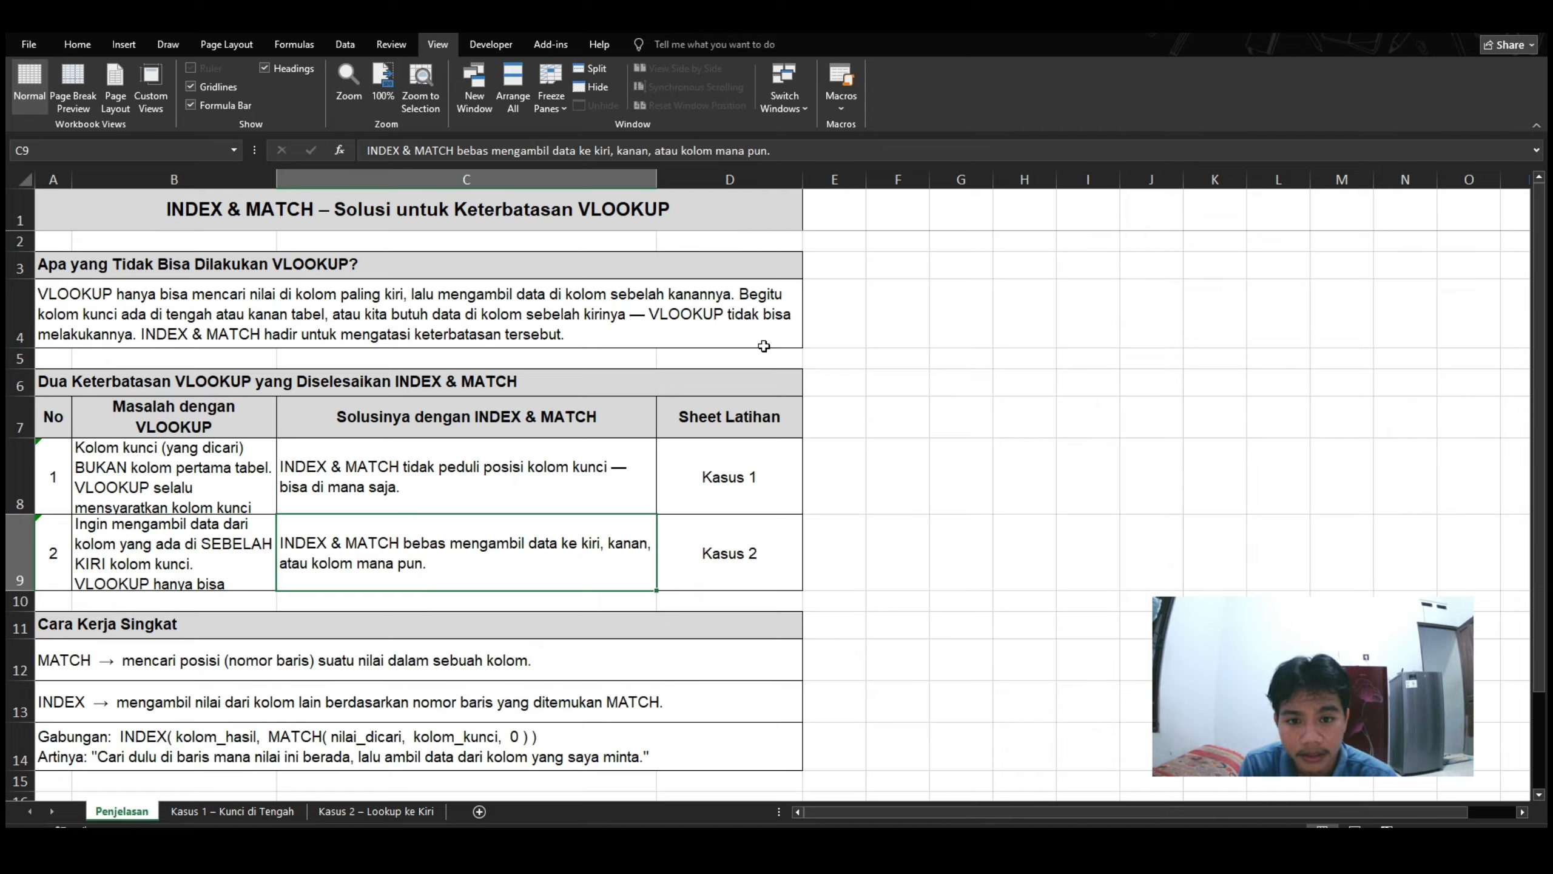
Read the title and the explanation of what VLOOKUP cannot do on the Penjelasan sheet
{"action": "left_click", "coordinate": [832, 324]}
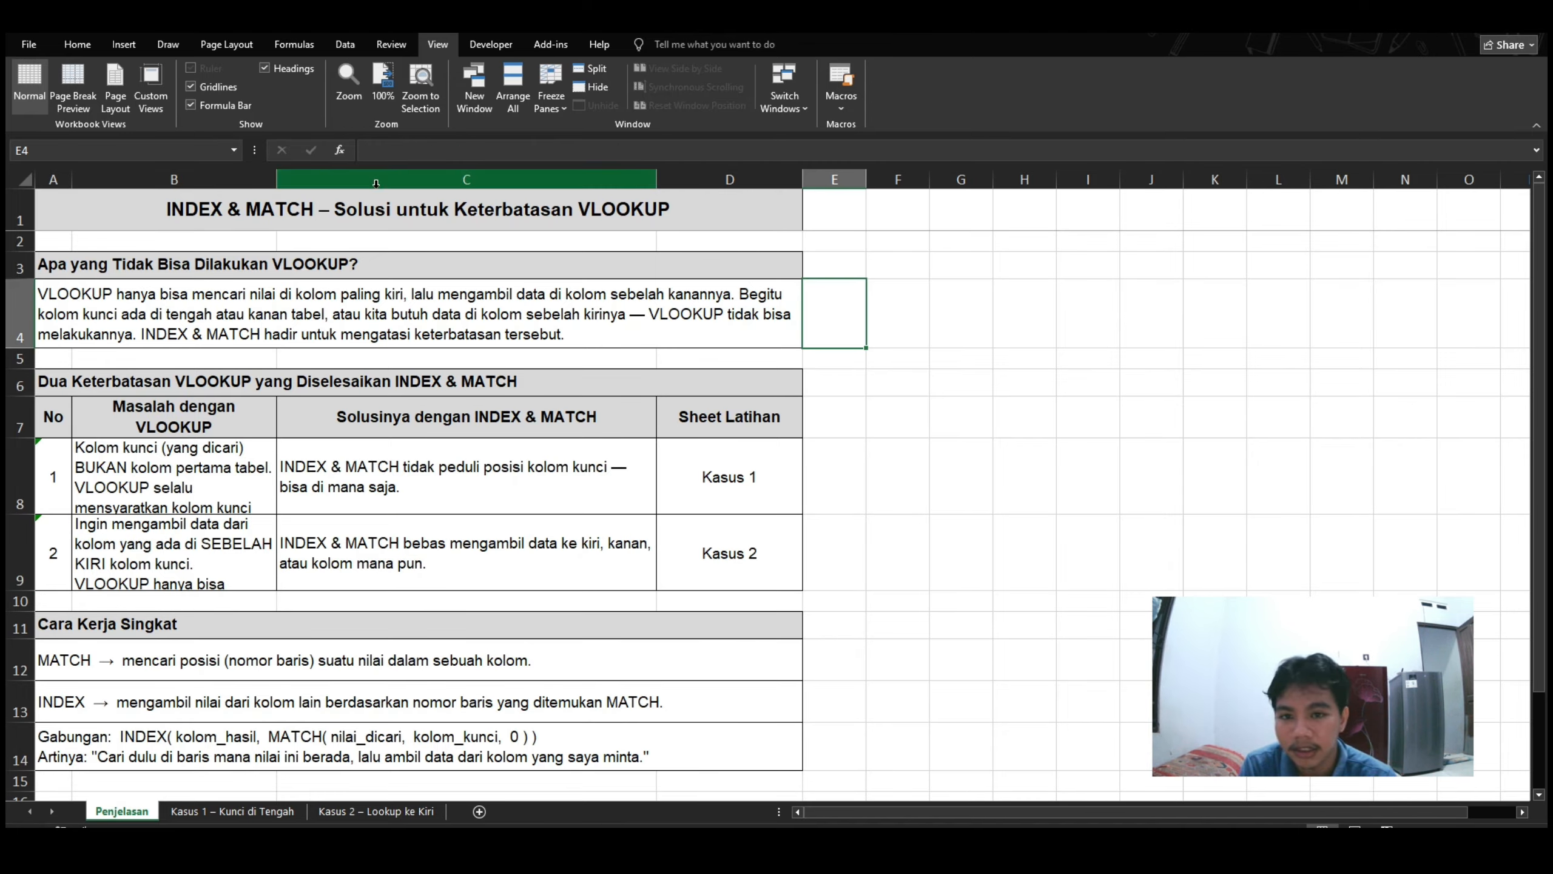
{"action": "left_click", "coordinate": [253, 215]}
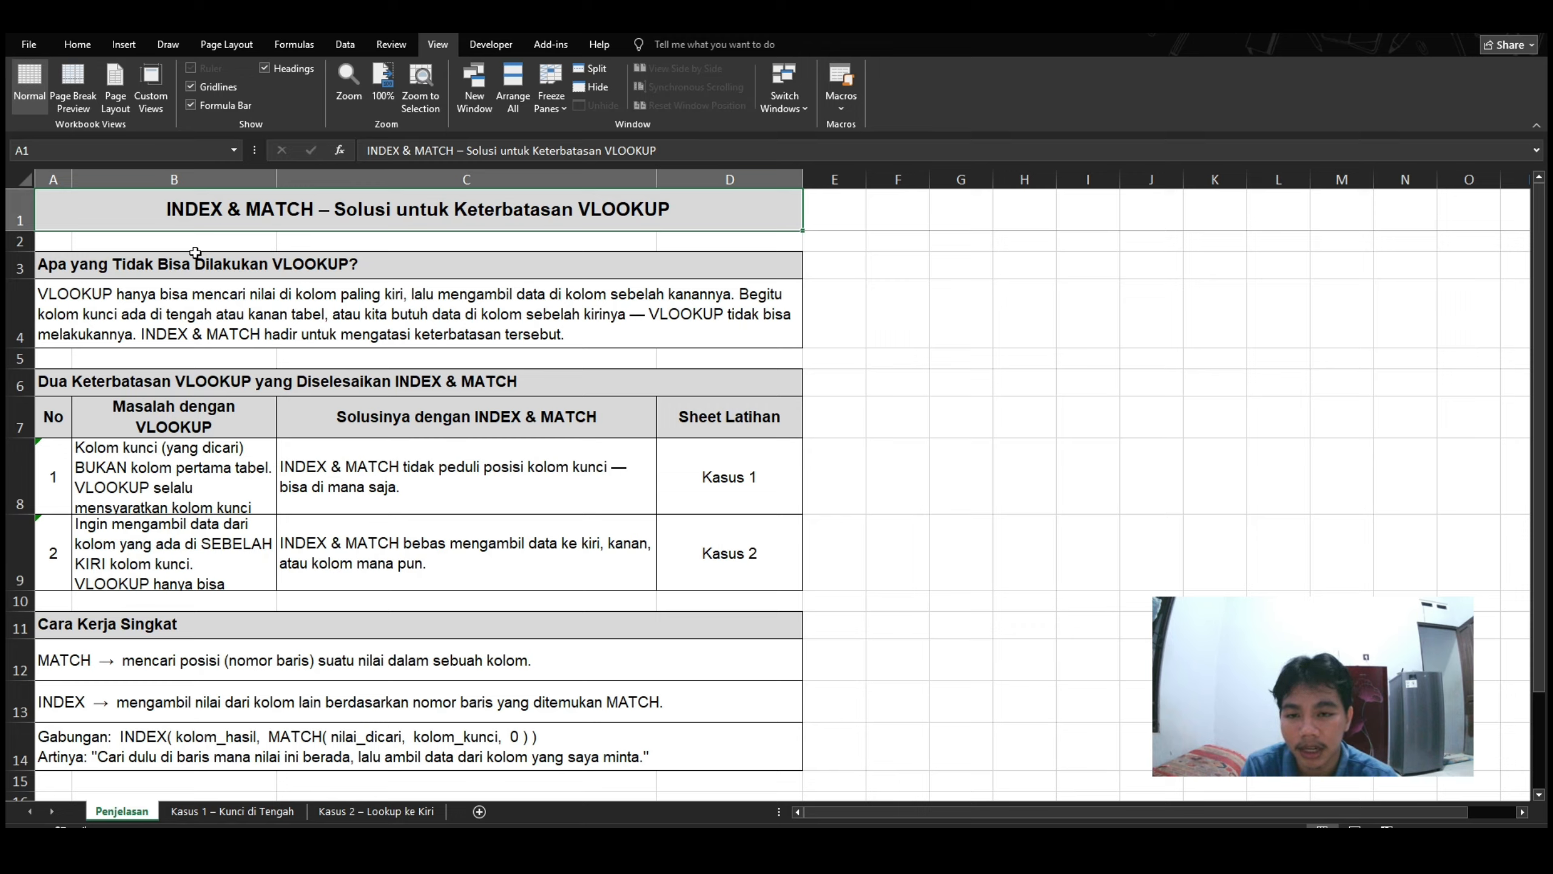
{"action": "left_click", "coordinate": [24, 241]}
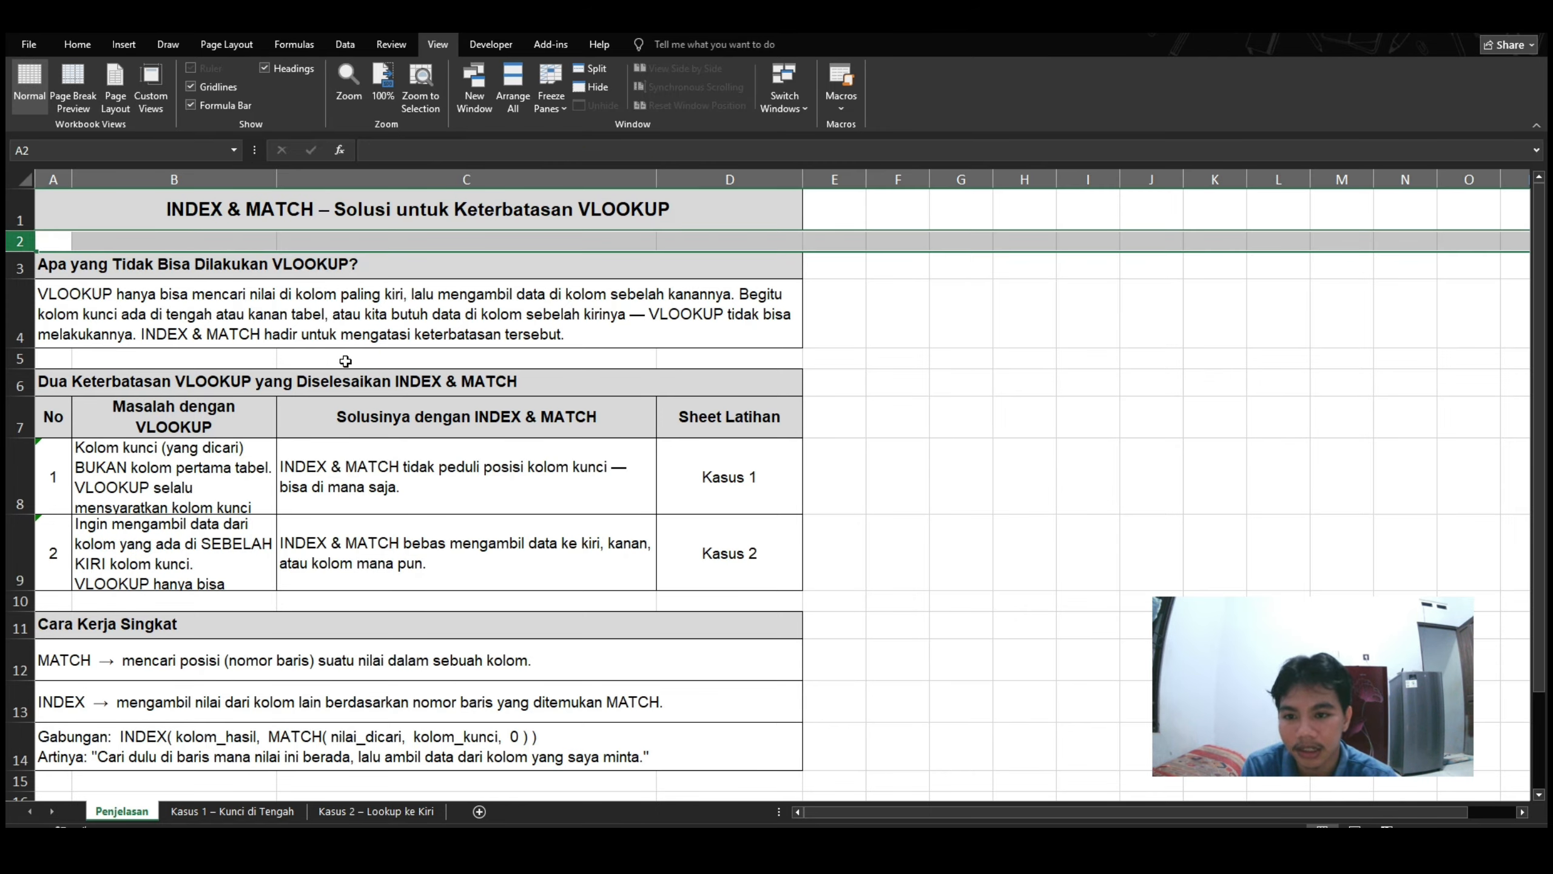
{"action": "left_click", "coordinate": [922, 343]}
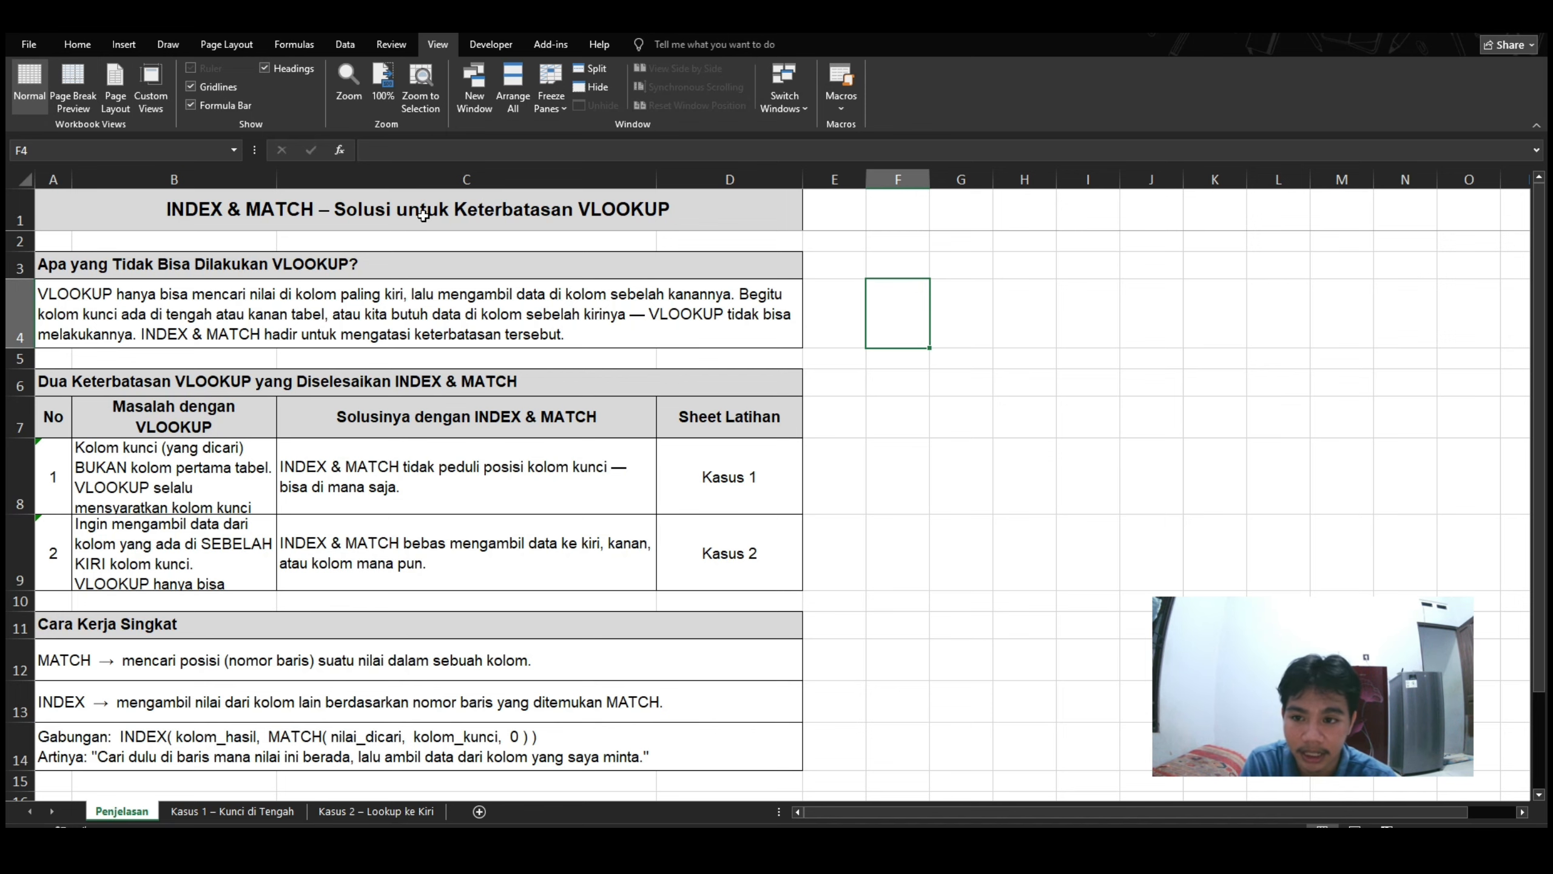
{"action": "scroll", "coordinate": [423, 214], "scroll_direction": "down", "scroll_amount": 1}
{"action": "scroll", "coordinate": [422, 214], "scroll_direction": "up", "scroll_amount": 1}
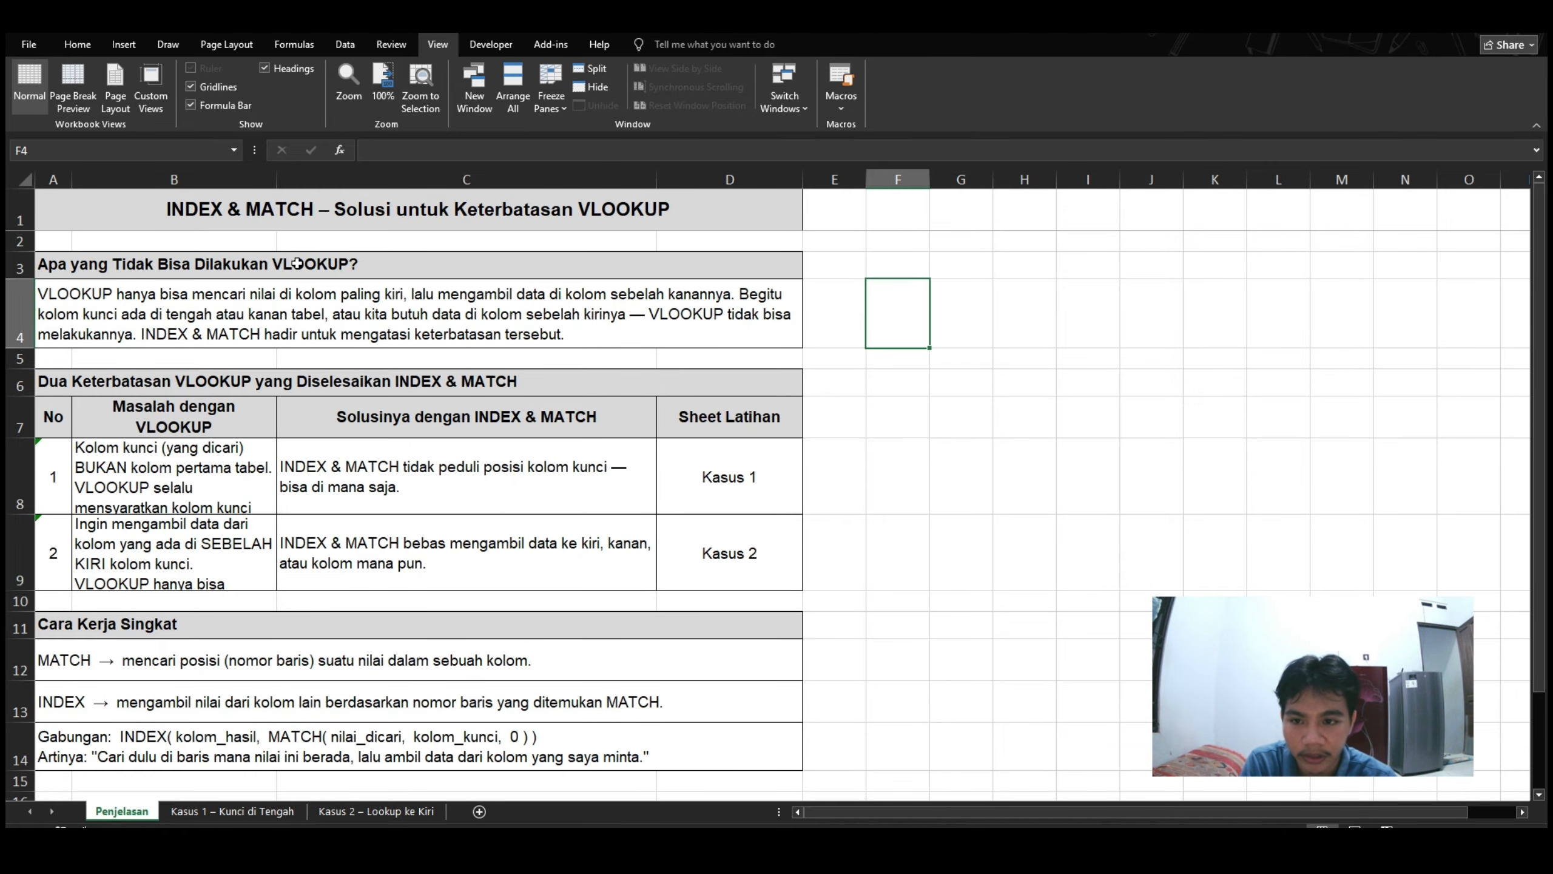
{"action": "left_click", "coordinate": [66, 332]}
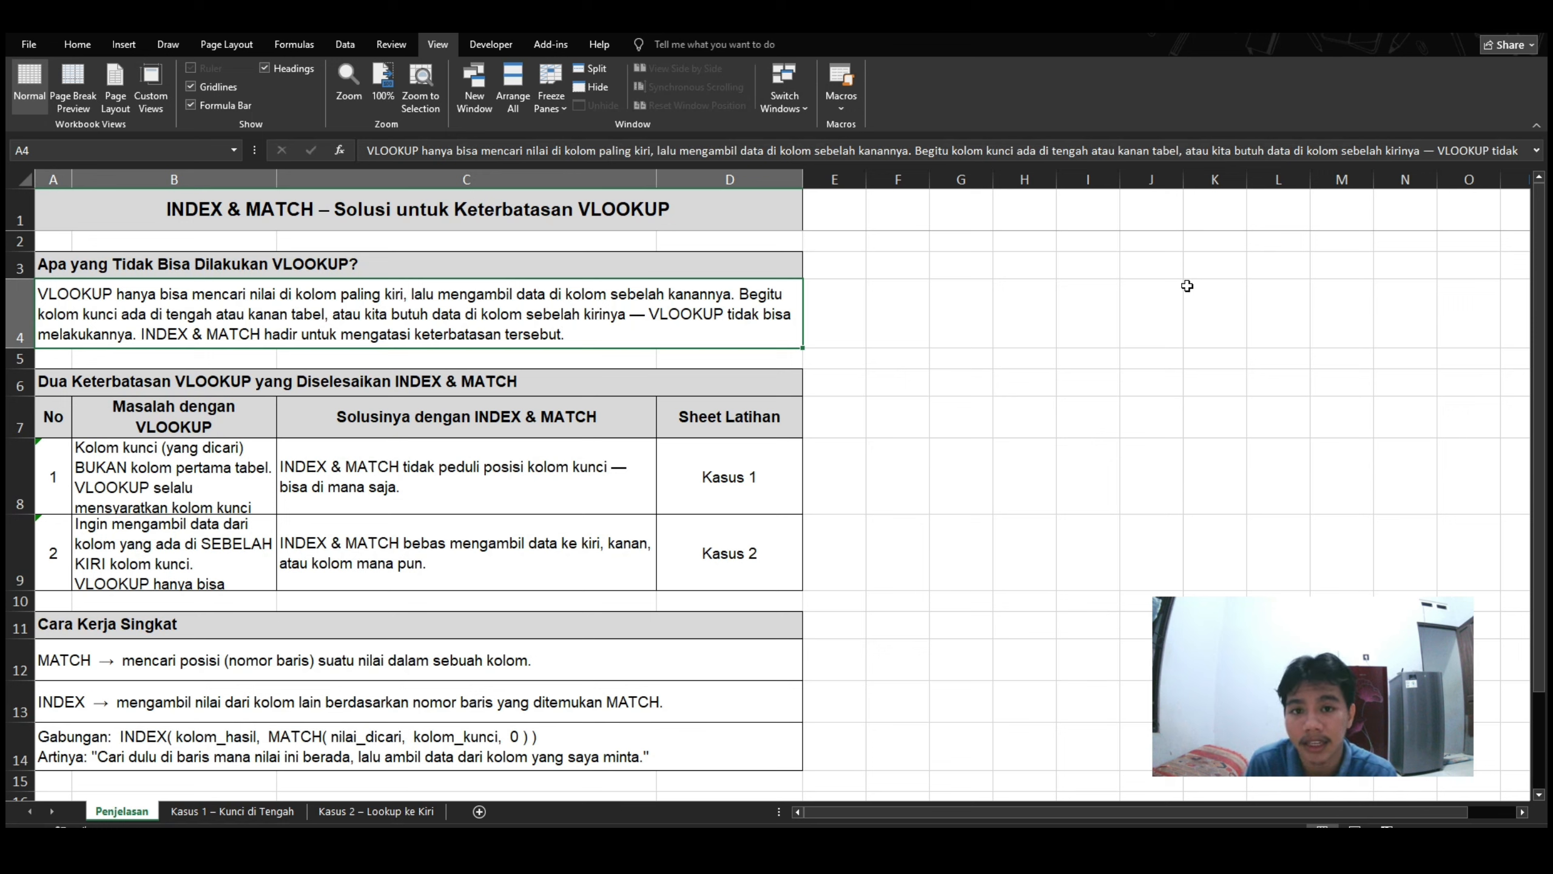
{"action": "left_click", "coordinate": [959, 428]}
{"action": "left_click_drag", "start_coordinate": [1250, 452], "coordinate": [1206, 554]}
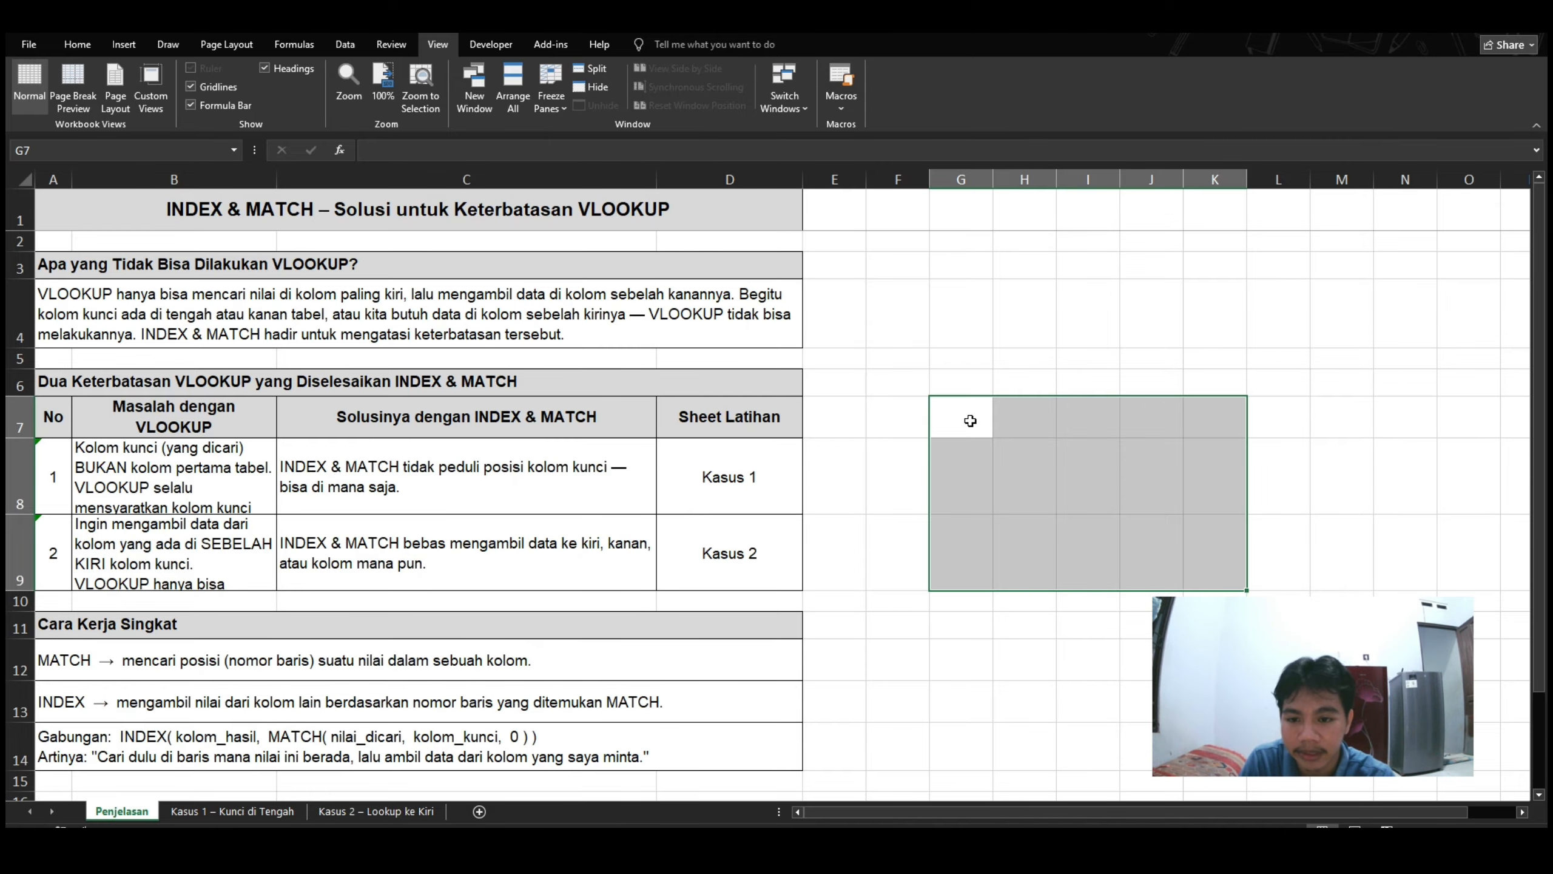
{"action": "left_click", "coordinate": [976, 527]}
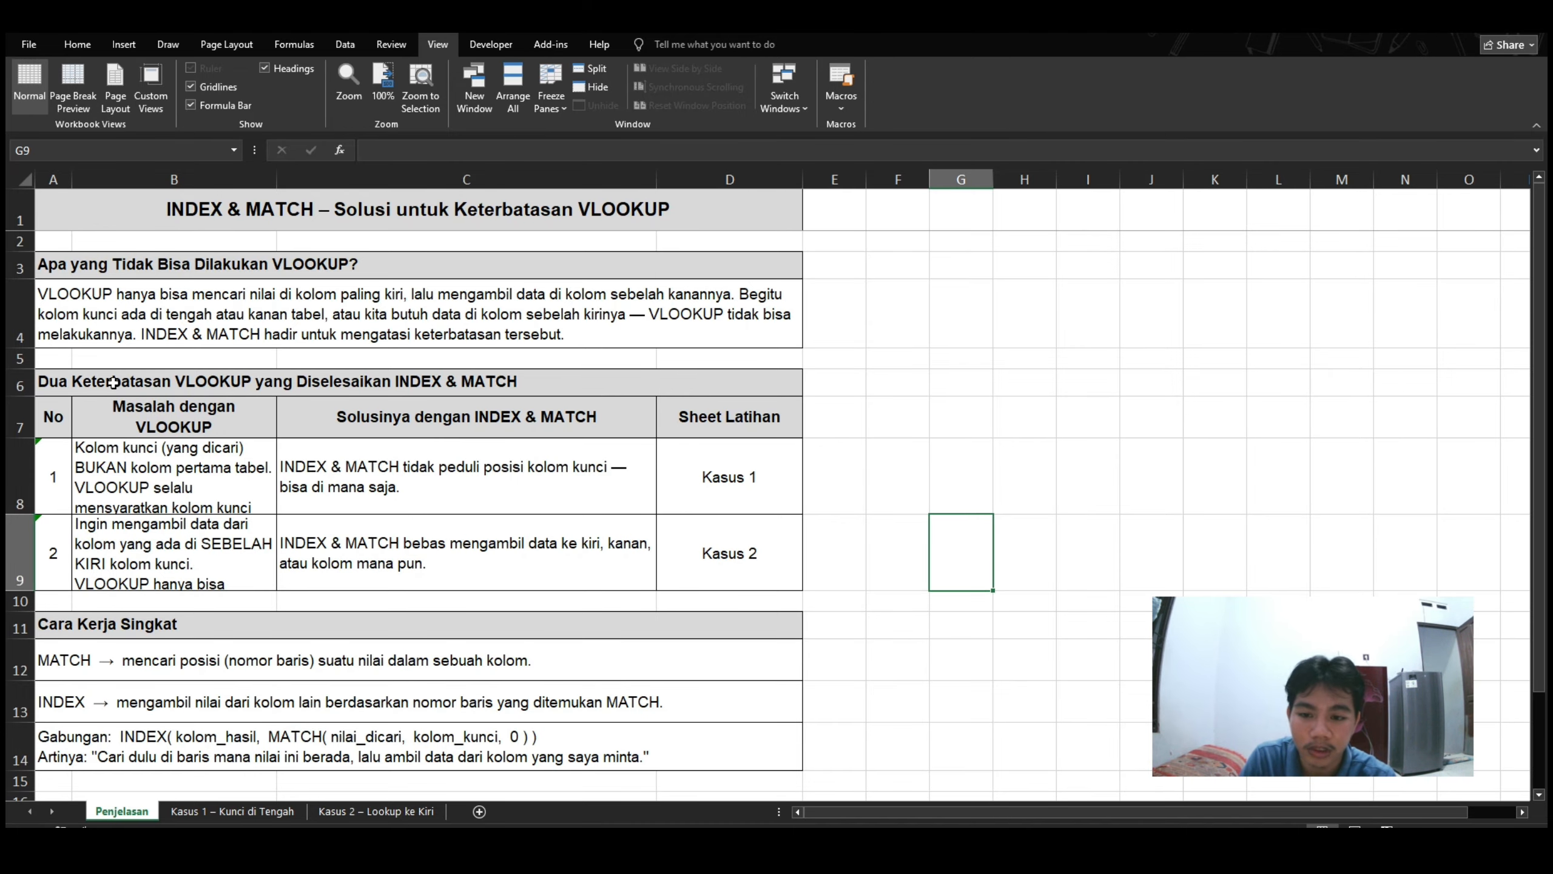
Examine the table of two VLOOKUP limitations, comparing each problem with its INDEX & MATCH solution and practice sheet
{"action": "scroll", "coordinate": [273, 459], "scroll_direction": "down", "scroll_amount": 1}
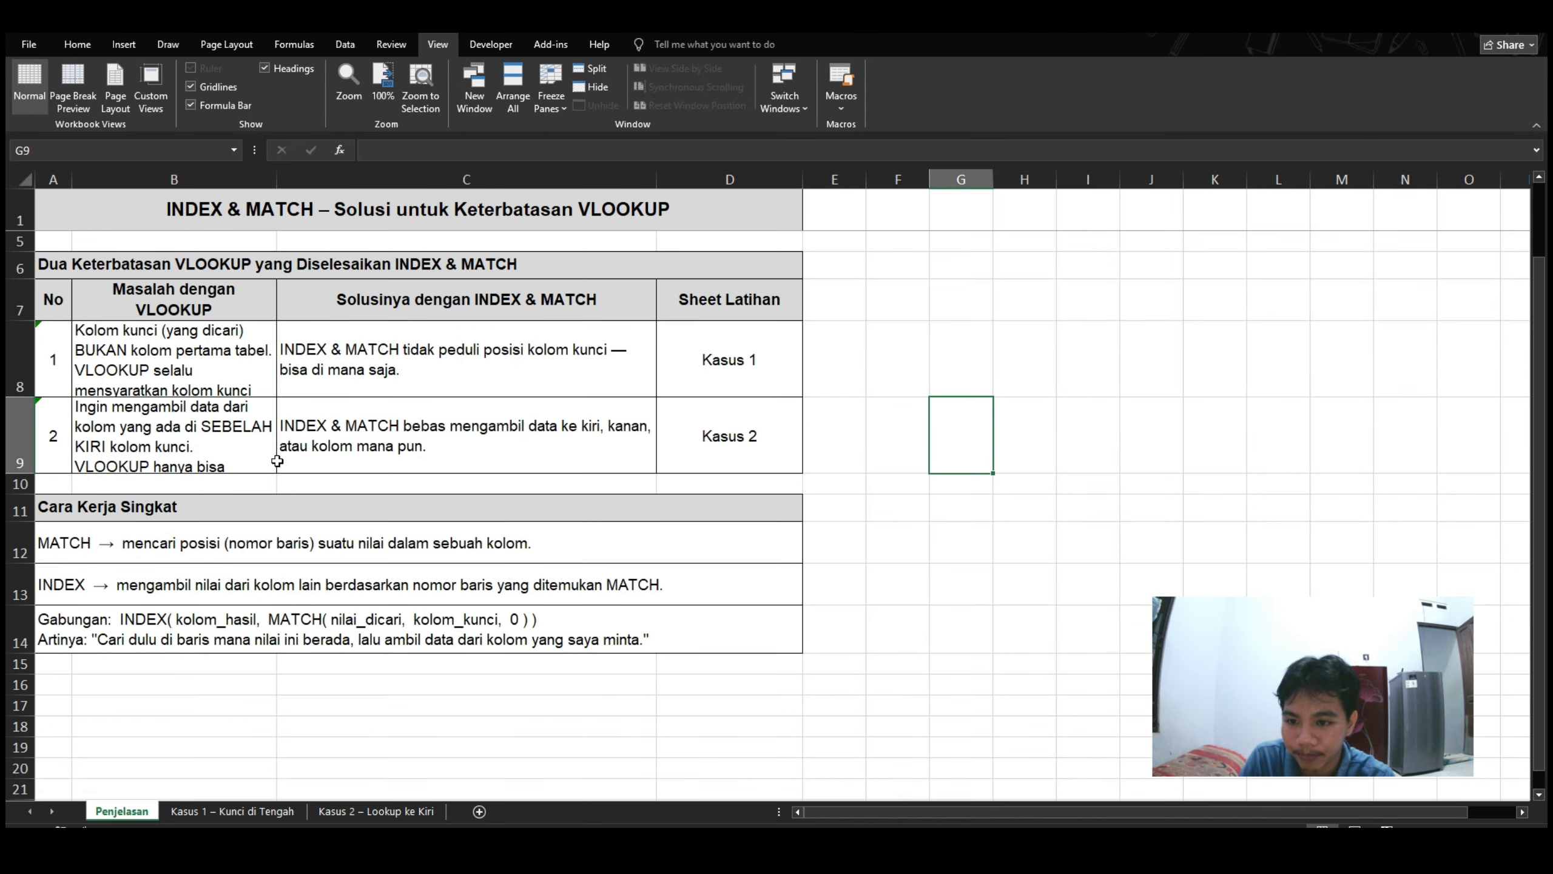
{"action": "scroll", "coordinate": [277, 460], "scroll_direction": "up", "scroll_amount": 1}
{"action": "left_click", "coordinate": [281, 468]}
{"action": "key", "text": "shift+space"}
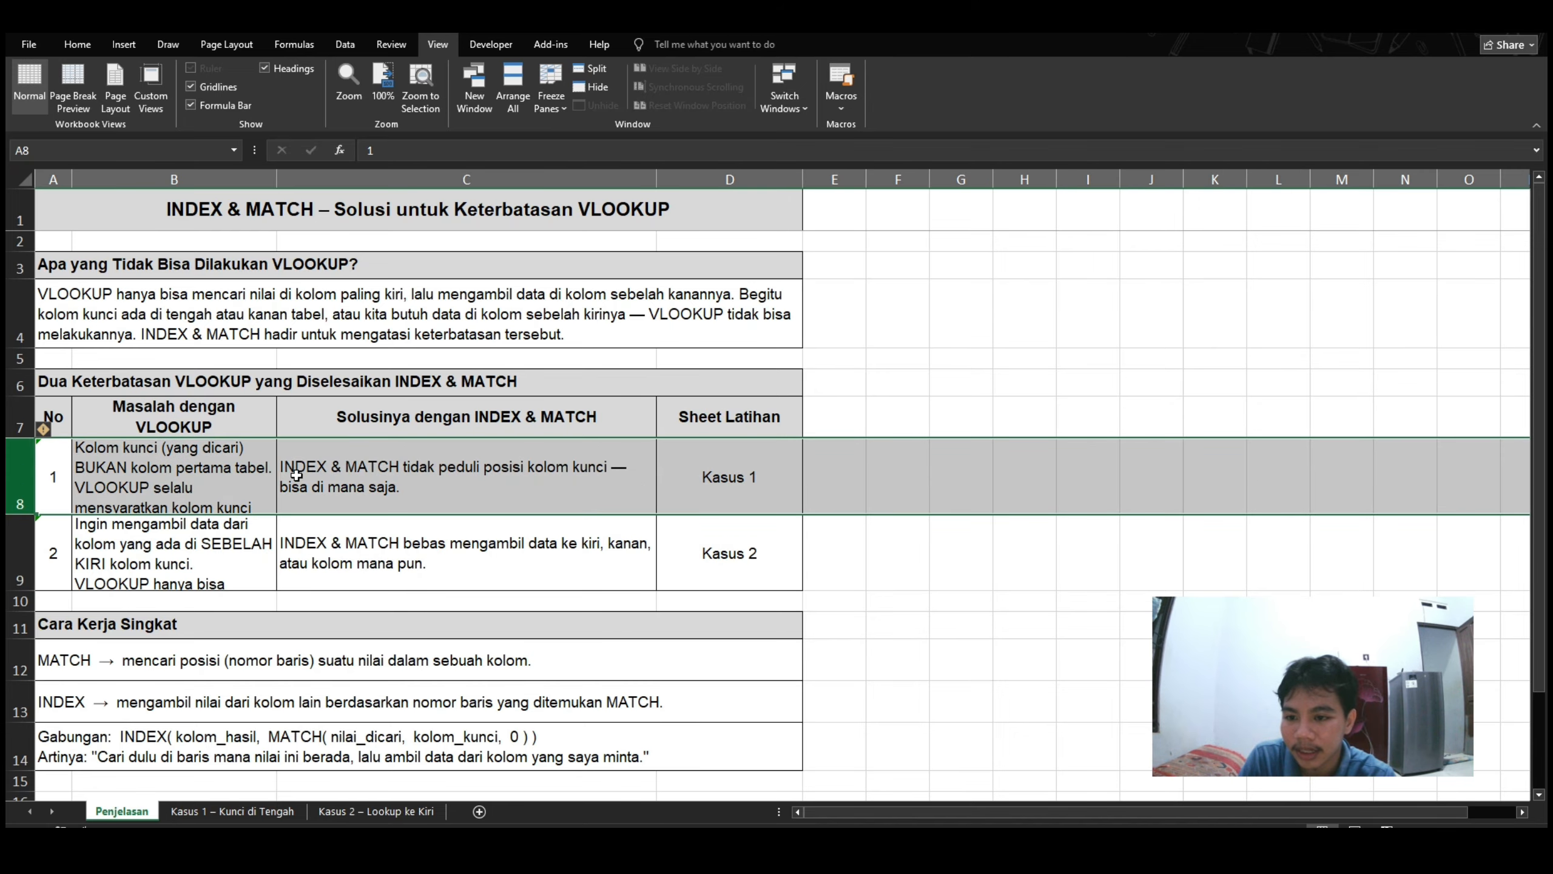
{"action": "left_click", "coordinate": [204, 453]}
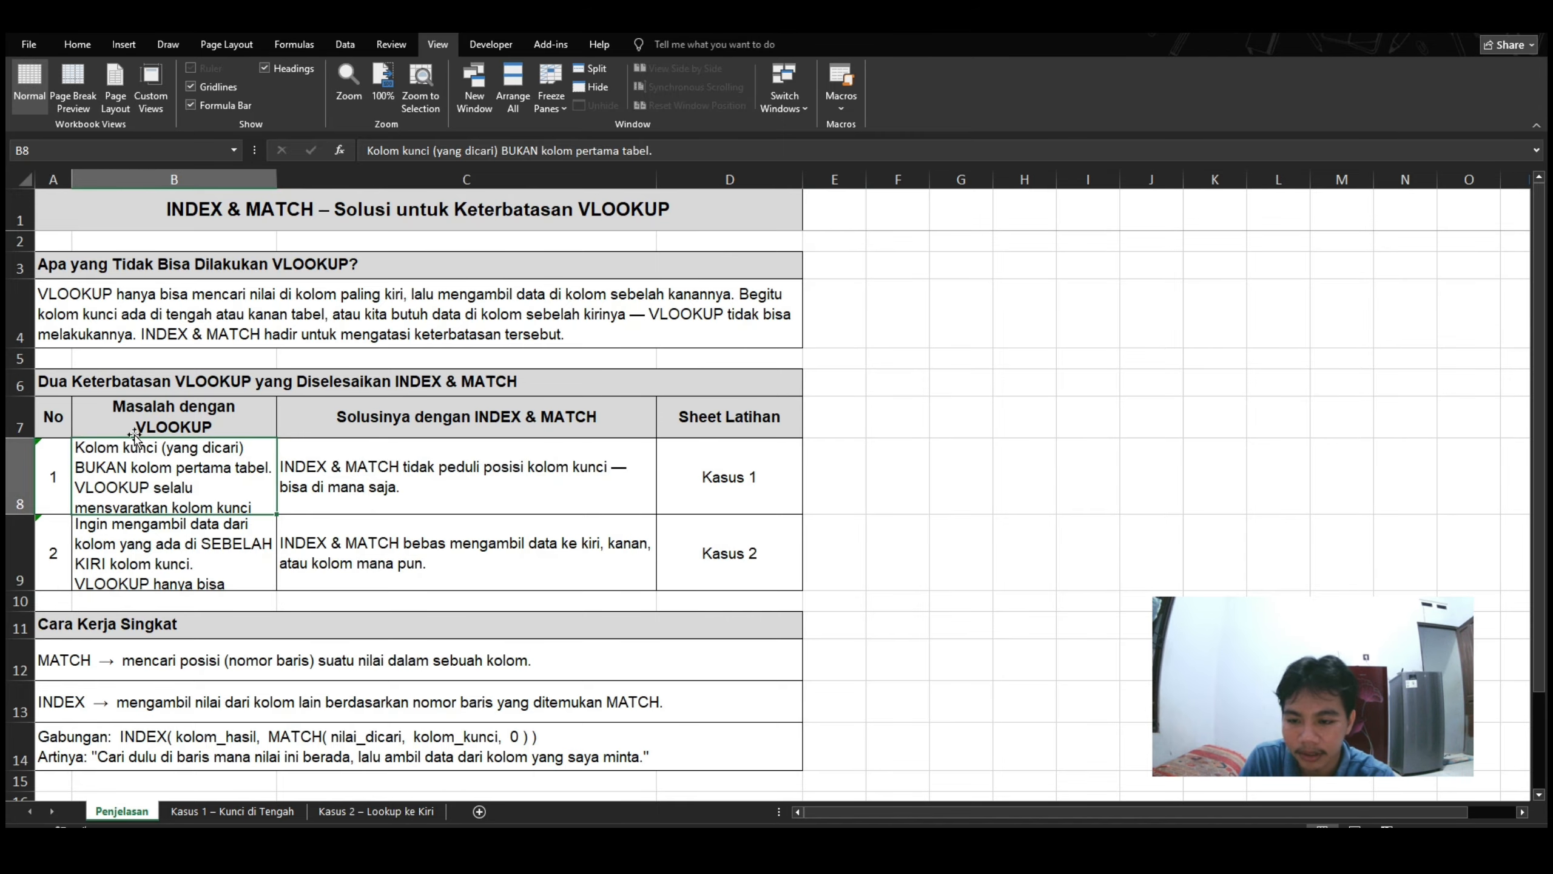
{"action": "left_click", "coordinate": [154, 423]}
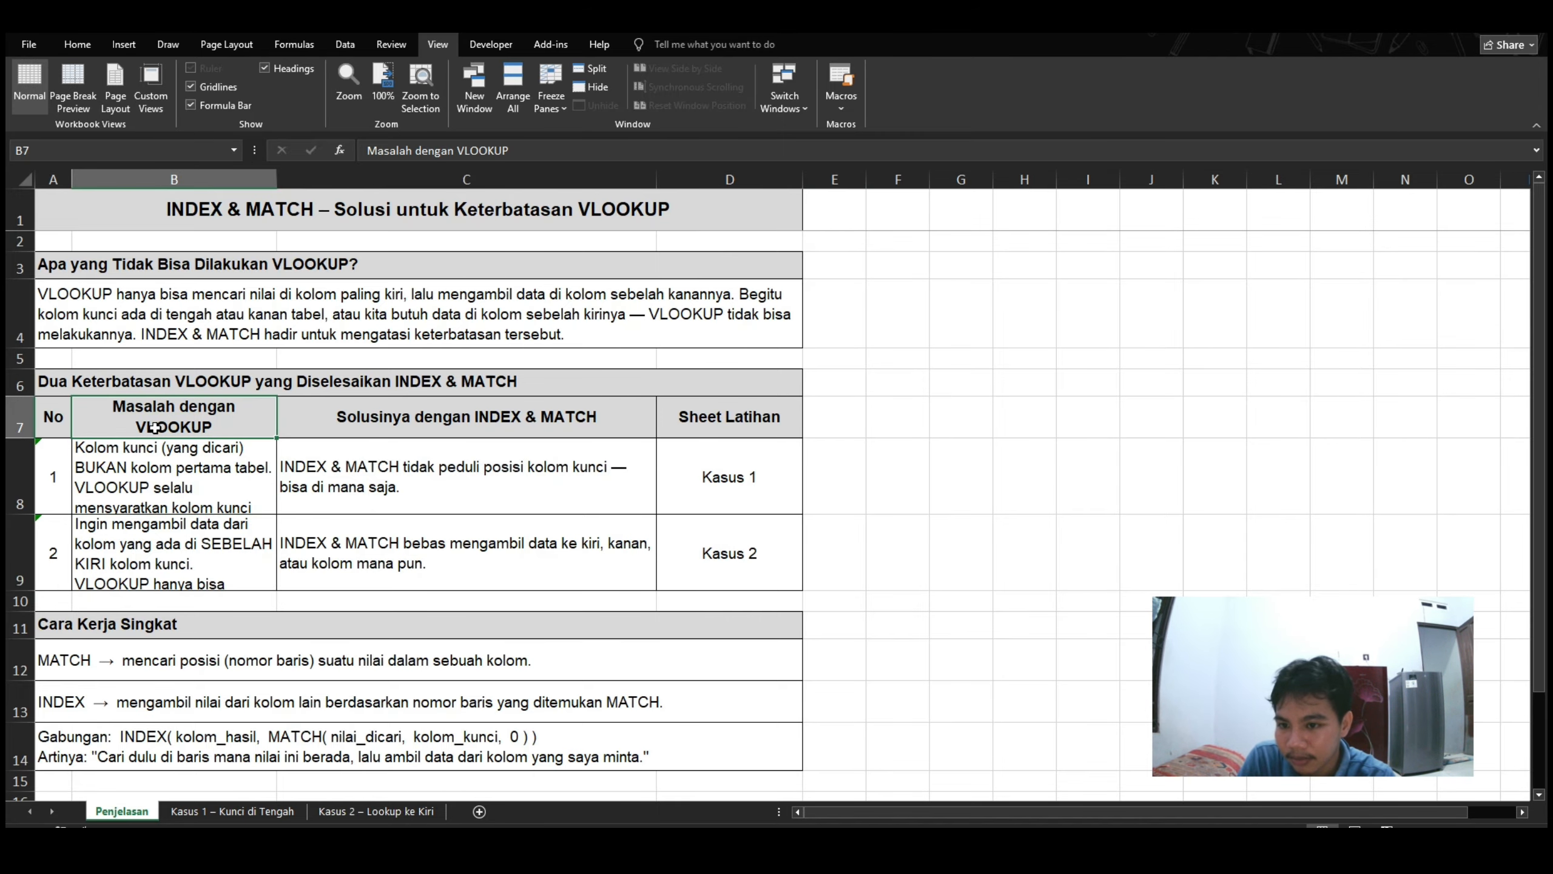
{"action": "left_click", "coordinate": [190, 483]}
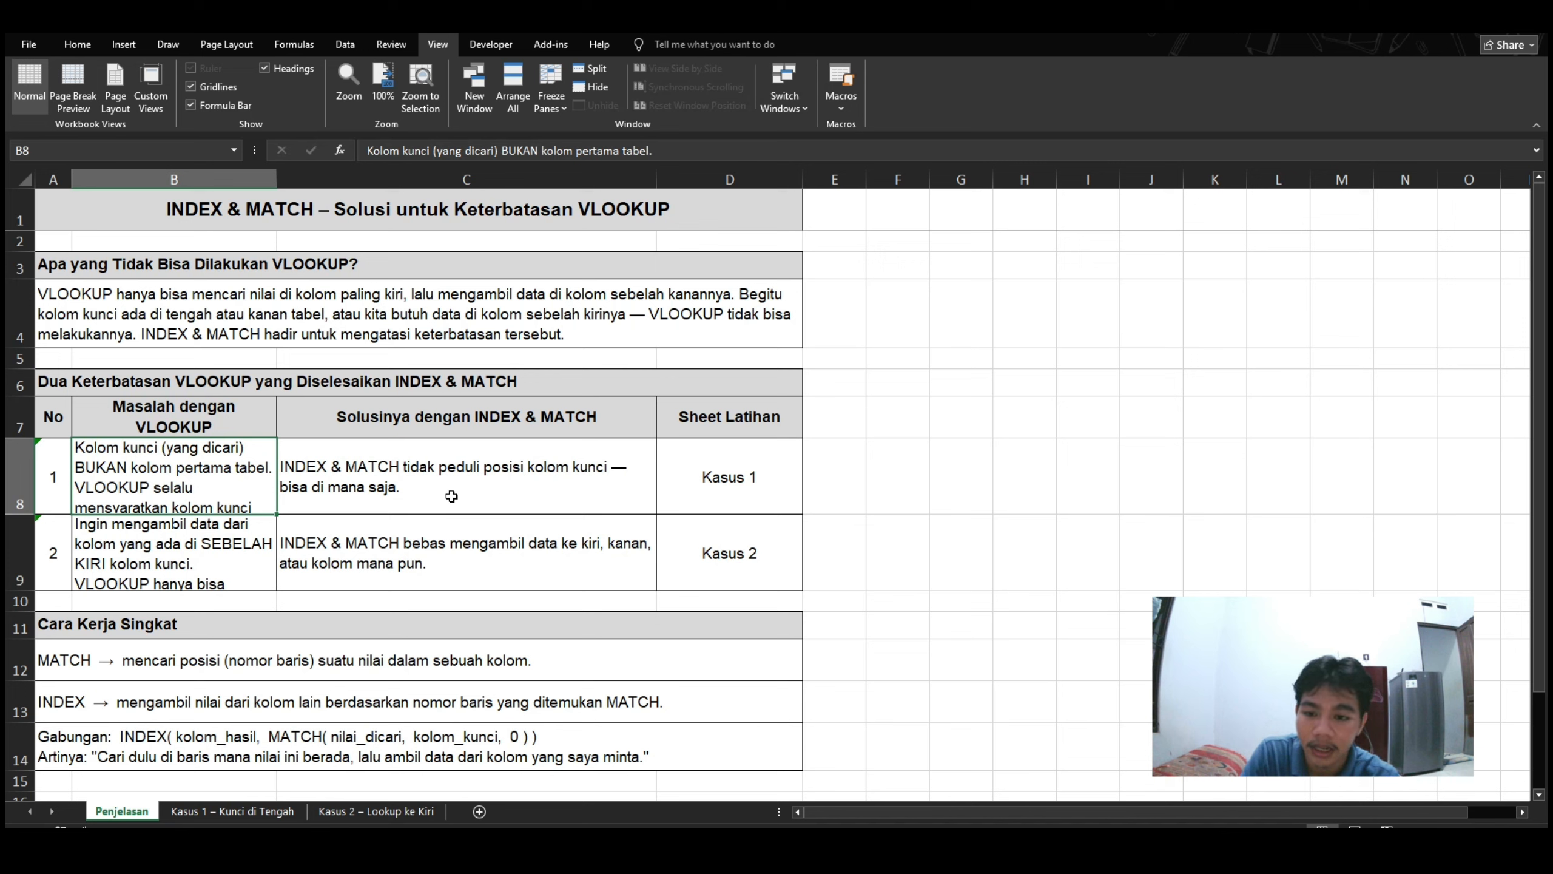
{"action": "left_click", "coordinate": [385, 477]}
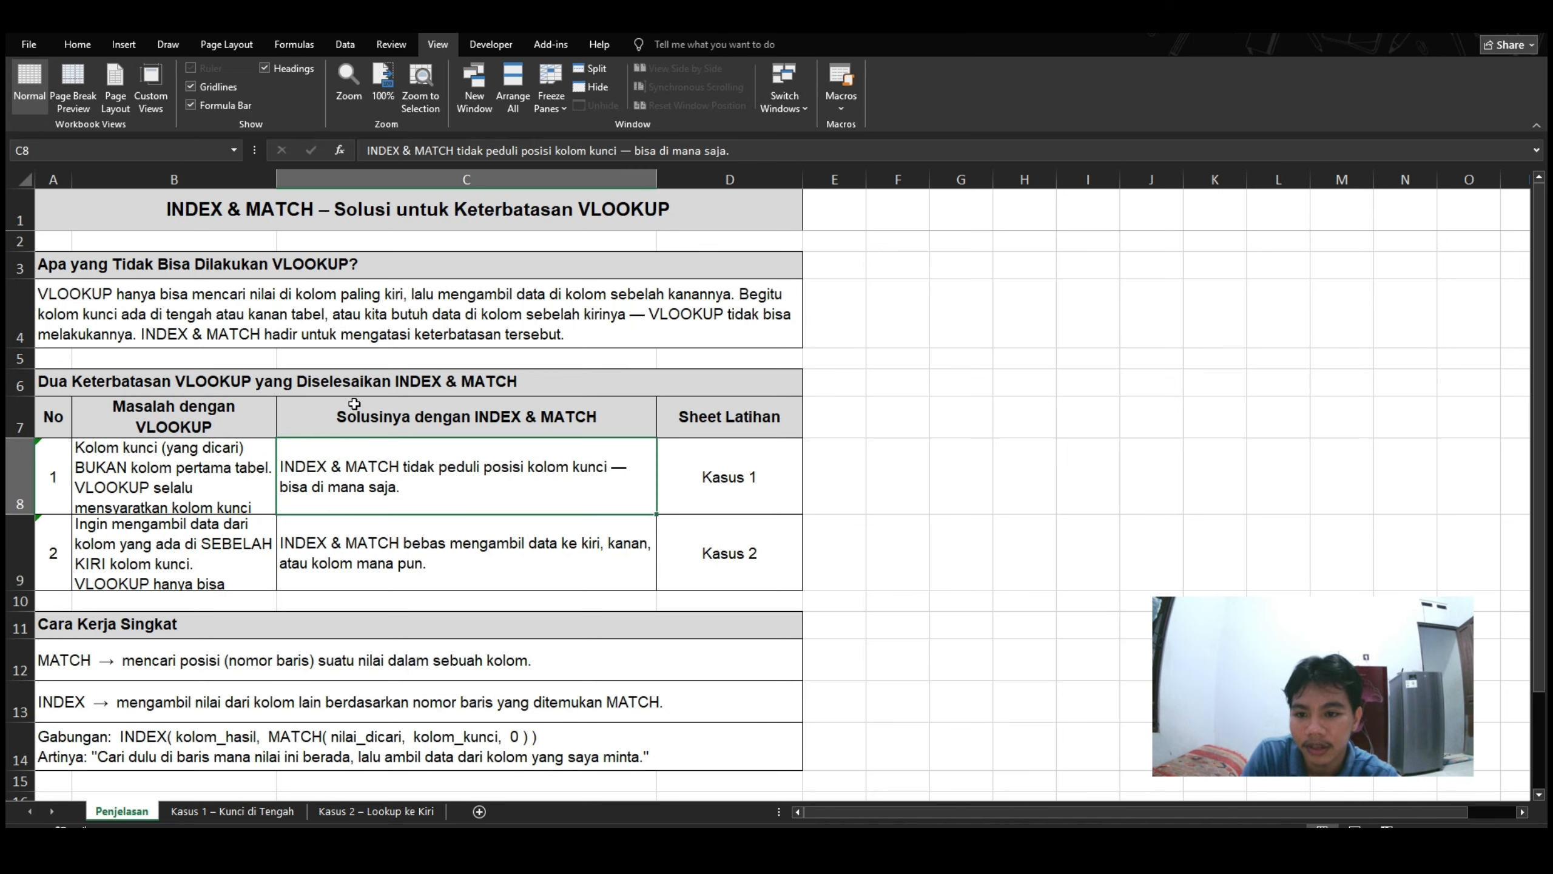
{"action": "left_click_drag", "start_coordinate": [404, 422], "coordinate": [398, 464]}
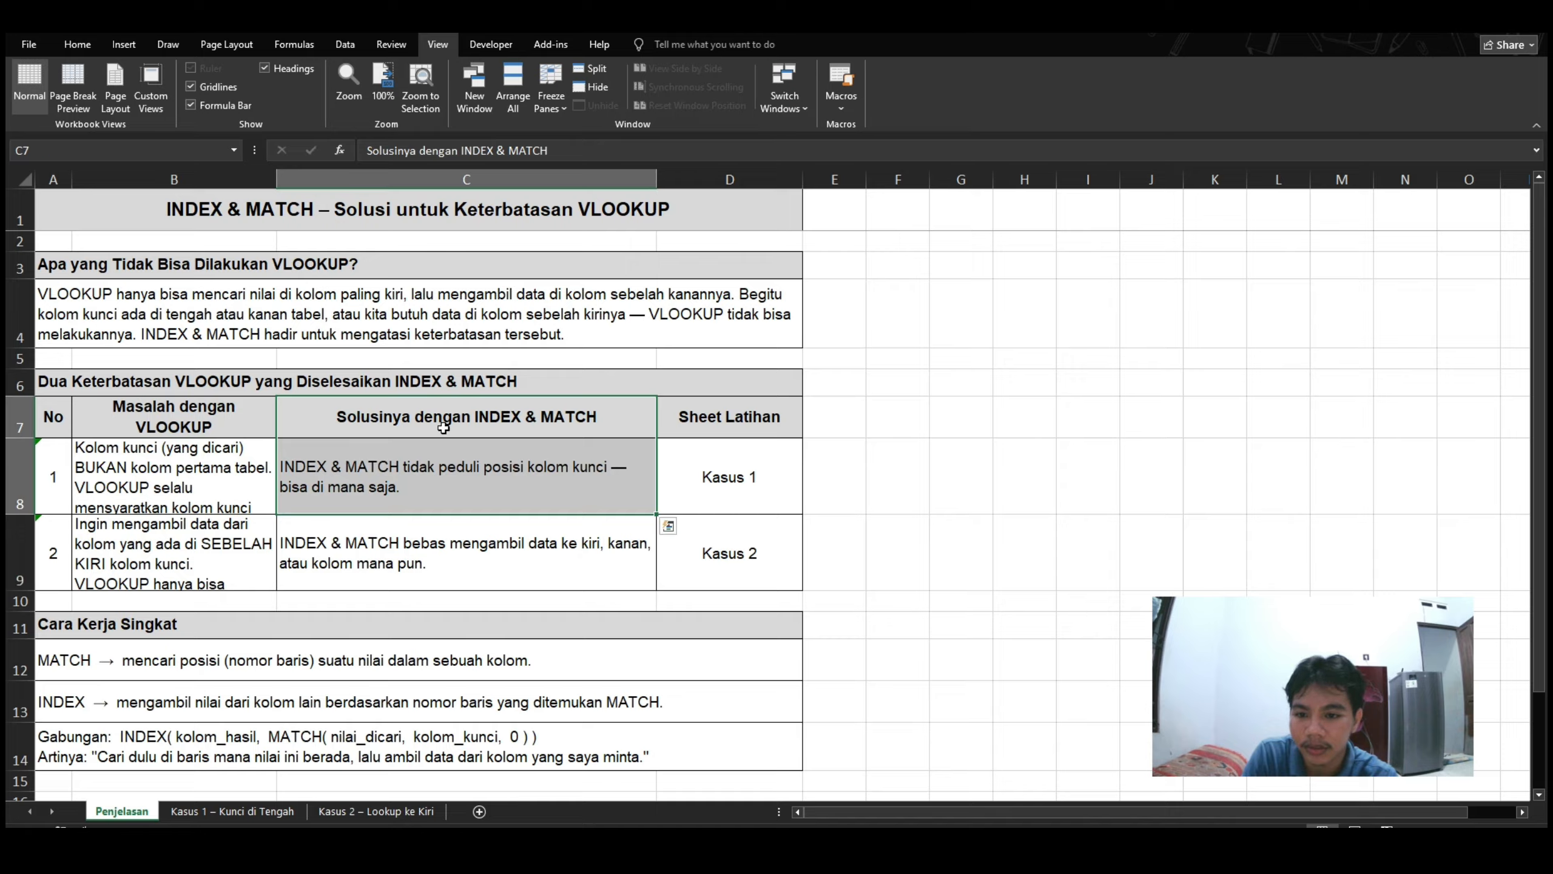
{"action": "left_click", "coordinate": [429, 448]}
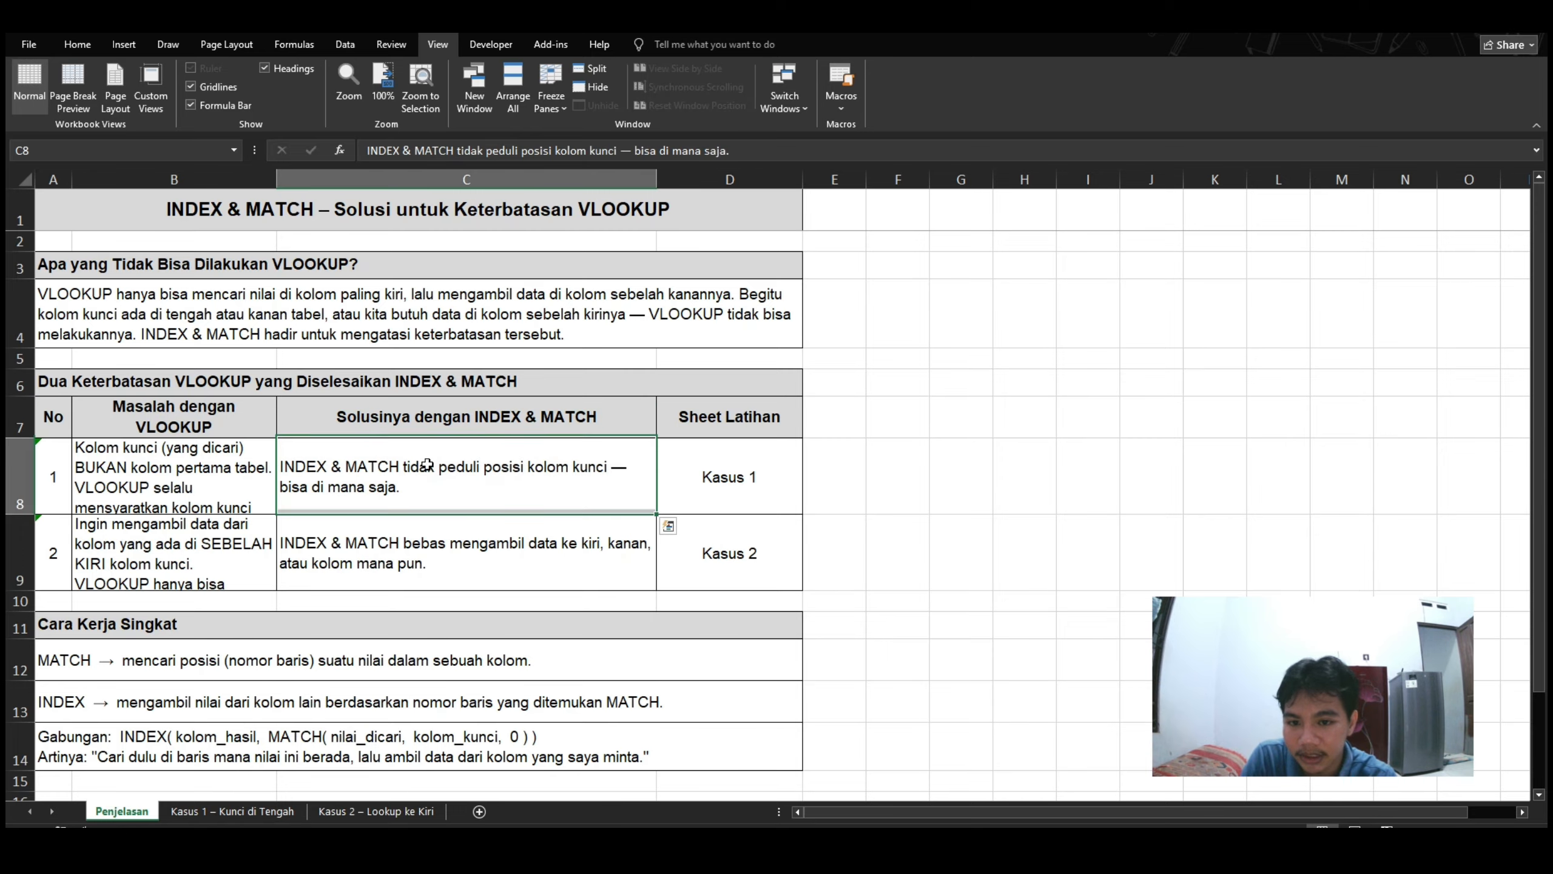
{"action": "left_click", "coordinate": [127, 486]}
{"action": "left_click_drag", "start_coordinate": [416, 551], "coordinate": [537, 602]}
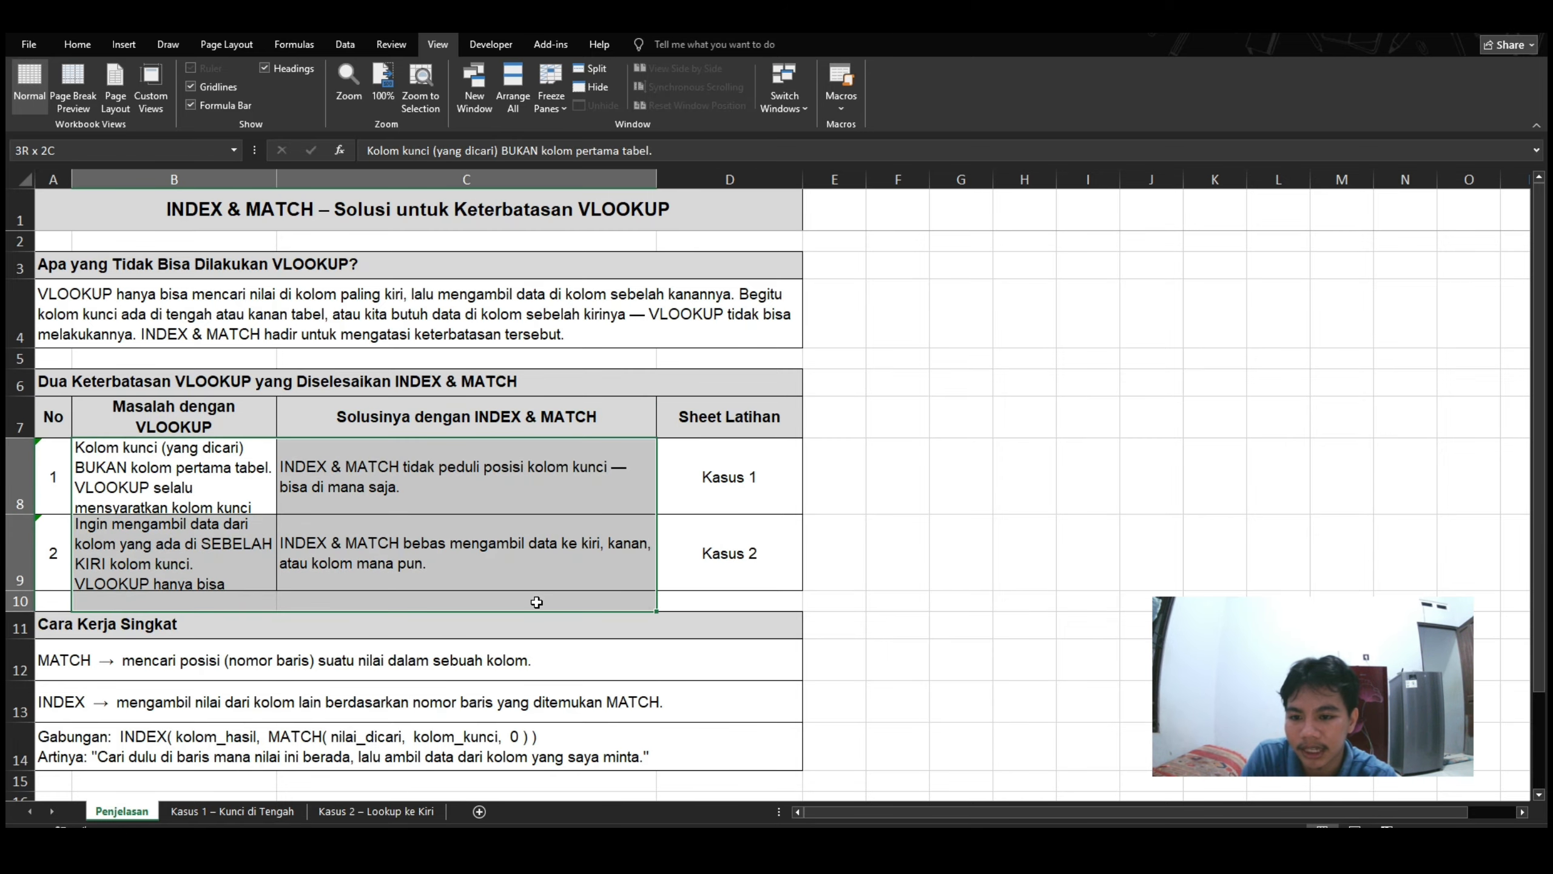
{"action": "left_click", "coordinate": [705, 469]}
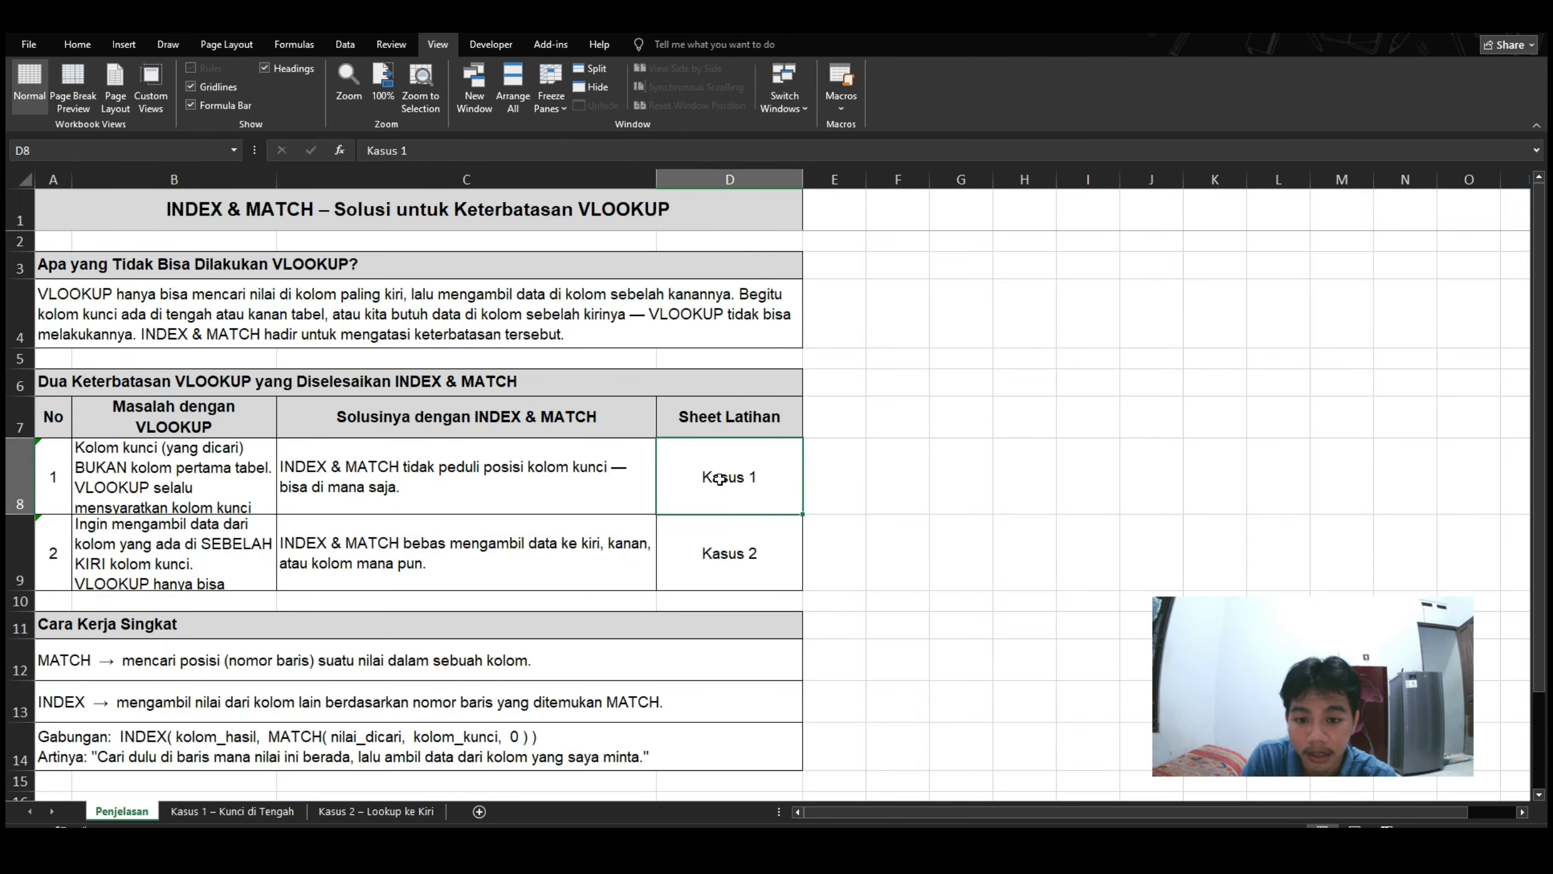
{"action": "left_click", "coordinate": [742, 573]}
{"action": "left_click", "coordinate": [736, 455]}
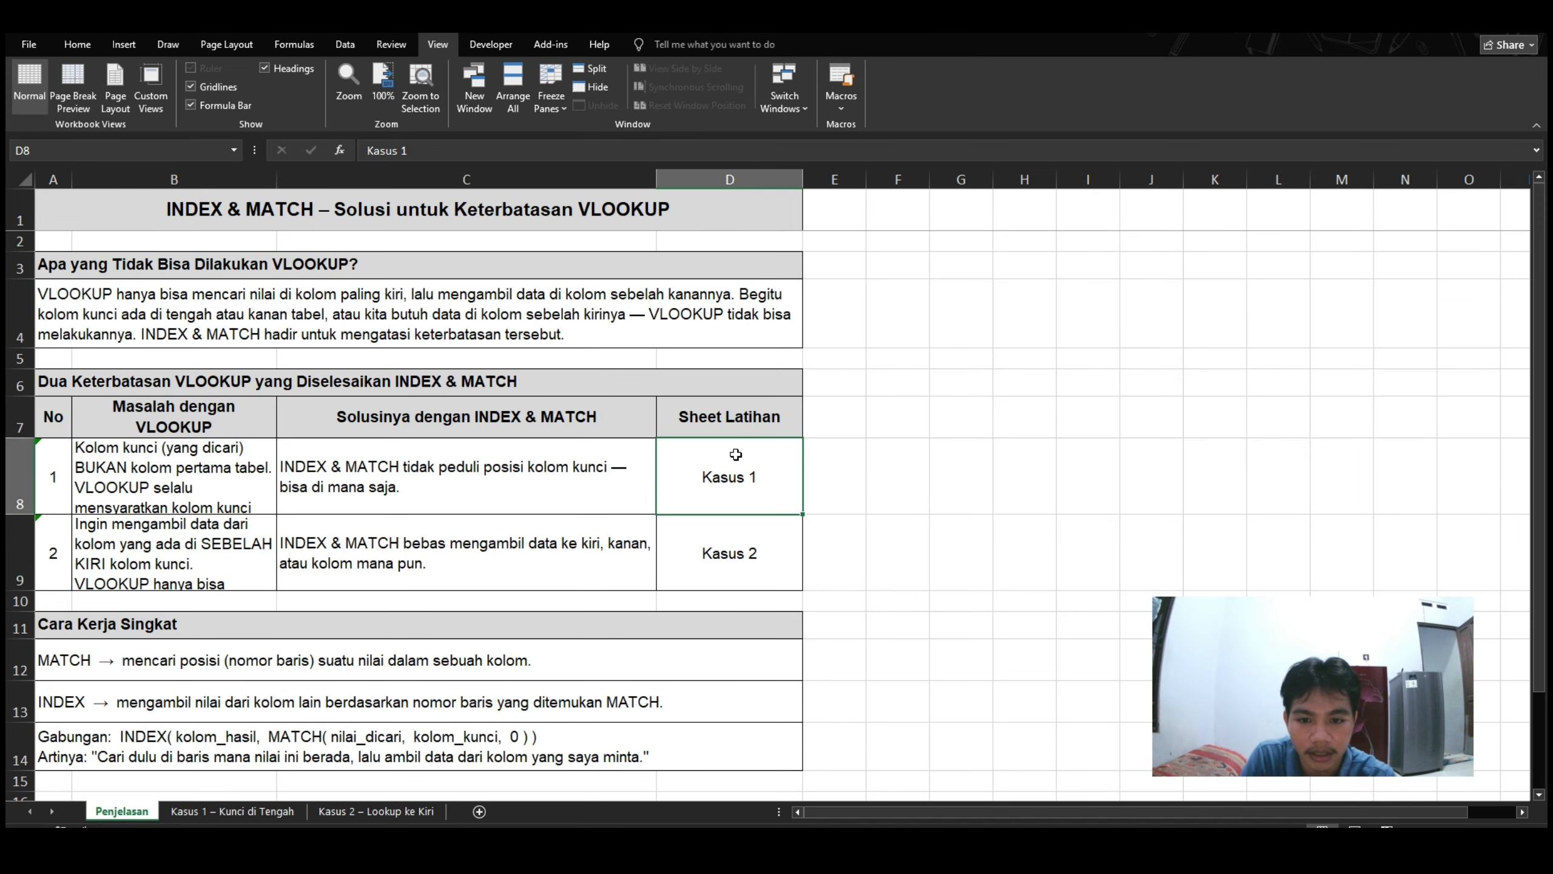
Study the Cara Kerja Singkat section, comparing the roles of MATCH and INDEX and reading their combined formula pattern
{"action": "scroll", "coordinate": [409, 526], "scroll_direction": "down", "scroll_amount": 3}
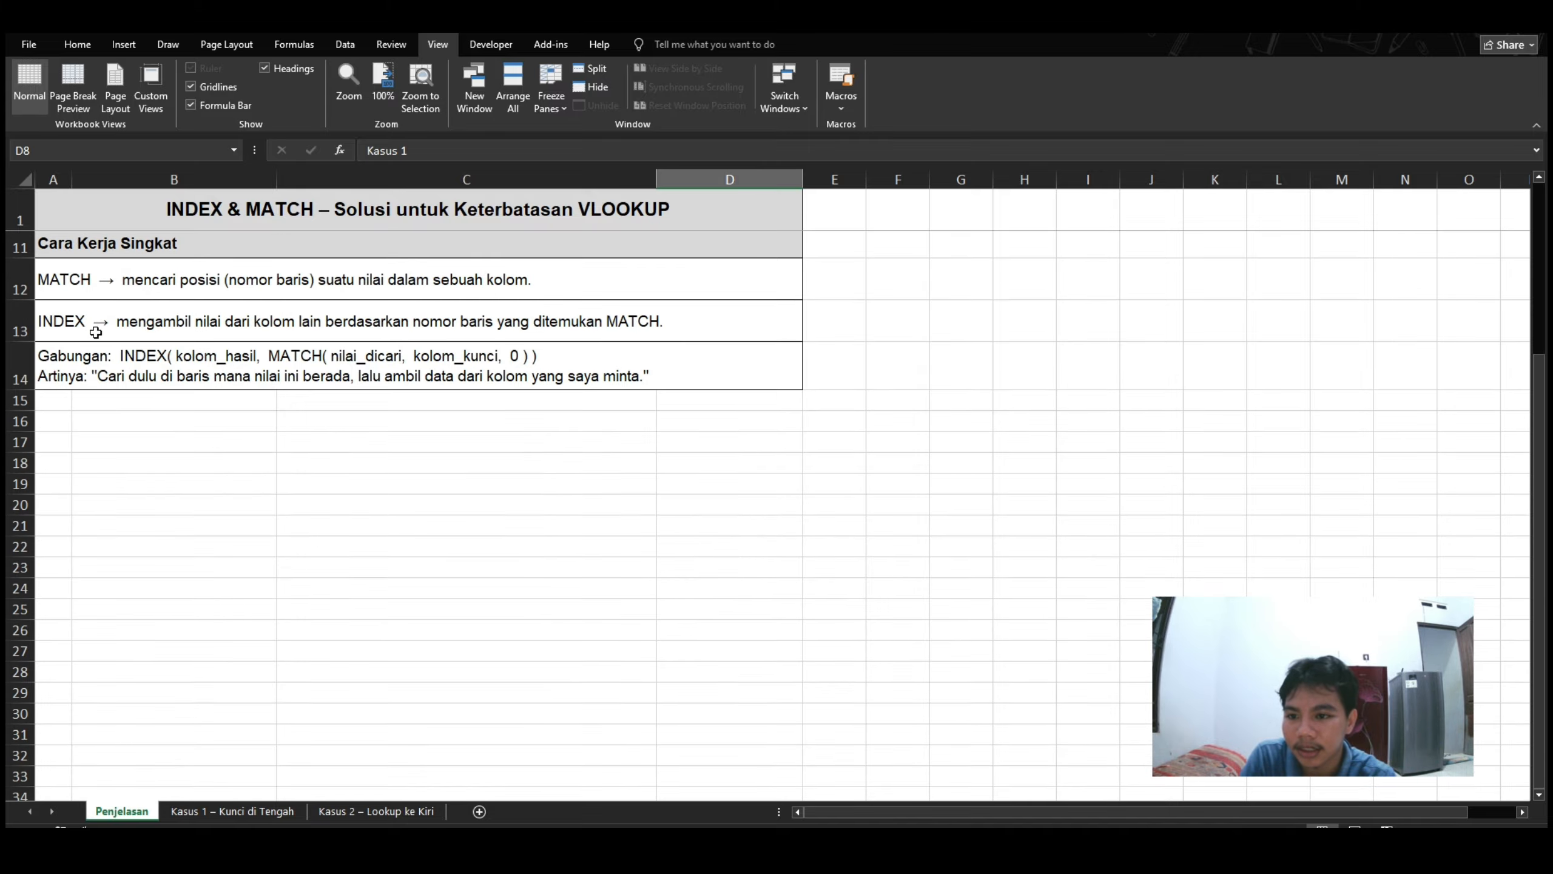
{"action": "left_click", "coordinate": [519, 211]}
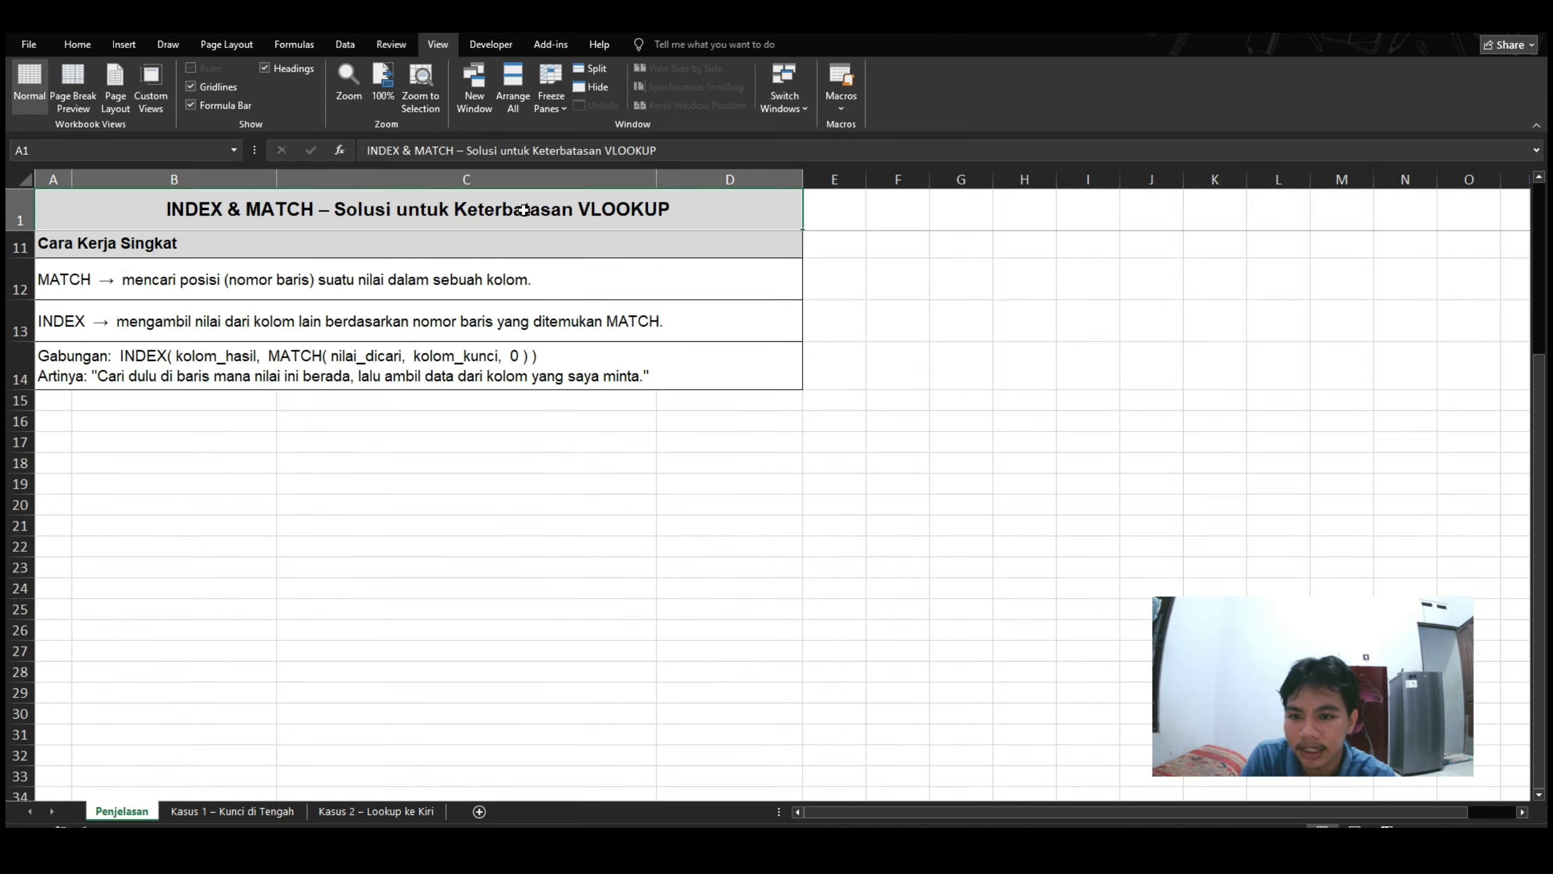
{"action": "left_click", "coordinate": [102, 289]}
{"action": "left_click", "coordinate": [337, 424]}
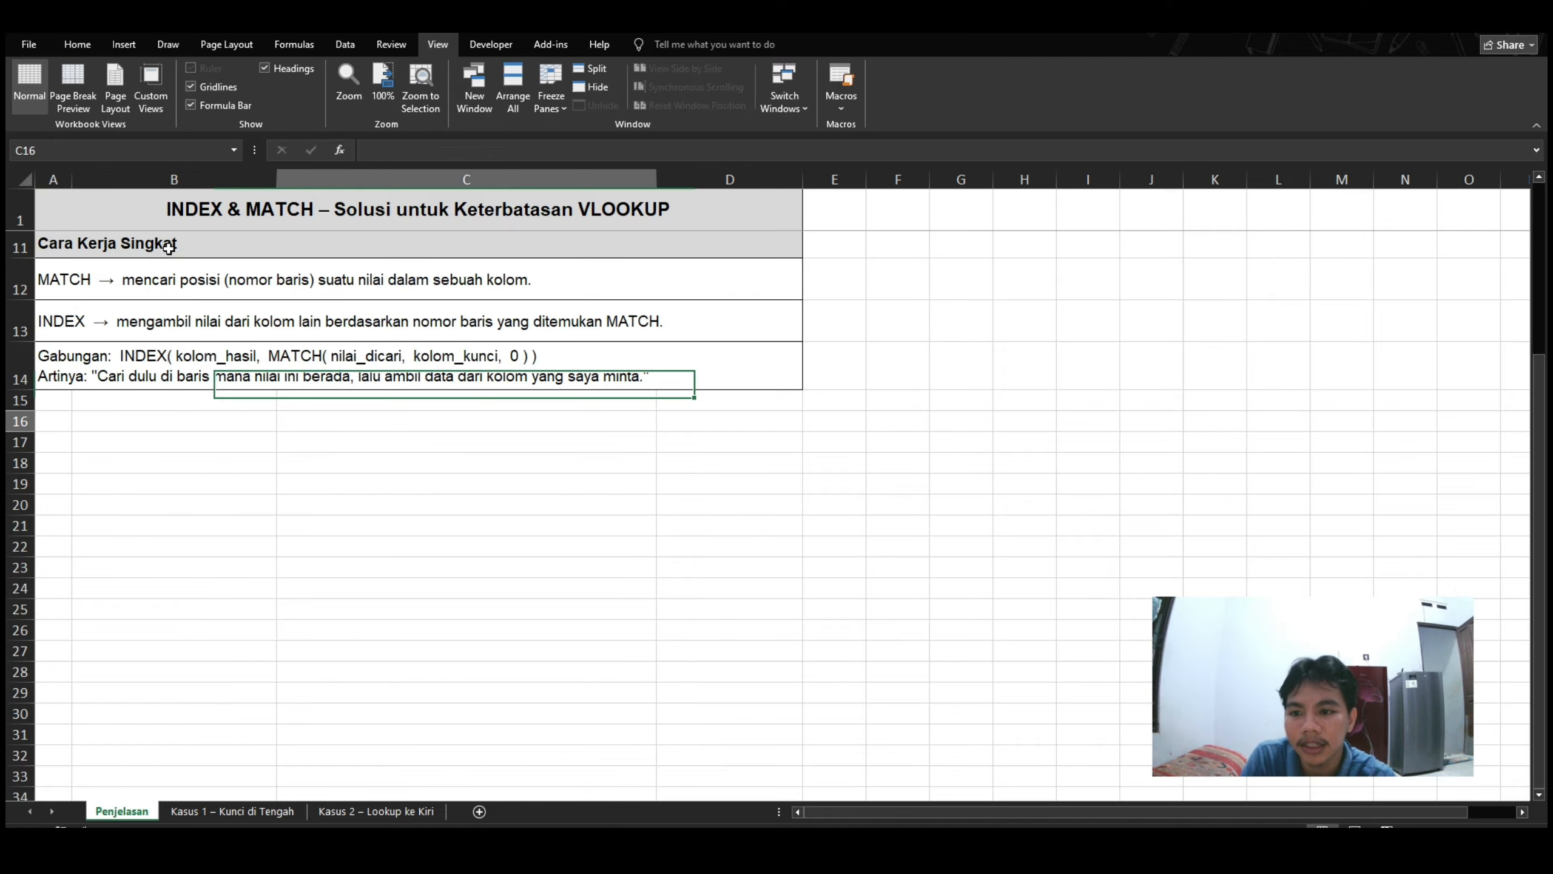
{"action": "left_click", "coordinate": [67, 289]}
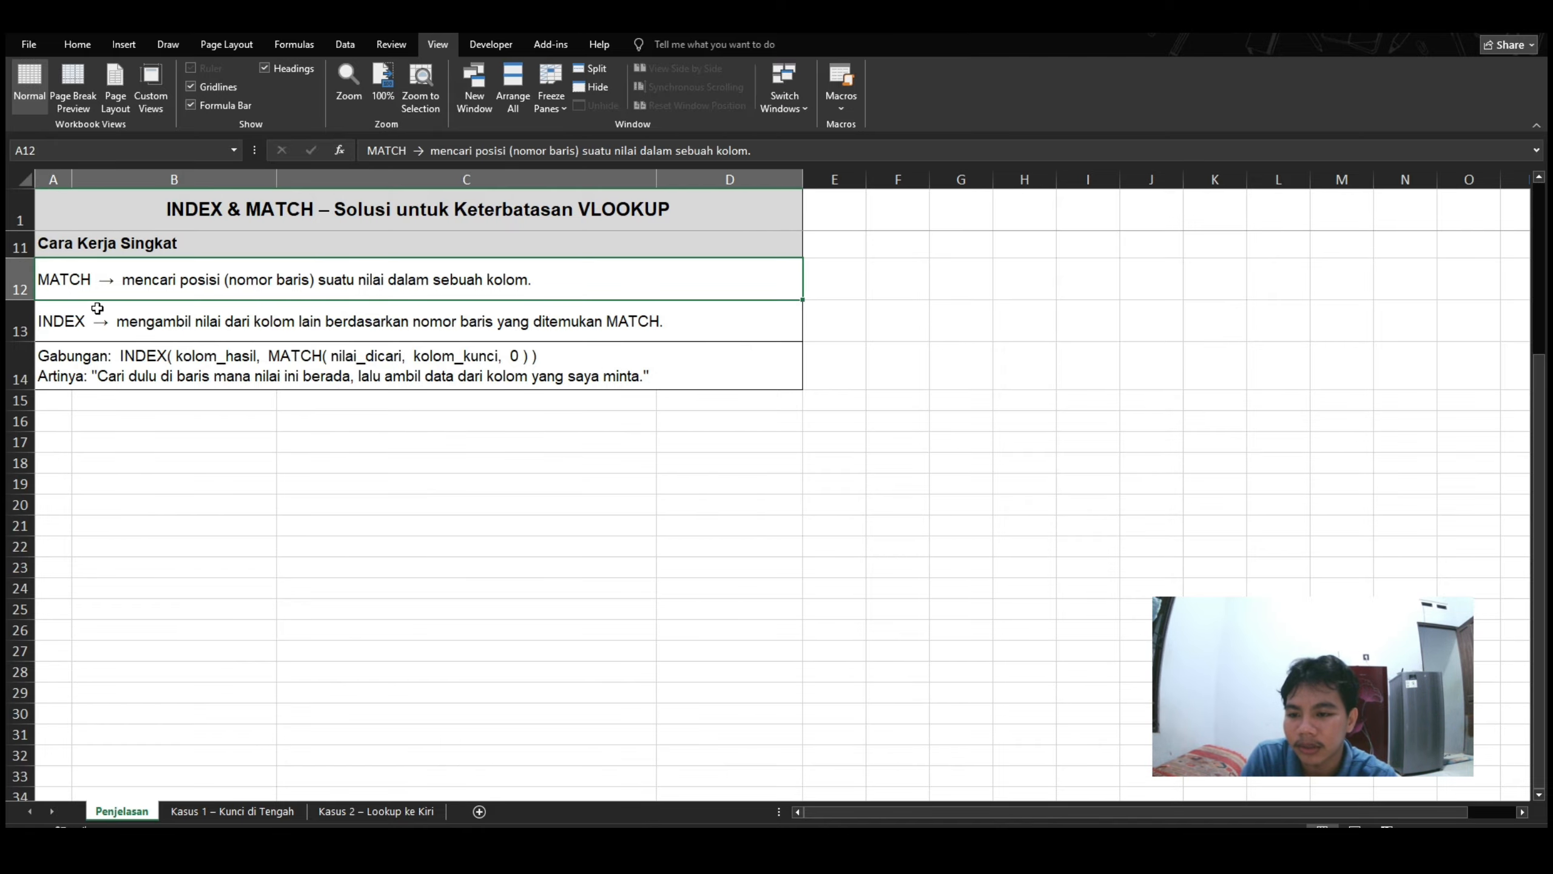
{"action": "left_click", "coordinate": [106, 331]}
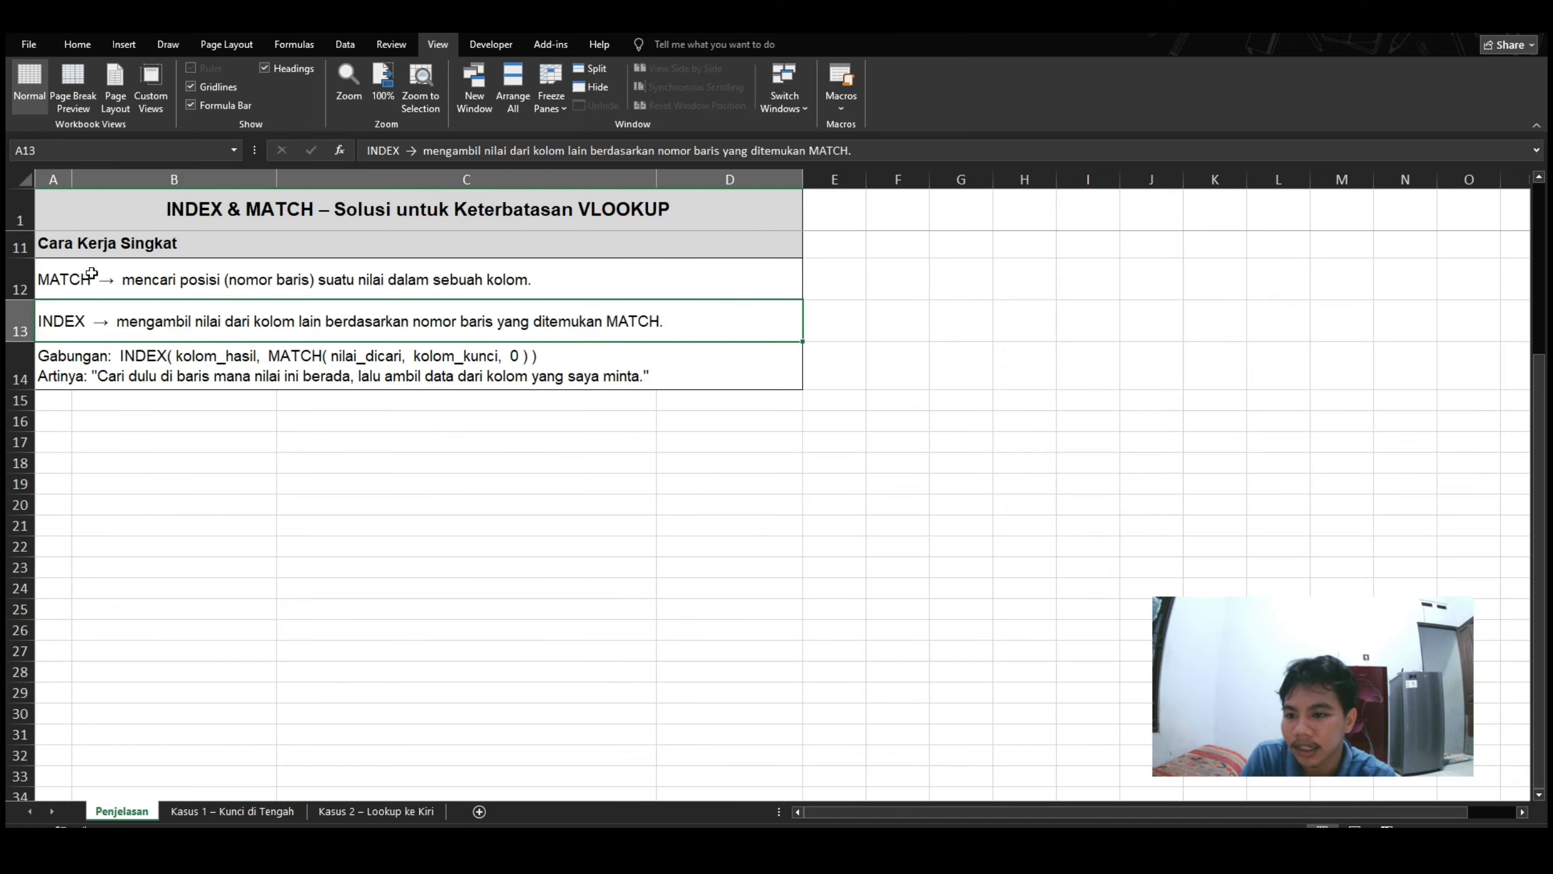
{"action": "left_click", "coordinate": [92, 275]}
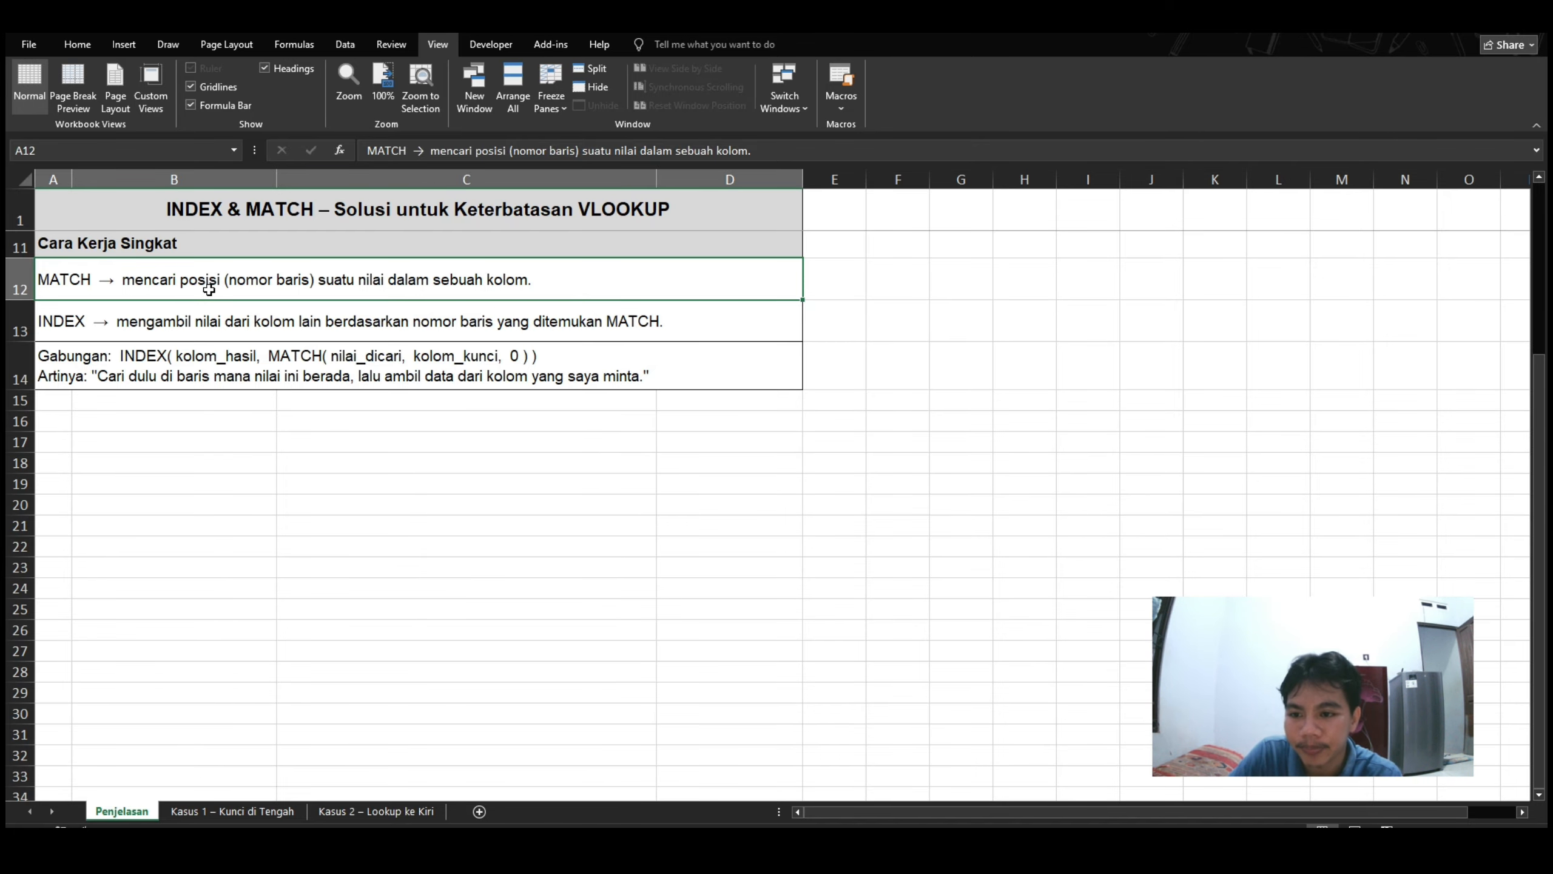
{"action": "left_click", "coordinate": [103, 313]}
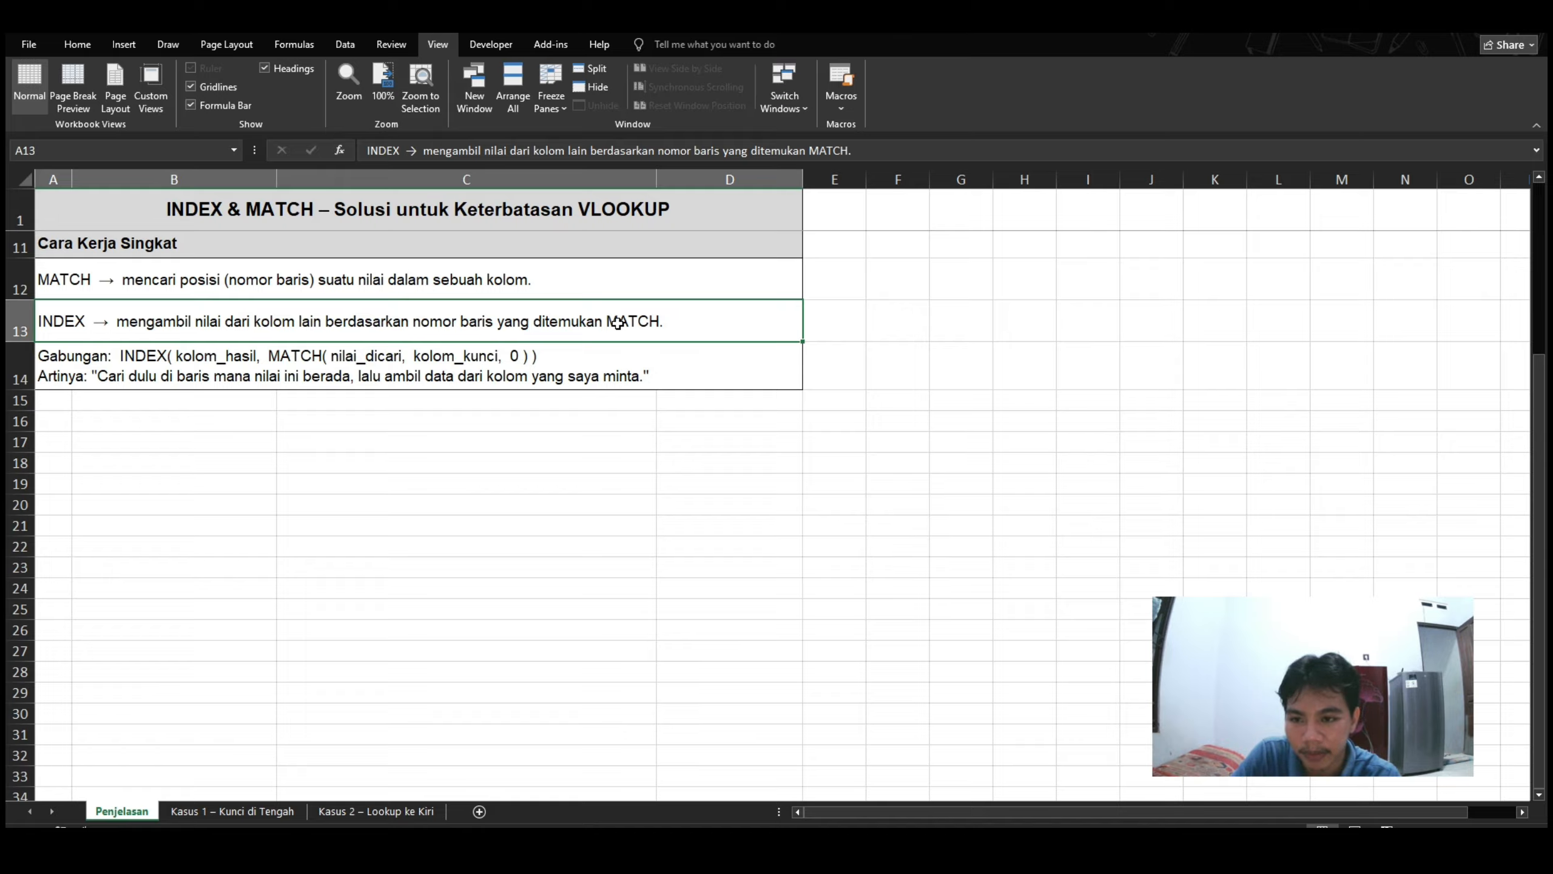
{"action": "left_click", "coordinate": [309, 282]}
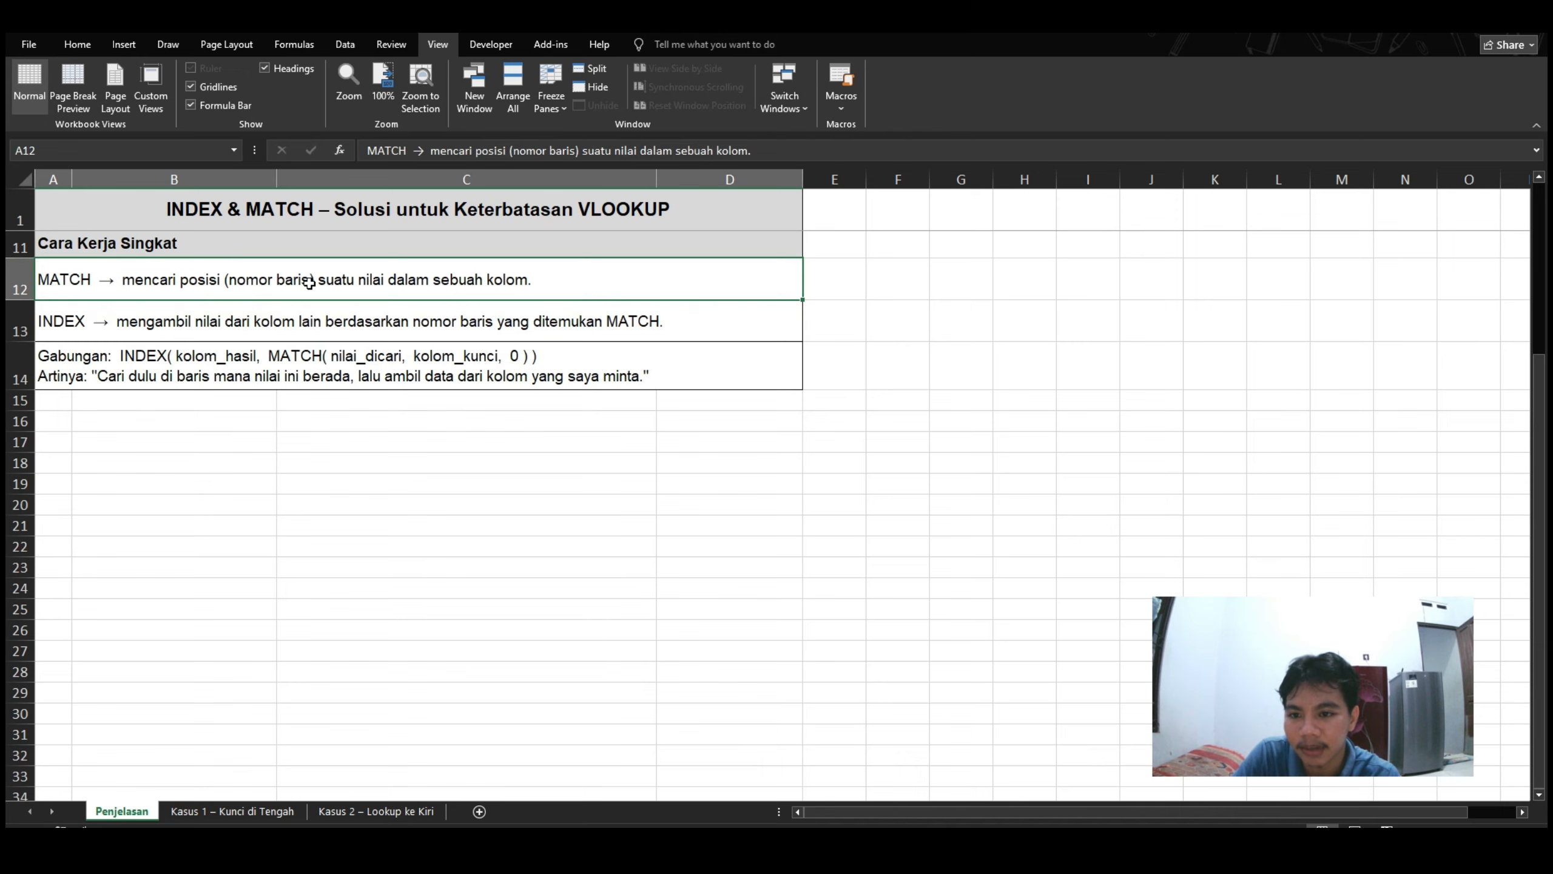
{"action": "left_click", "coordinate": [252, 314]}
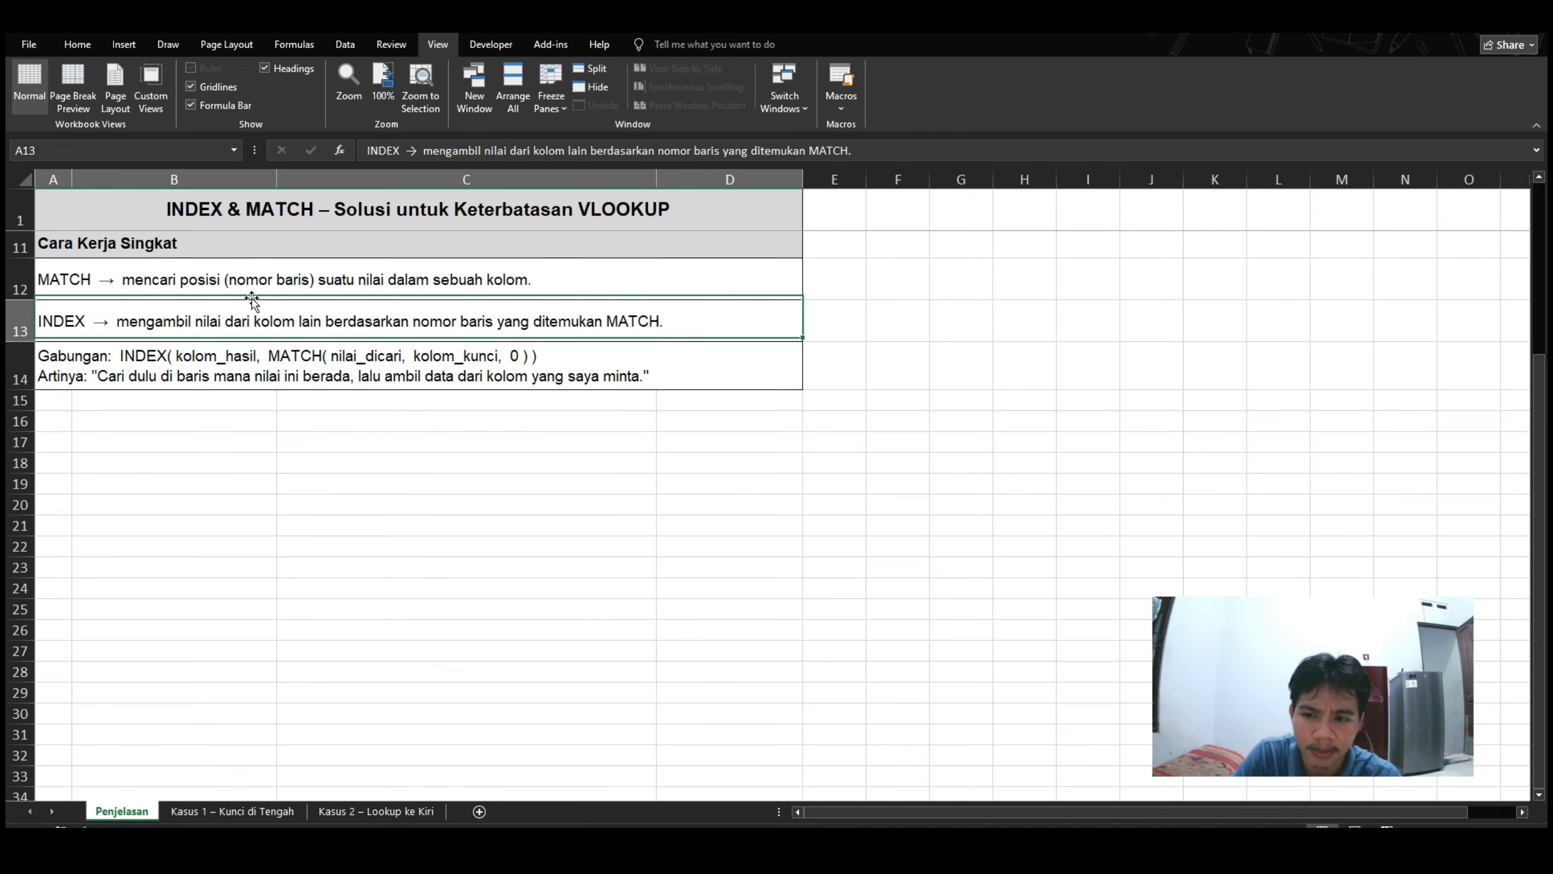
{"action": "left_click", "coordinate": [251, 280]}
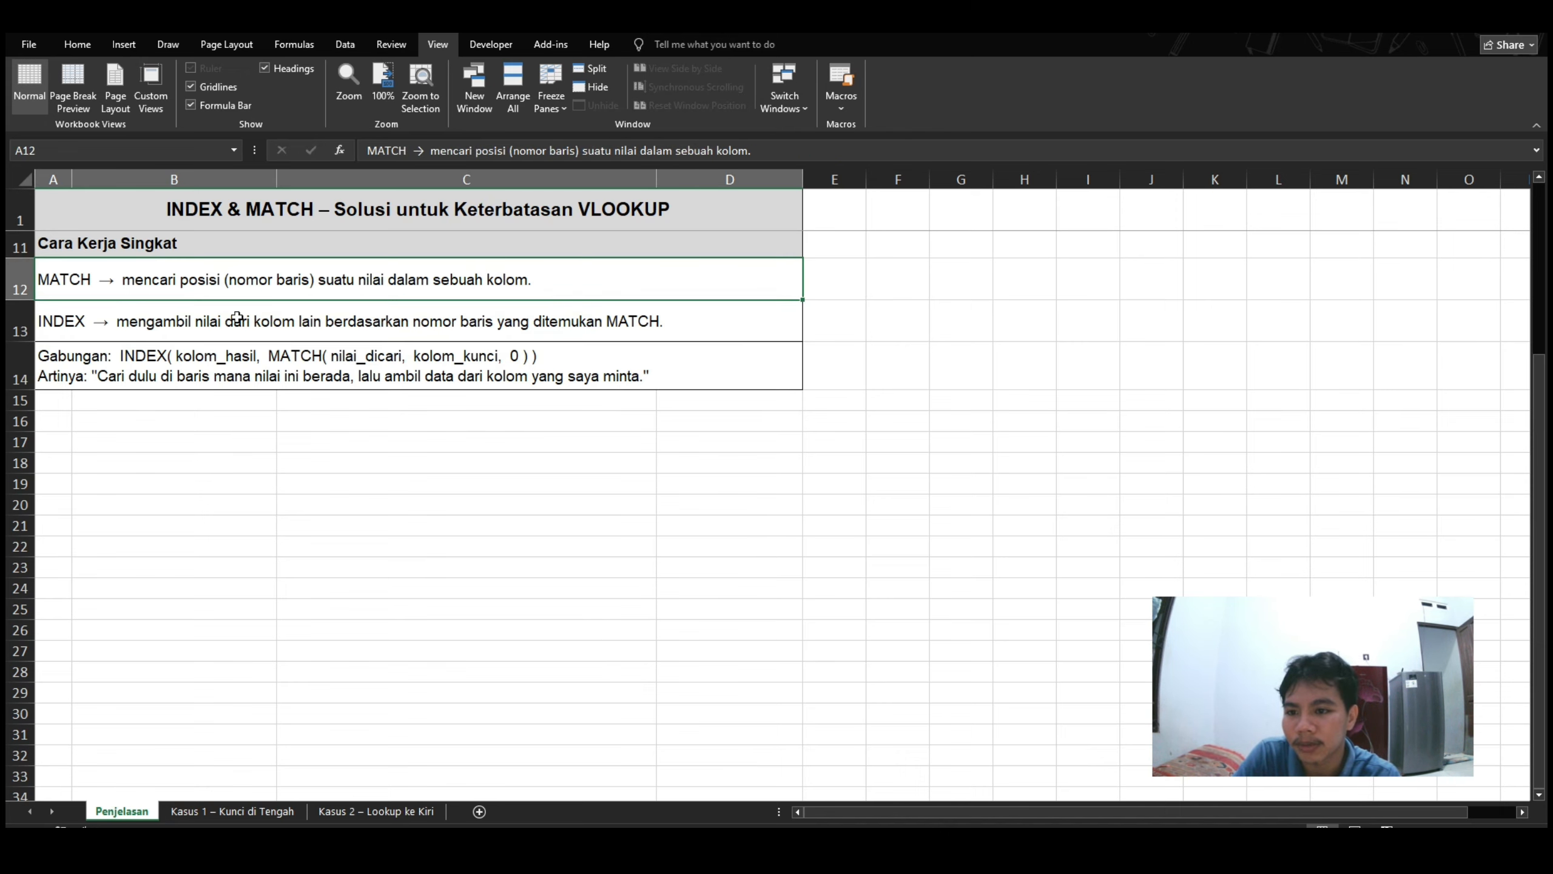
{"action": "left_click", "coordinate": [235, 322]}
{"action": "left_click", "coordinate": [232, 287]}
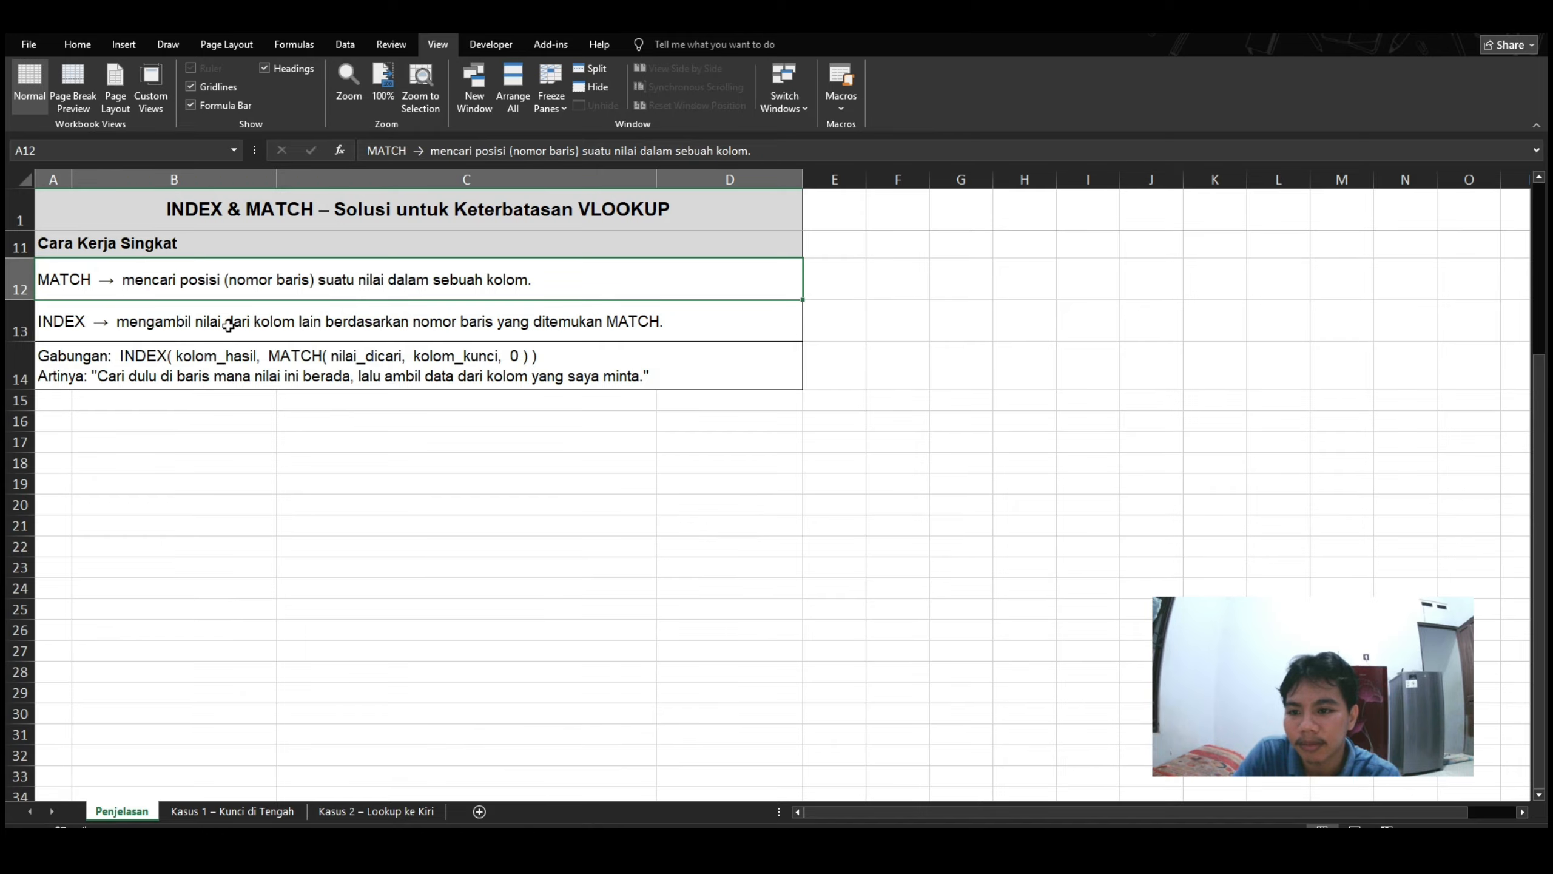
{"action": "left_click", "coordinate": [228, 322]}
{"action": "left_click", "coordinate": [224, 274]}
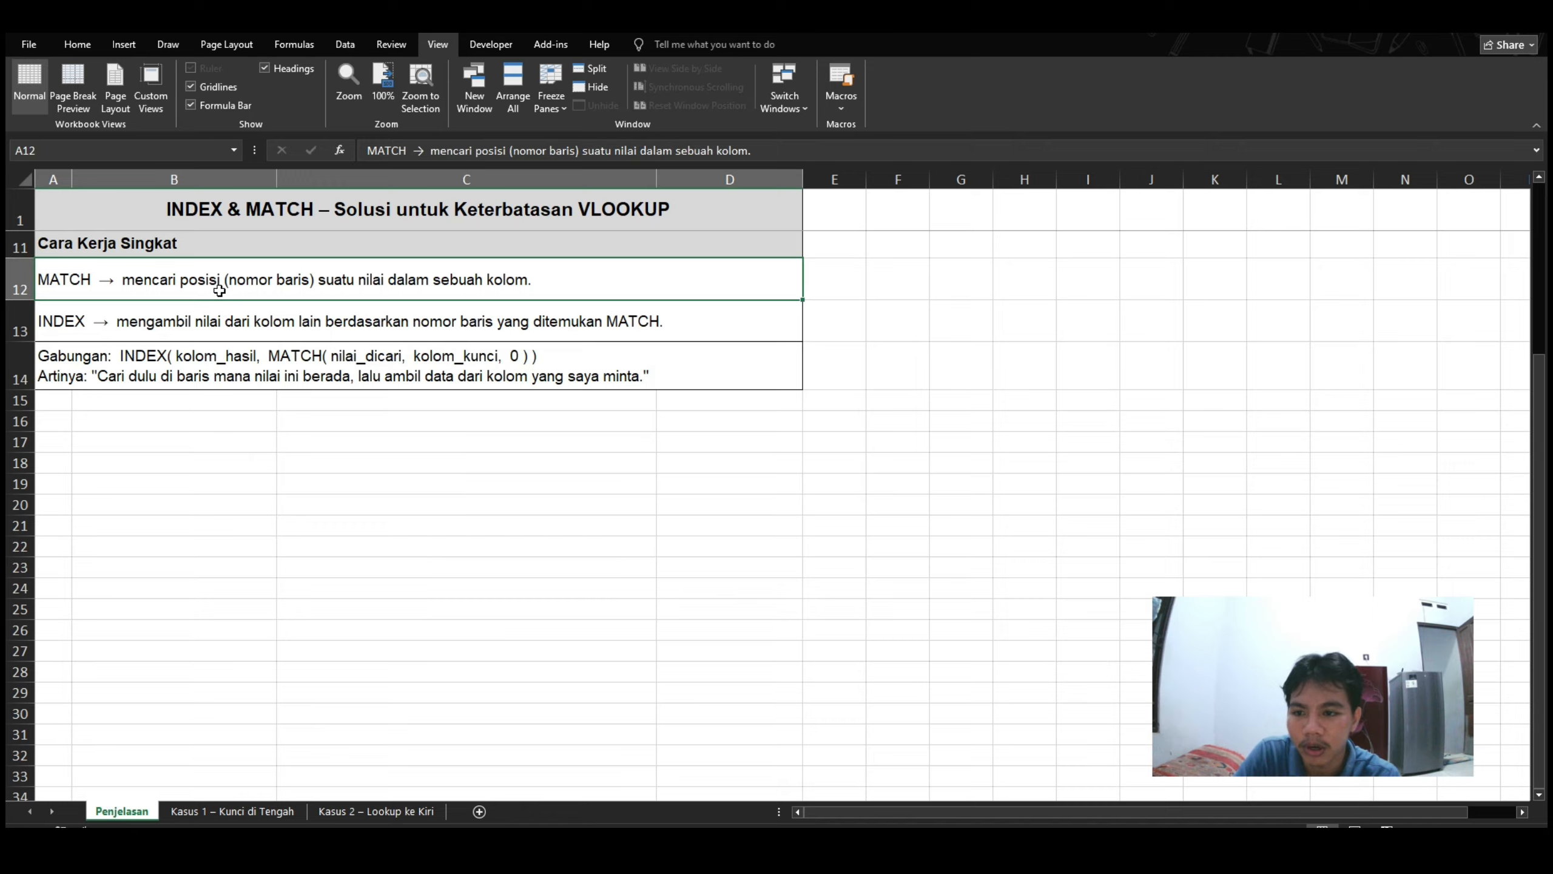
{"action": "left_click", "coordinate": [217, 321]}
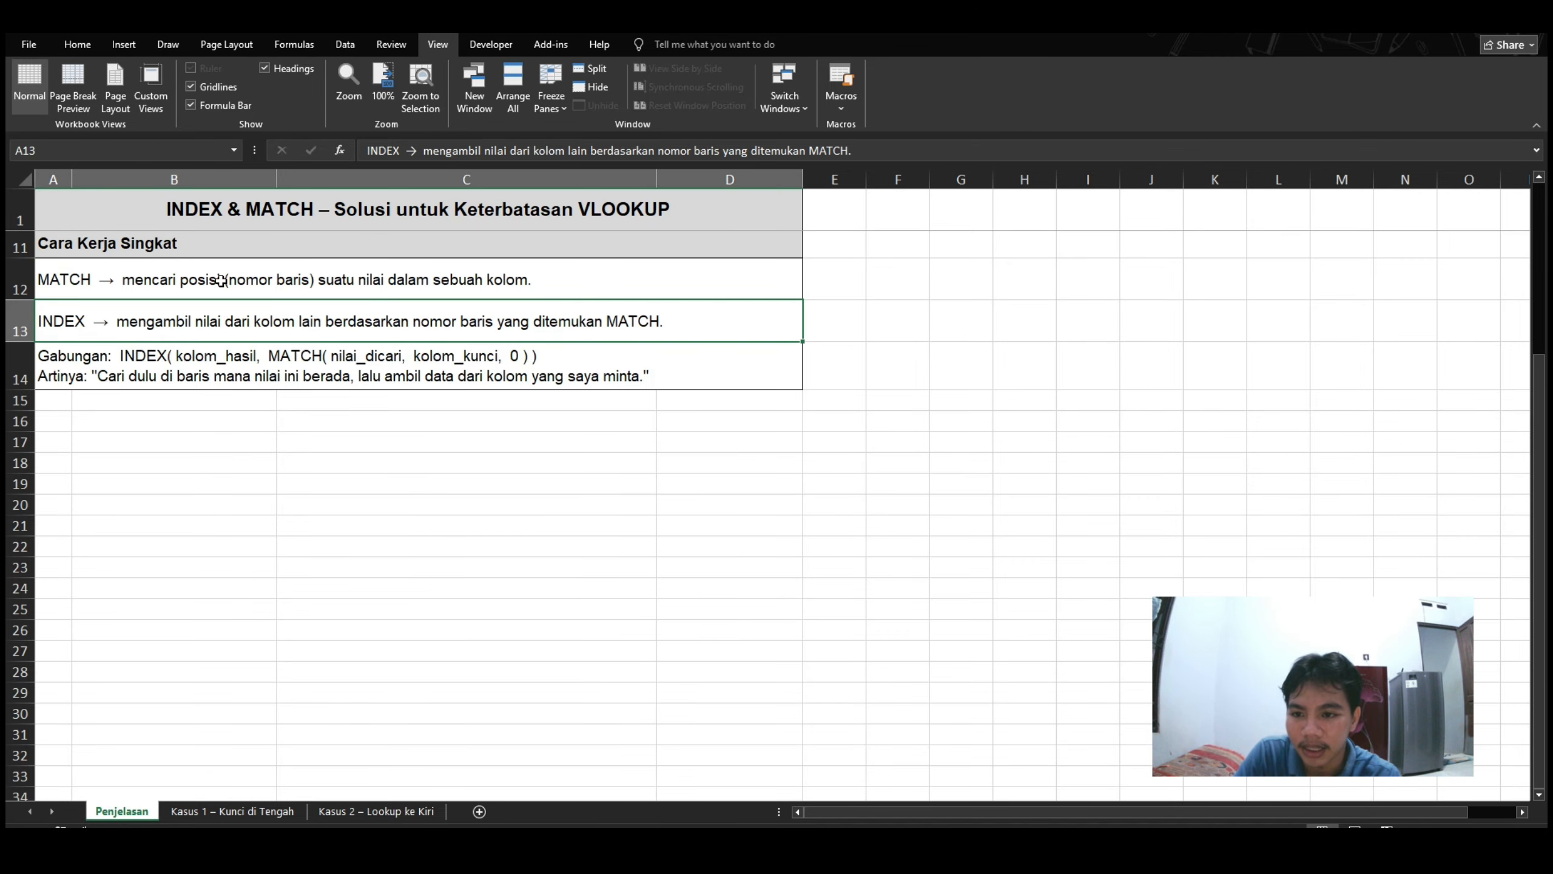
{"action": "left_click", "coordinate": [265, 285]}
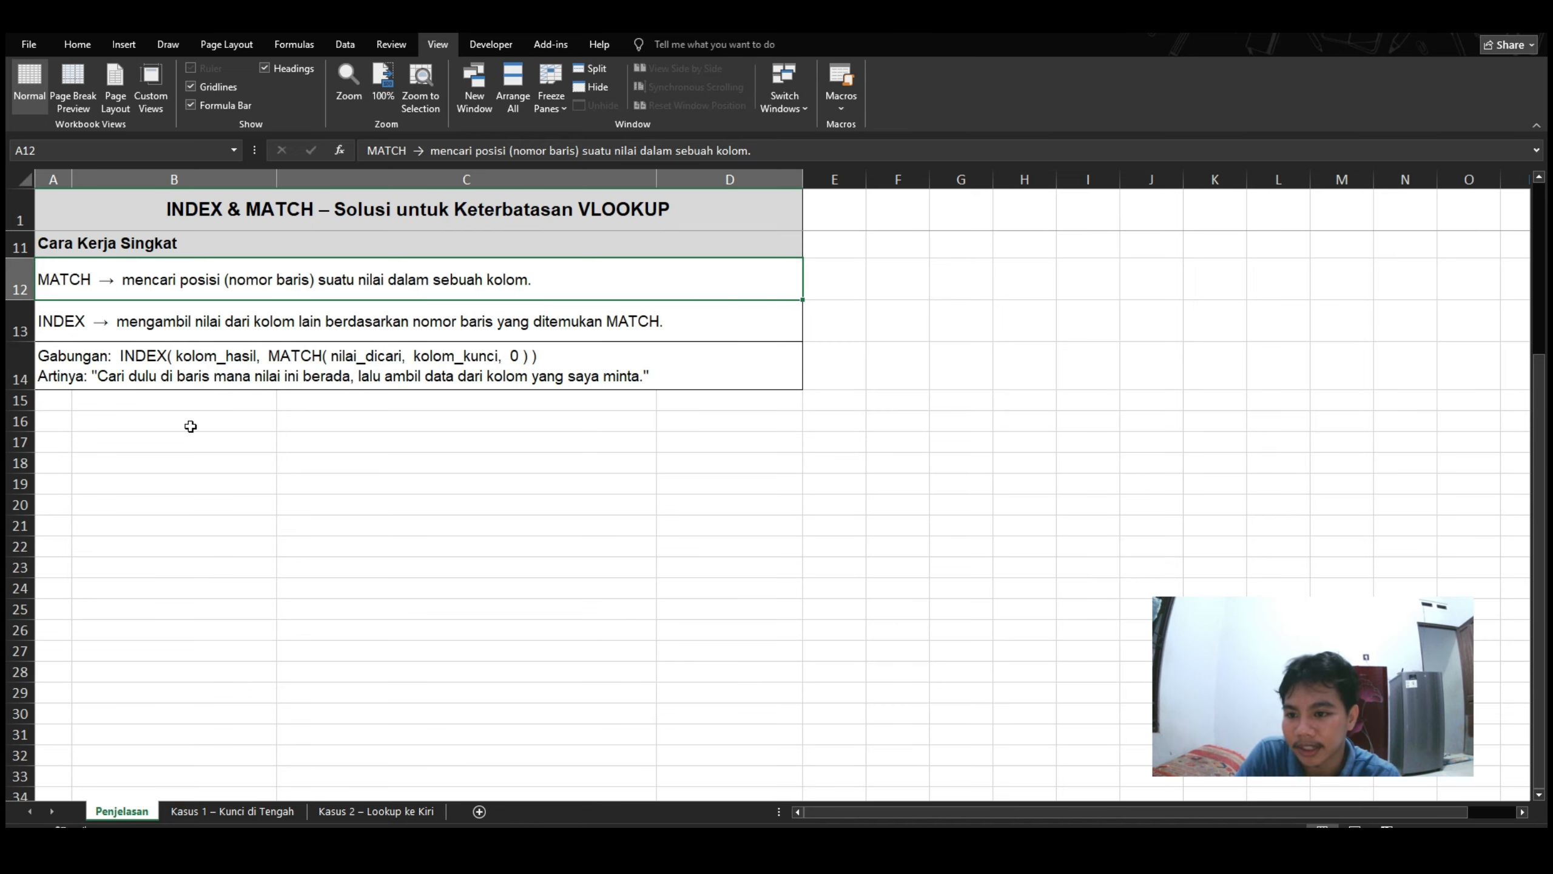
{"action": "left_click", "coordinate": [170, 376]}
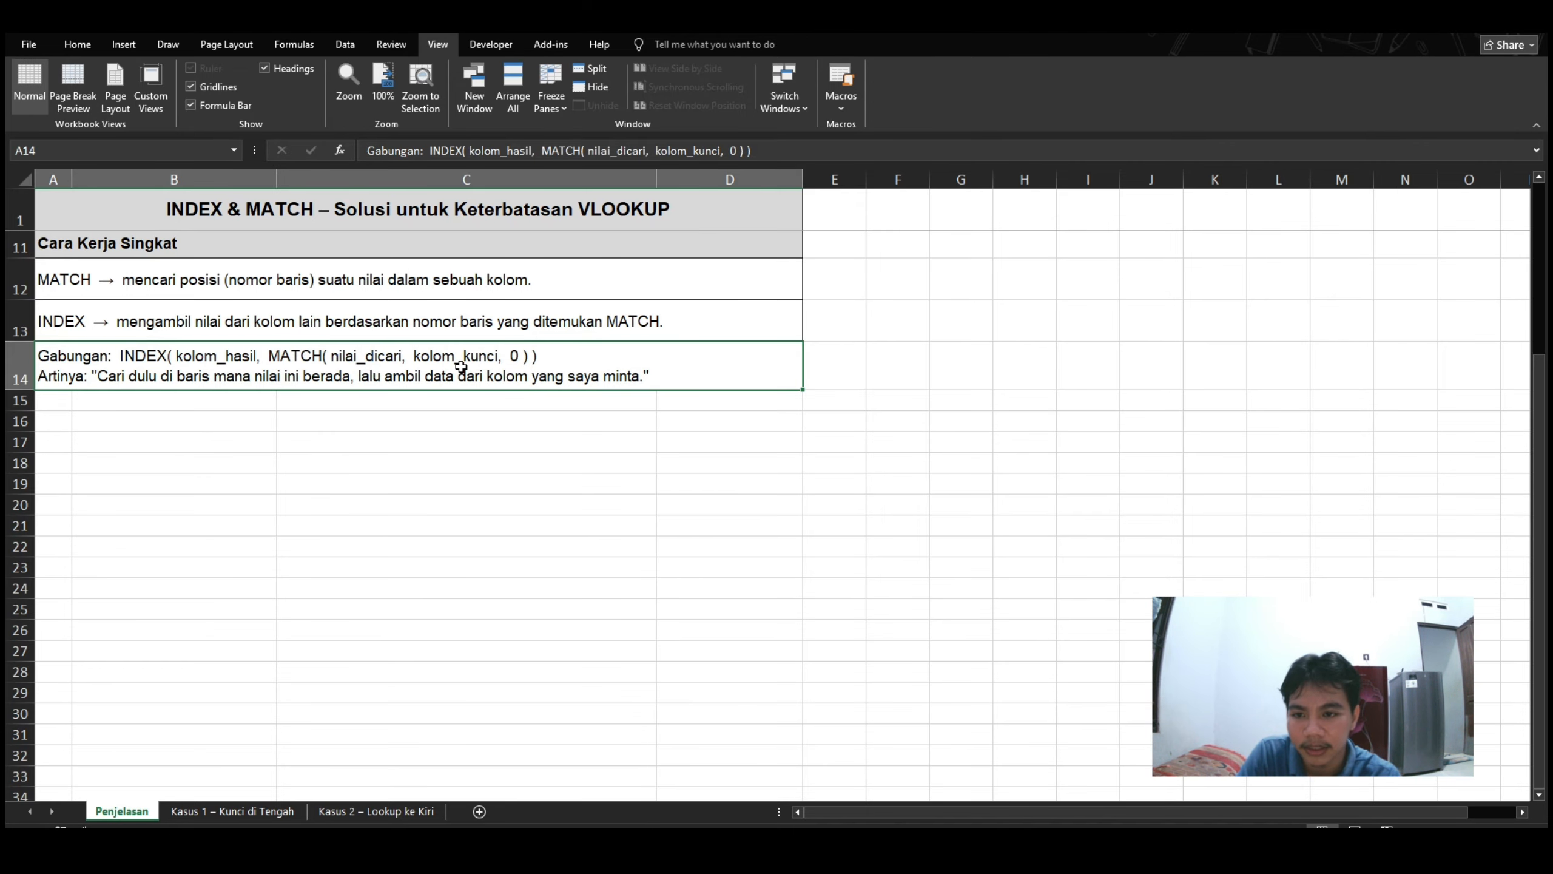
{"action": "scroll", "coordinate": [461, 366], "scroll_direction": "up", "scroll_amount": 3}
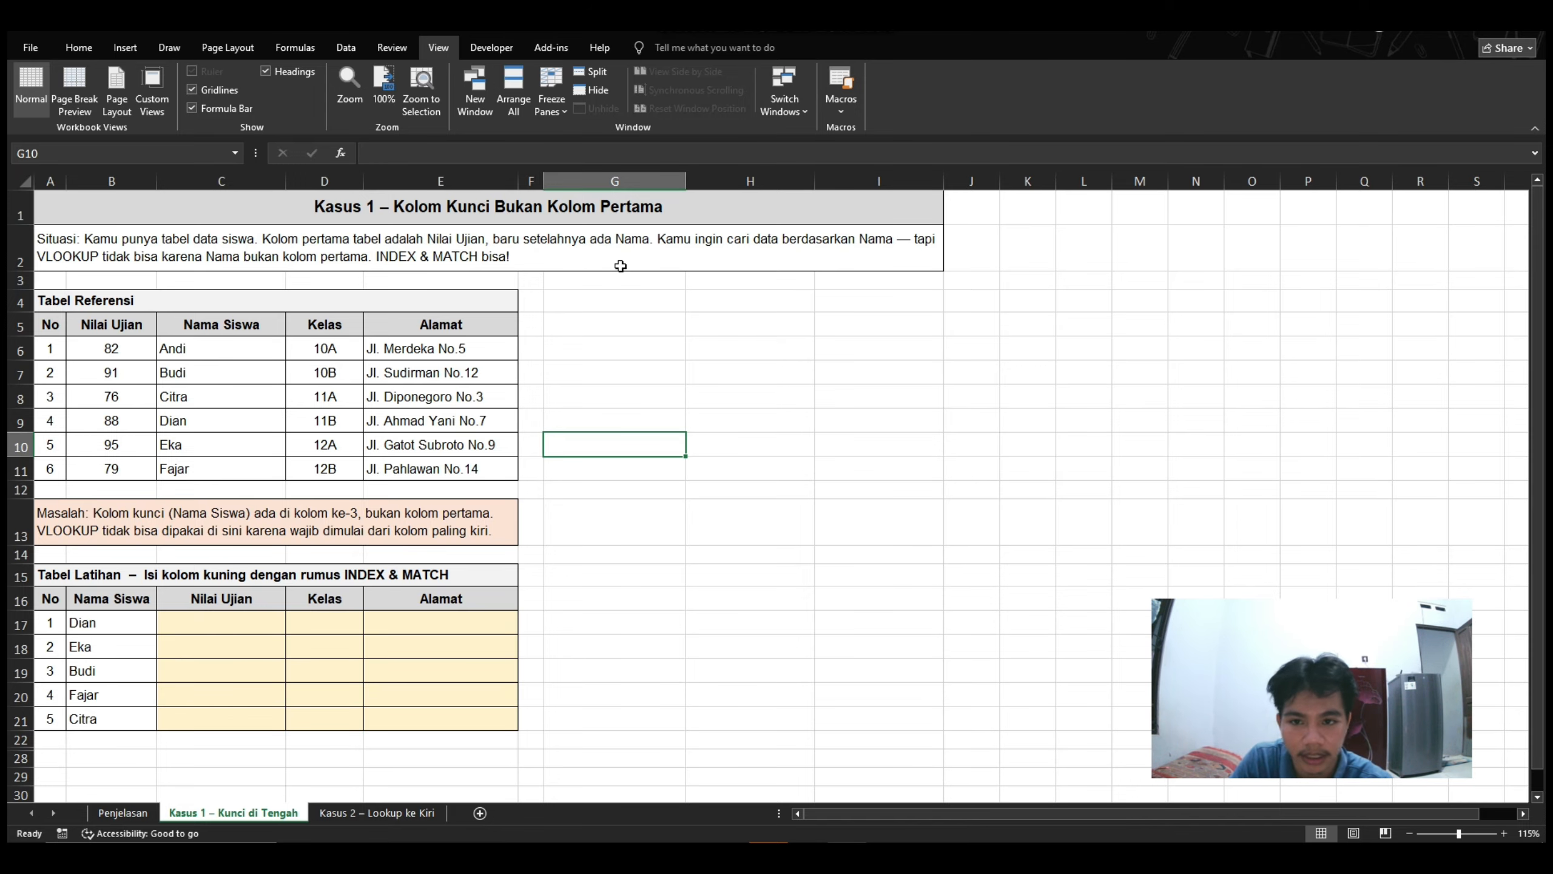
Read the Kasus 1 title and situation, look over the reference and practice tables, and read the Masalah note about the key column
{"action": "left_click", "coordinate": [264, 203]}
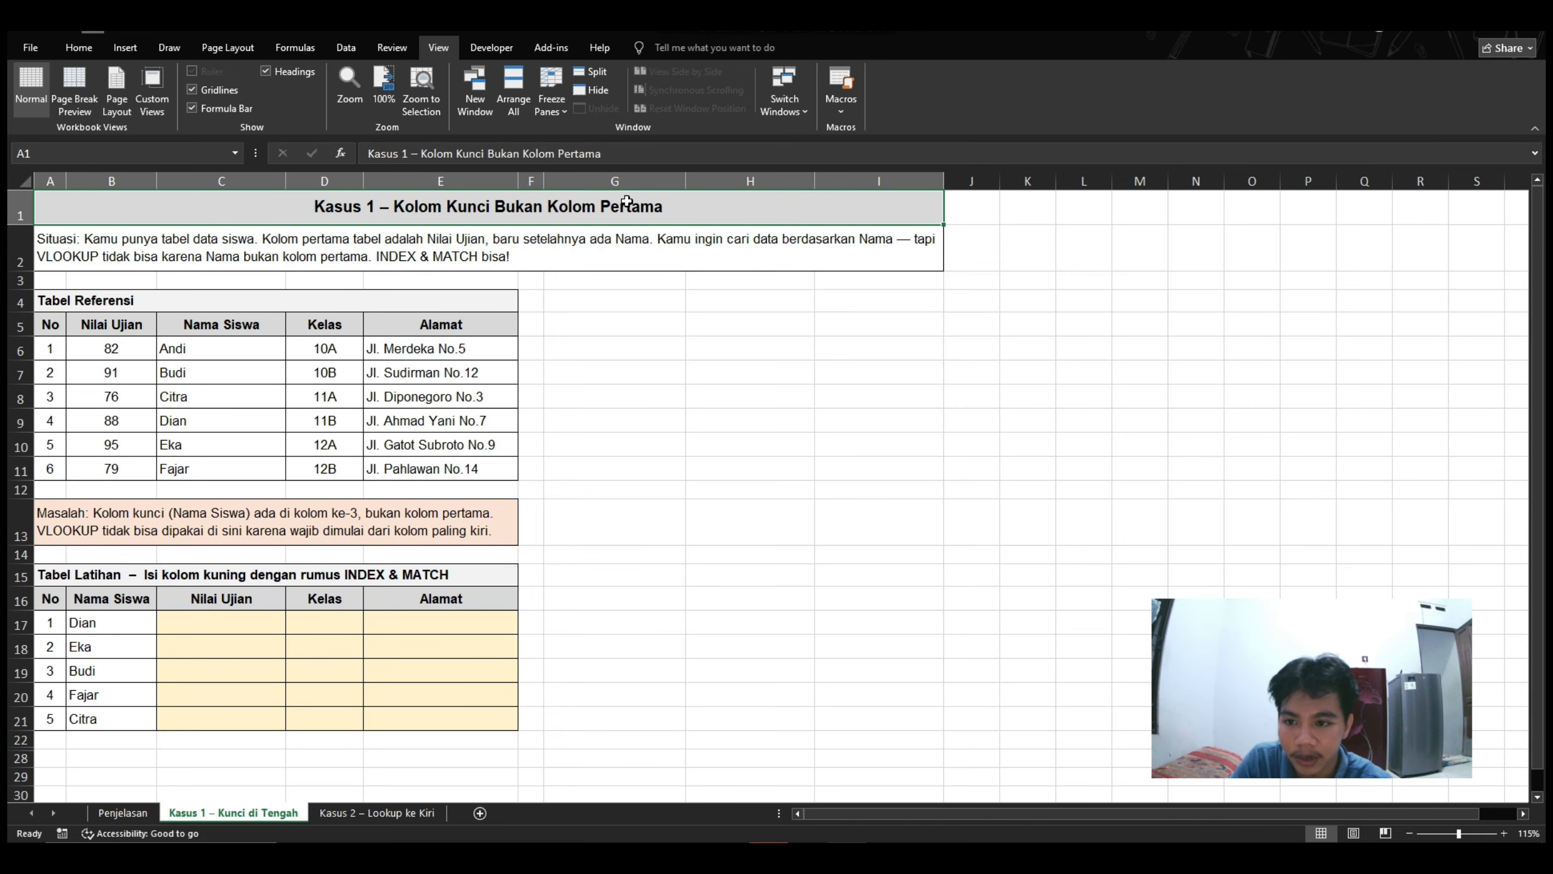
{"action": "left_click", "coordinate": [619, 333]}
{"action": "left_click", "coordinate": [46, 244]}
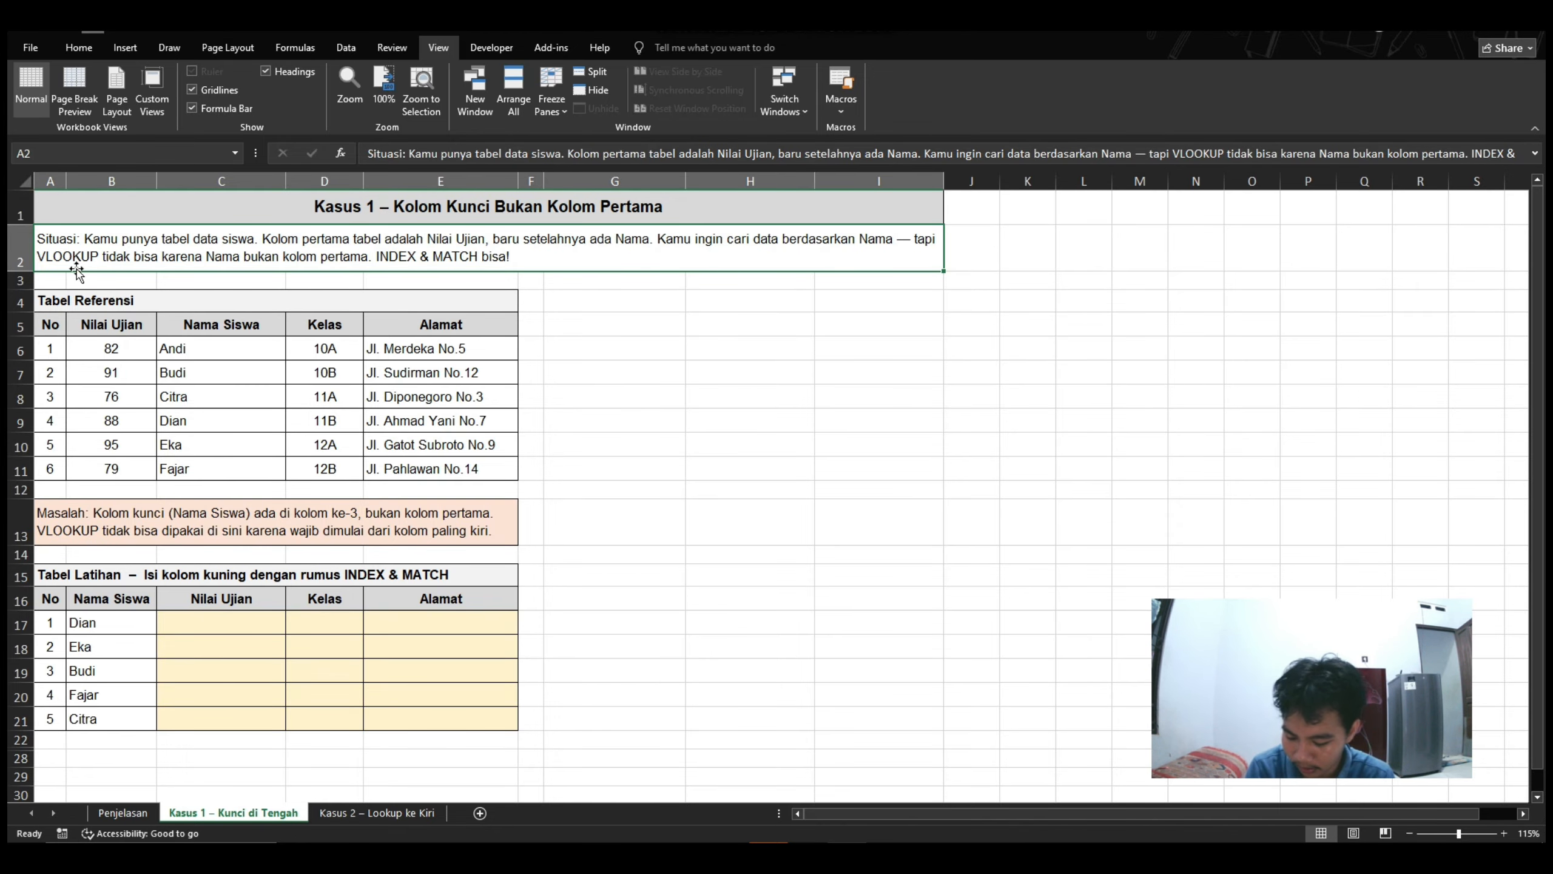
{"action": "scroll", "coordinate": [76, 267], "scroll_direction": "up", "scroll_amount": 1, "text": "ctrl"}
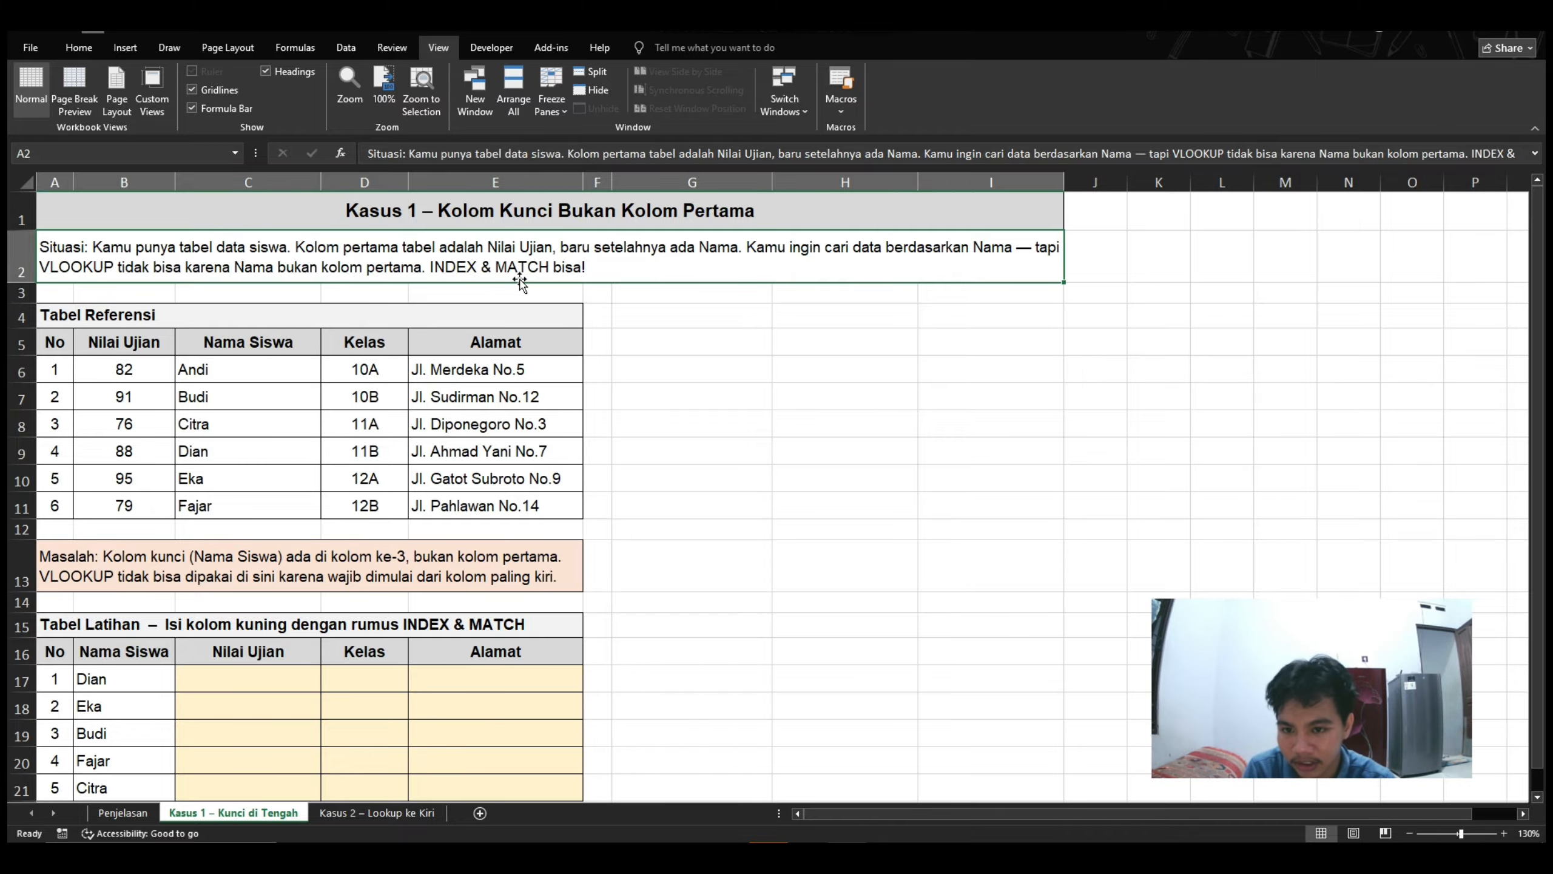
{"action": "scroll", "coordinate": [297, 558], "scroll_direction": "down", "scroll_amount": 1}
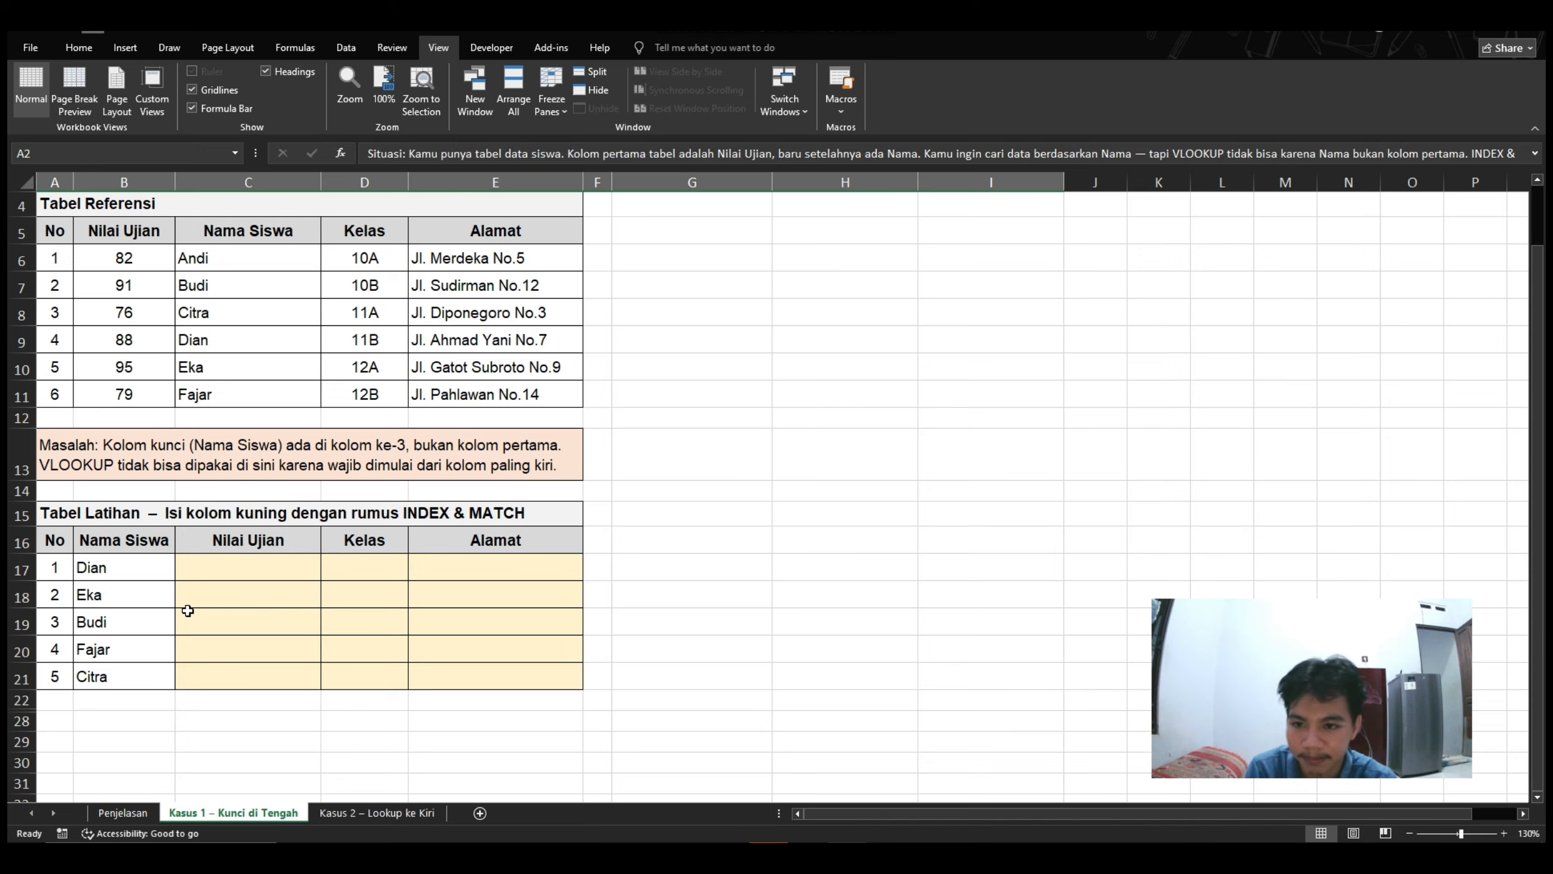
{"action": "scroll", "coordinate": [187, 611], "scroll_direction": "up", "scroll_amount": 1}
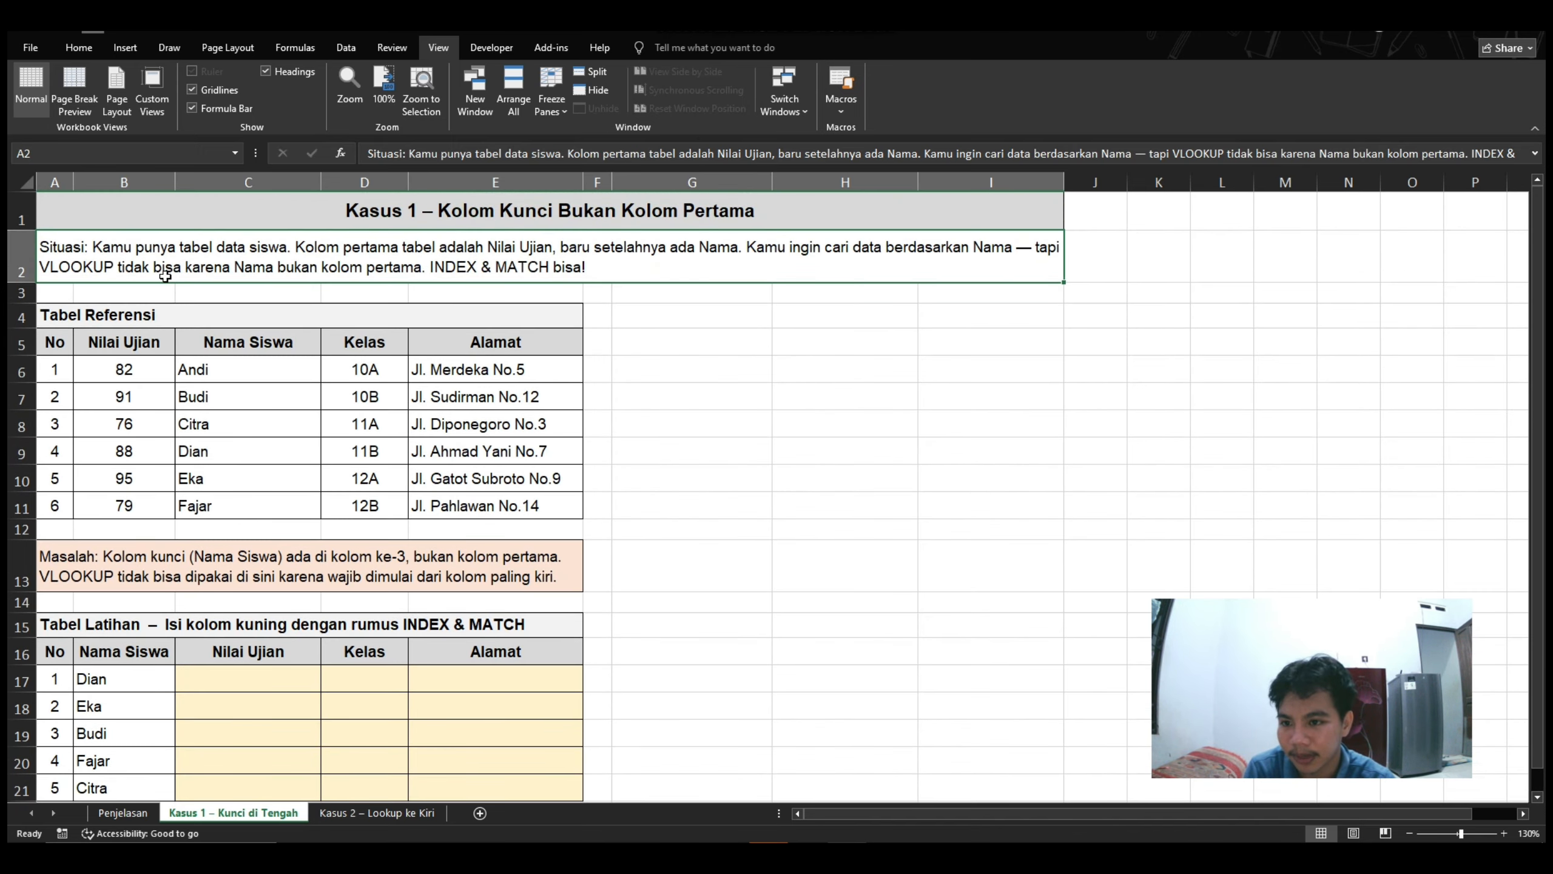
{"action": "scroll", "coordinate": [339, 274], "scroll_direction": "down", "scroll_amount": 2}
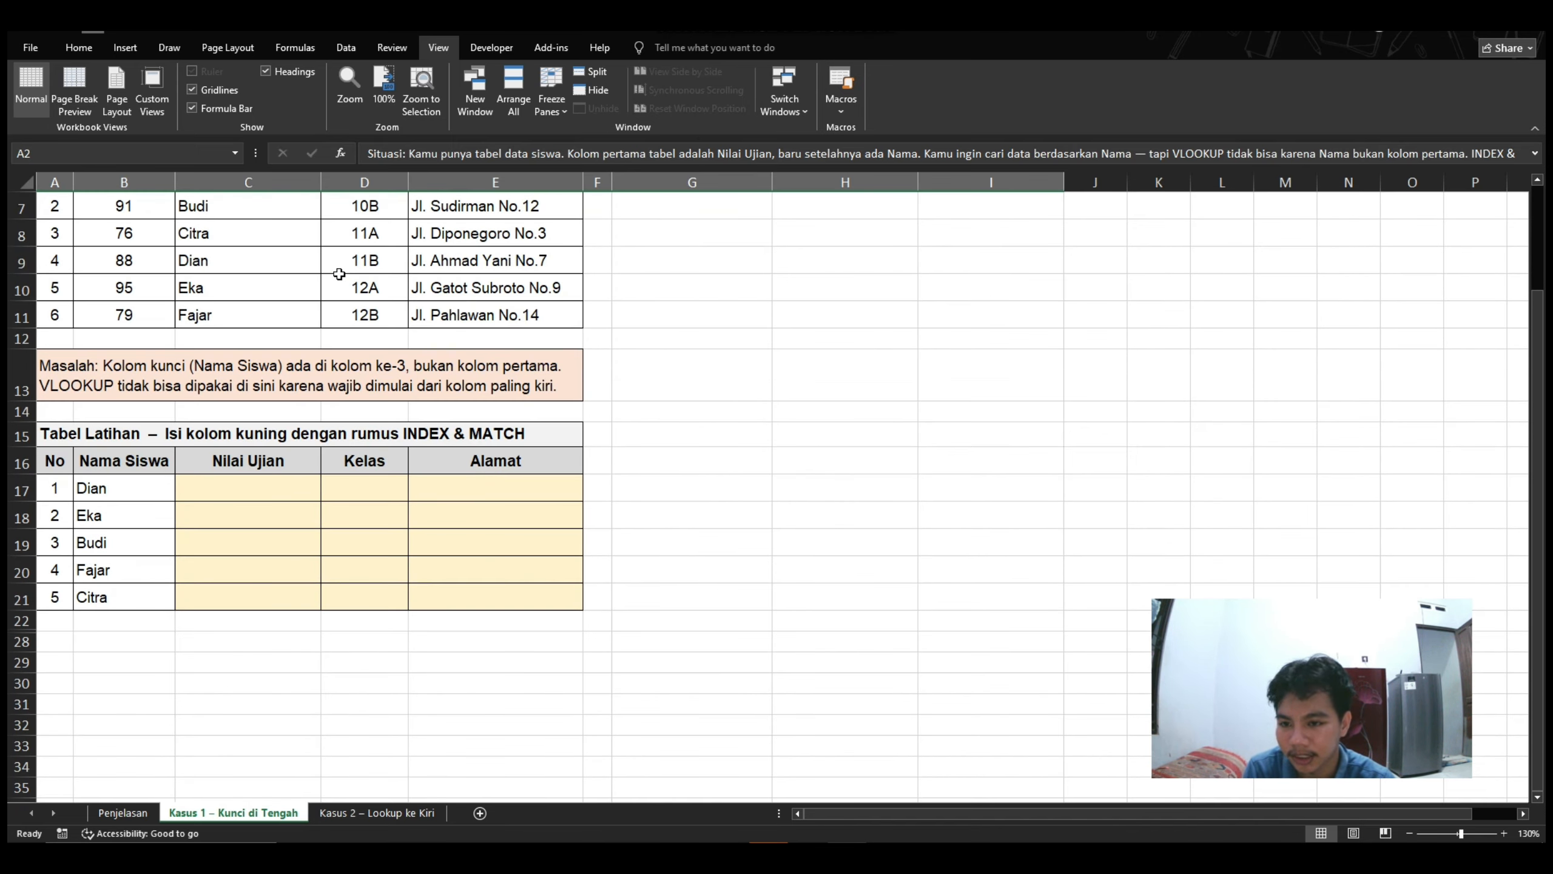
{"action": "scroll", "coordinate": [339, 274], "scroll_direction": "up", "scroll_amount": 1}
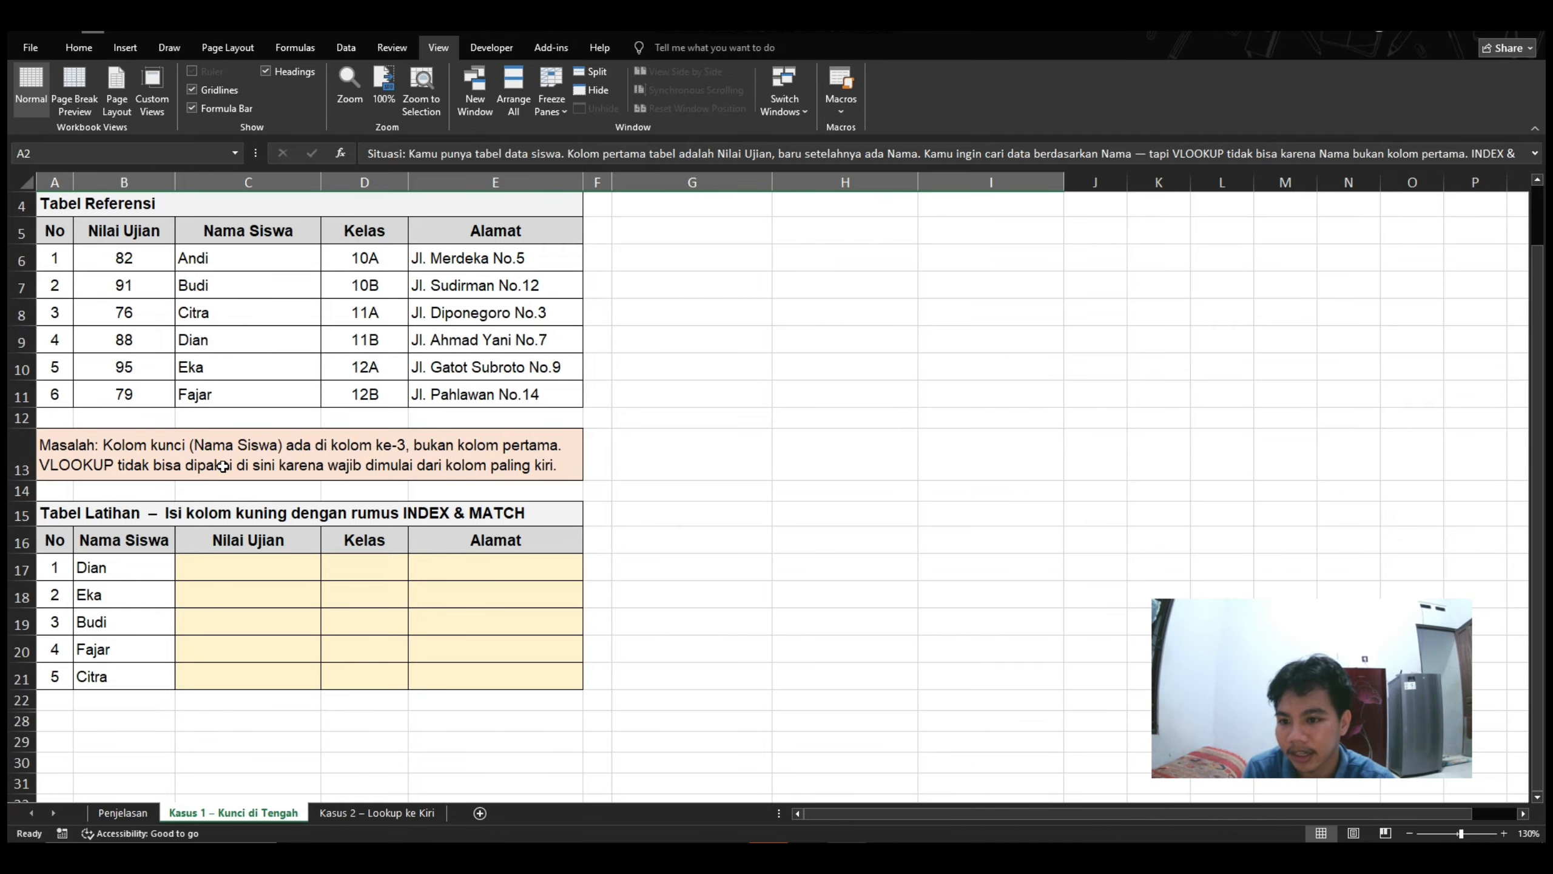
{"action": "left_click", "coordinate": [222, 466]}
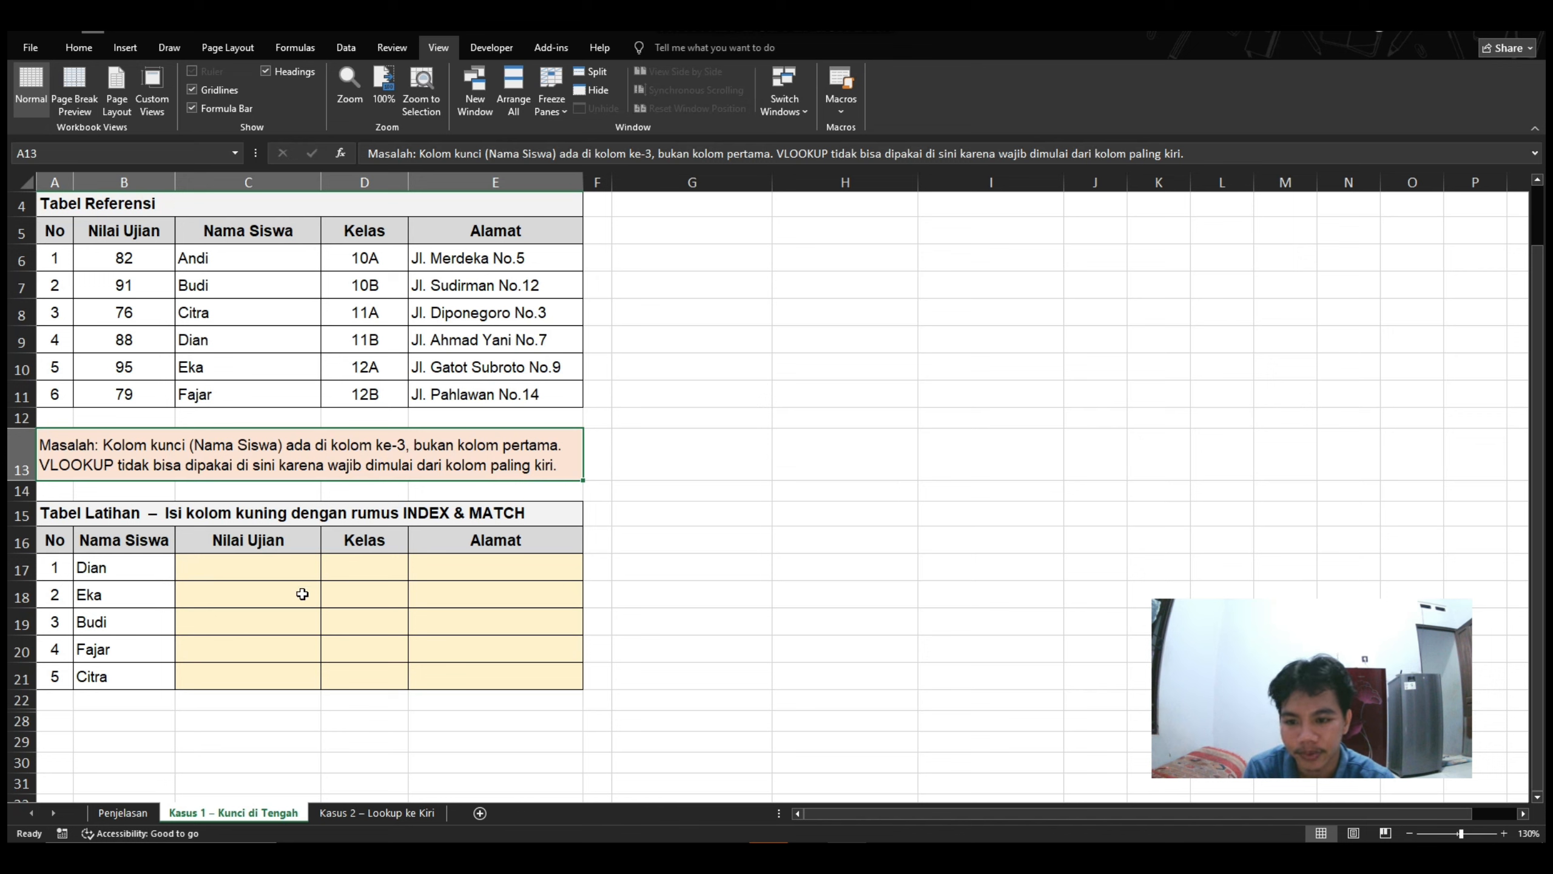
Begin an INDEX formula in C17 using the reference table's Nilai Ujian values as the absolute array $B$6:$B$11
{"action": "left_click", "coordinate": [247, 571]}
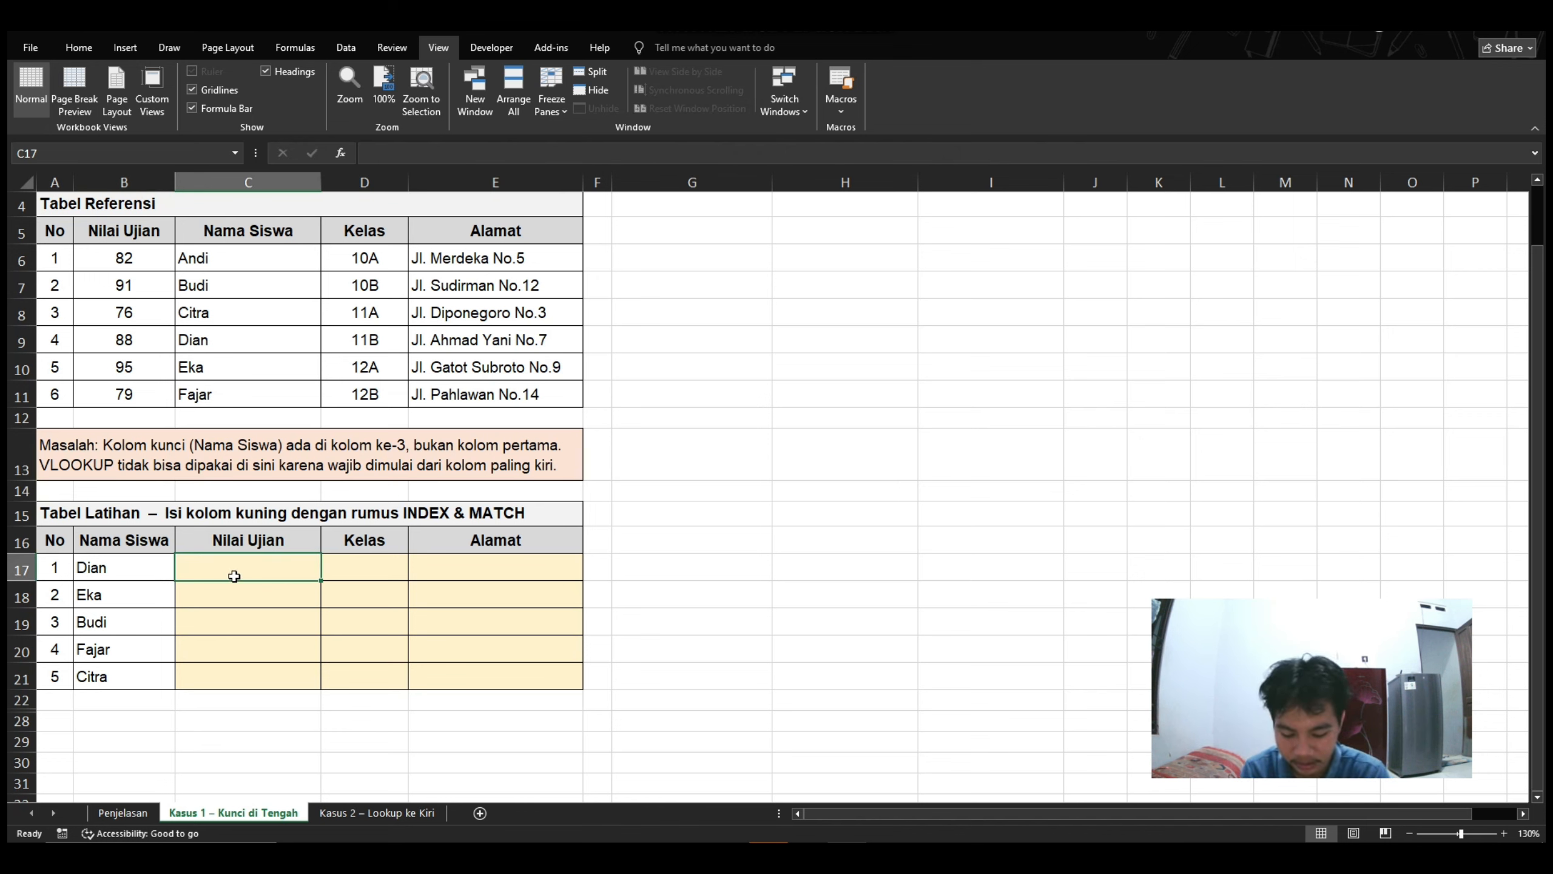
{"action": "type", "text": "="}
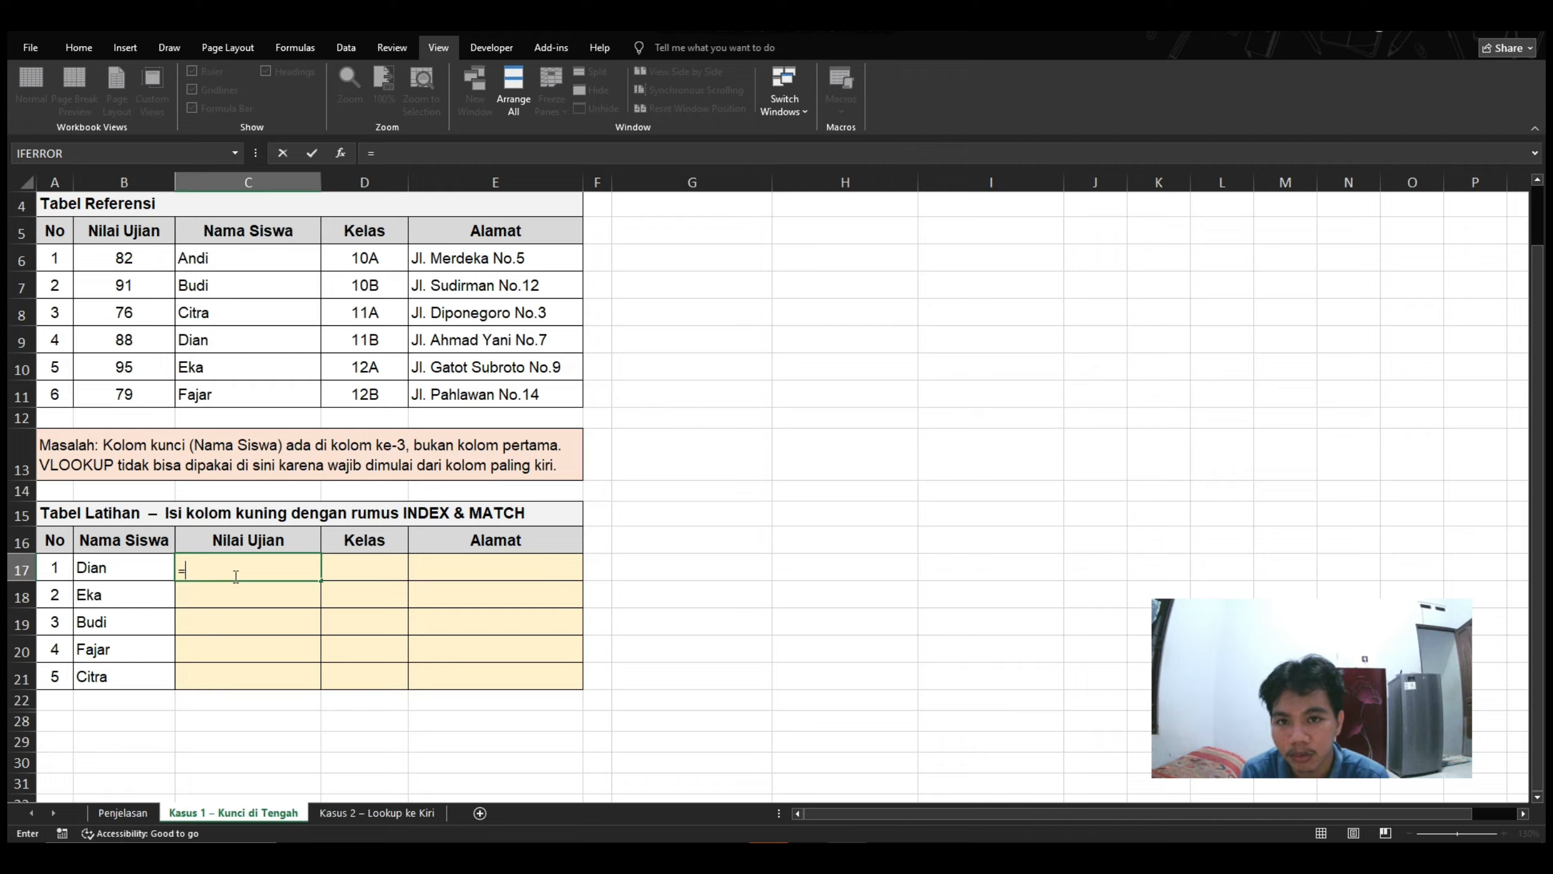
{"action": "type", "text": "in"}
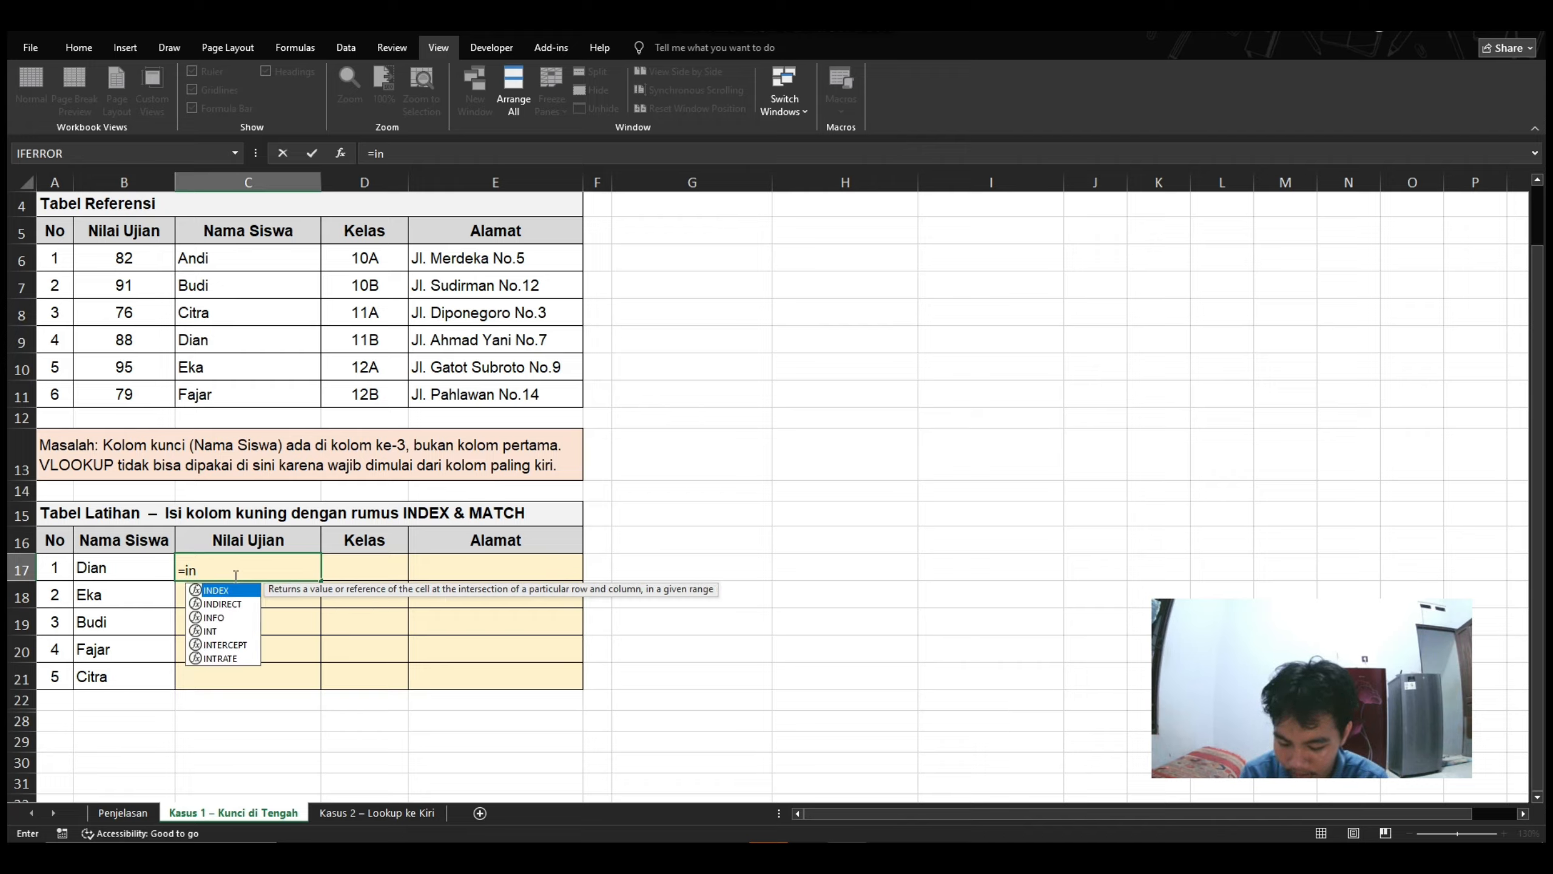
{"action": "type", "text": "dex"}
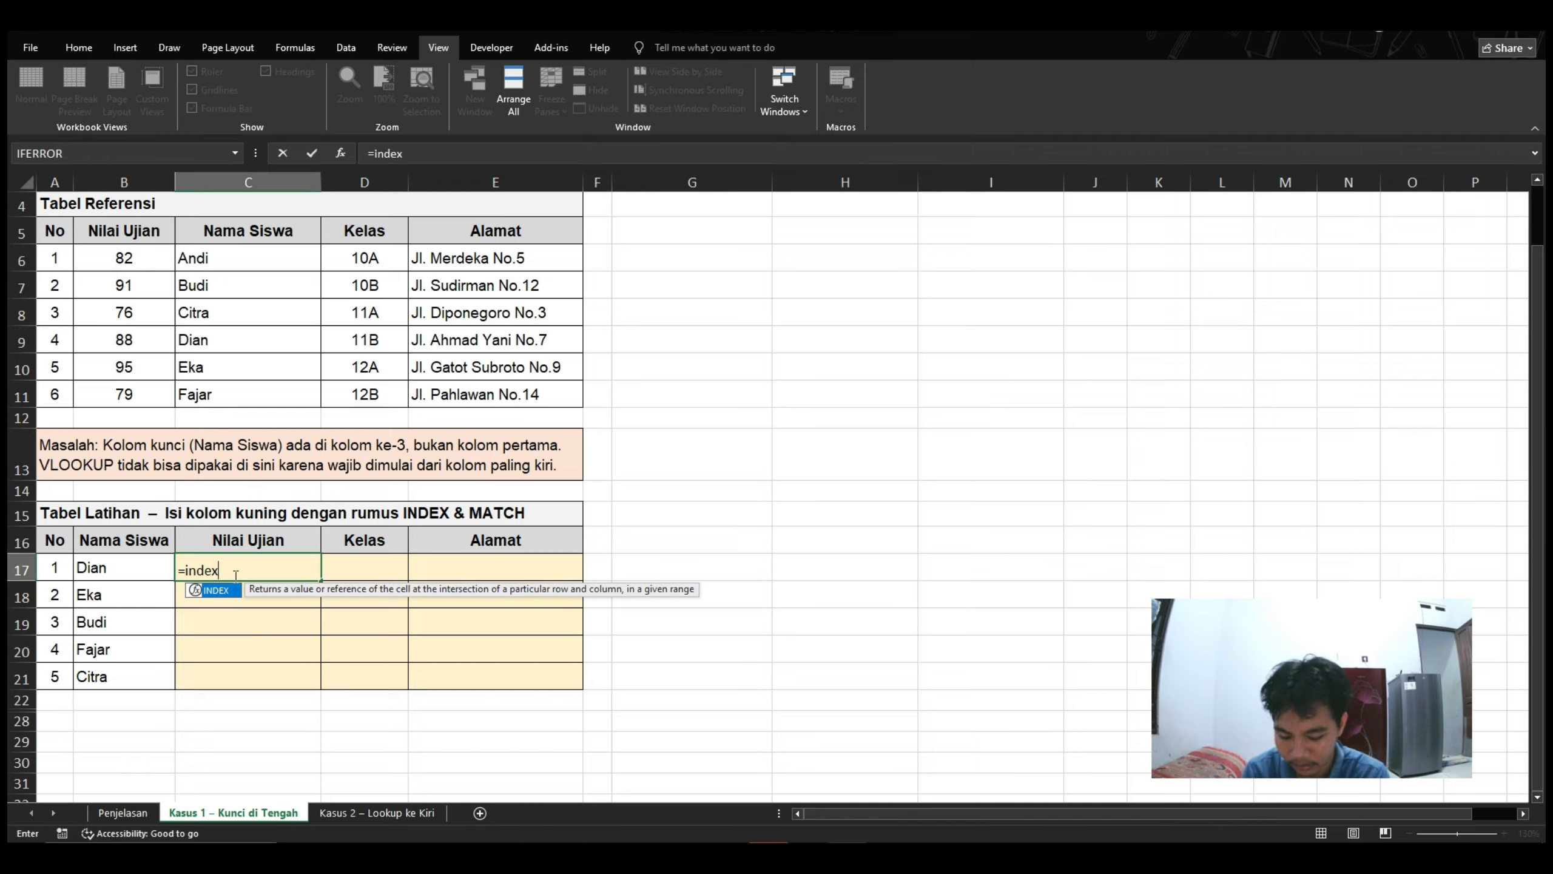
{"action": "type", "text": "("}
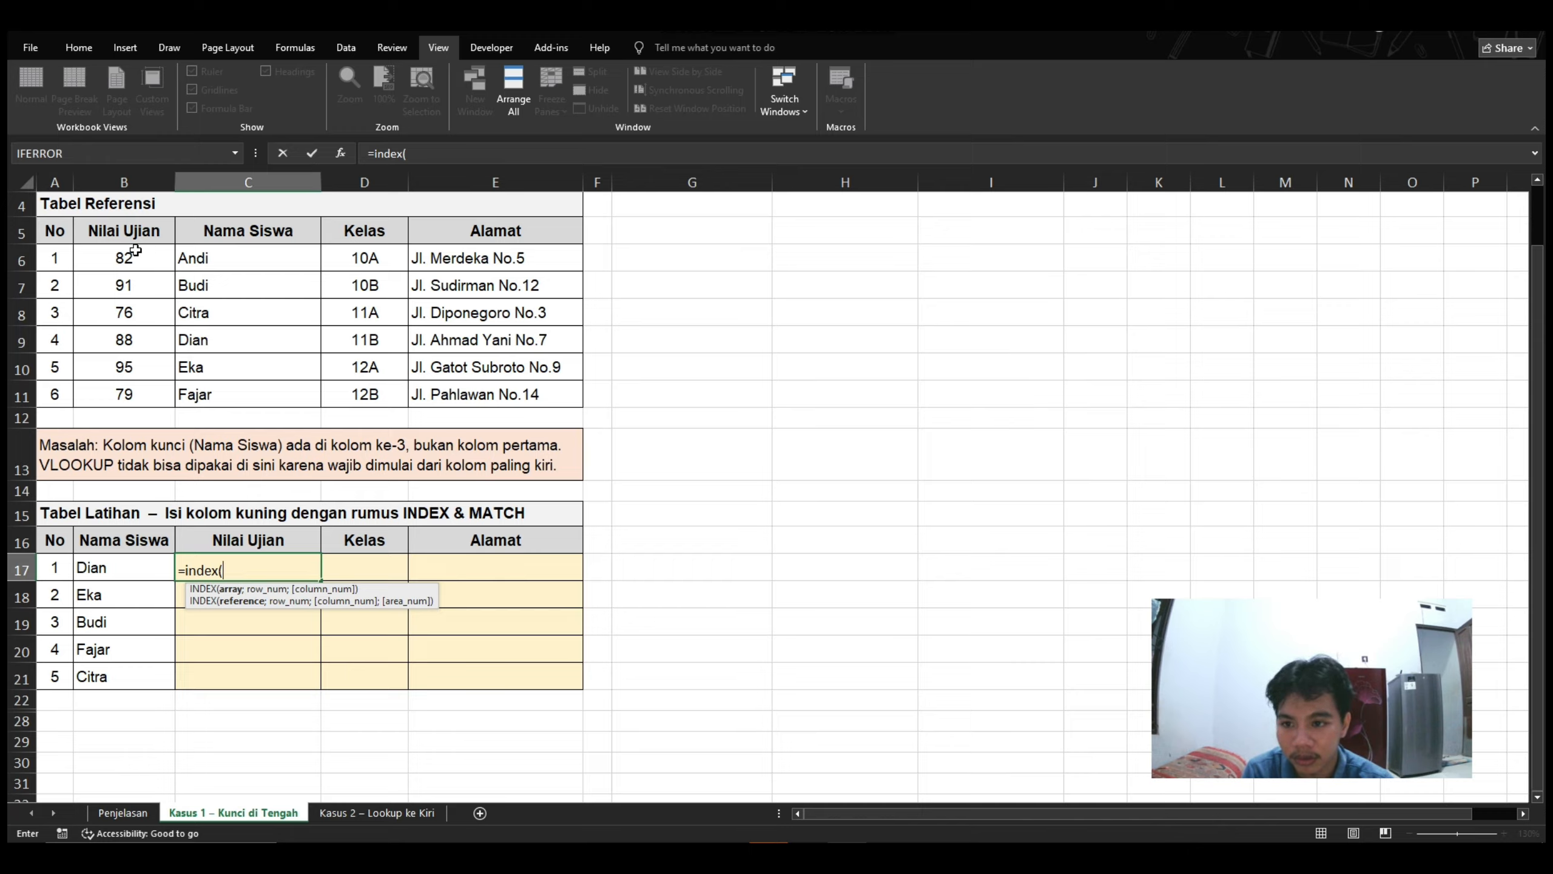
{"action": "left_click_drag", "start_coordinate": [127, 257], "coordinate": [124, 394]}
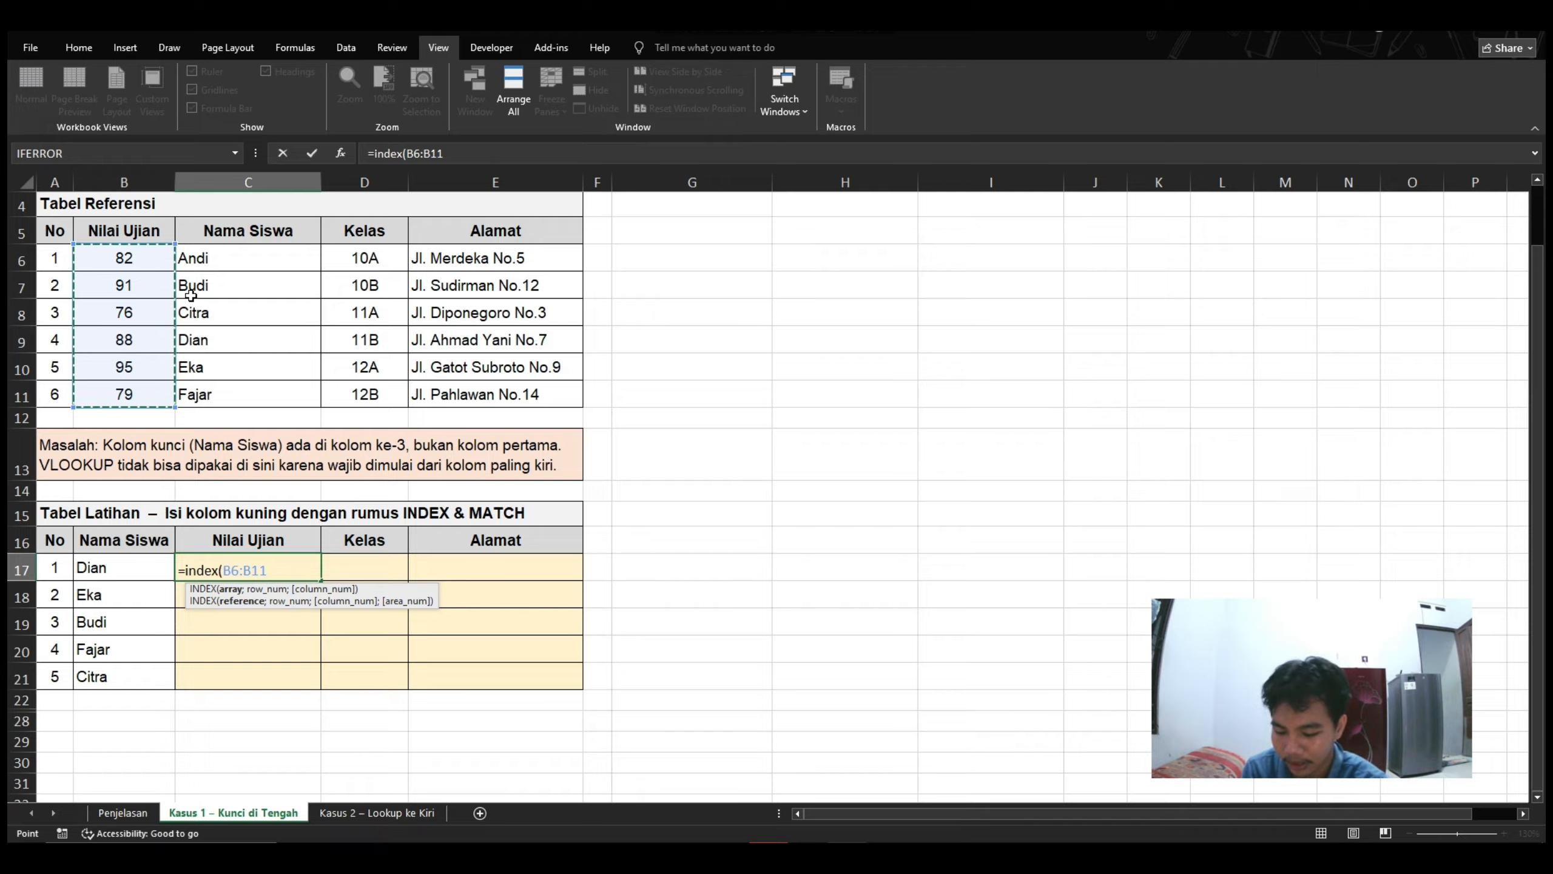
{"action": "key", "text": "F4"}
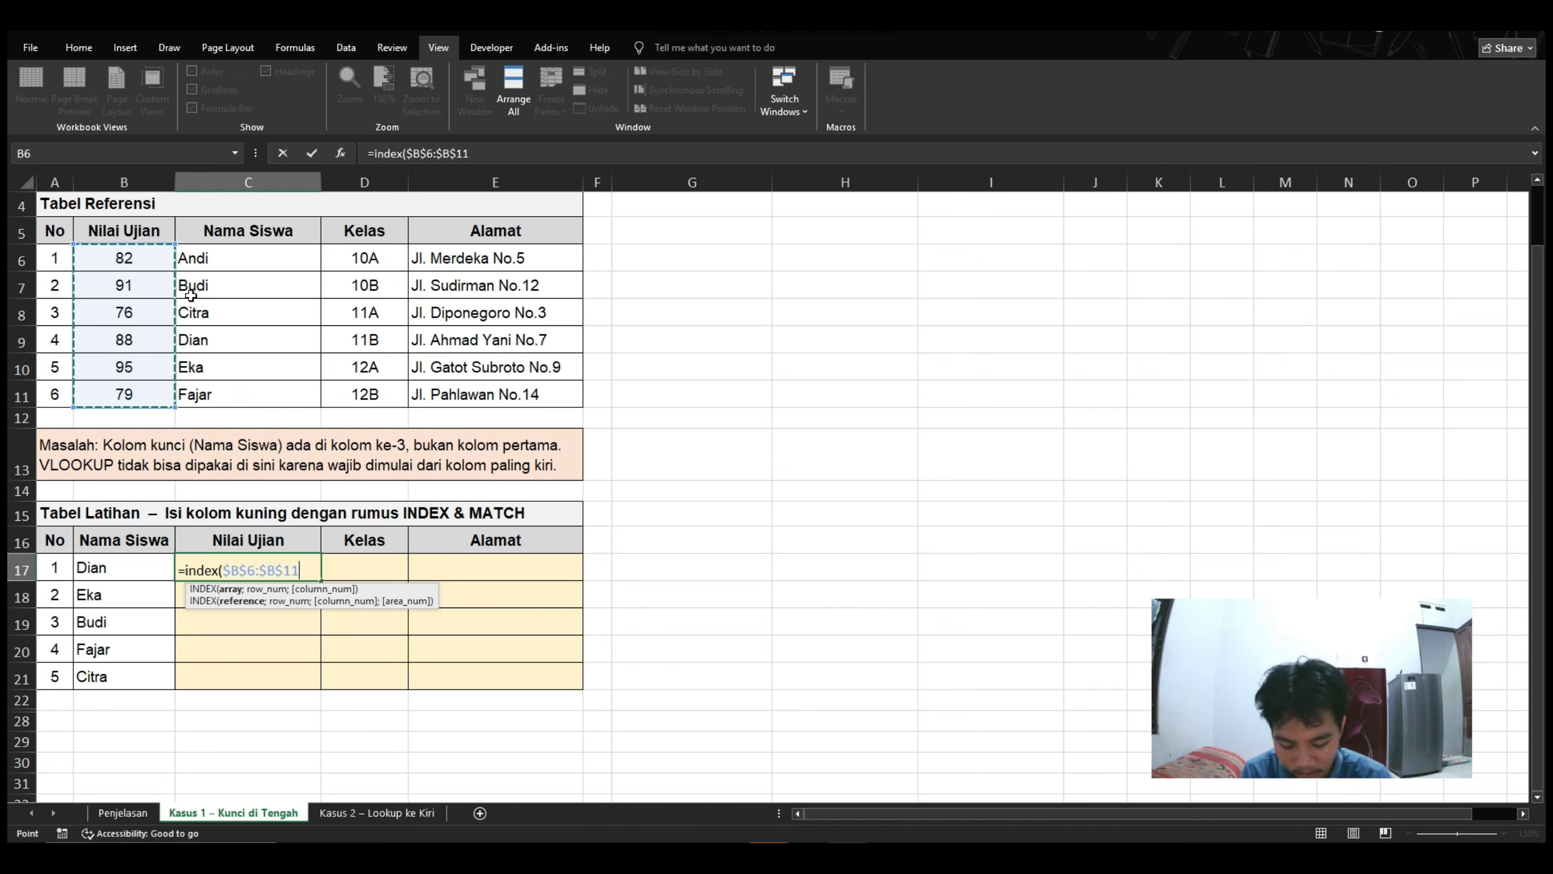
{"action": "type", "text": ";"}
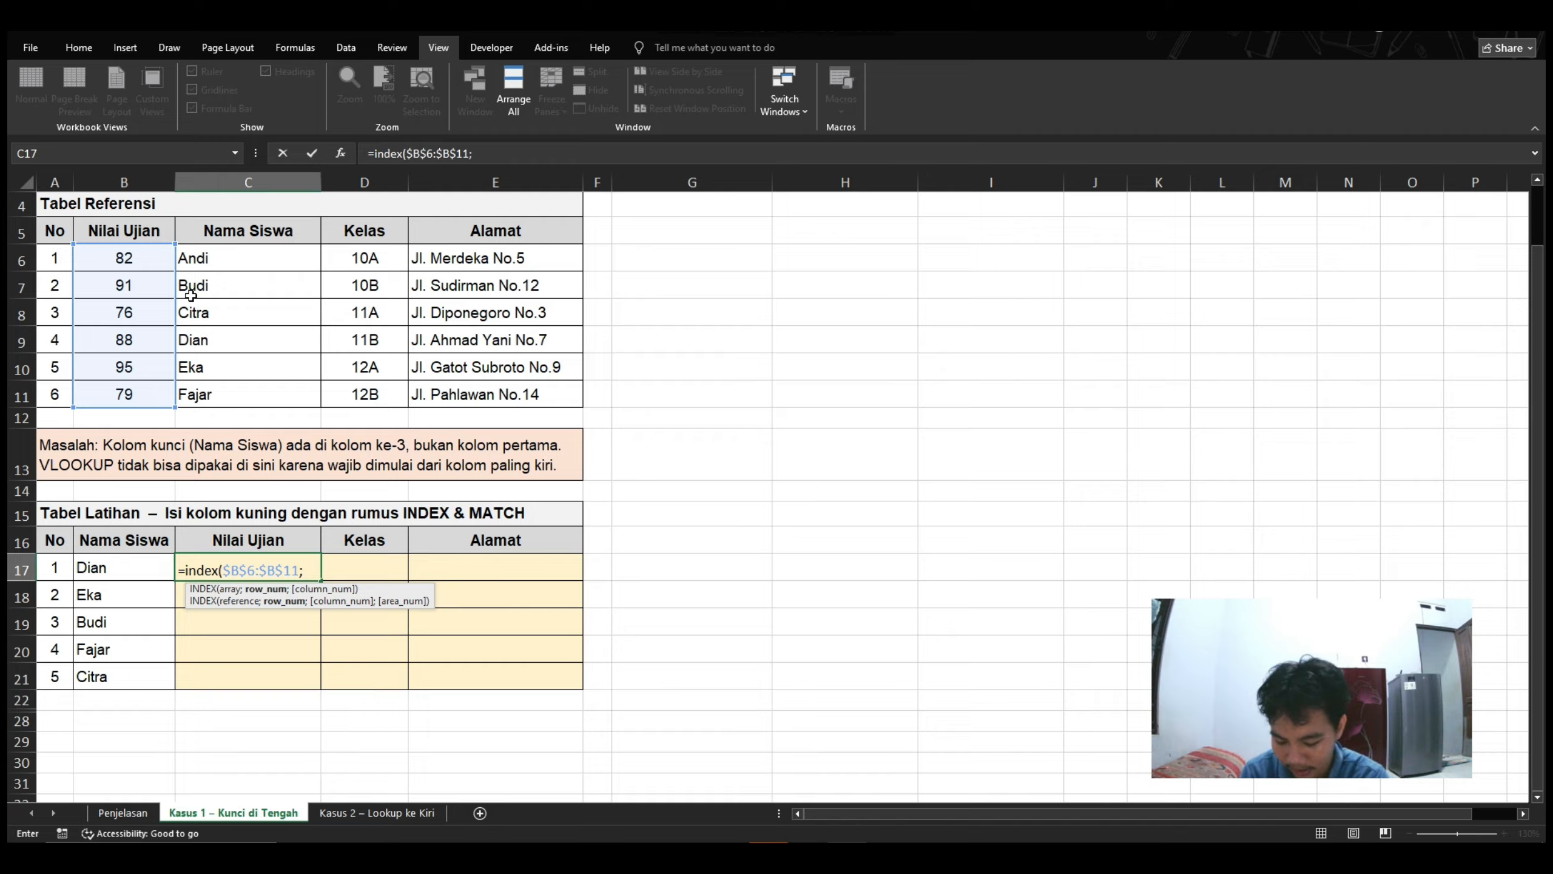
Complete the C17 formula with MATCH(B17;$C$6:$C$11;0) as the INDEX row number
{"action": "type", "text": "match"}
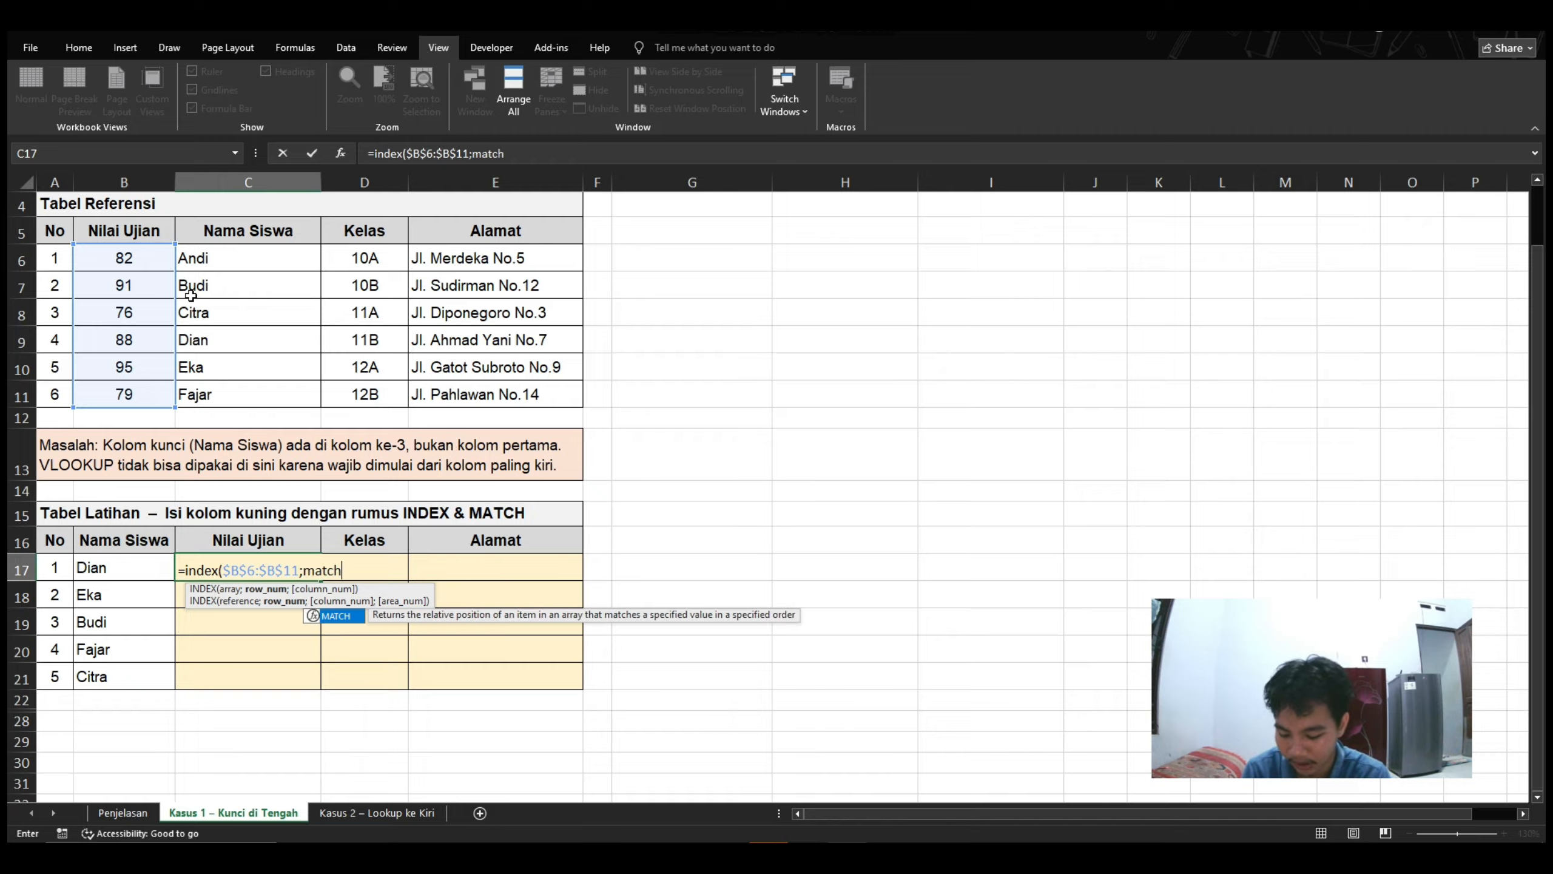
{"action": "type", "text": "("}
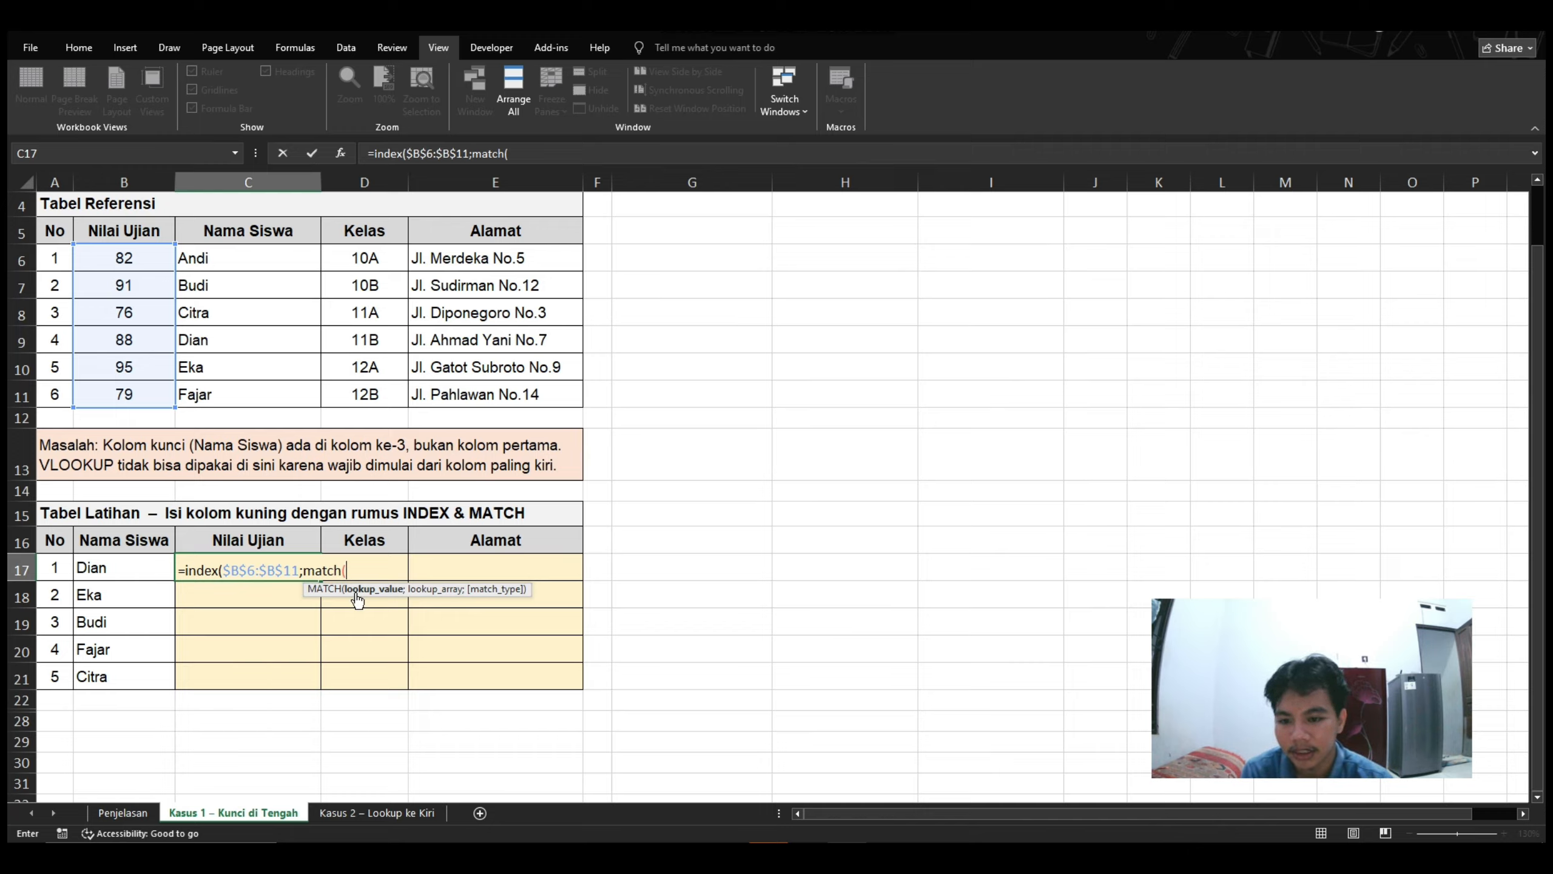
{"action": "left_click", "coordinate": [105, 567]}
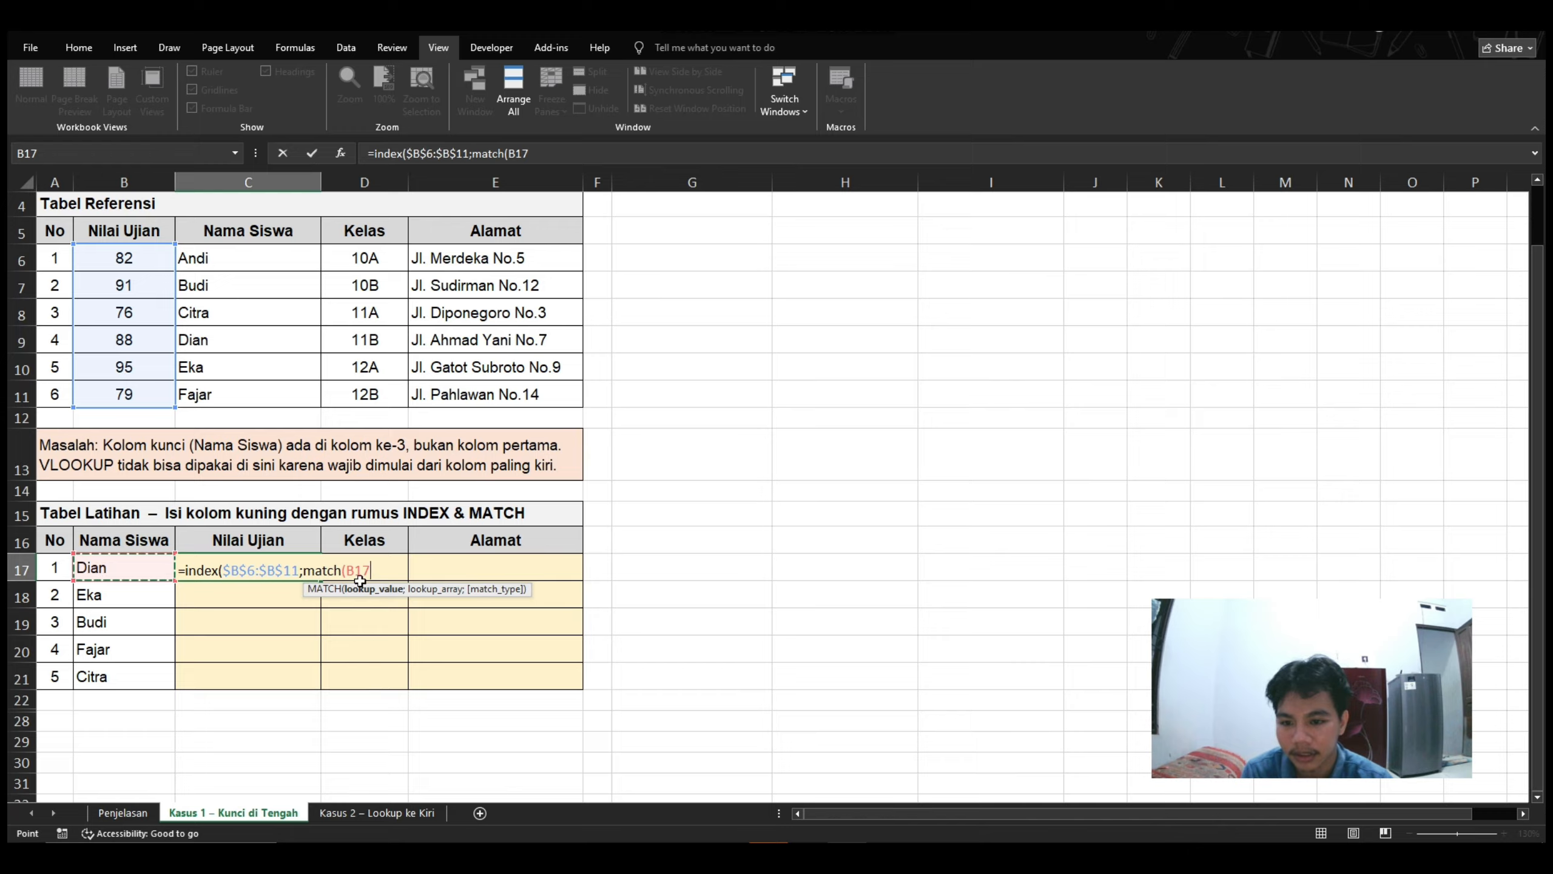
{"action": "type", "text": "'"}
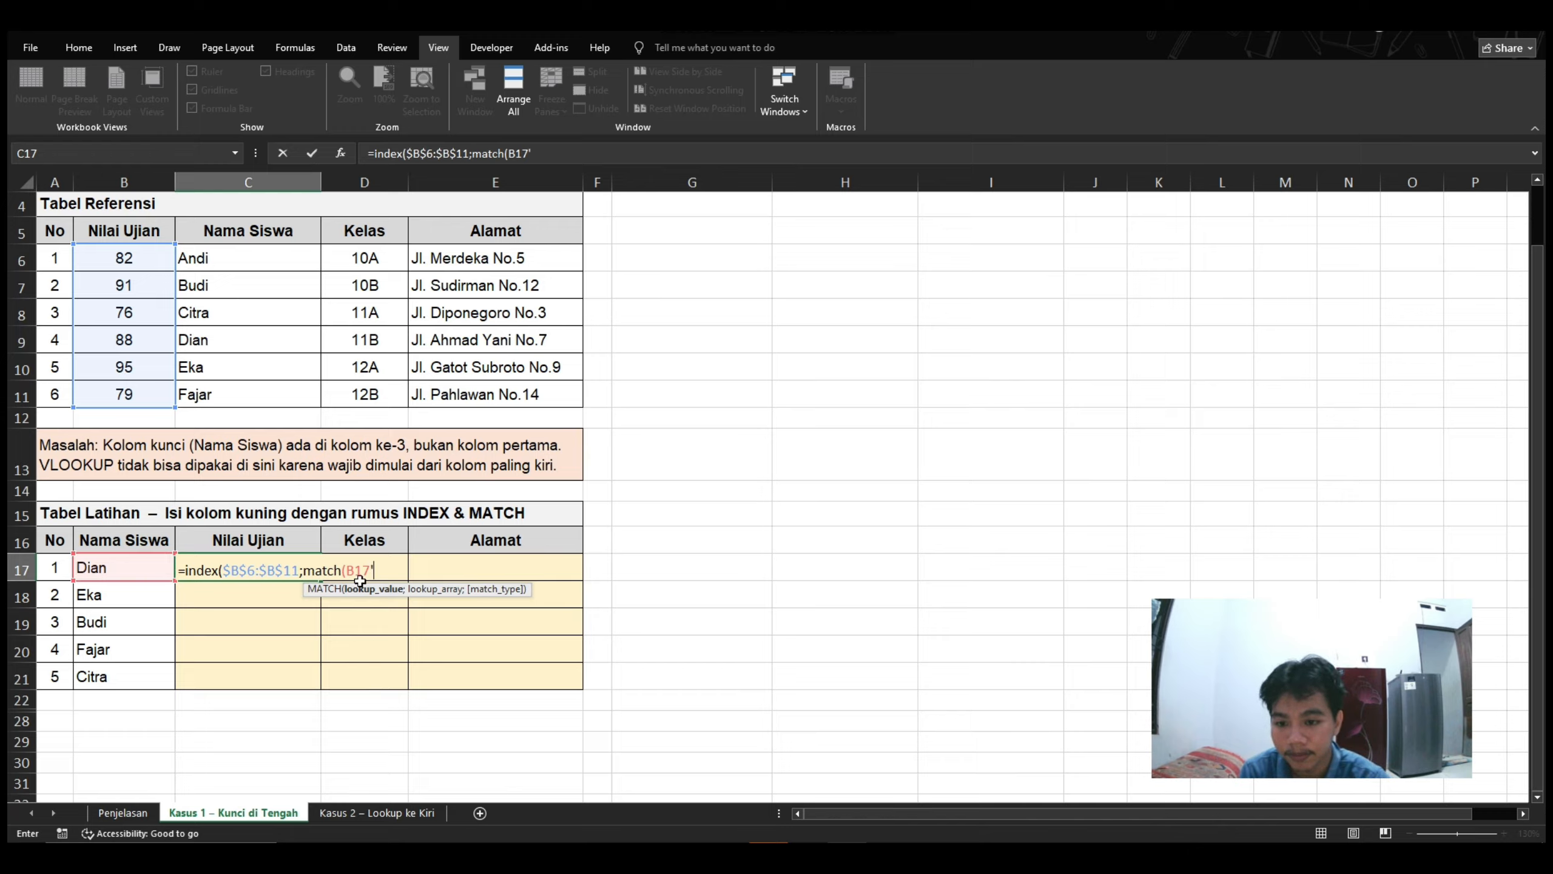
{"action": "key", "text": "BackSpace"}
{"action": "type", "text": ";"}
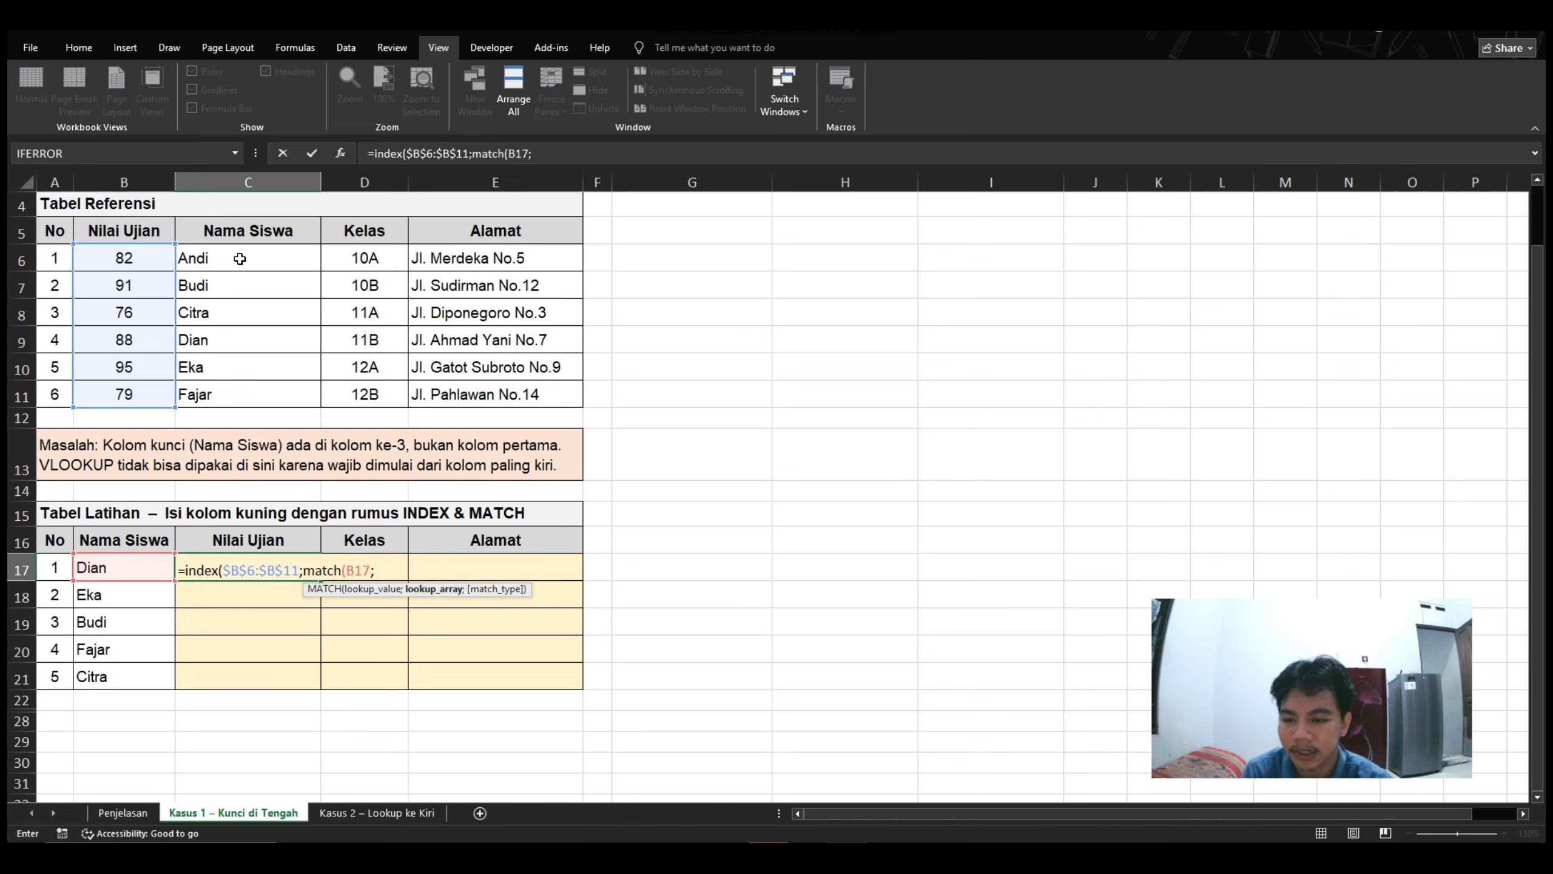
{"action": "left_click_drag", "start_coordinate": [235, 259], "coordinate": [229, 386]}
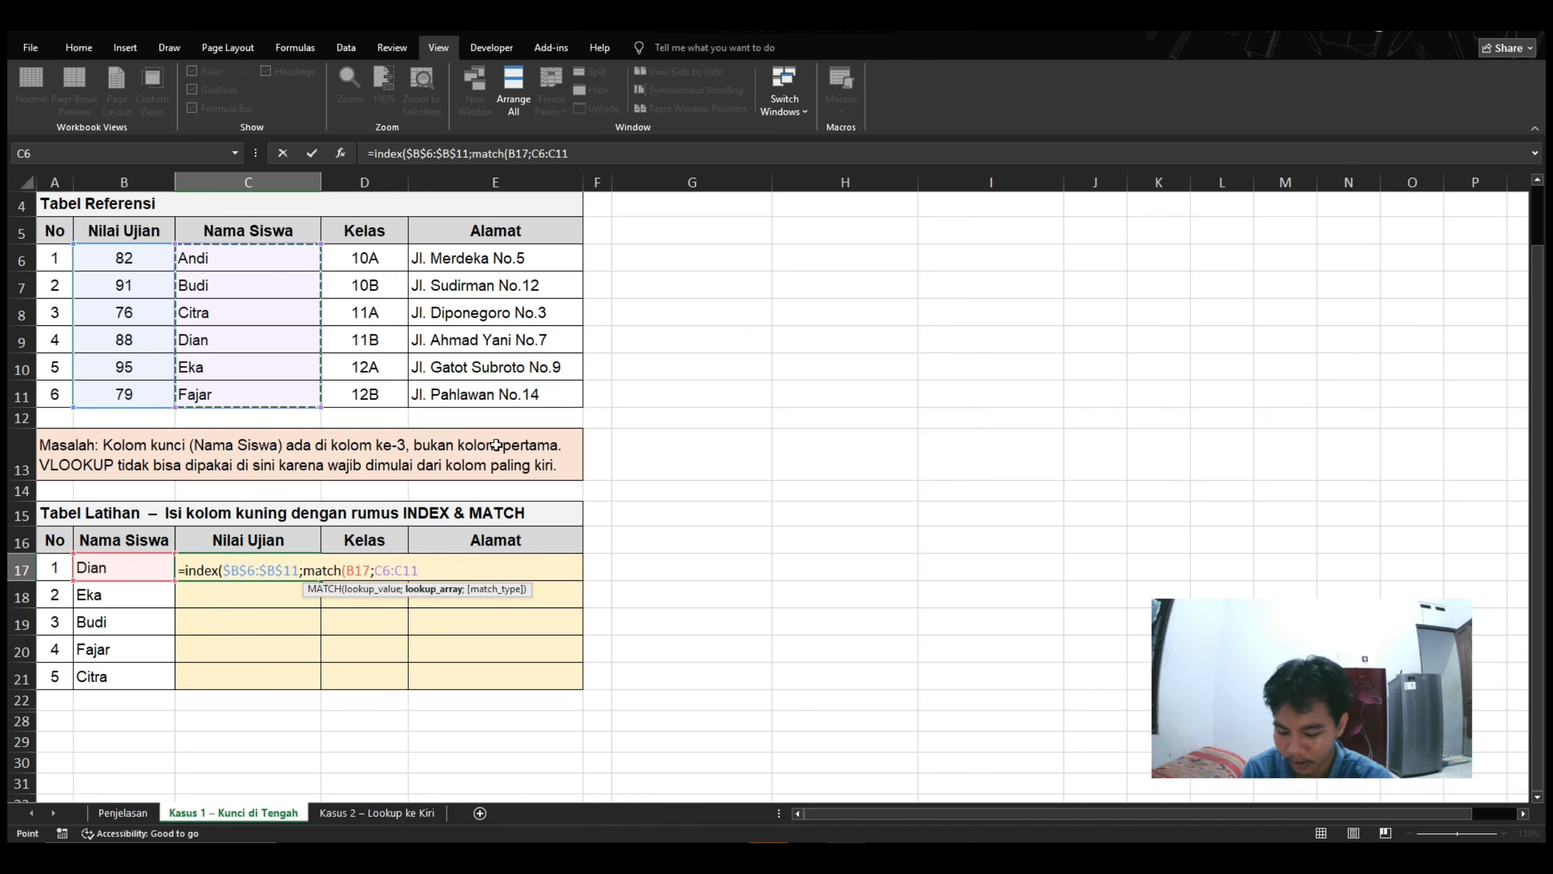
{"action": "key", "text": "F4"}
{"action": "type", "text": ";"}
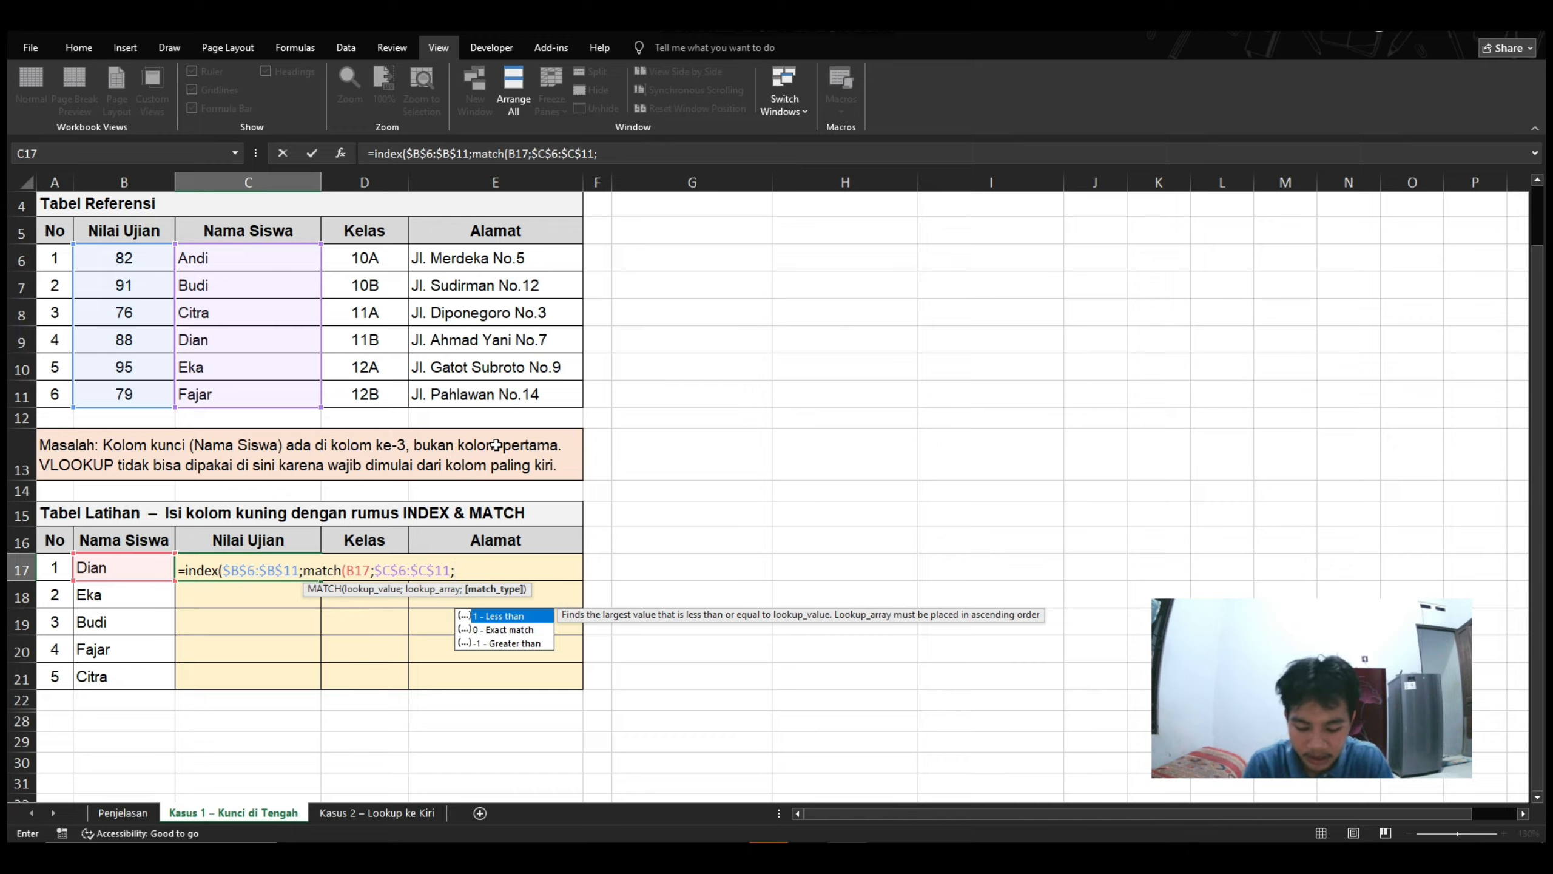
{"action": "type", "text": "0"}
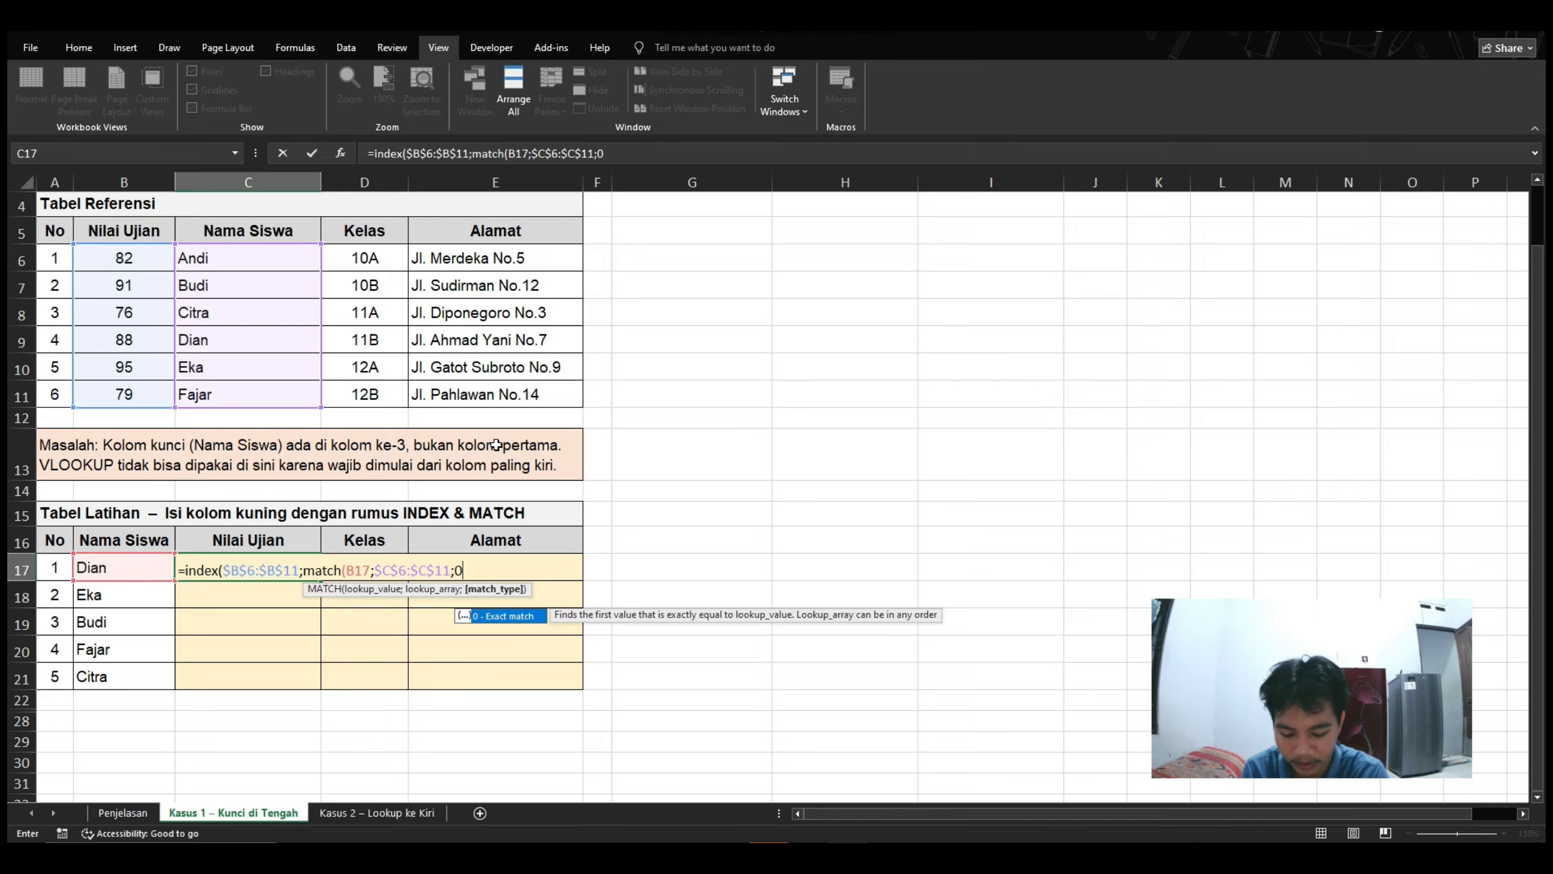
{"action": "type", "text": ")"}
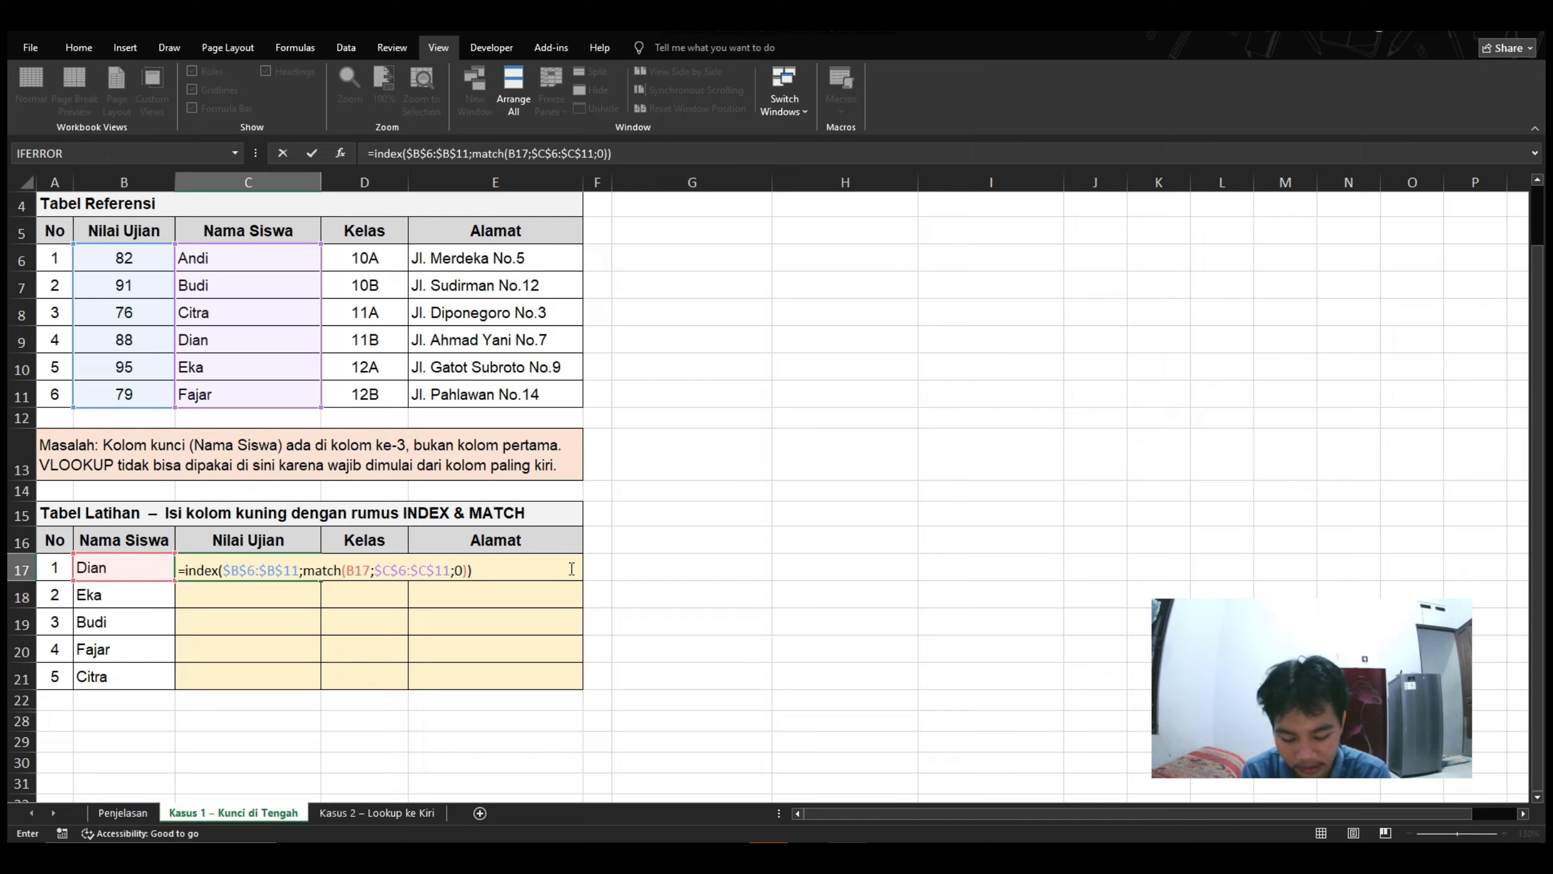
{"action": "key", "text": "Return"}
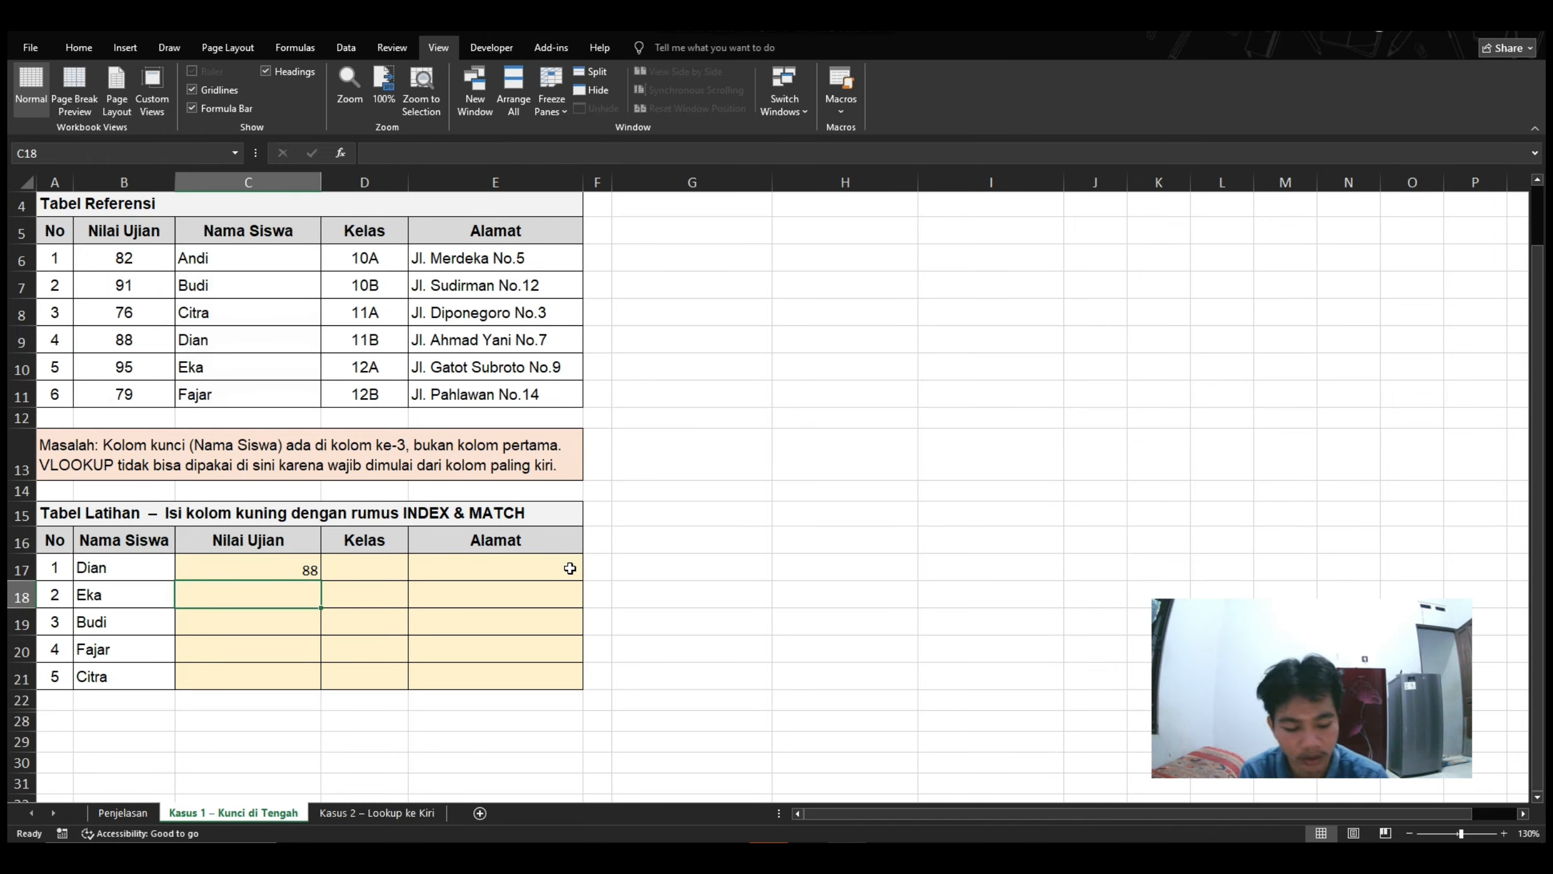
Check the score returned in C17 against the same student's row in the reference table
{"action": "left_click", "coordinate": [268, 567]}
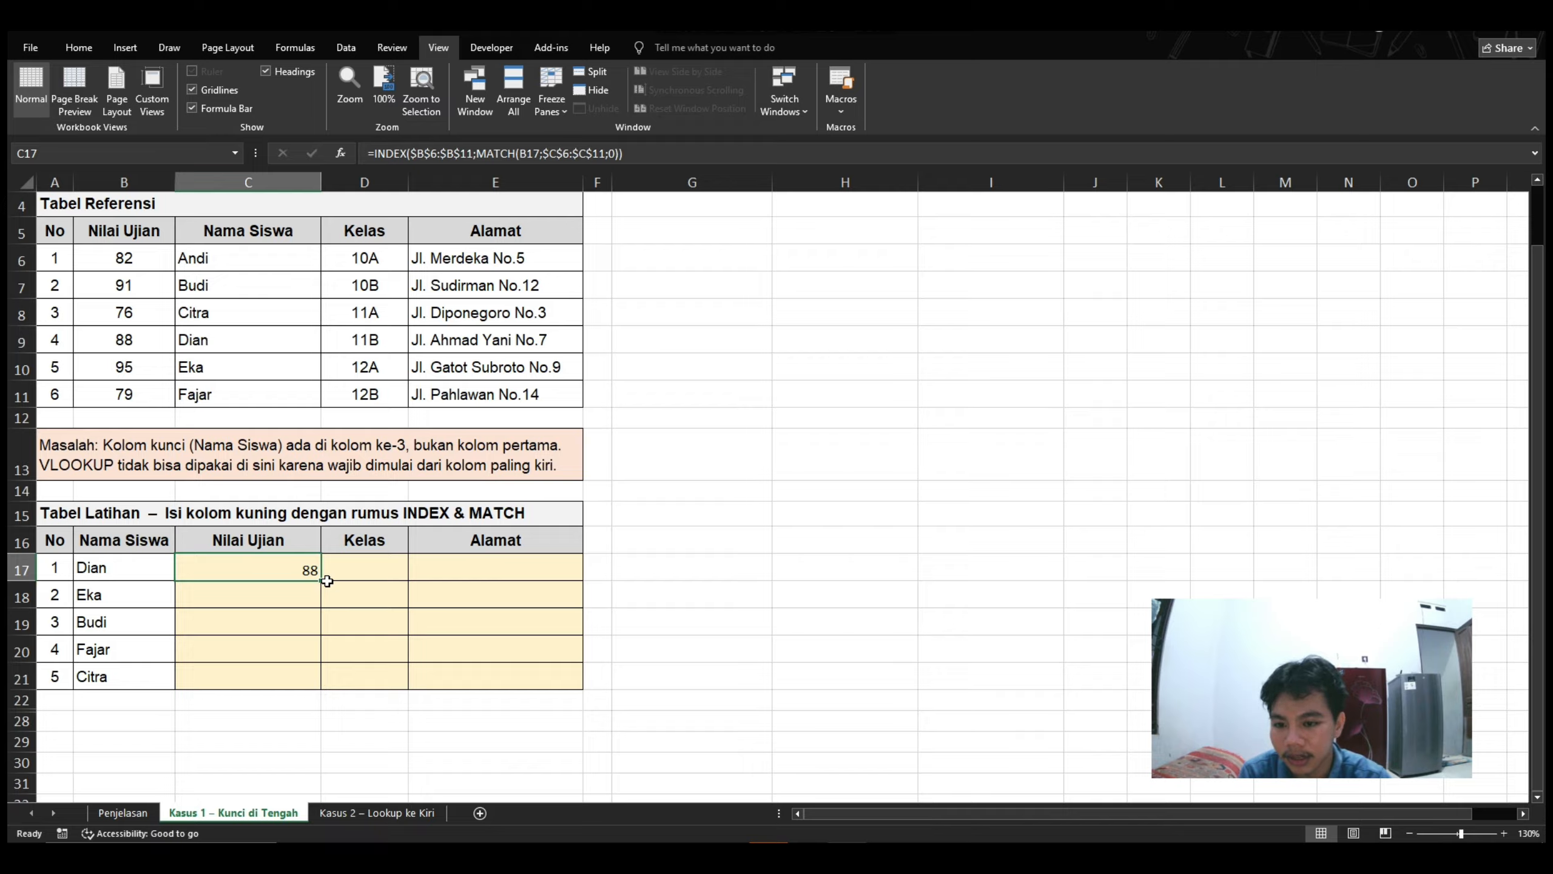
{"action": "left_click", "coordinate": [116, 224]}
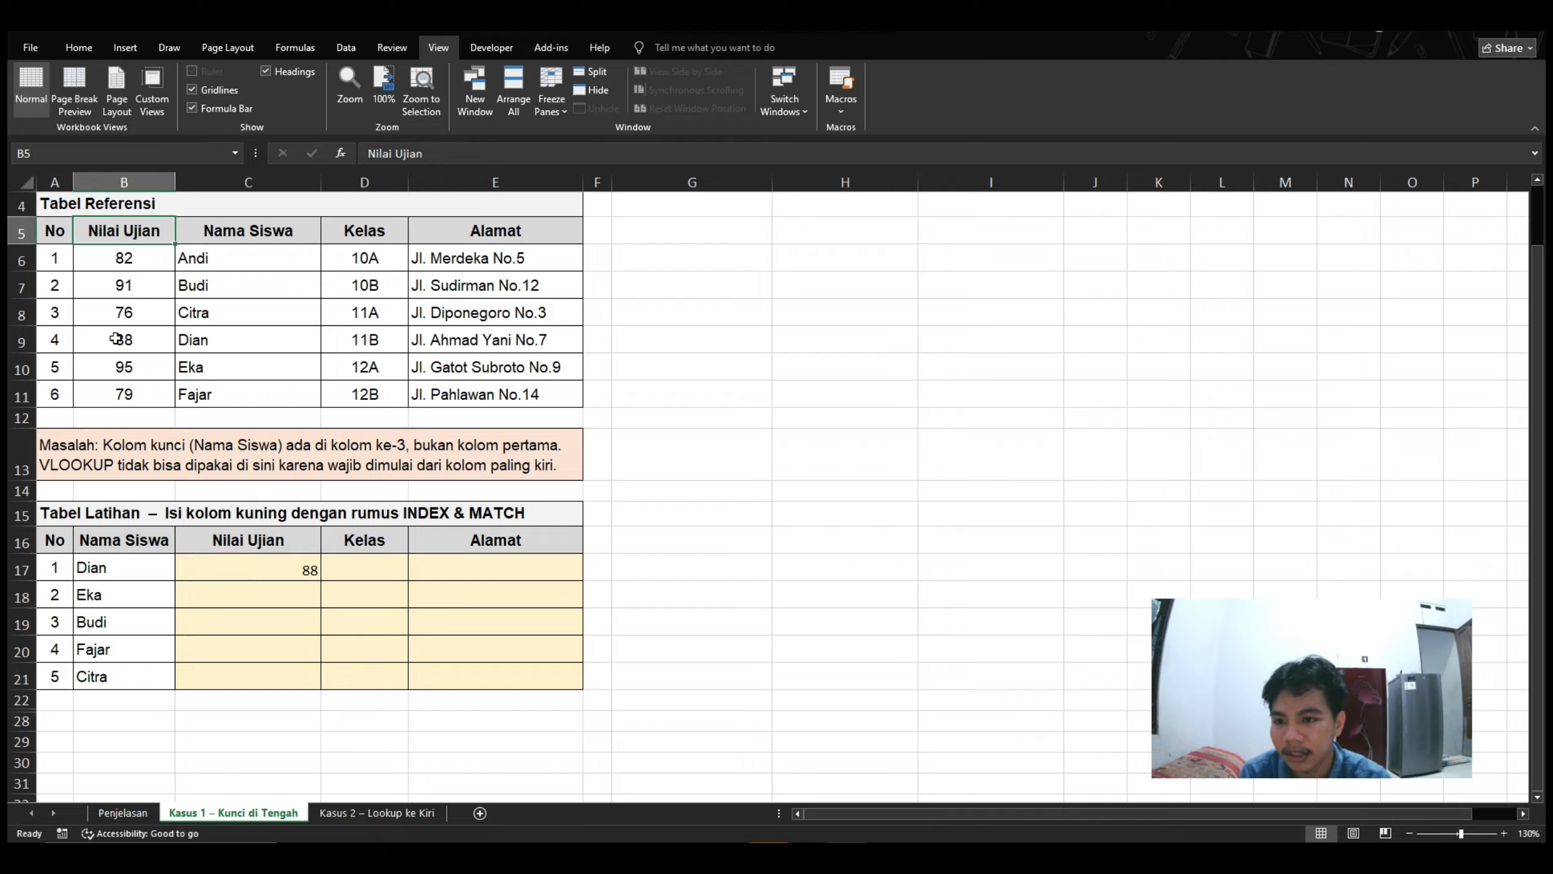
{"action": "left_click", "coordinate": [116, 339]}
{"action": "left_click", "coordinate": [214, 343]}
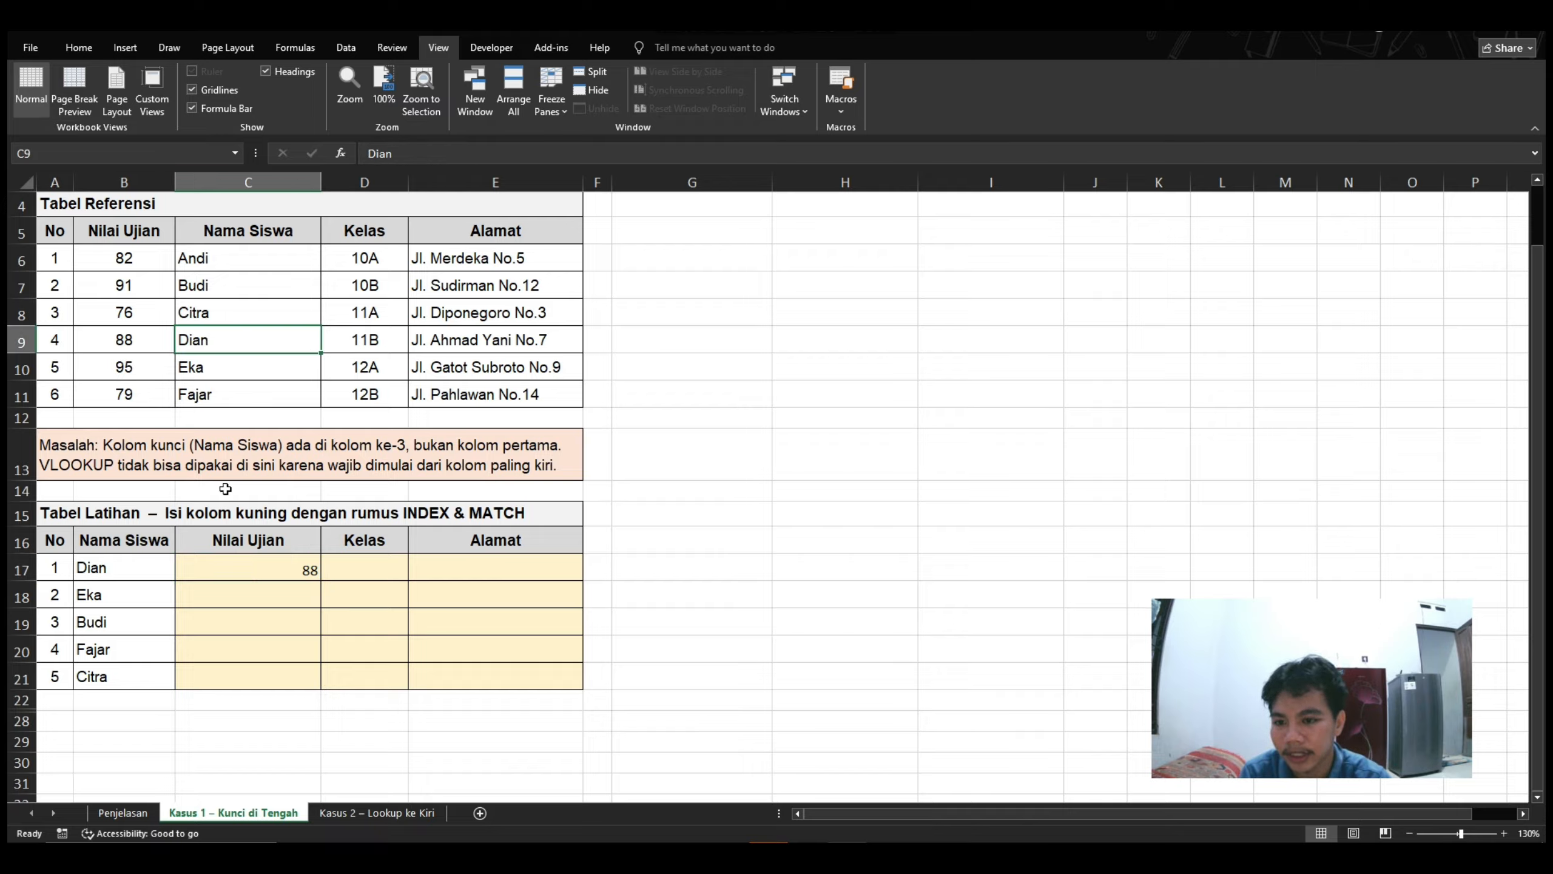
Fill the C17 formula down the Nilai Ujian column of the practice table through C21
{"action": "left_click", "coordinate": [230, 572]}
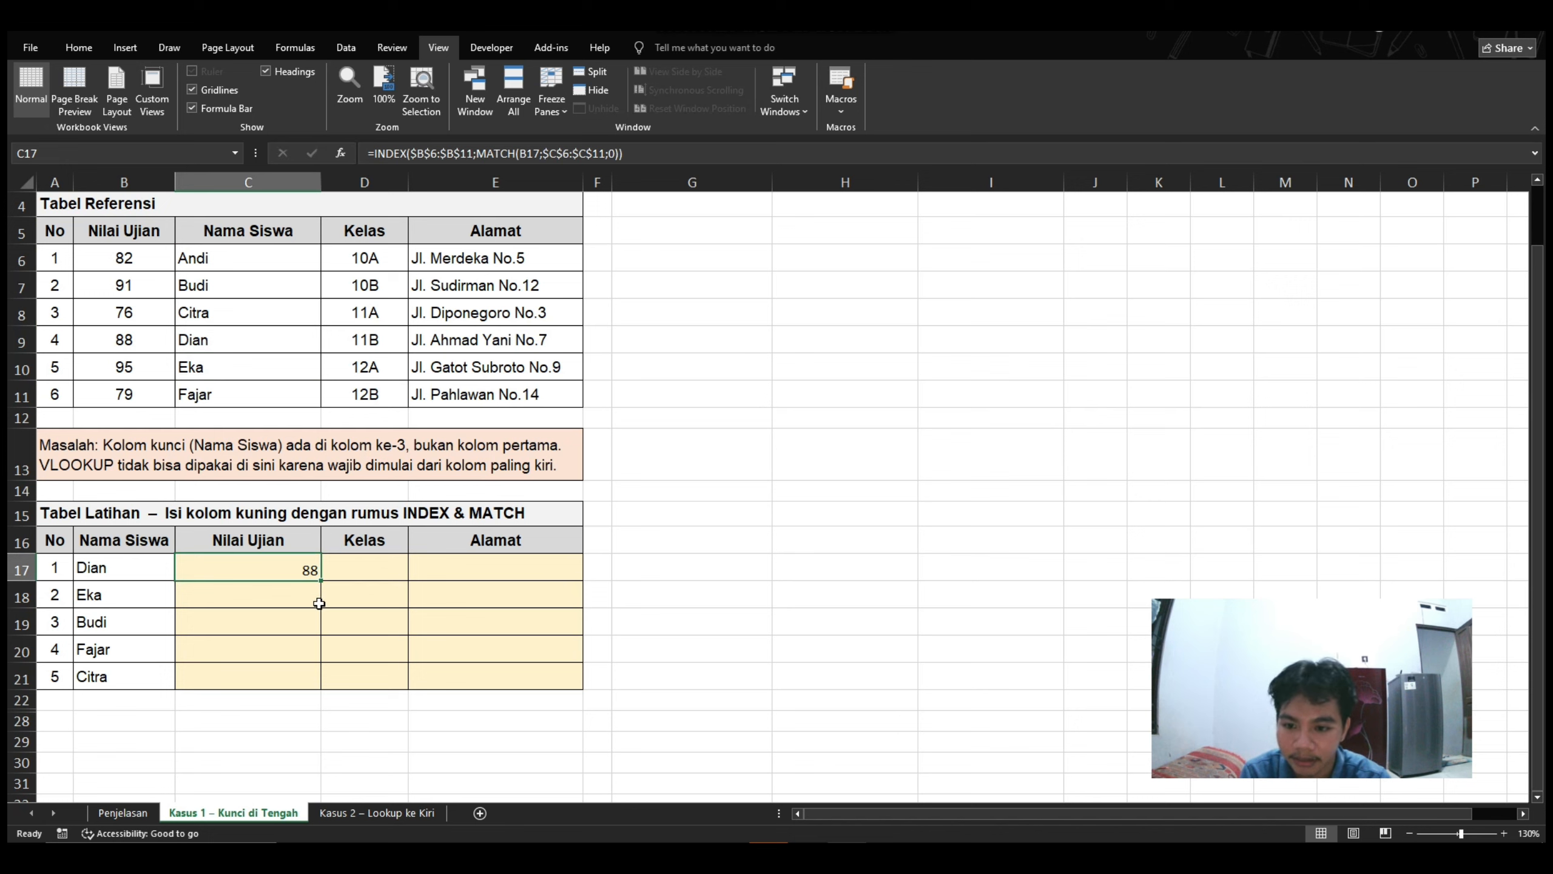
{"action": "double_click", "coordinate": [320, 579]}
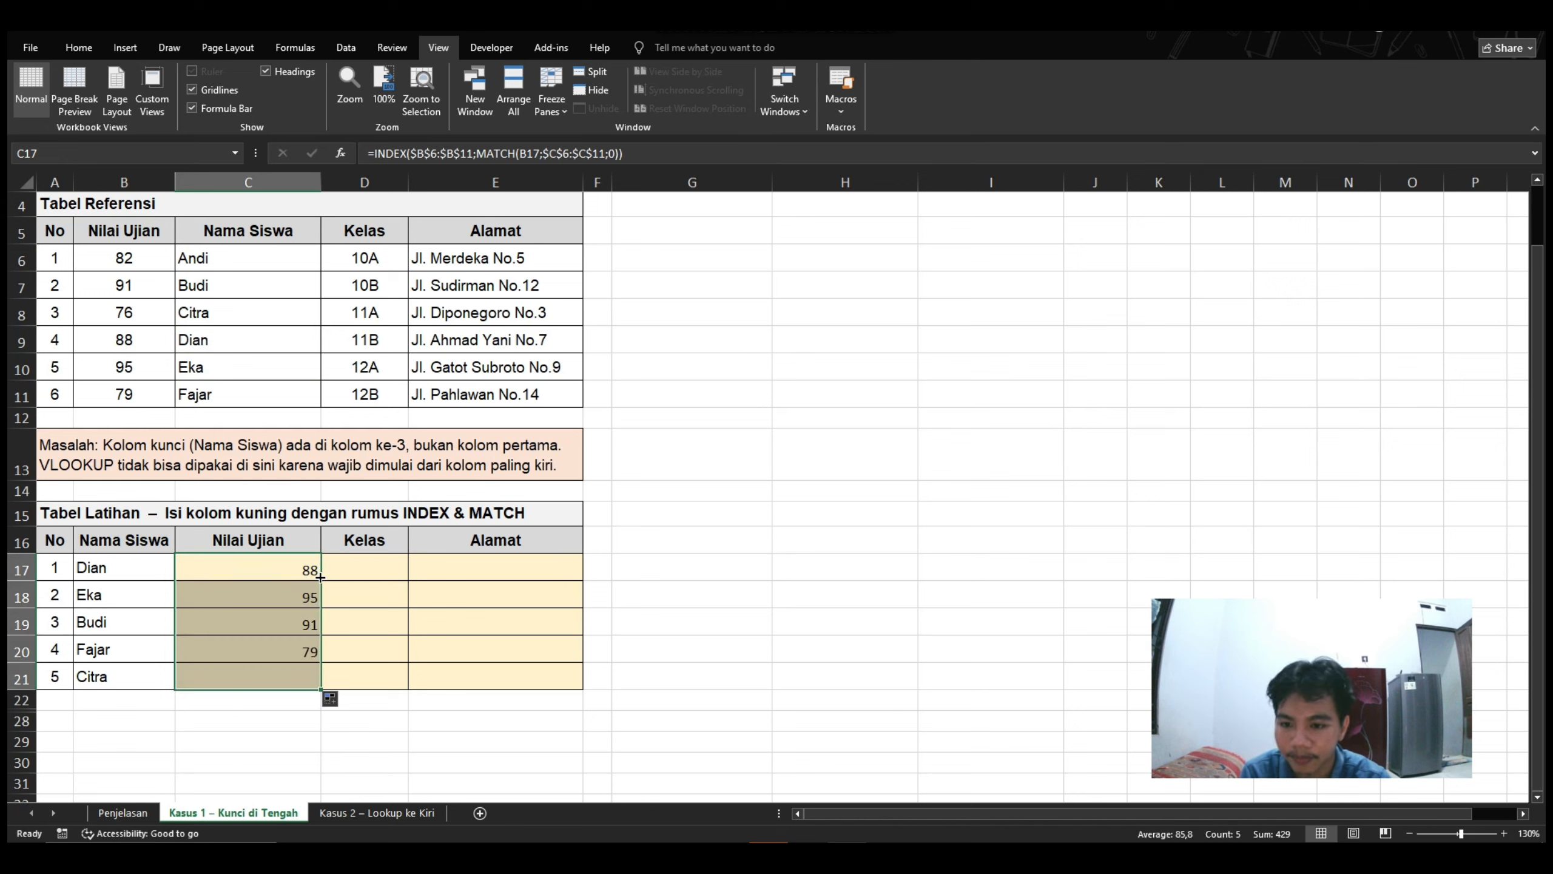
{"action": "left_click", "coordinate": [372, 617]}
{"action": "left_click", "coordinate": [361, 670]}
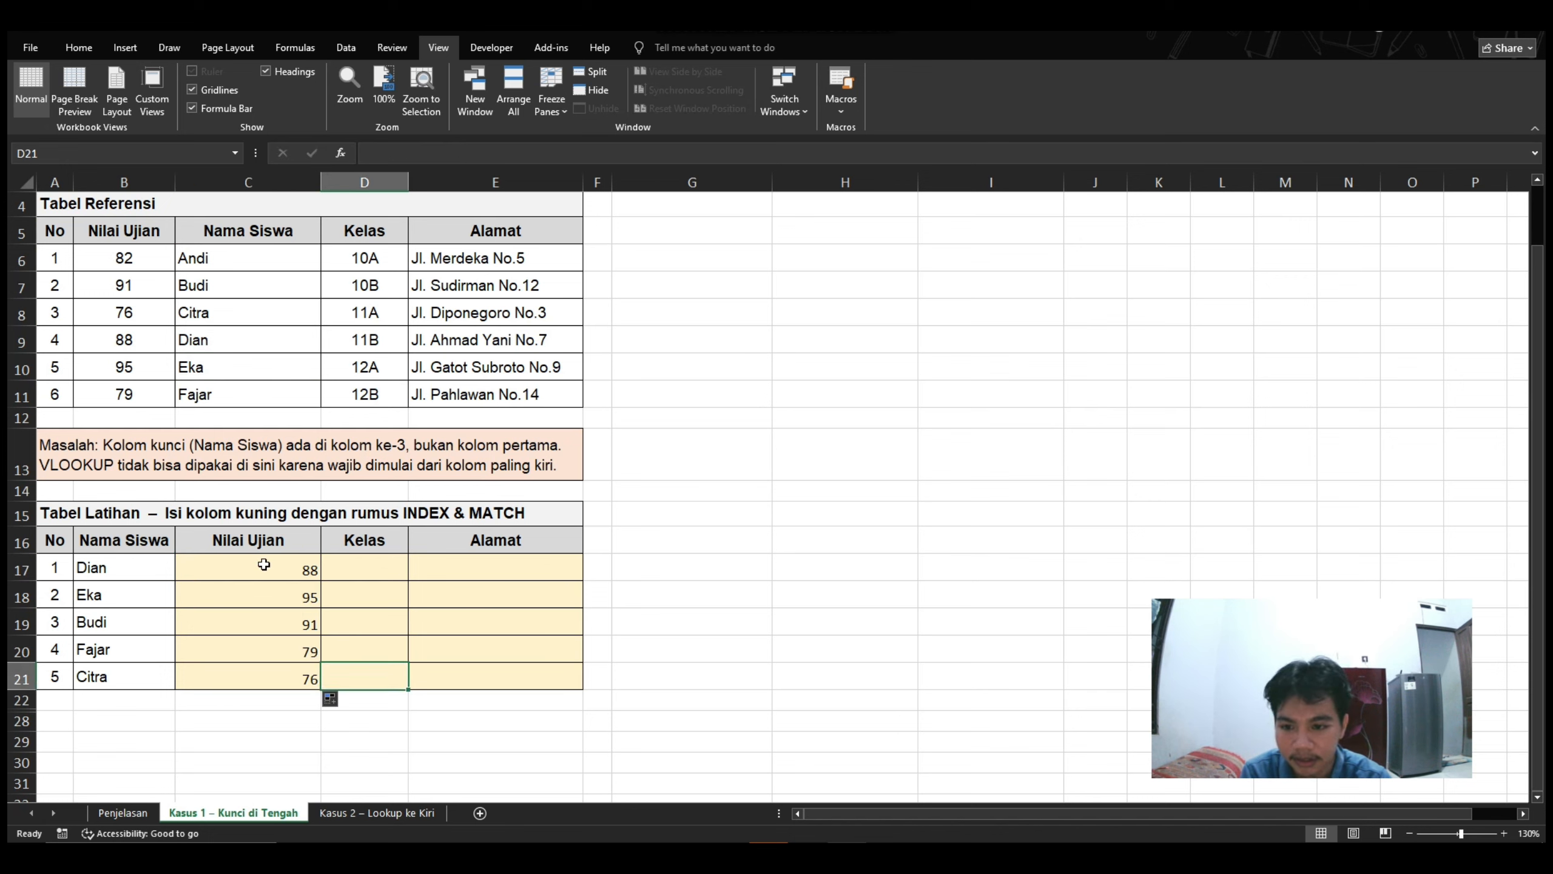
Review the filled Nilai Ujian results in C17:C21 of the practice table
{"action": "left_click_drag", "start_coordinate": [263, 564], "coordinate": [264, 667]}
{"action": "left_click", "coordinate": [333, 600]}
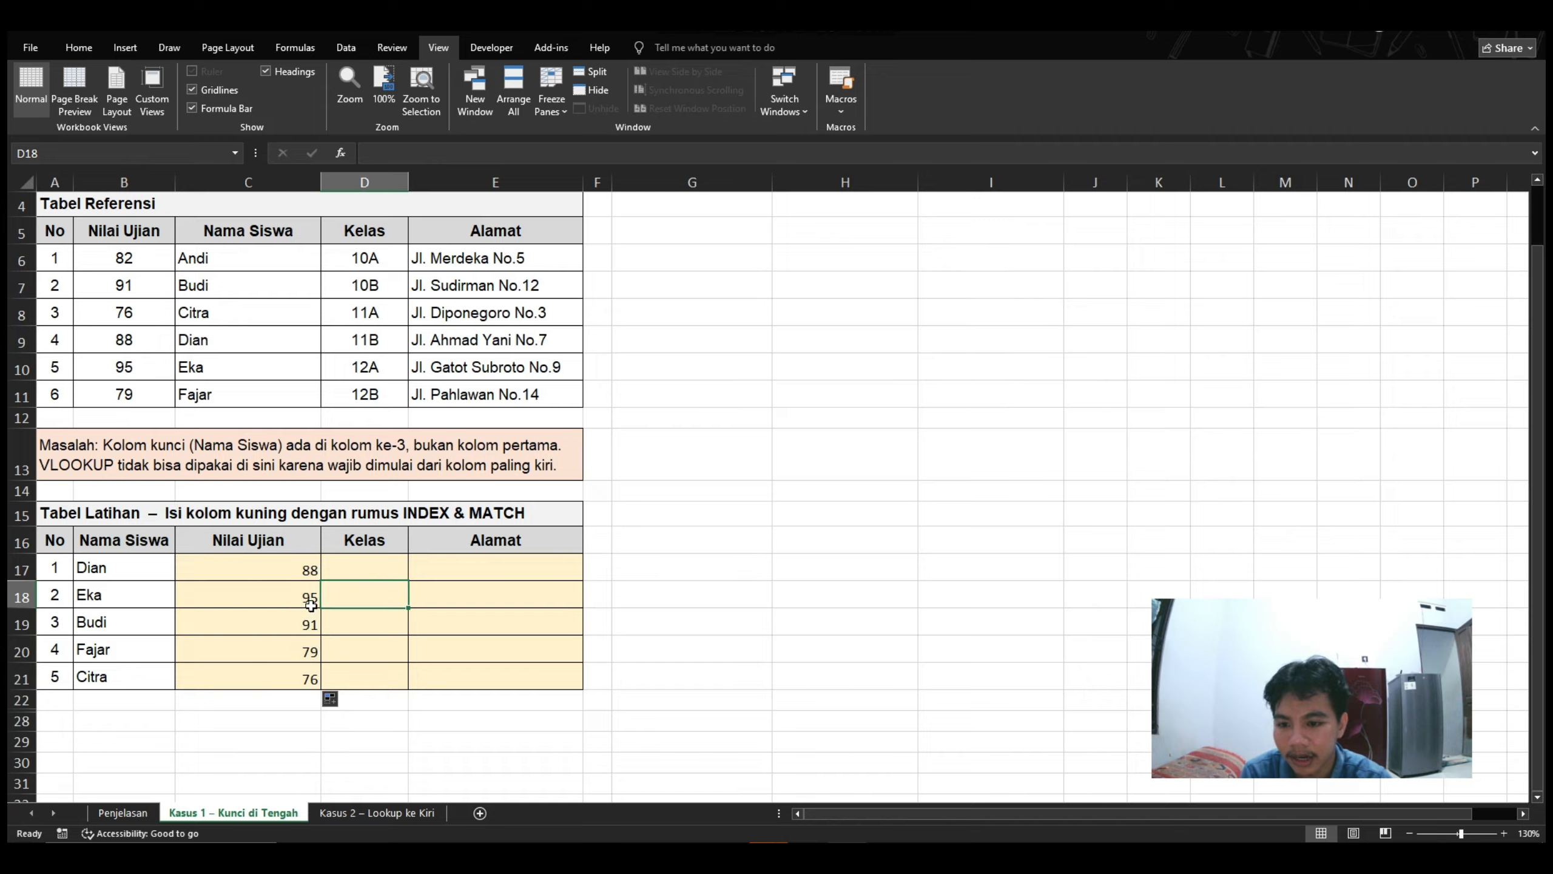
{"action": "left_click", "coordinate": [310, 603]}
{"action": "left_click", "coordinate": [303, 650]}
{"action": "left_click", "coordinate": [304, 675]}
{"action": "left_click", "coordinate": [291, 571]}
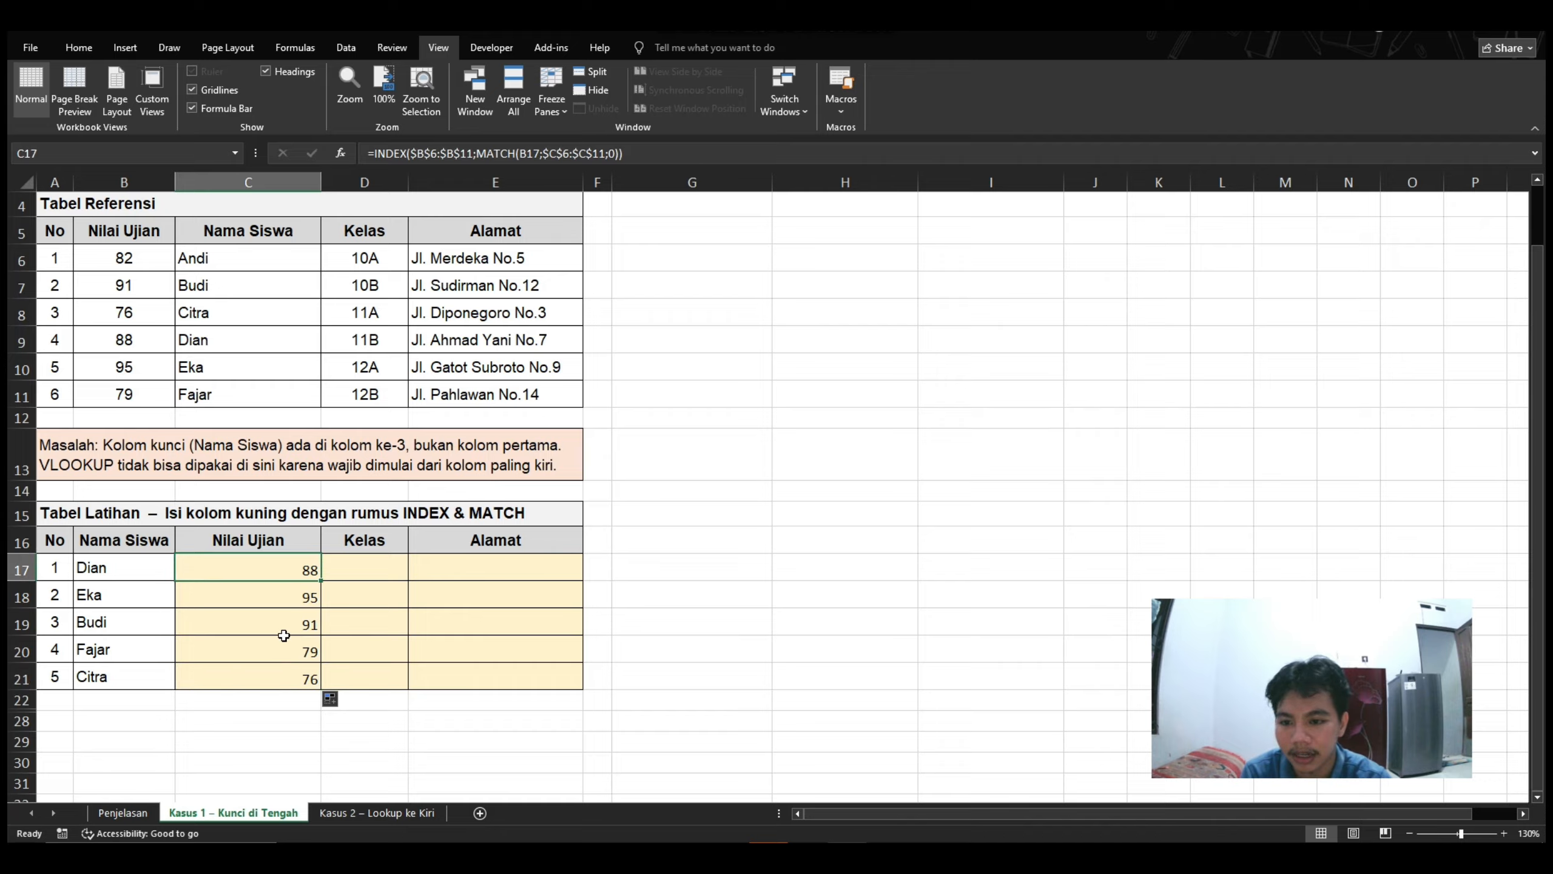
Start an INDEX formula in D17 with the reference table's Kelas values, $D$6:$D$11, as the absolute array
{"action": "left_click", "coordinate": [355, 568]}
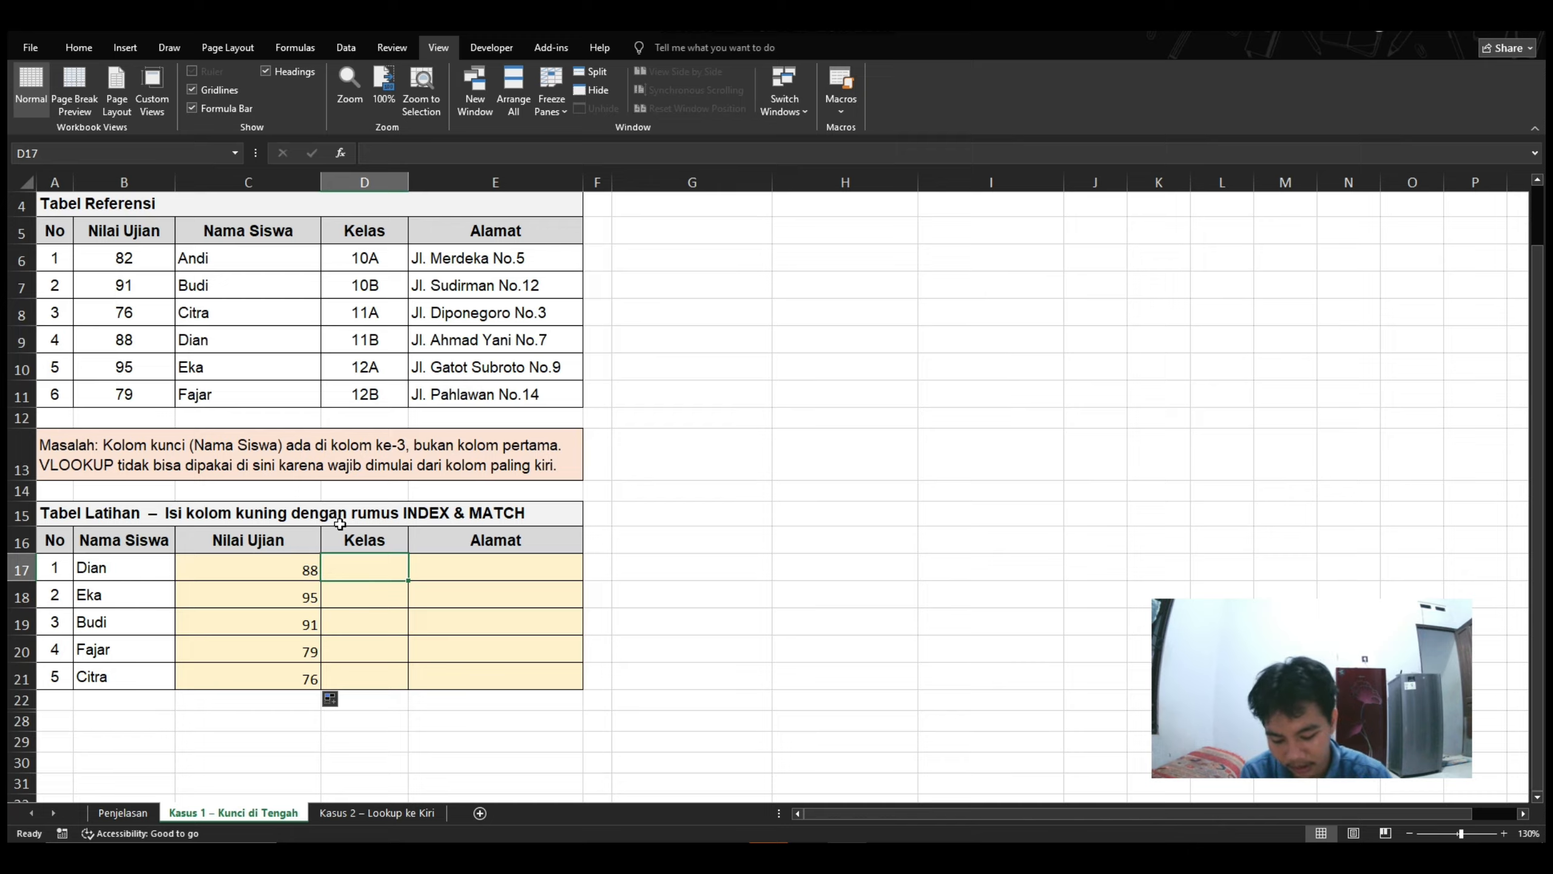
{"action": "type", "text": "=in"}
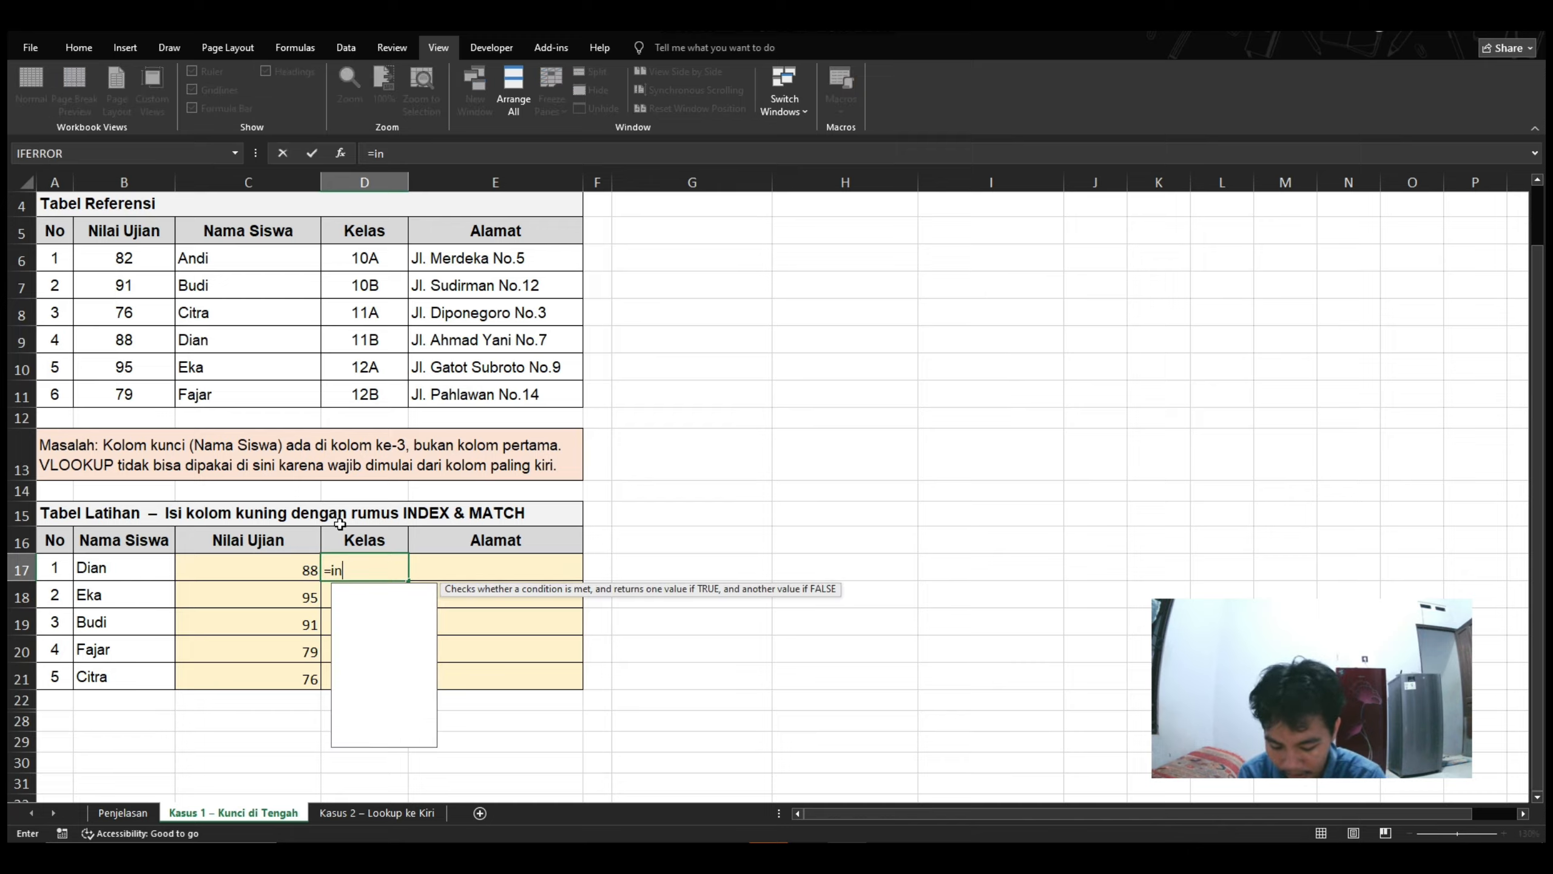
{"action": "type", "text": "dex"}
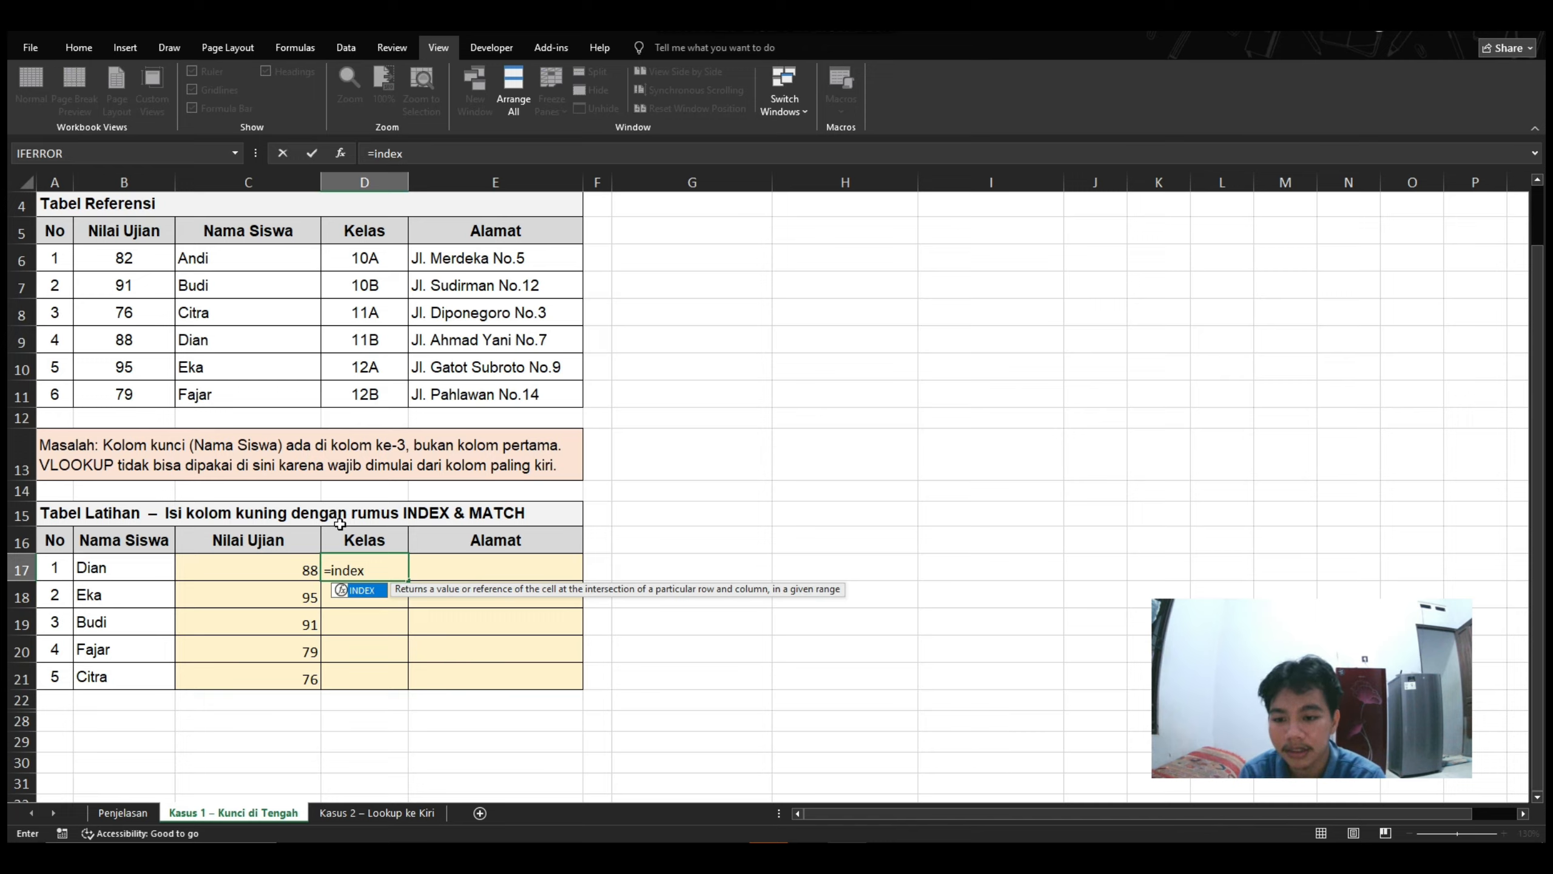
{"action": "type", "text": "("}
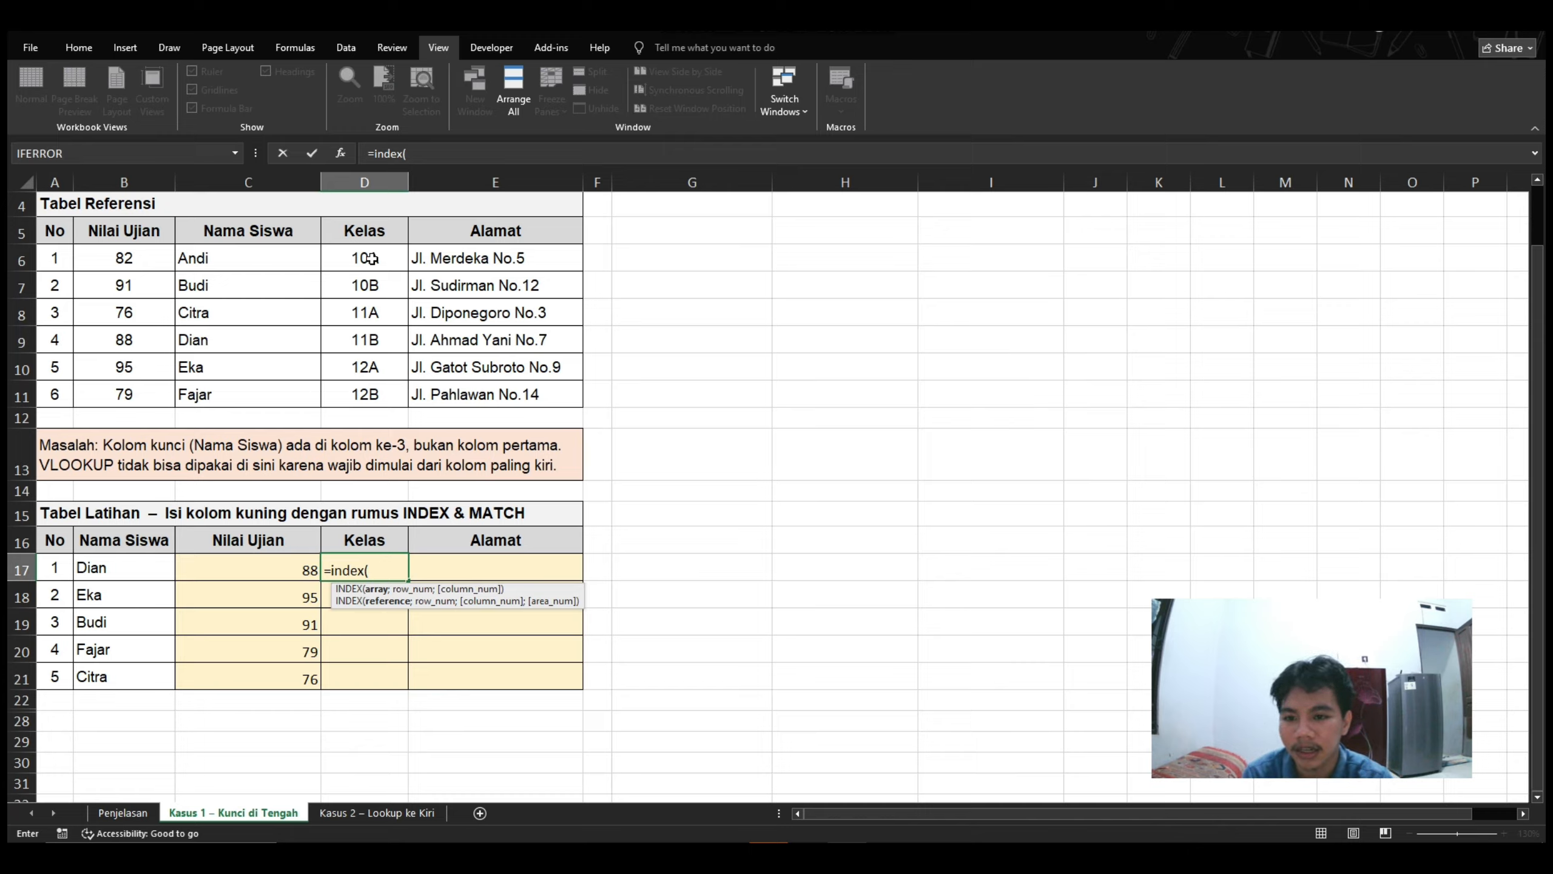
{"action": "left_click_drag", "start_coordinate": [366, 260], "coordinate": [363, 386]}
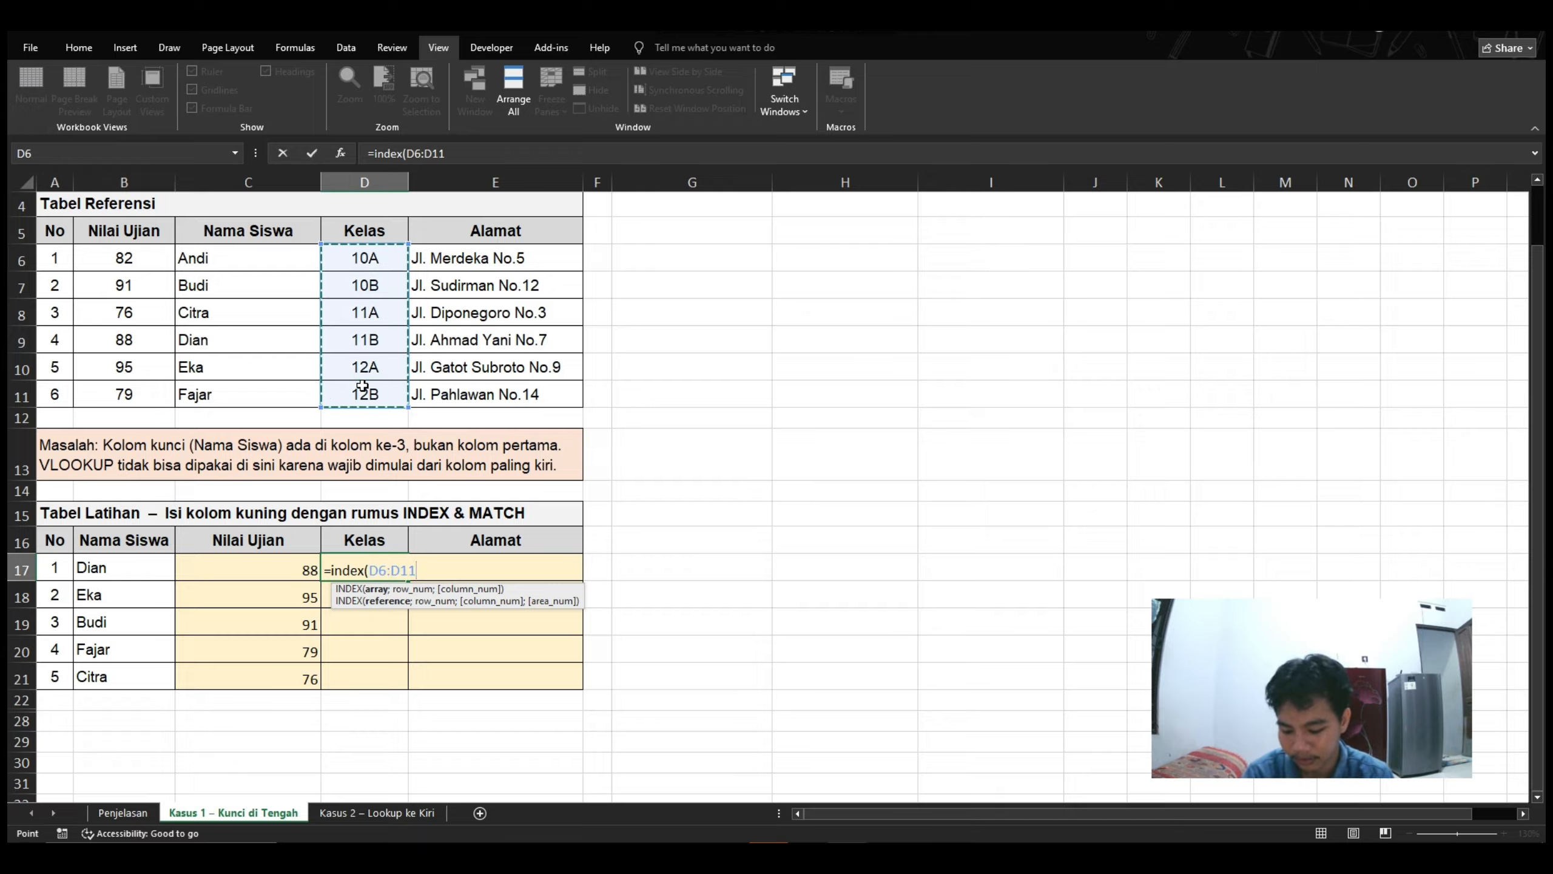
{"action": "key", "text": "F4"}
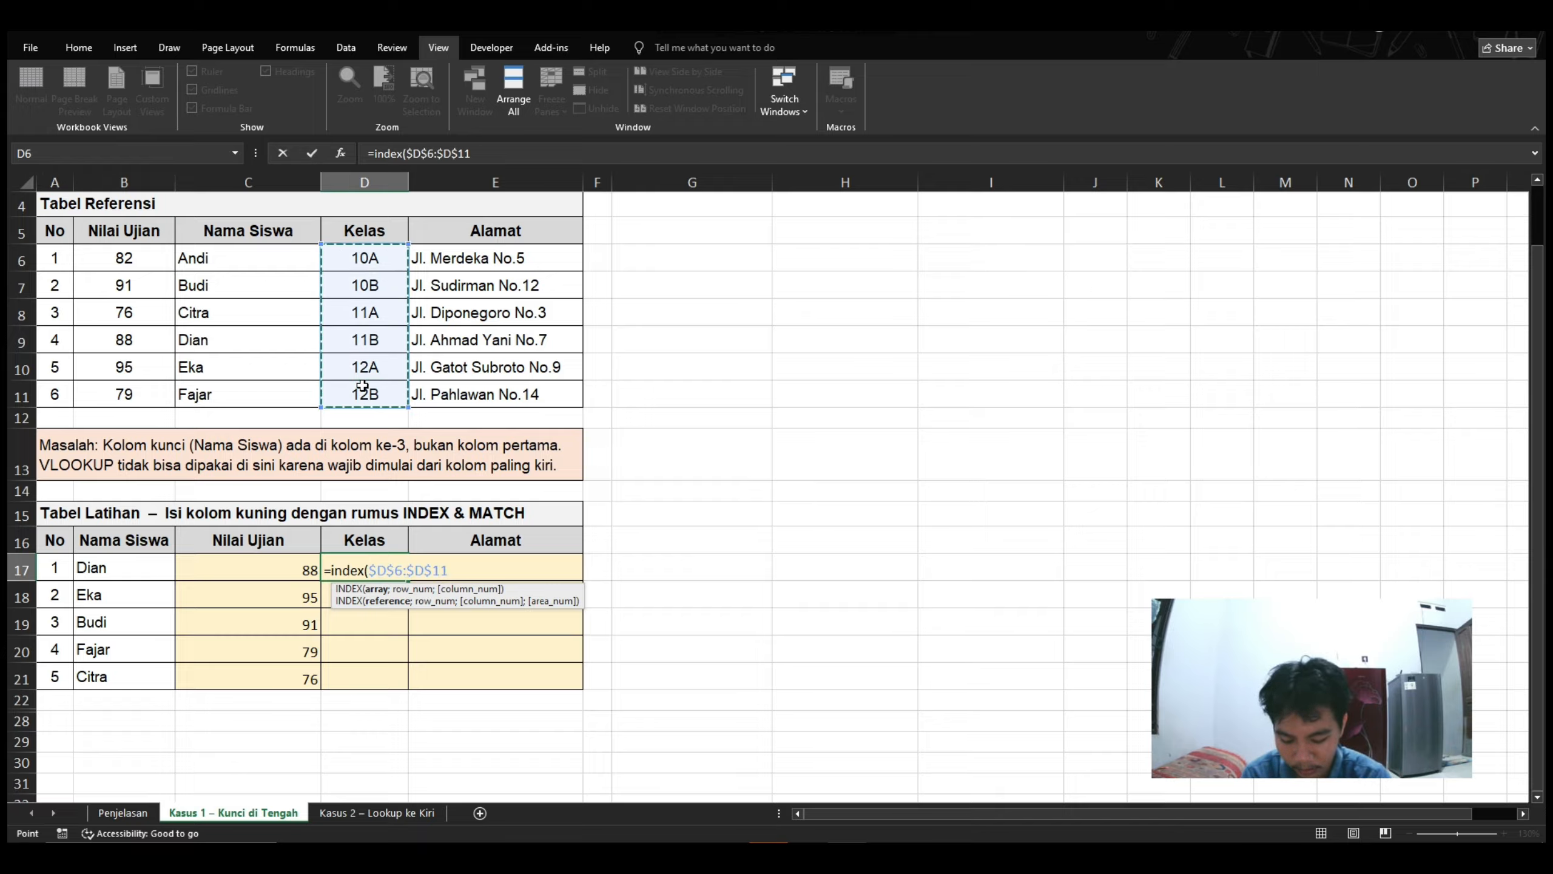
{"action": "type", "text": ";"}
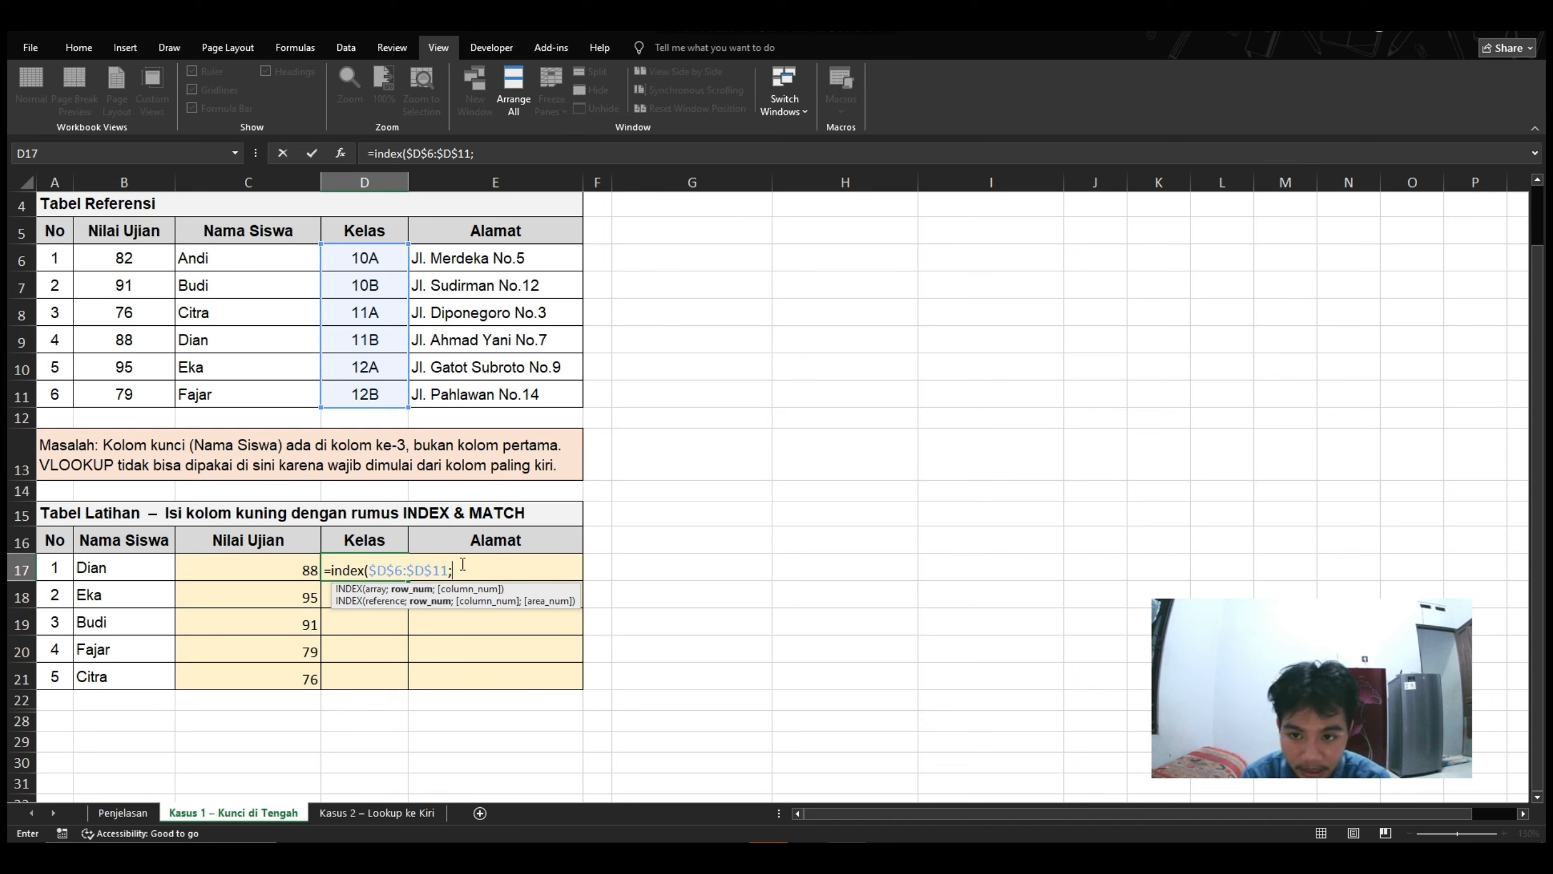
Complete the D17 formula with MATCH(B17;$C$6:$C$11;0) as the INDEX row number
{"action": "type", "text": "match"}
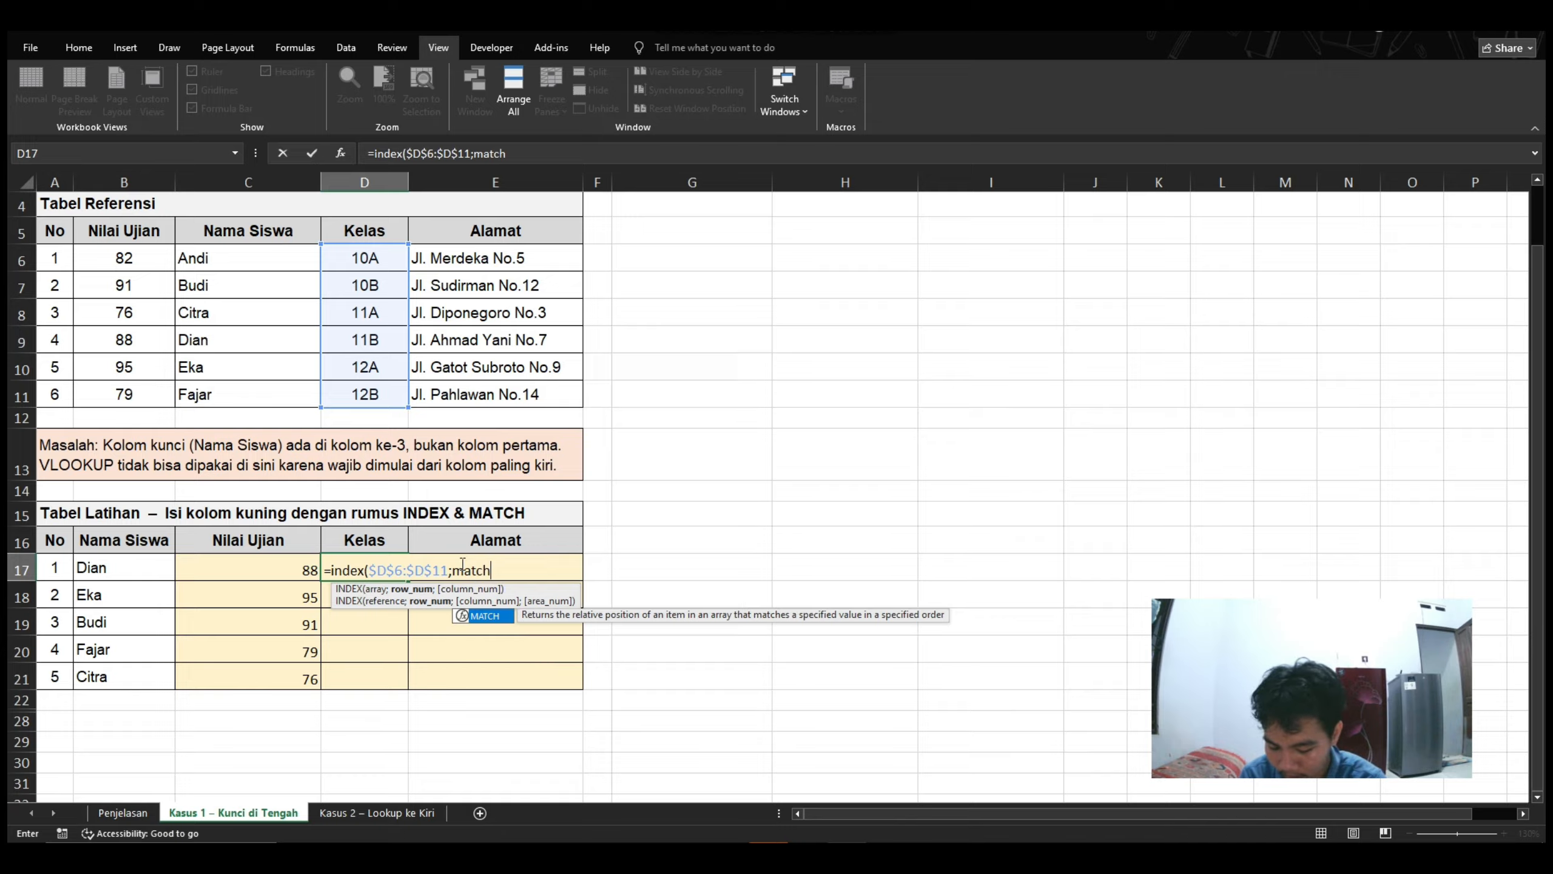
{"action": "type", "text": "("}
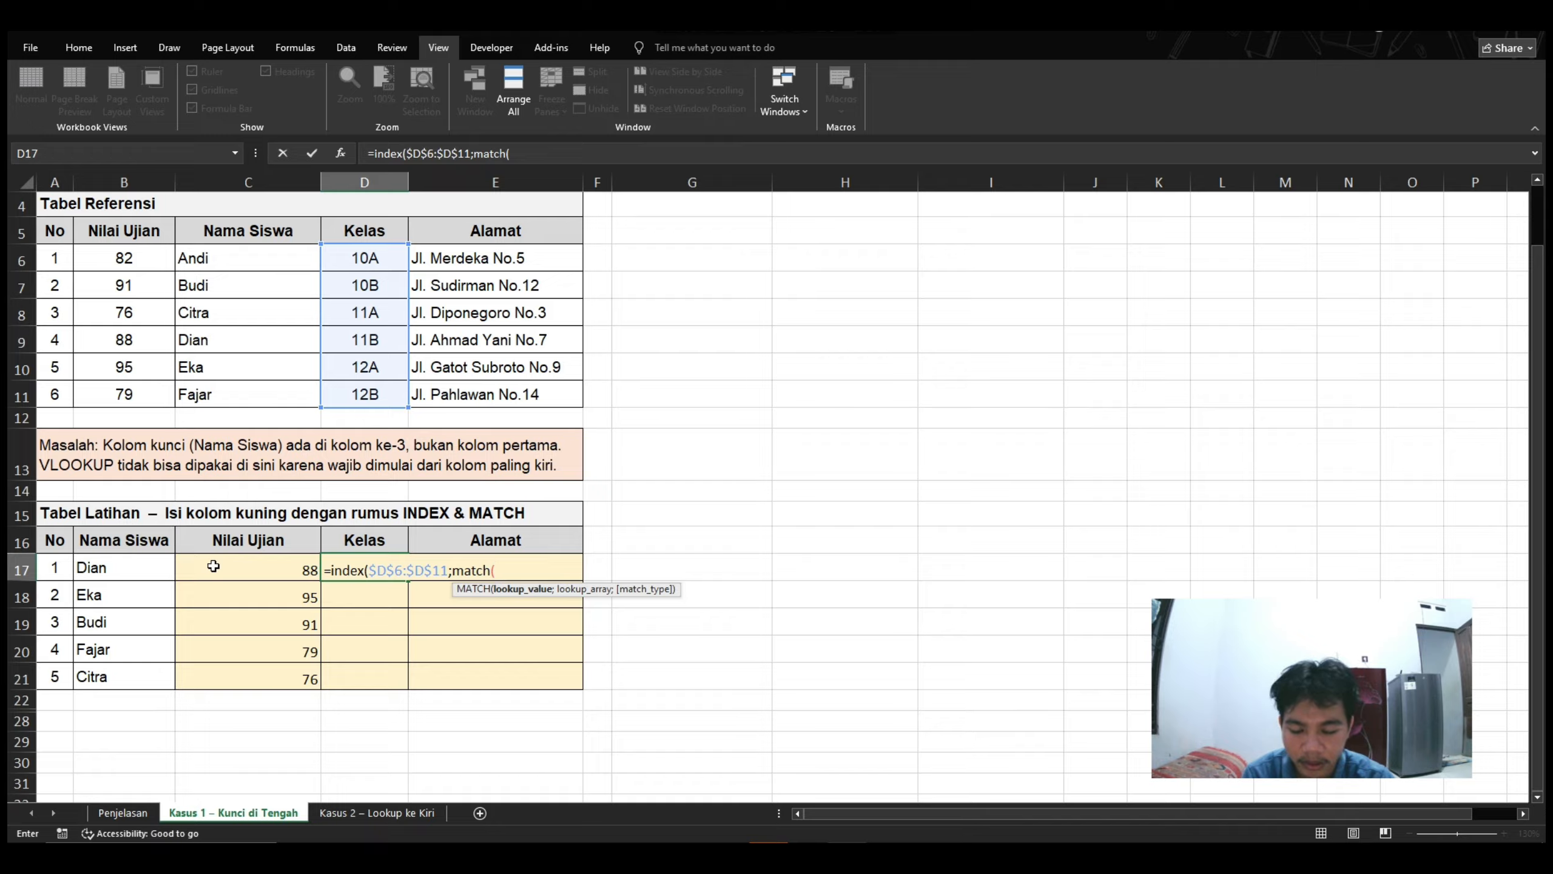
{"action": "left_click", "coordinate": [111, 567]}
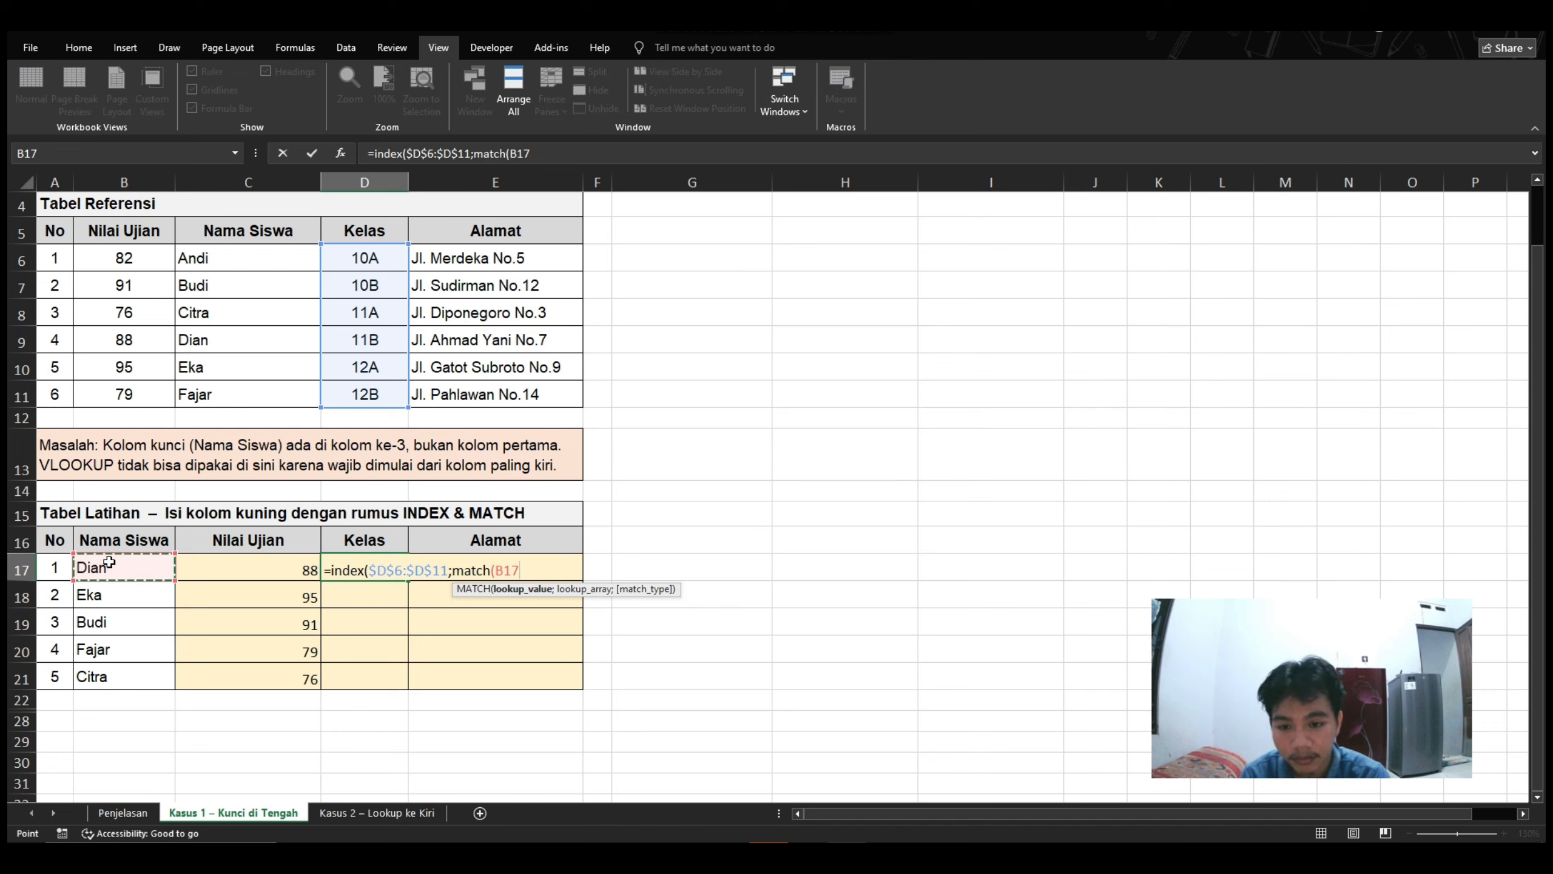
{"action": "type", "text": ";"}
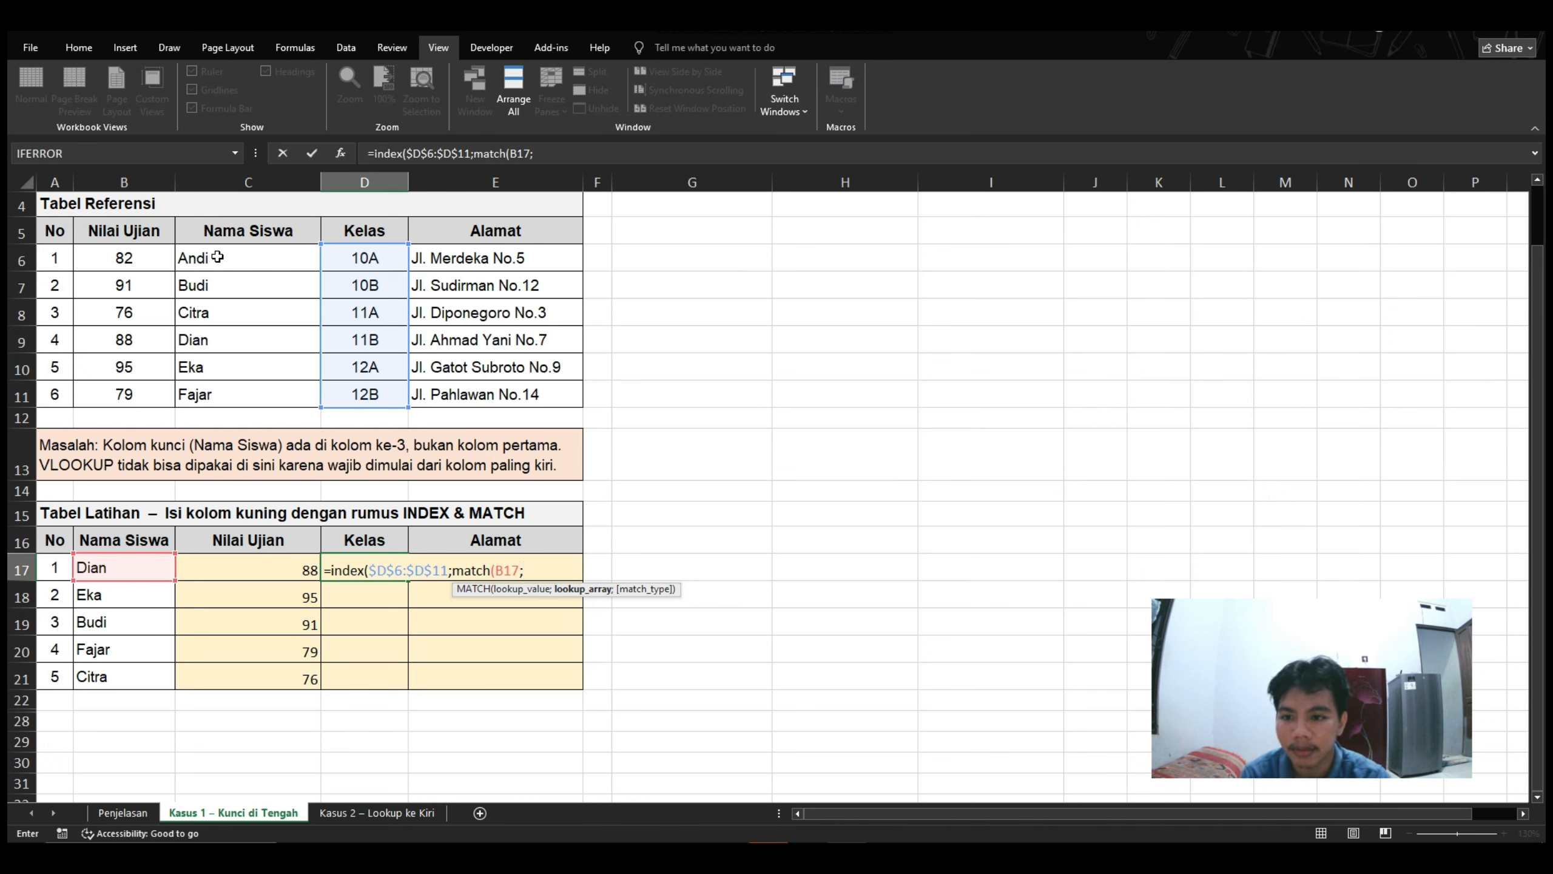
{"action": "left_click_drag", "start_coordinate": [222, 263], "coordinate": [213, 386]}
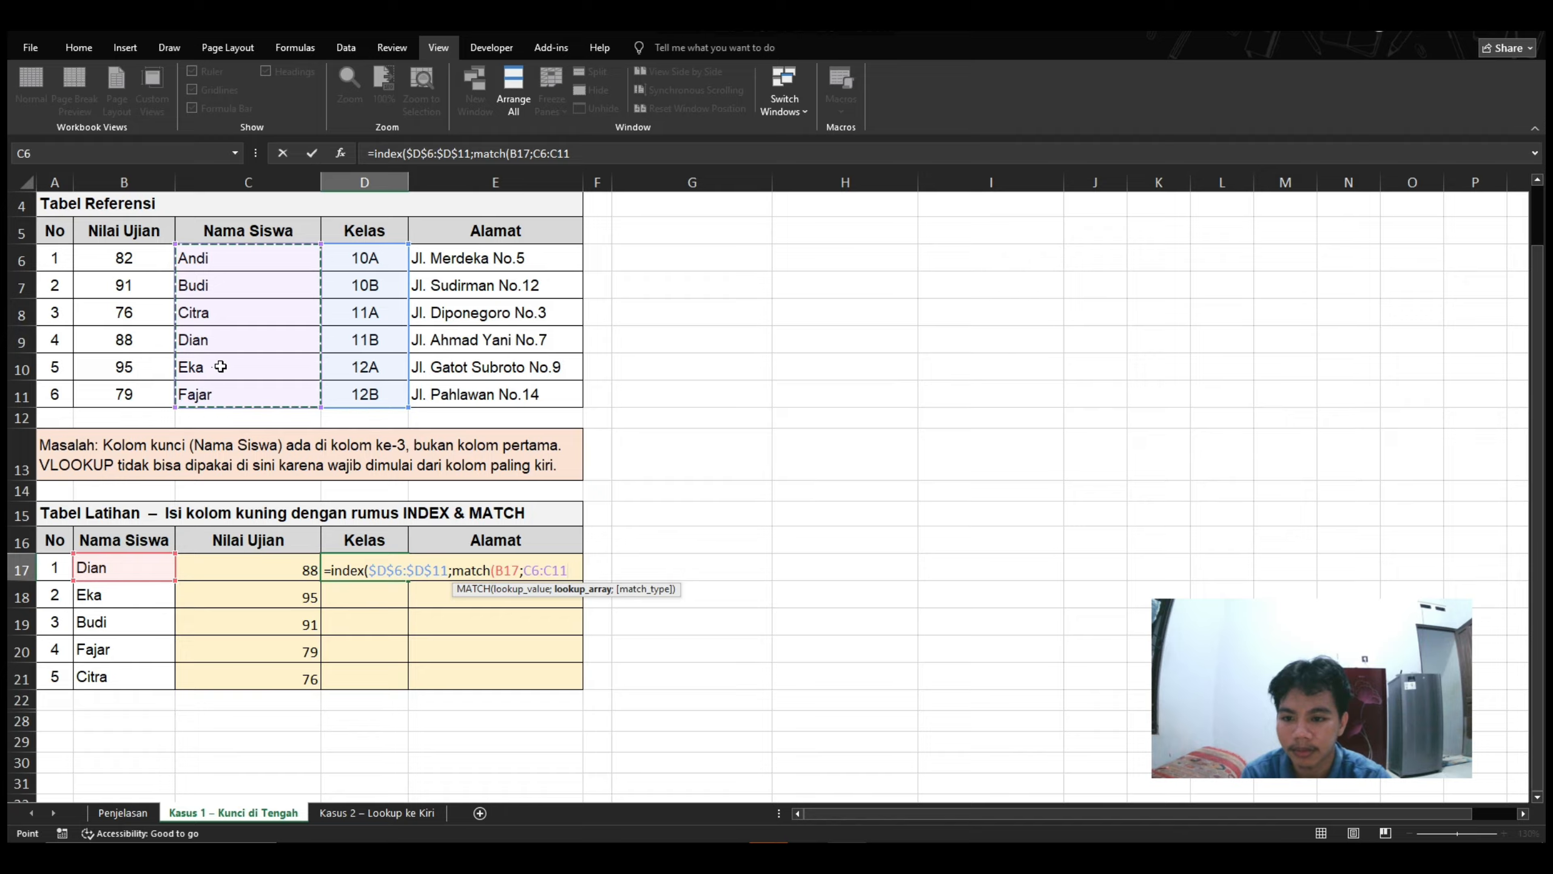
{"action": "key", "text": "F4"}
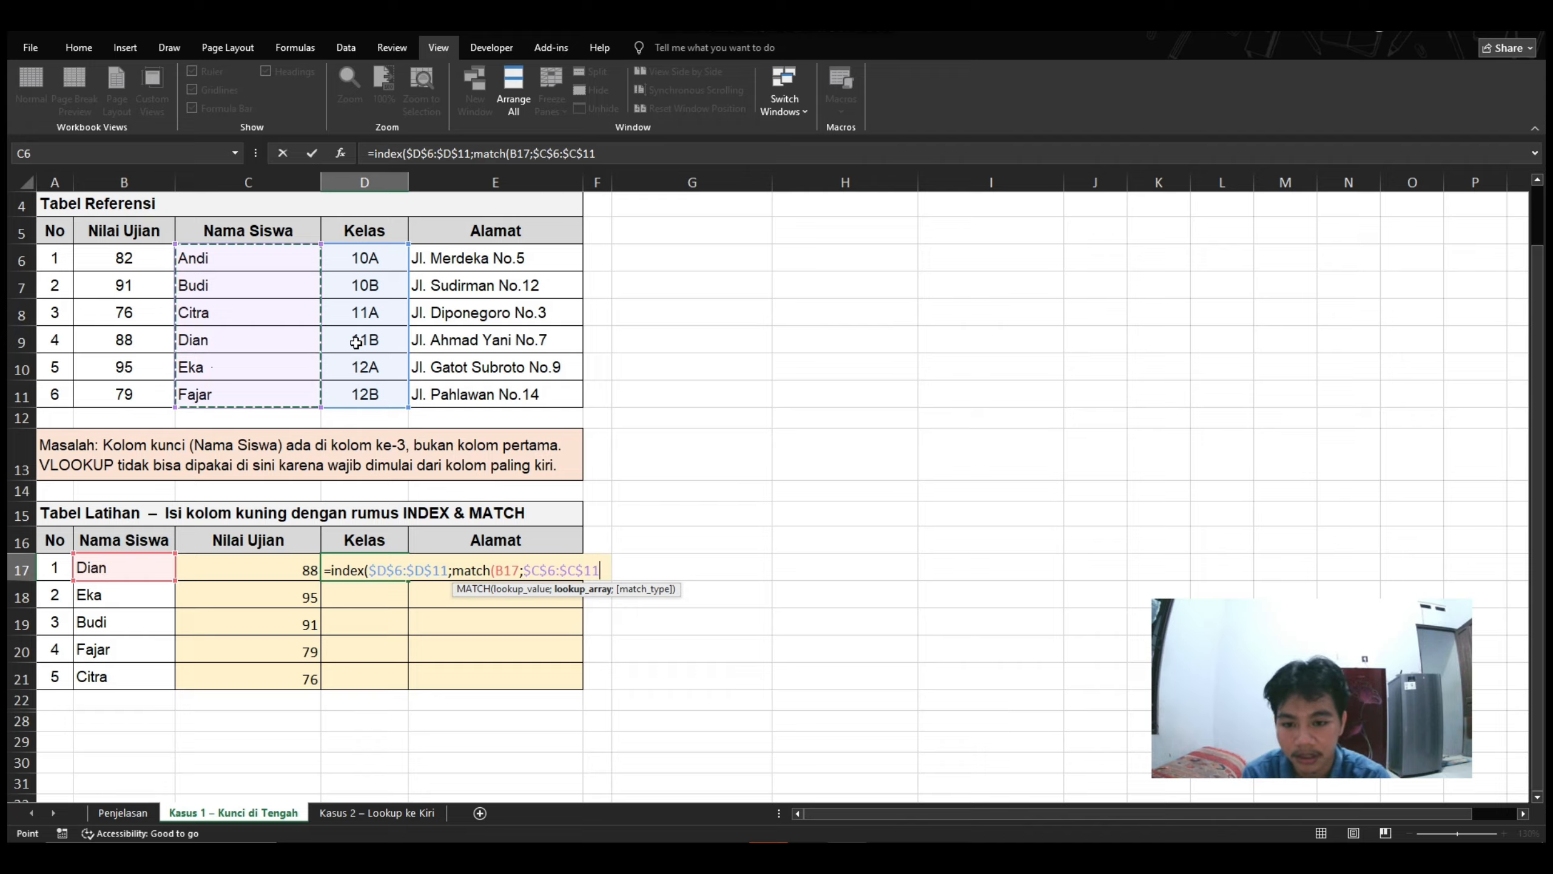
{"action": "type", "text": ";"}
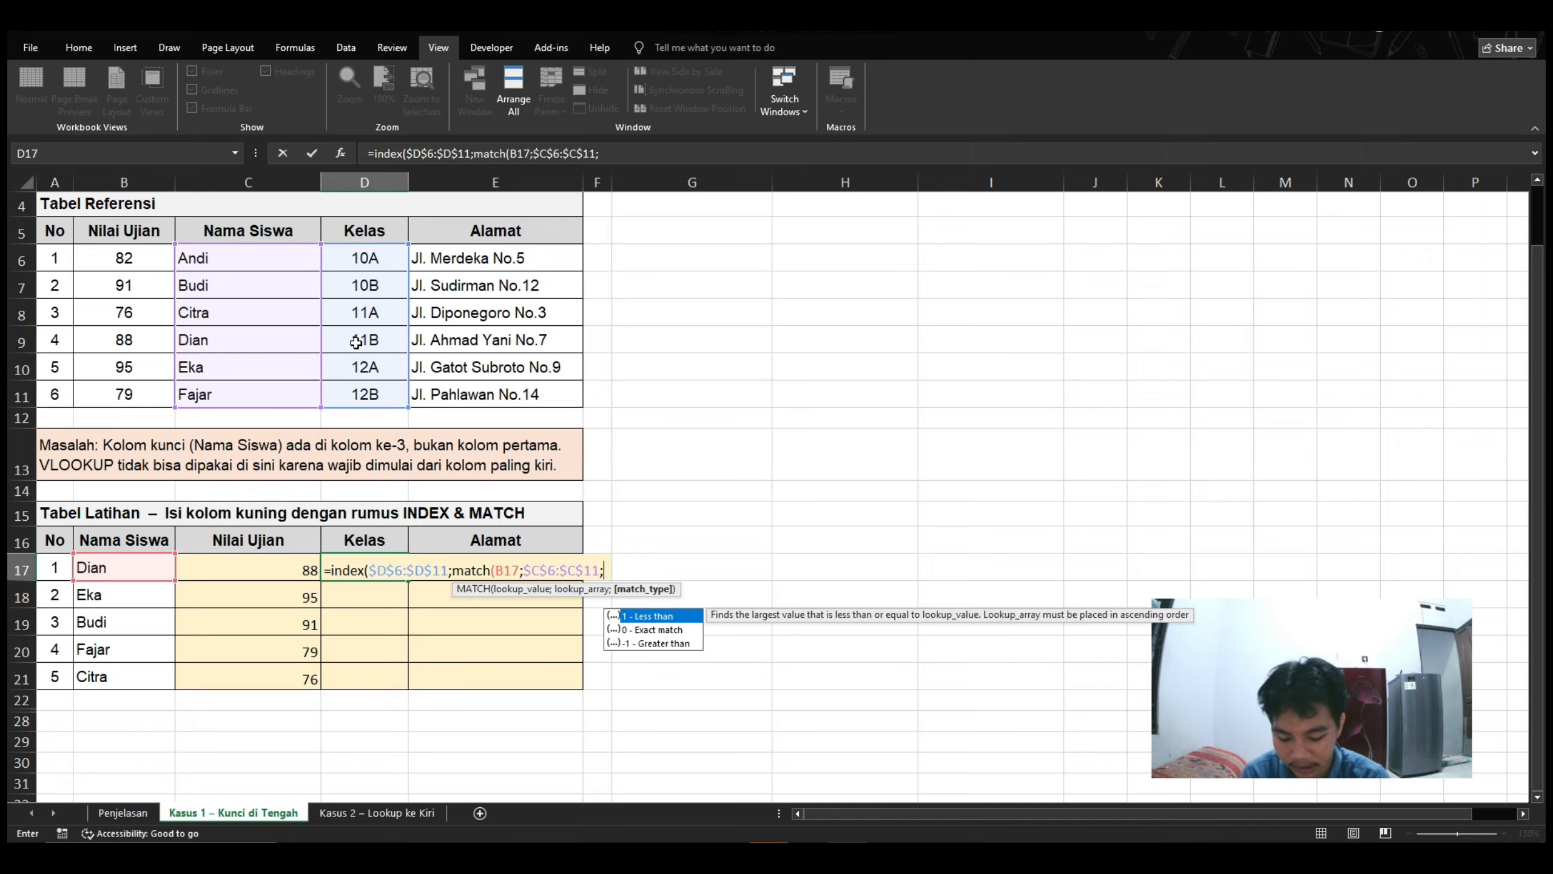
{"action": "type", "text": "0"}
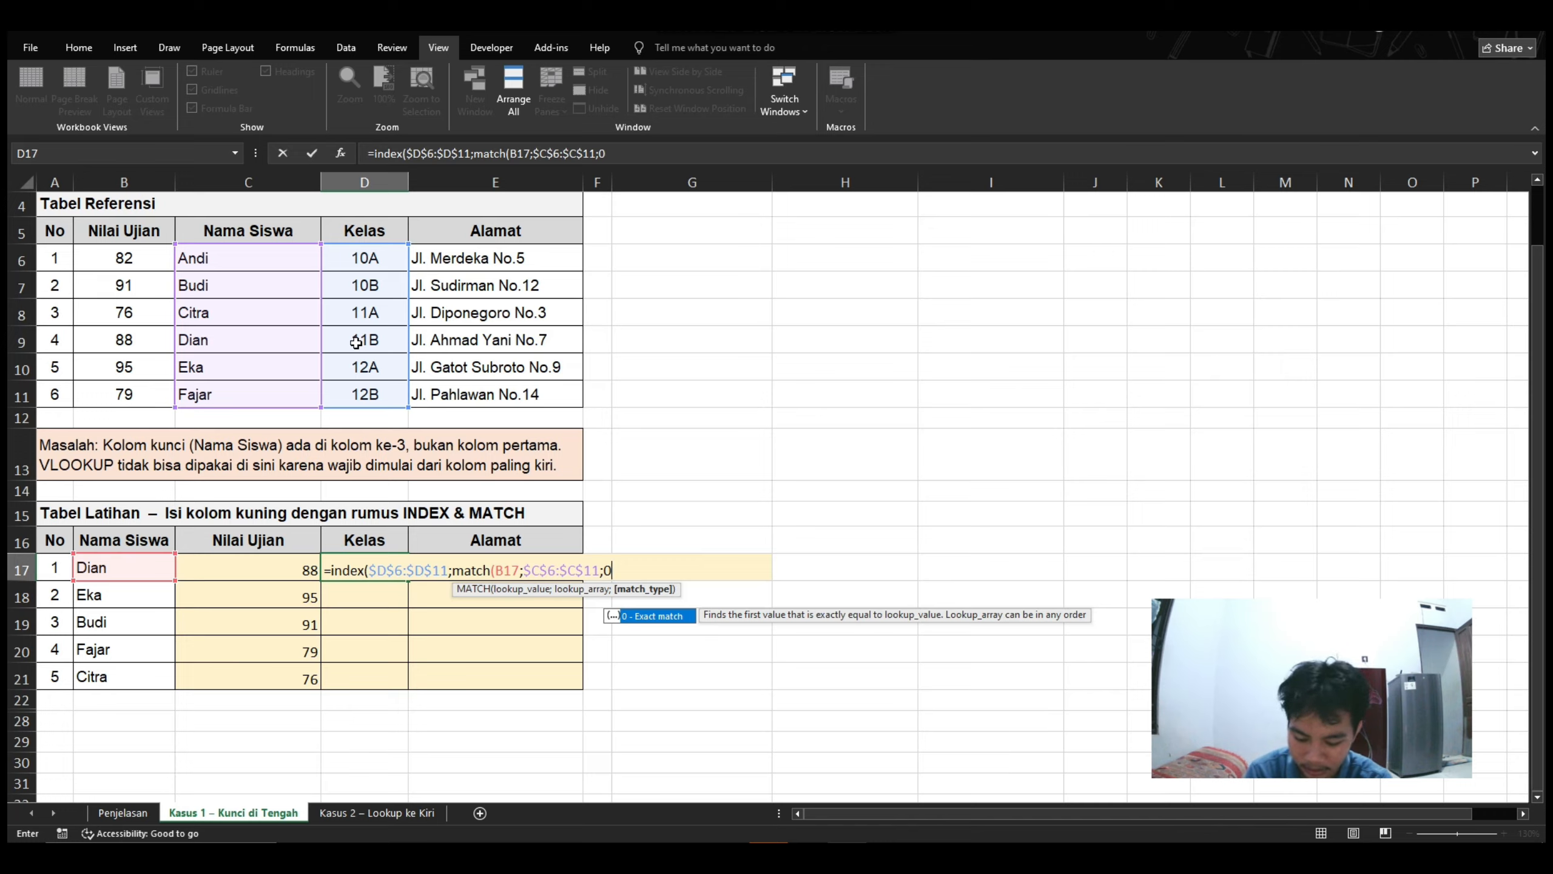
{"action": "type", "text": "))"}
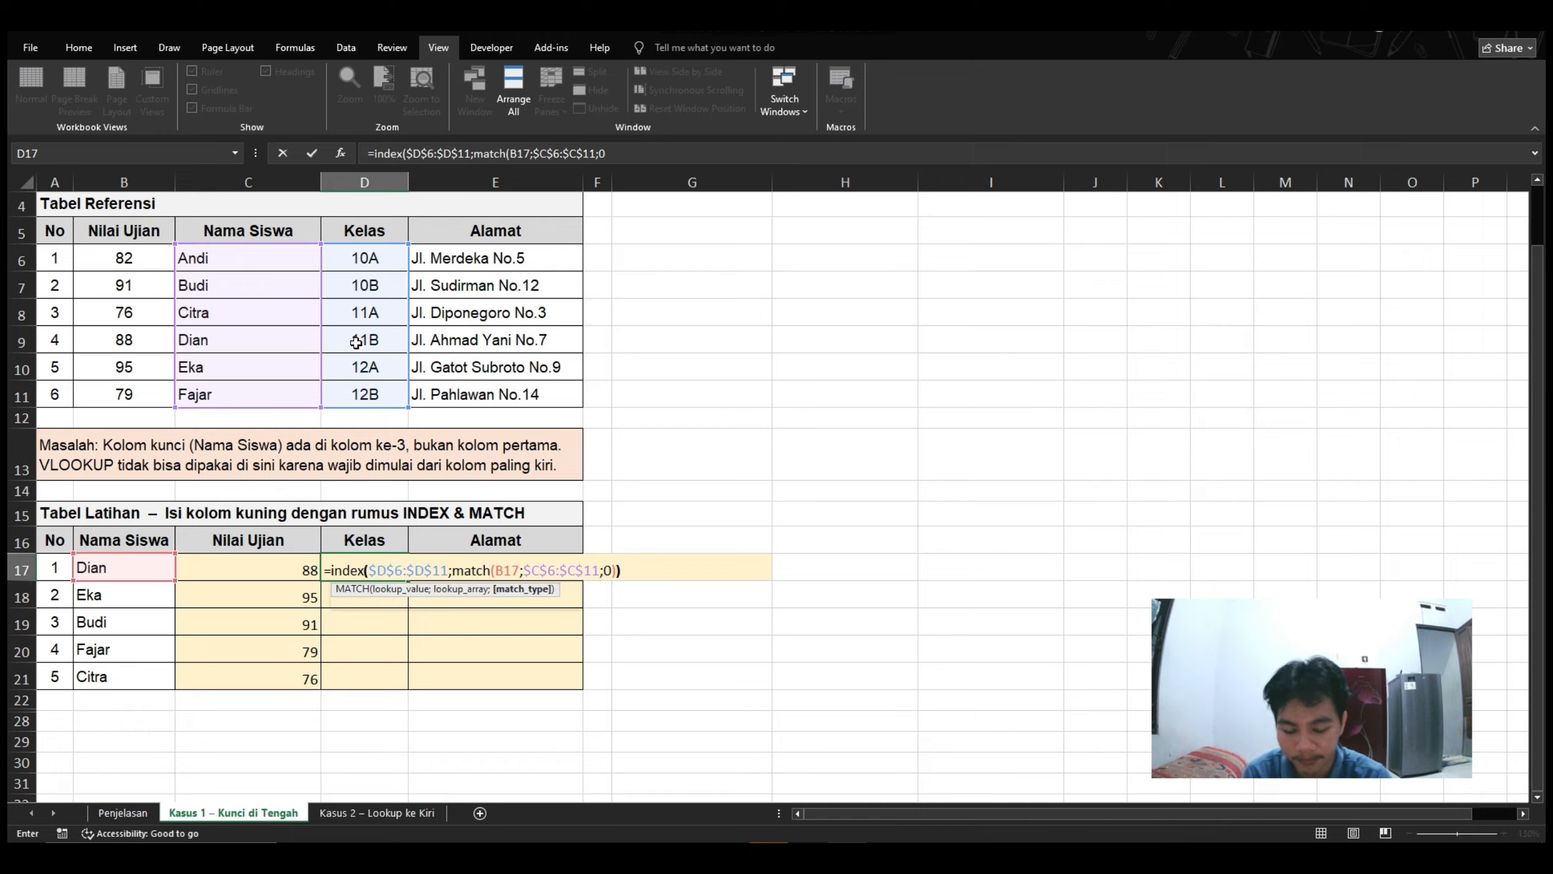
{"action": "key", "text": "Return"}
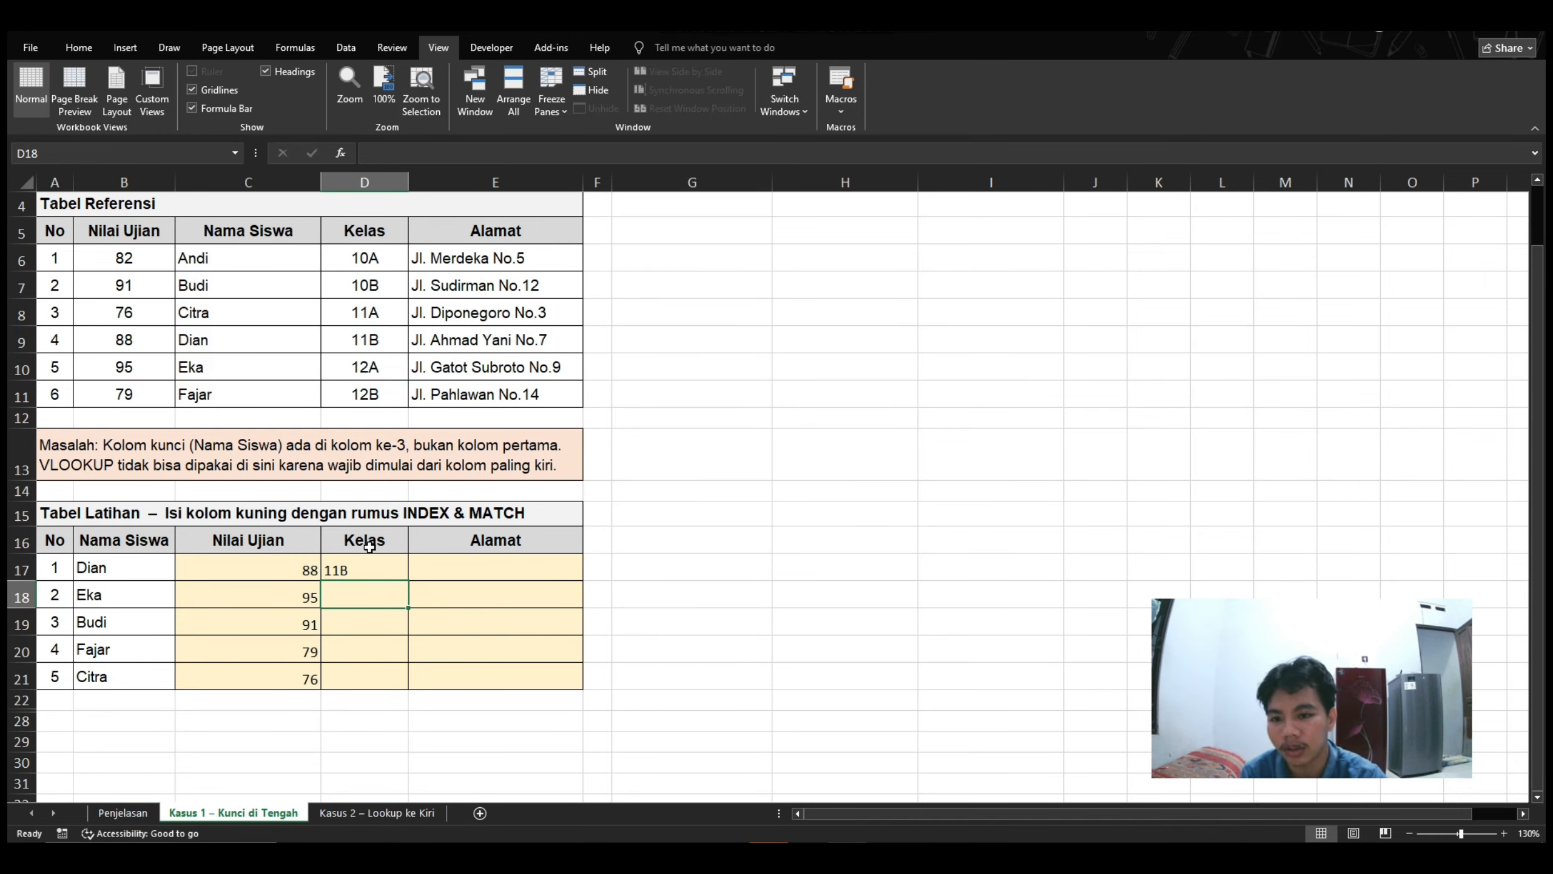
Check the class returned in D17 against the same student's row in the reference table
{"action": "left_click", "coordinate": [372, 571]}
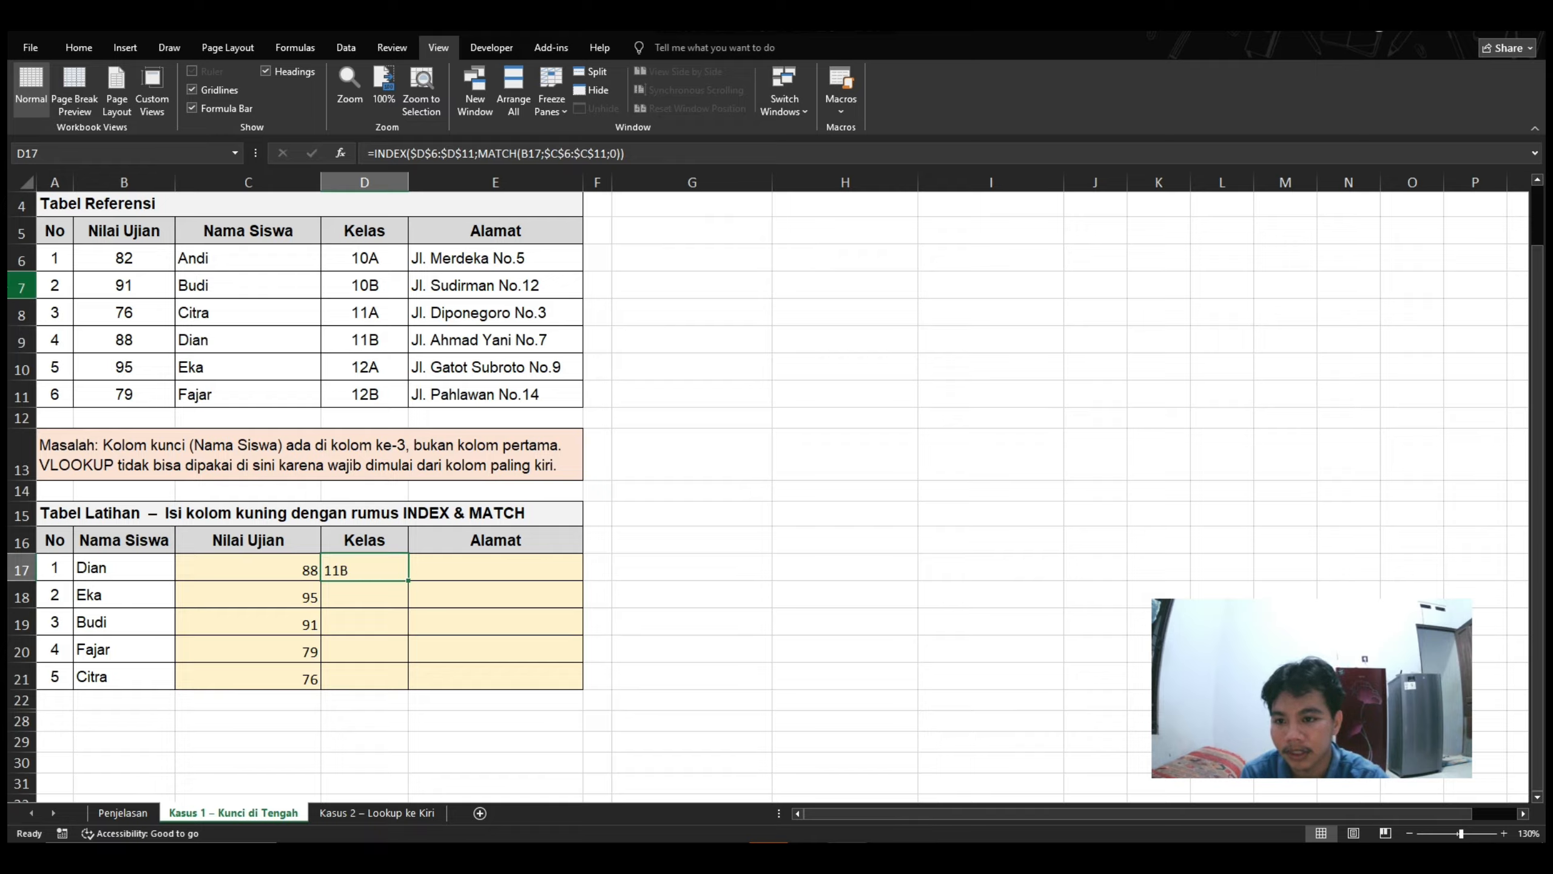
{"action": "left_click", "coordinate": [191, 343]}
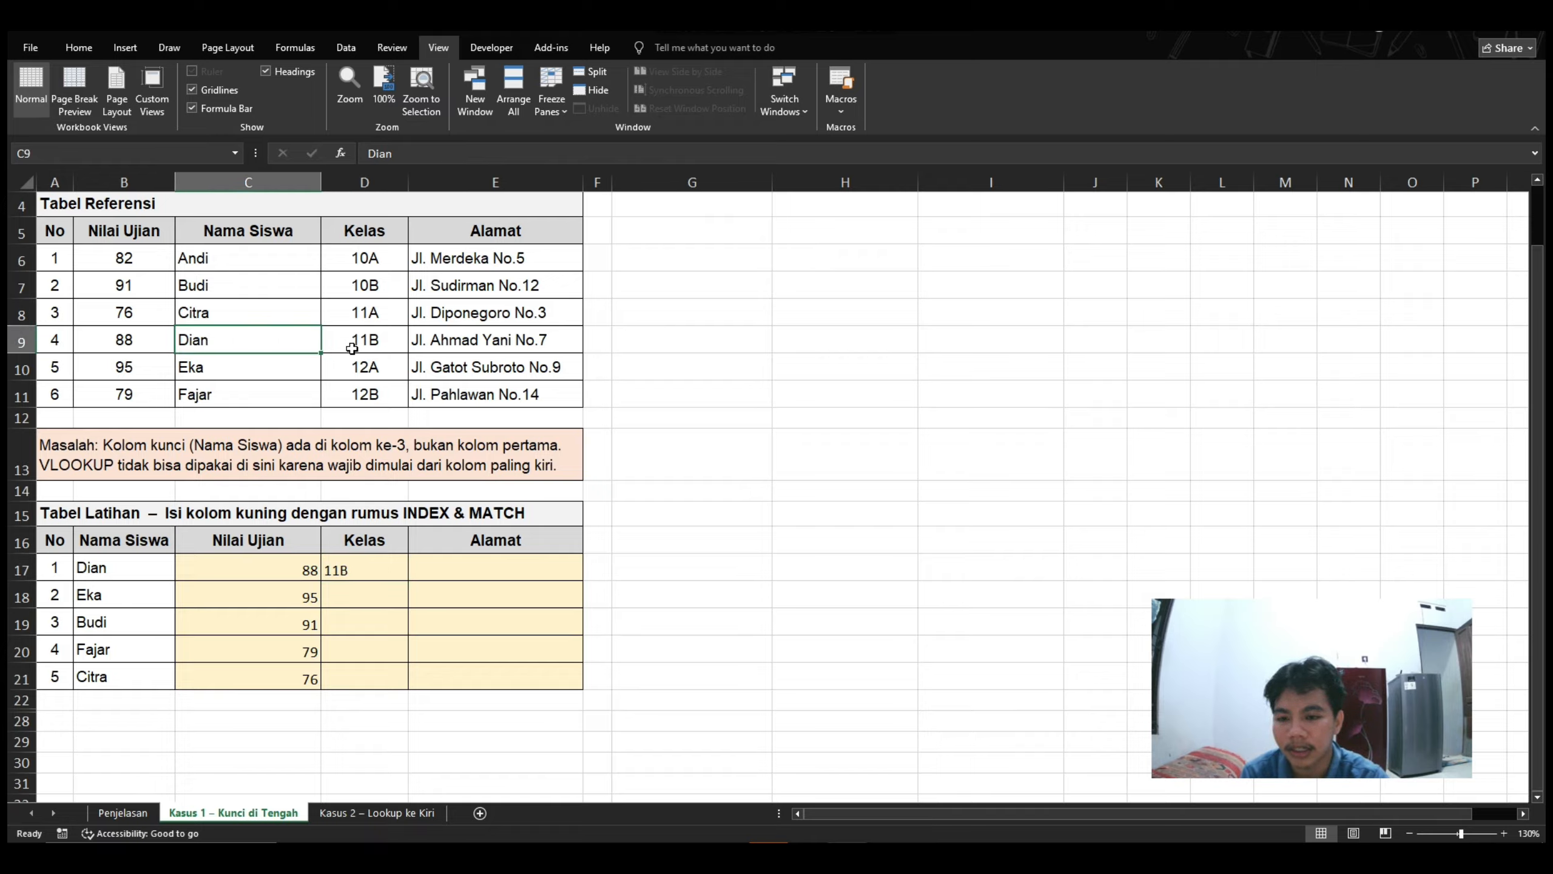
{"action": "left_click", "coordinate": [352, 349]}
{"action": "left_click", "coordinate": [195, 343]}
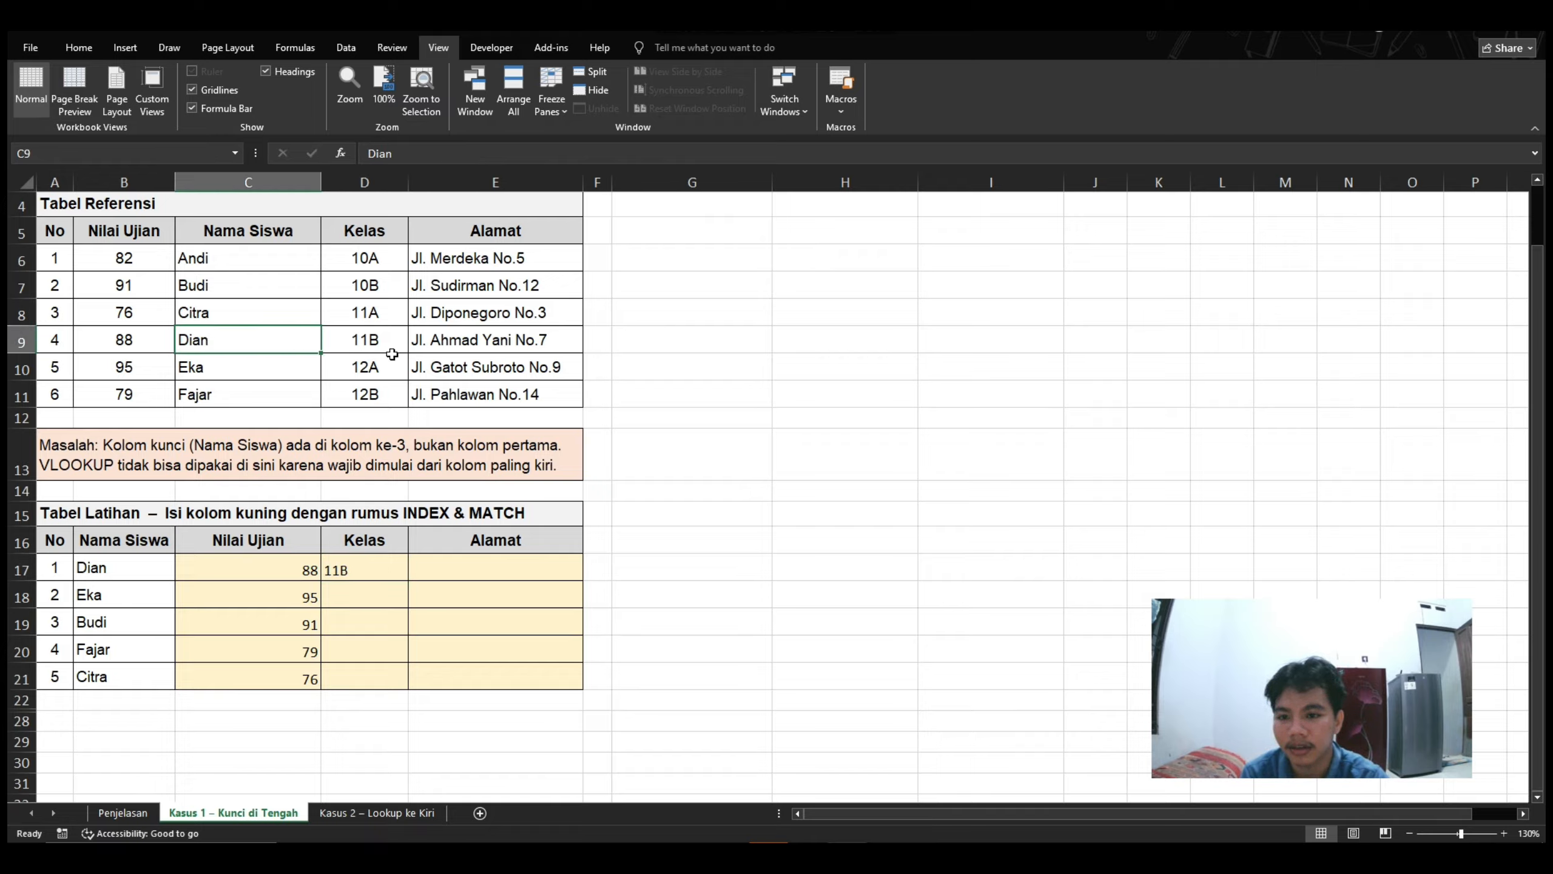
{"action": "left_click", "coordinate": [376, 341]}
Fill the D17 formula down the Kelas column of the practice table through D21
{"action": "left_click", "coordinate": [376, 571]}
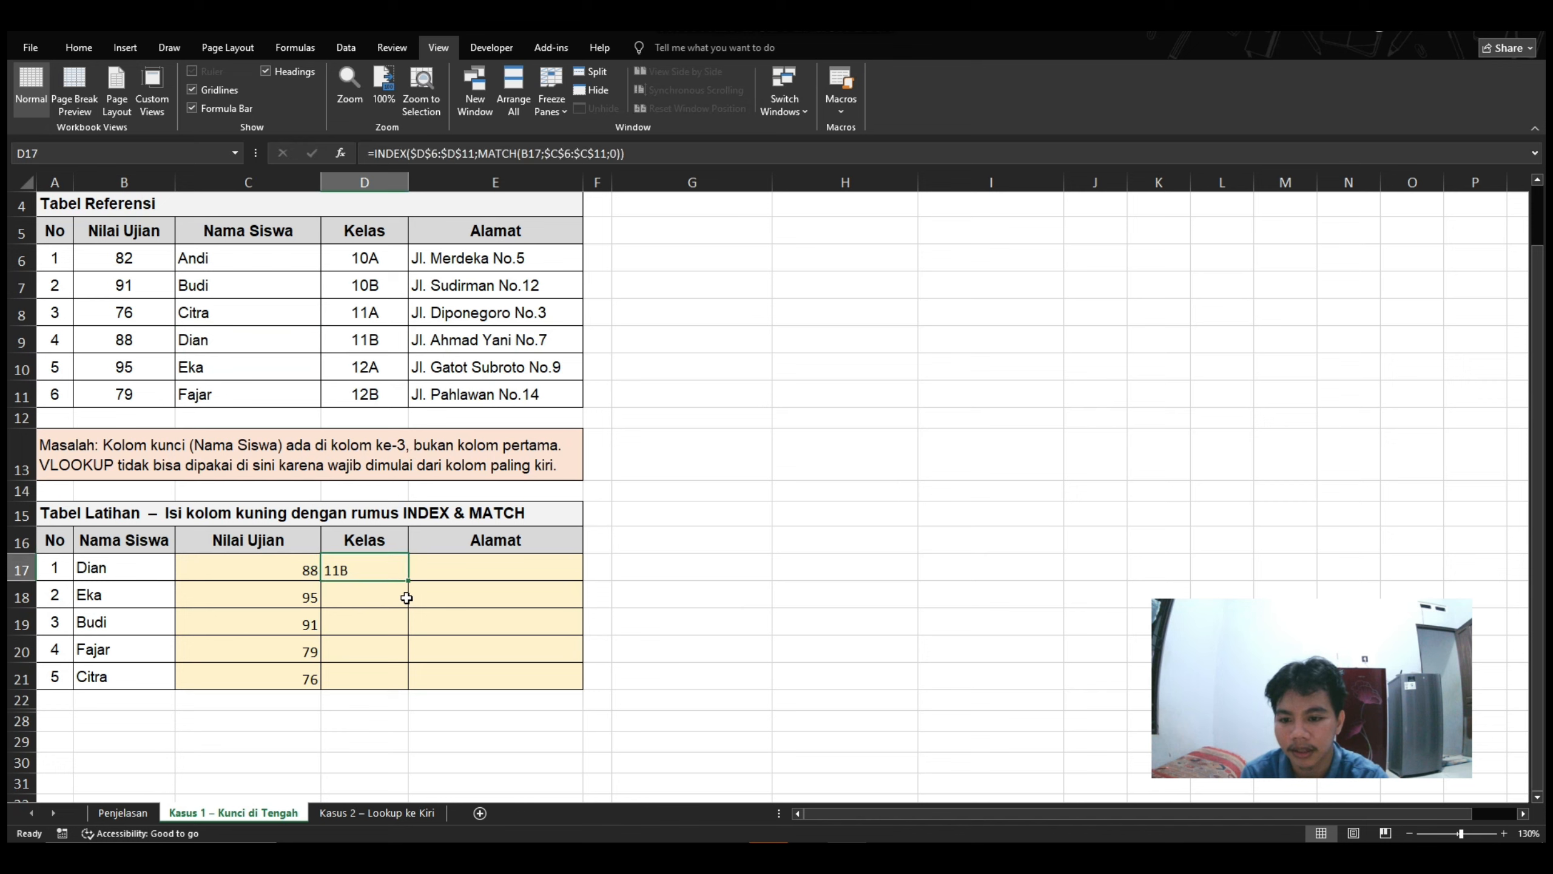
{"action": "double_click", "coordinate": [406, 581]}
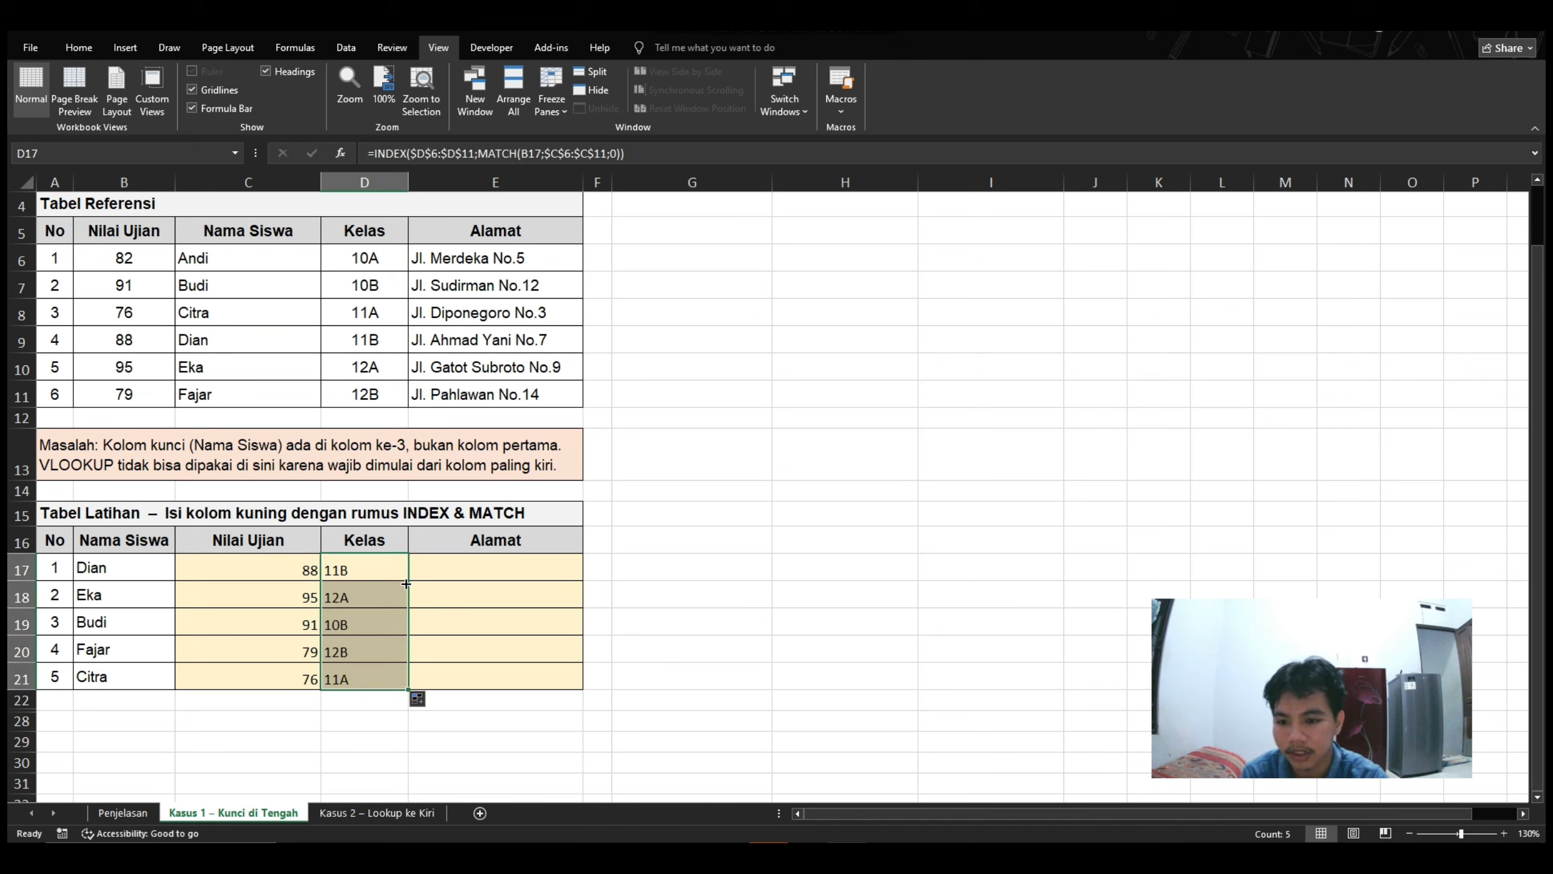
{"action": "left_click_drag", "start_coordinate": [362, 582], "coordinate": [363, 679]}
{"action": "left_click", "coordinate": [391, 704]}
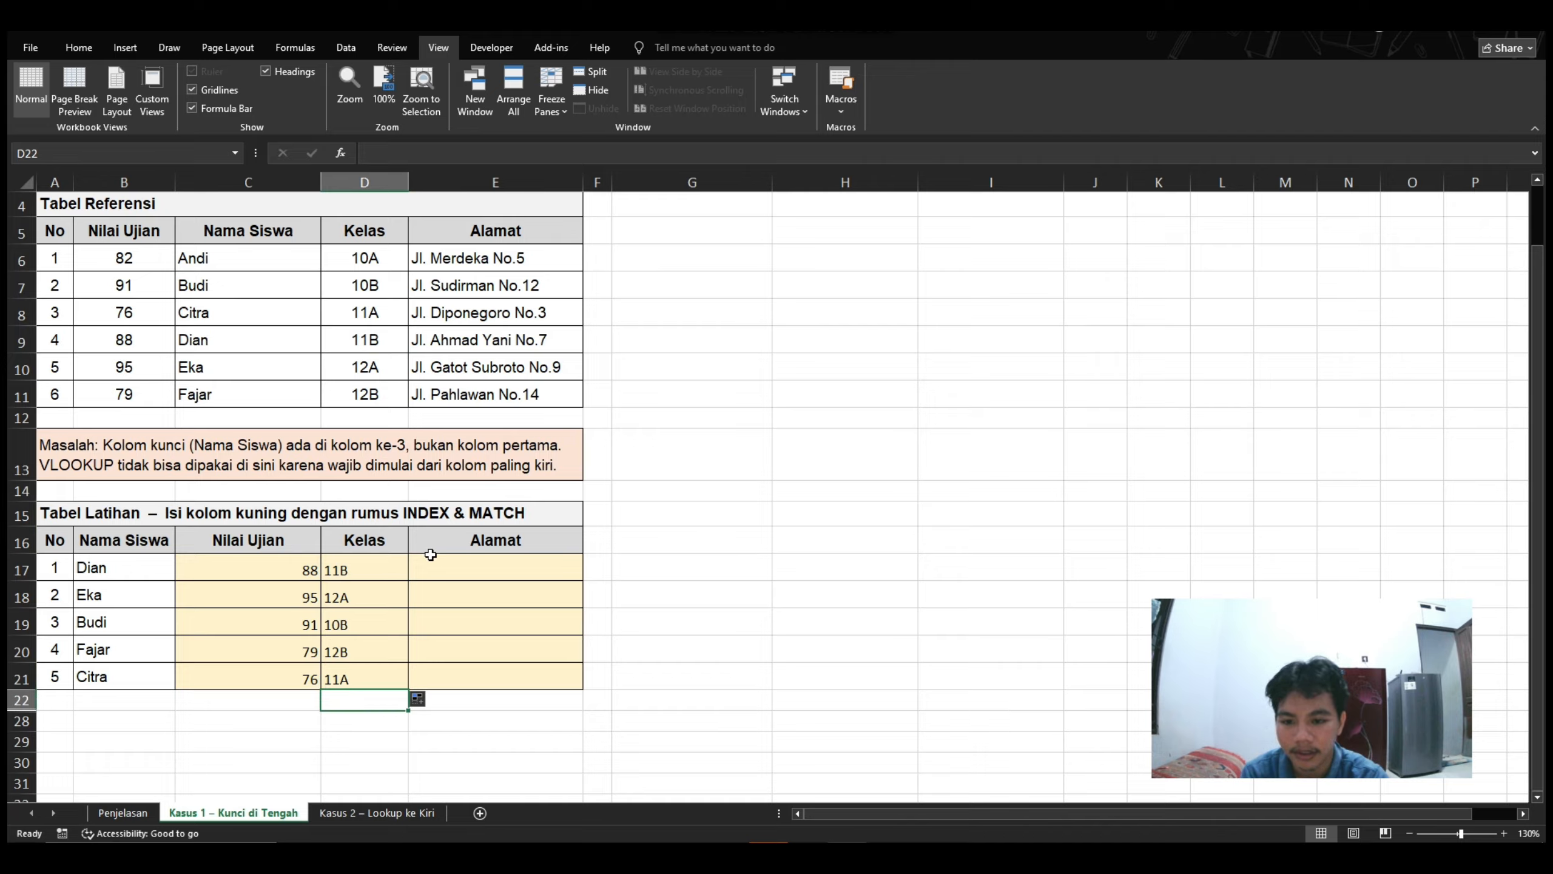
Start an INDEX formula in E17 with the reference table's Alamat values, $E$6:$E$11, as the absolute array
{"action": "left_click", "coordinate": [482, 561]}
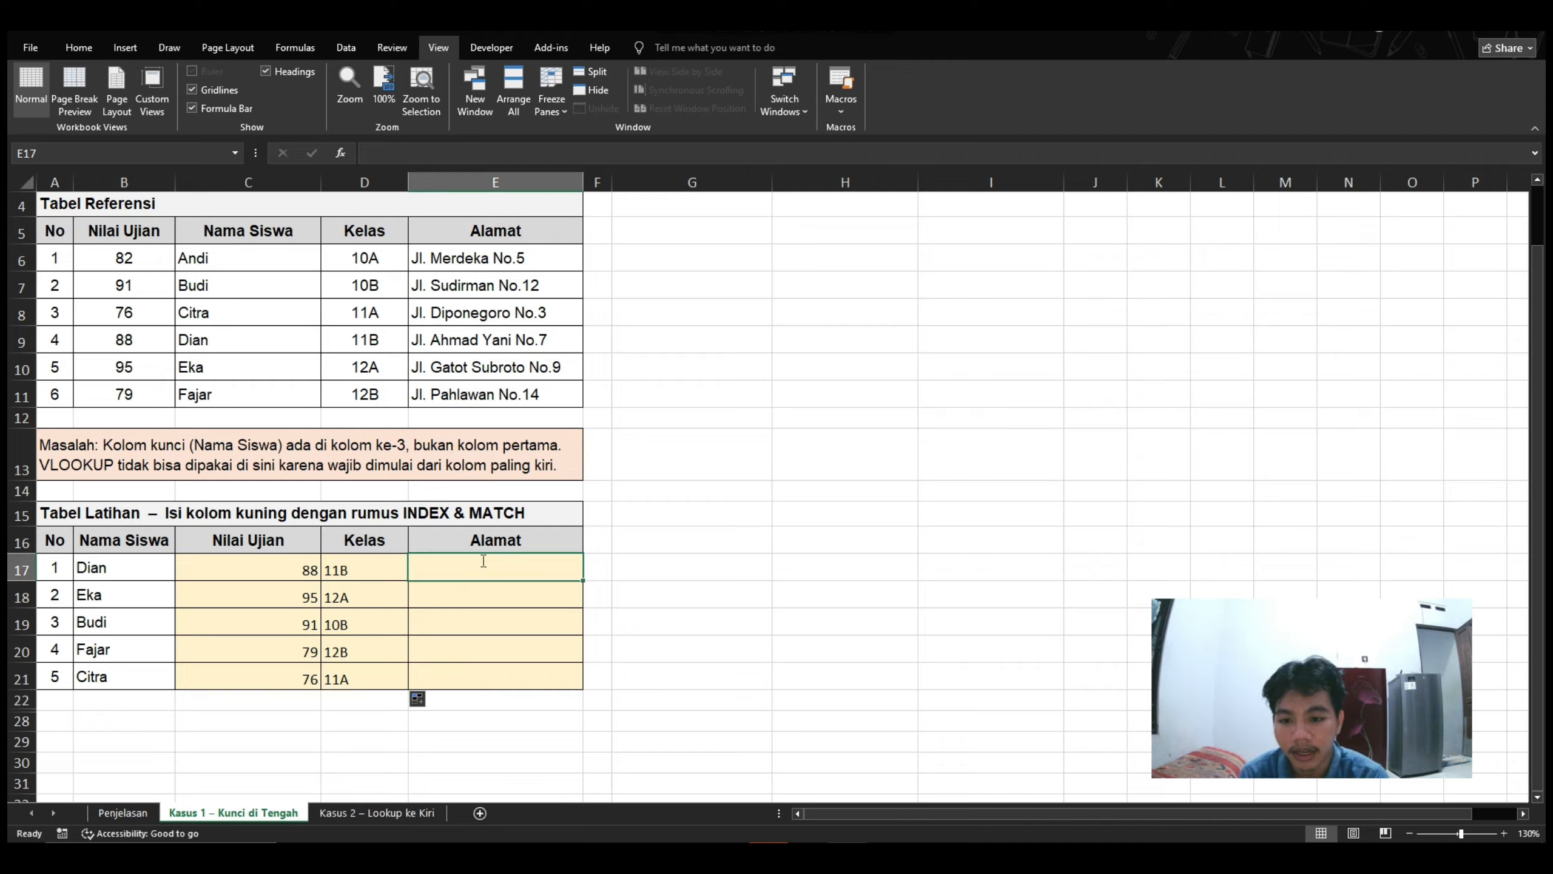
{"action": "type", "text": "=ind"}
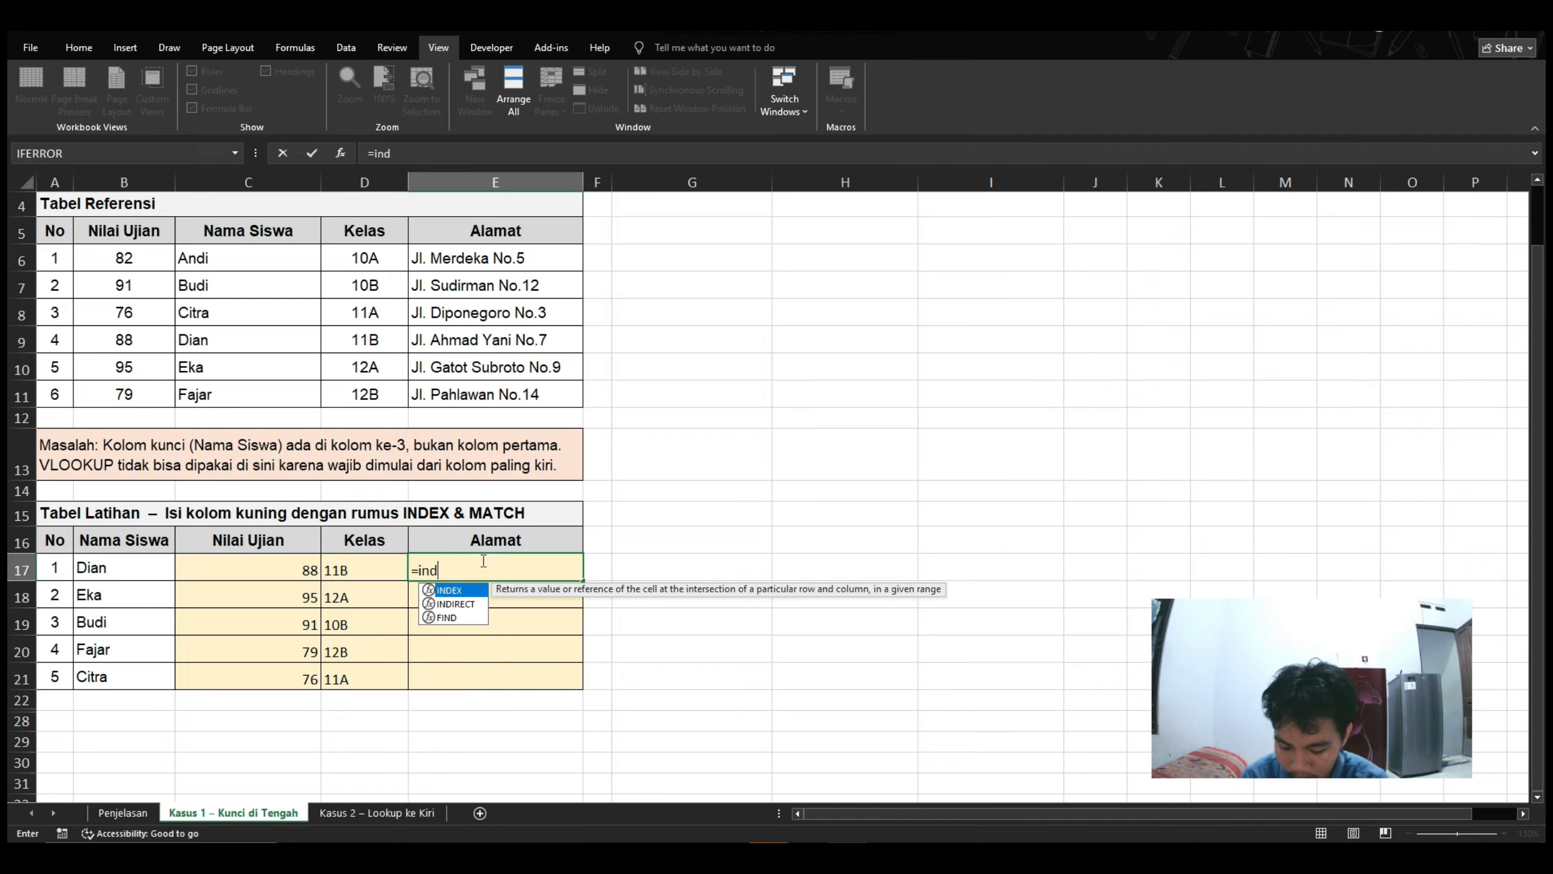
{"action": "type", "text": "ex("}
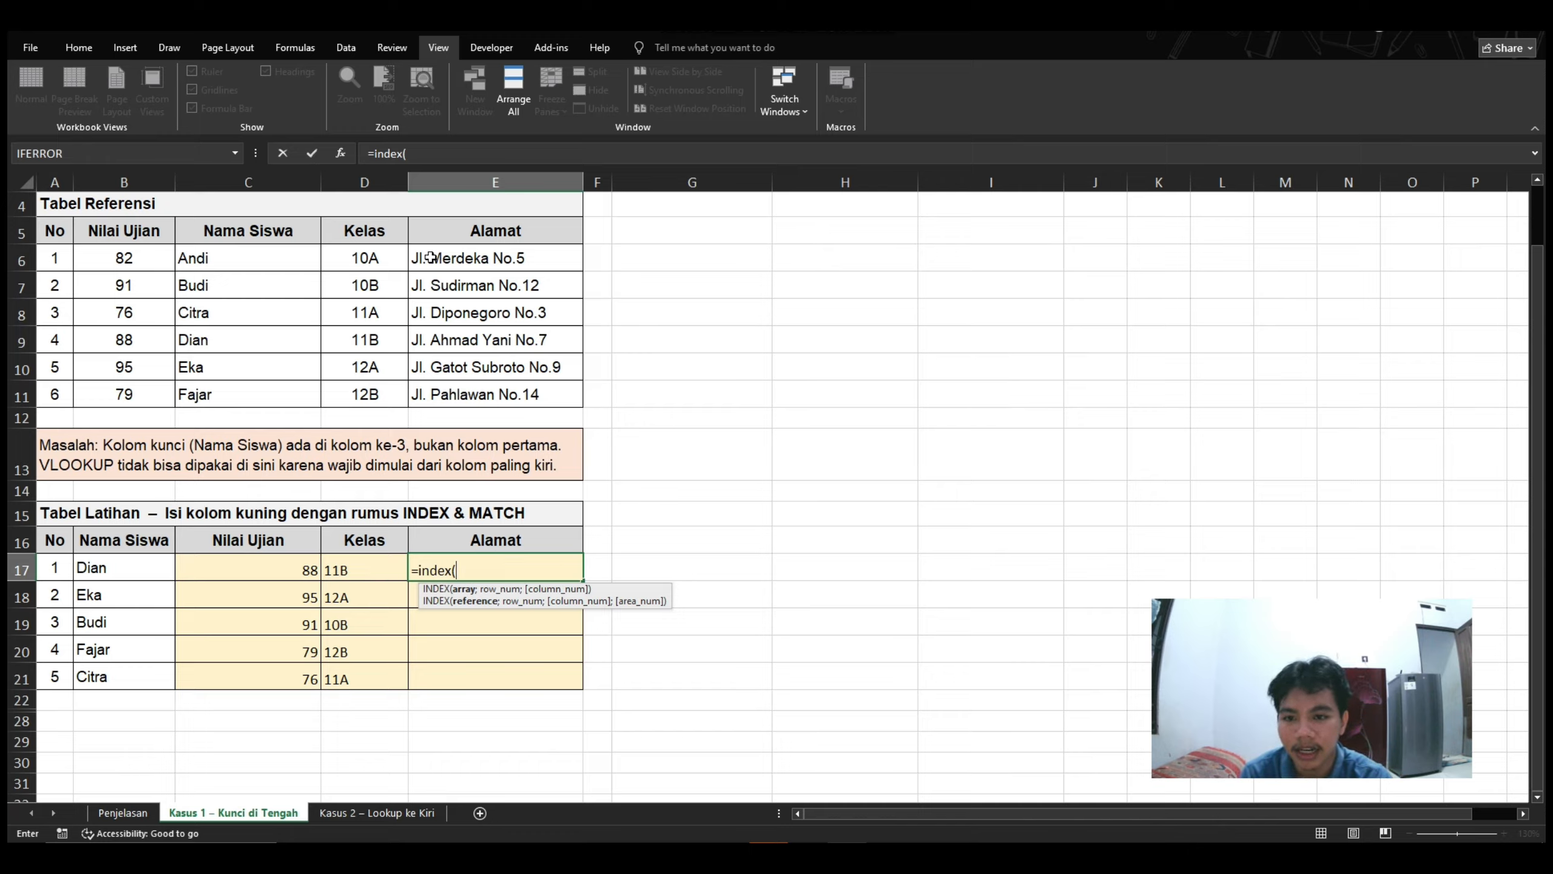
{"action": "left_click_drag", "start_coordinate": [452, 260], "coordinate": [465, 394]}
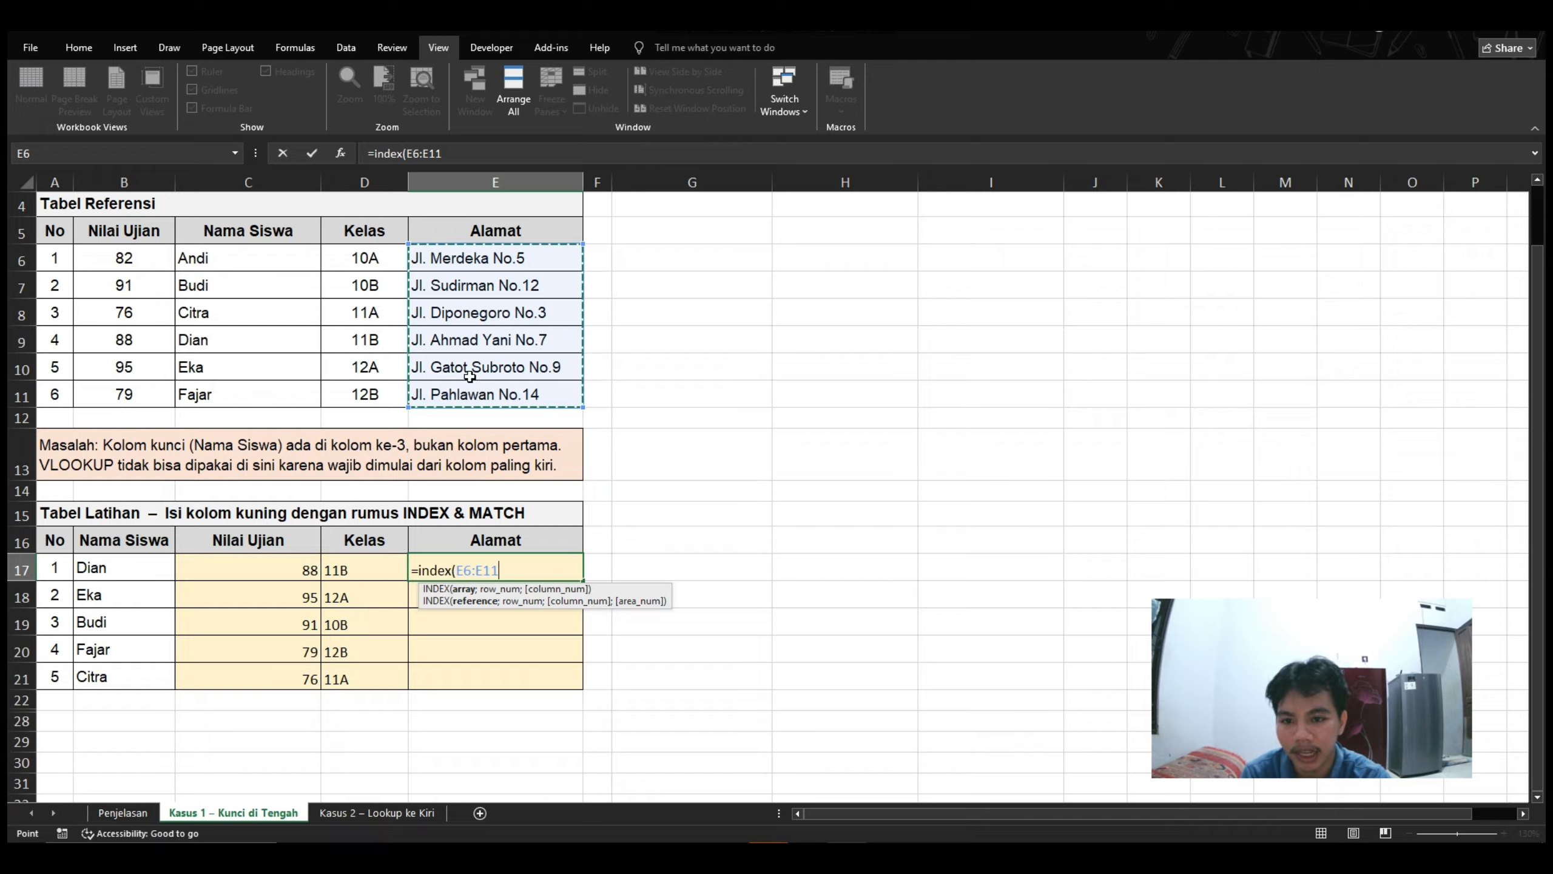
{"action": "key", "text": "F4"}
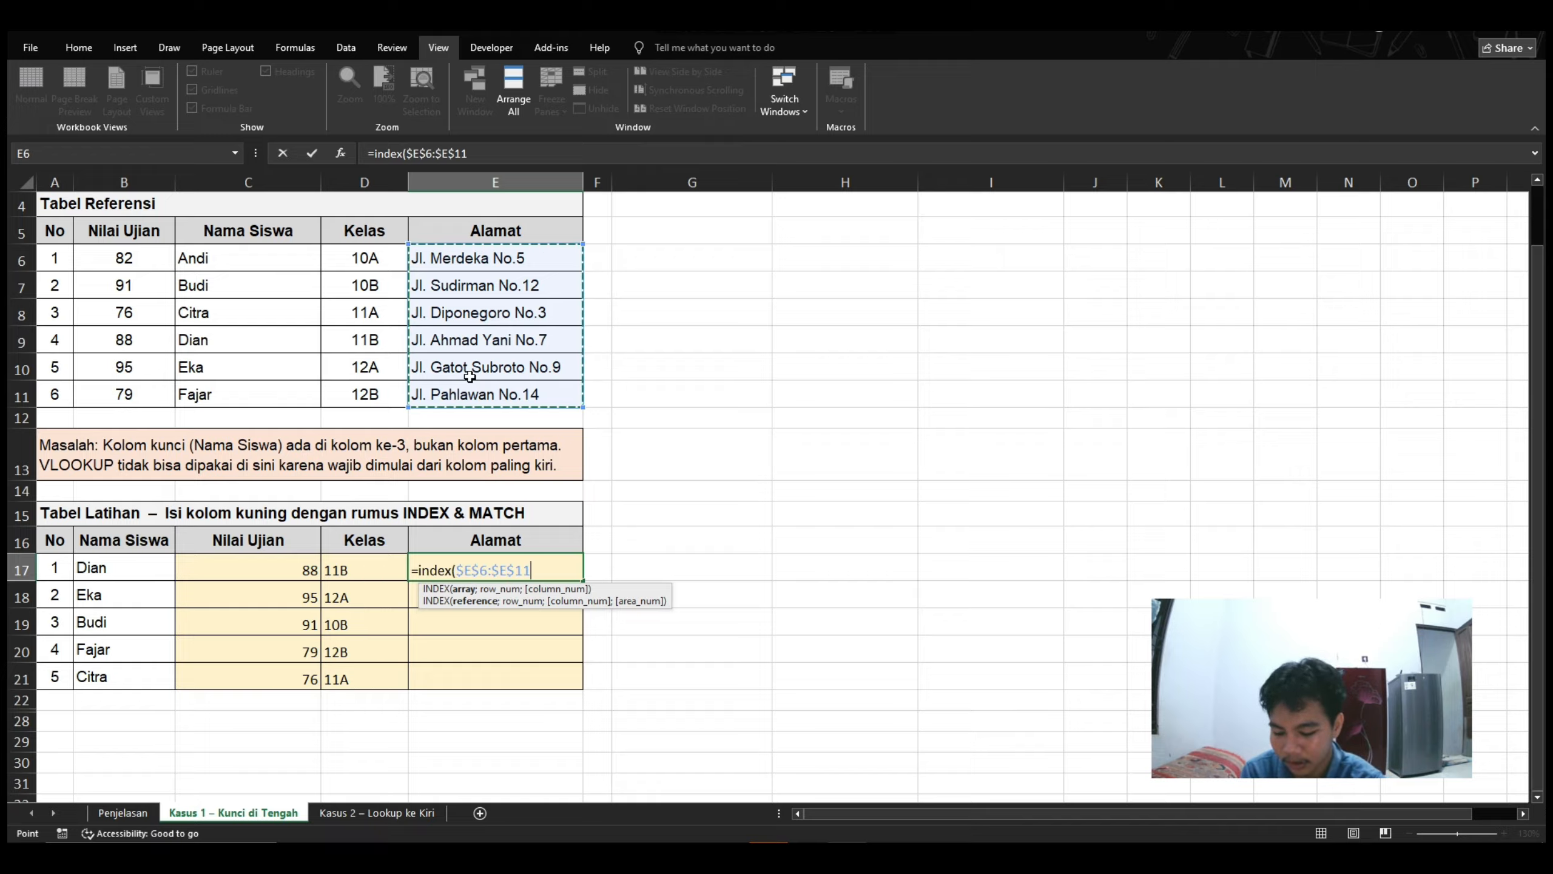
{"action": "type", "text": ";"}
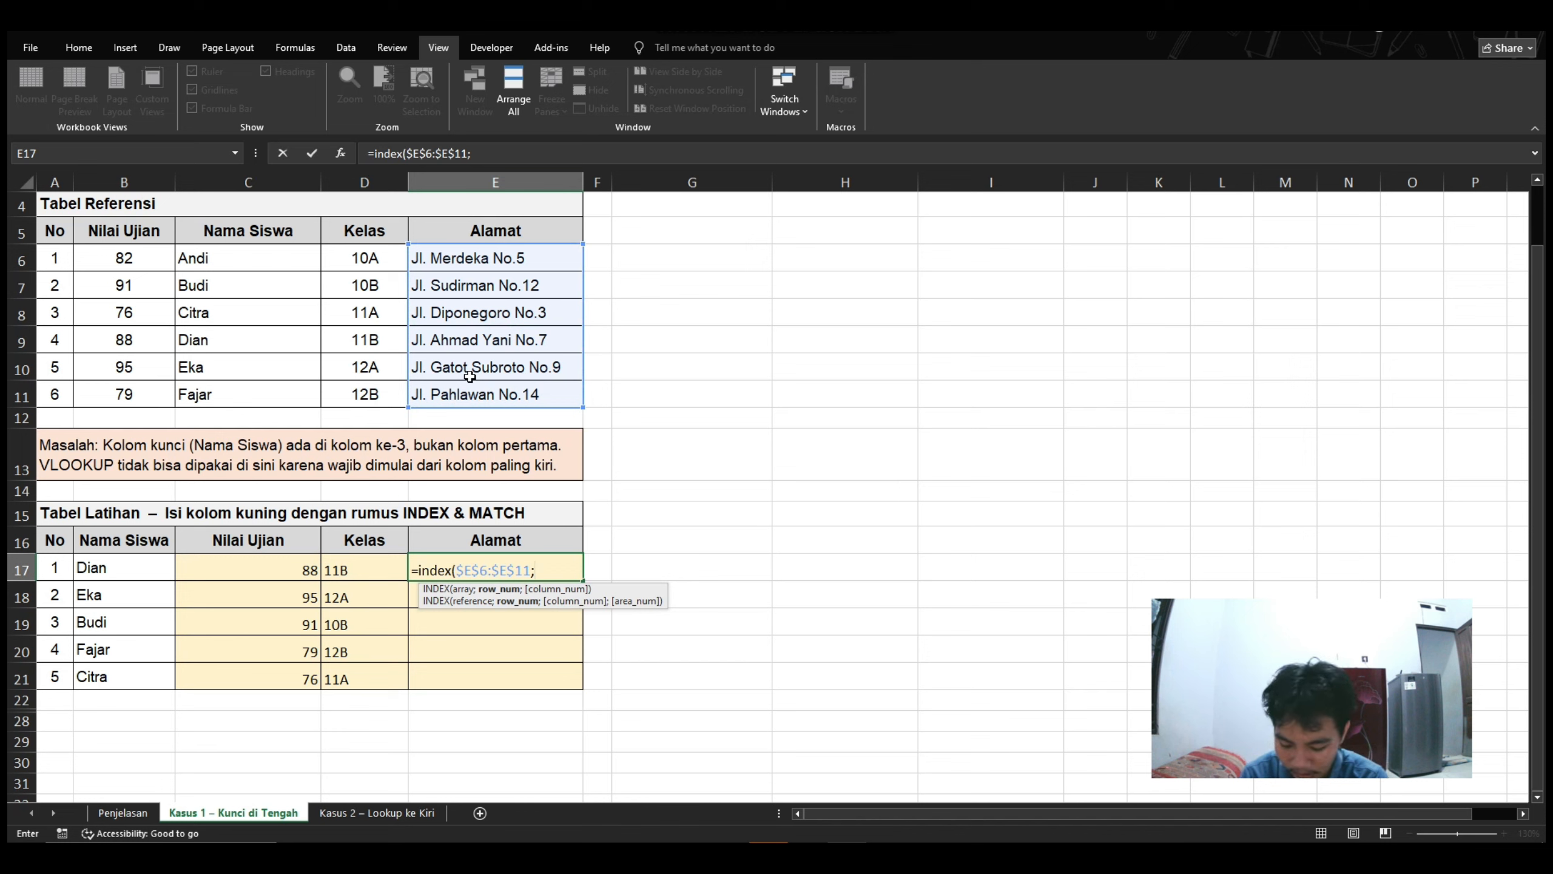
Complete the E17 formula with MATCH(B17;$C$6:$C$11;0) as the INDEX row number
{"action": "type", "text": "match"}
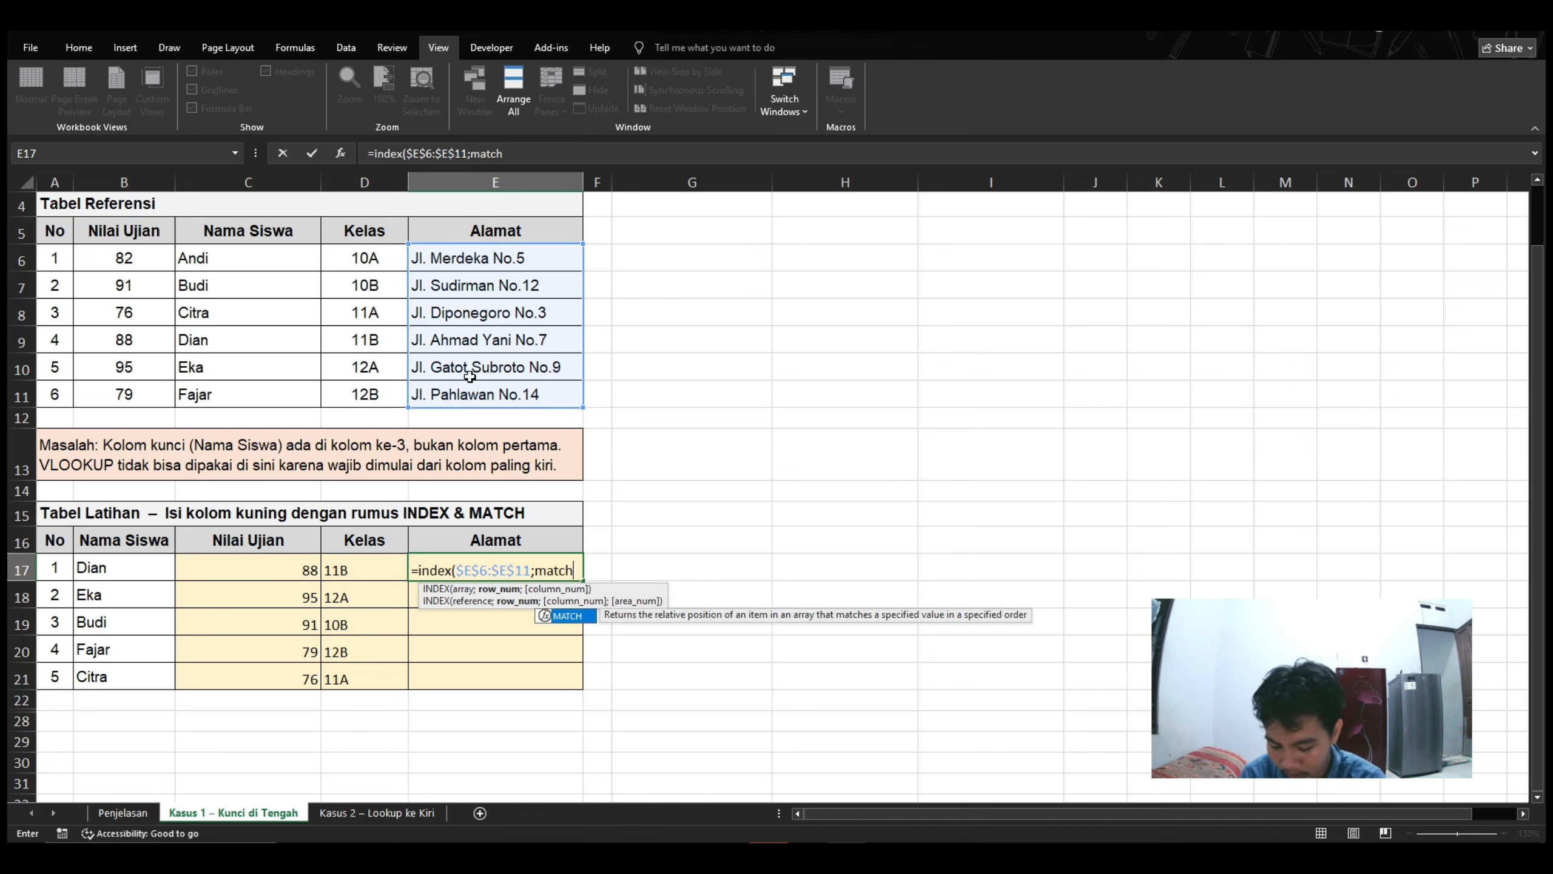
{"action": "type", "text": "("}
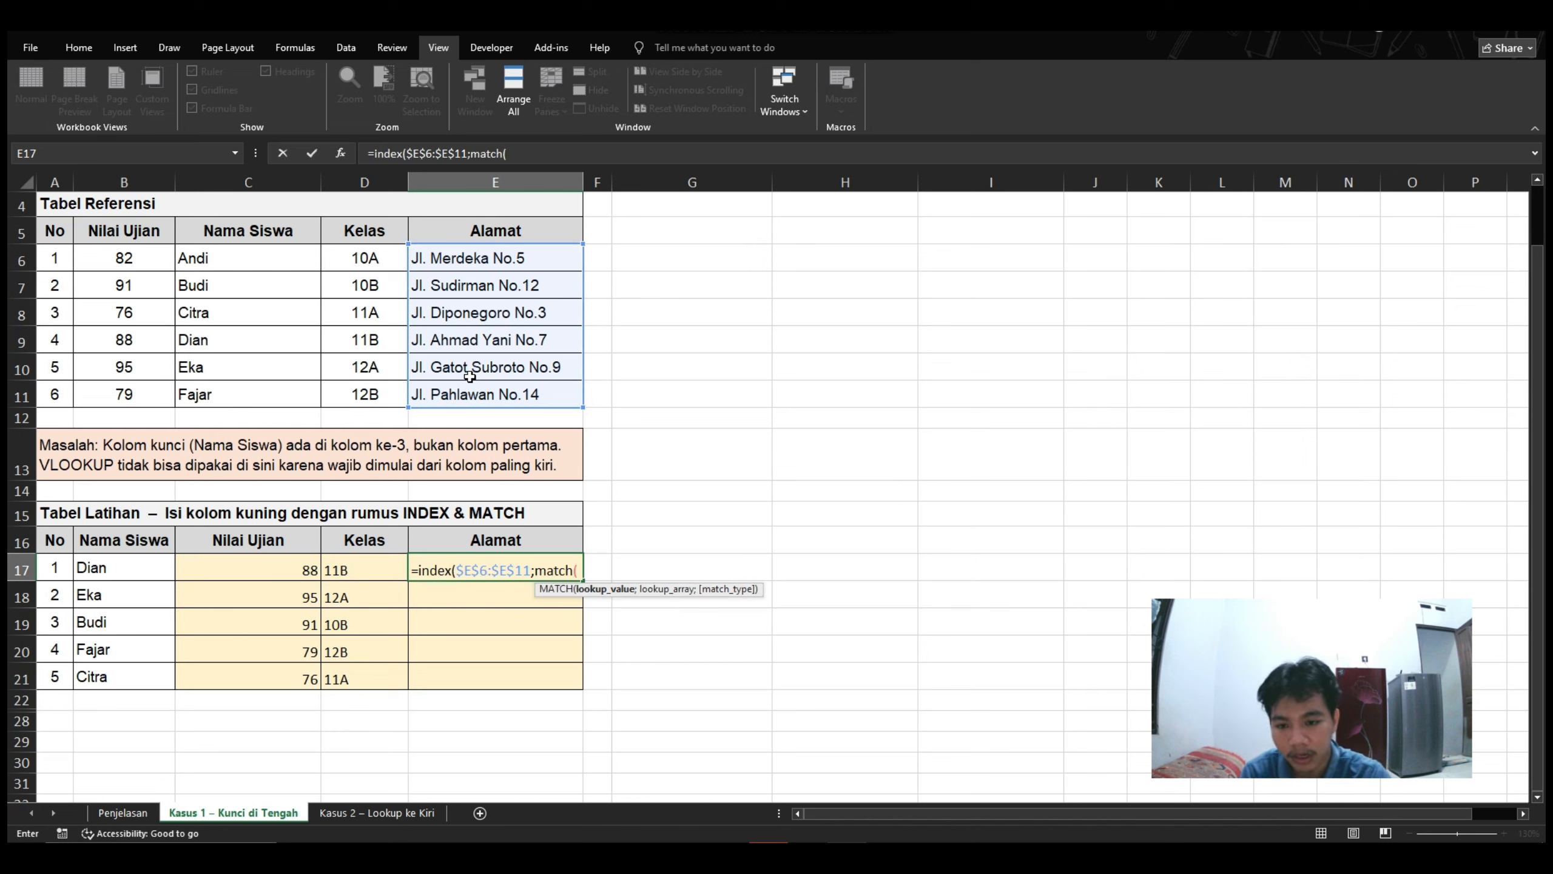
{"action": "left_click", "coordinate": [106, 570]}
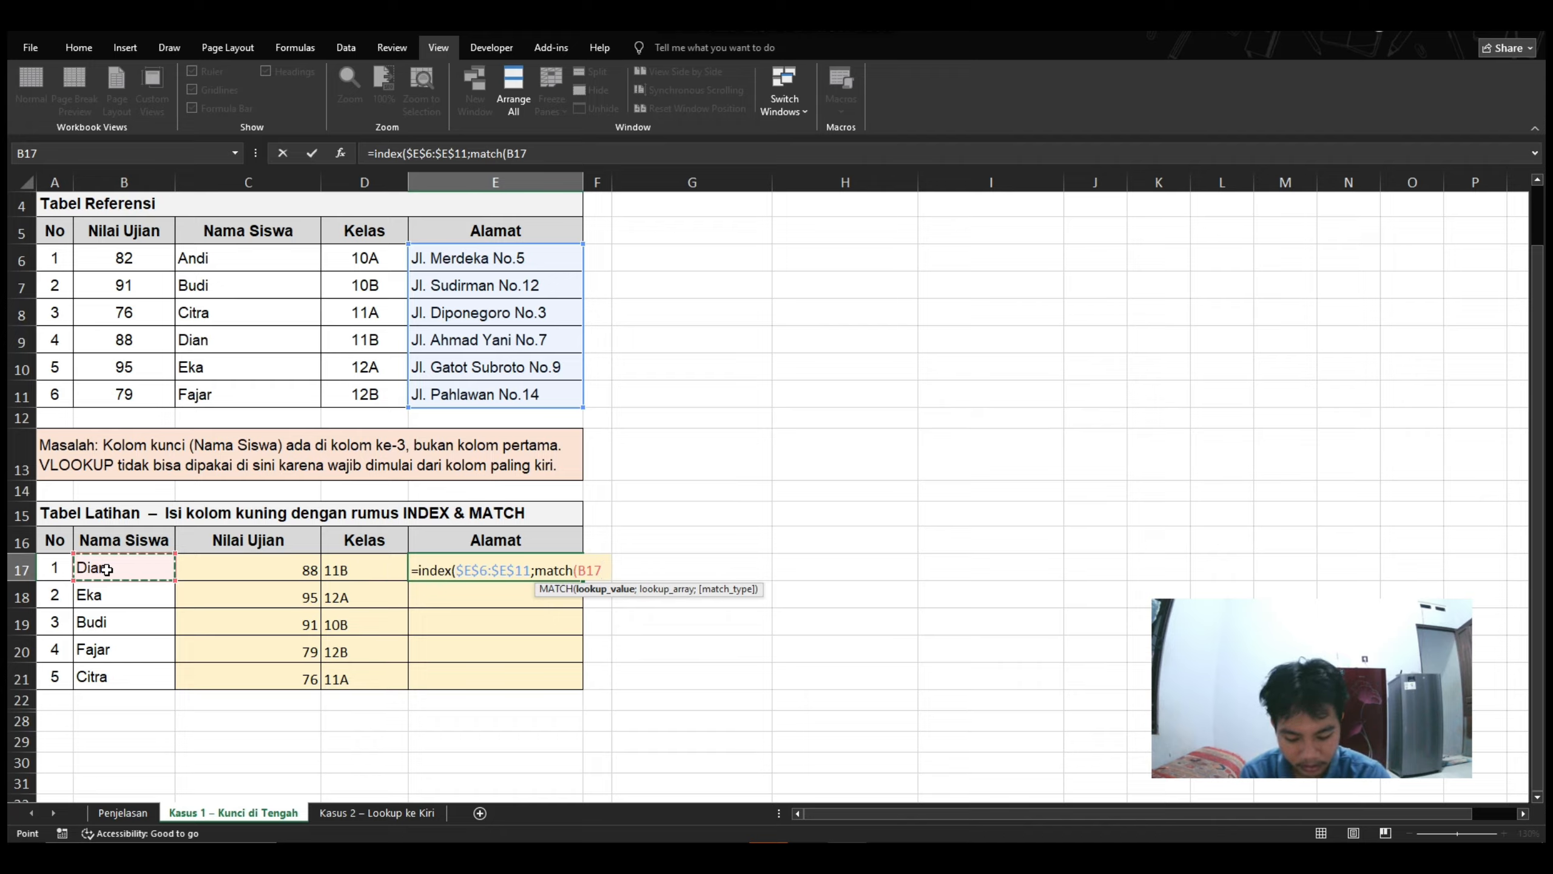
{"action": "type", "text": ";"}
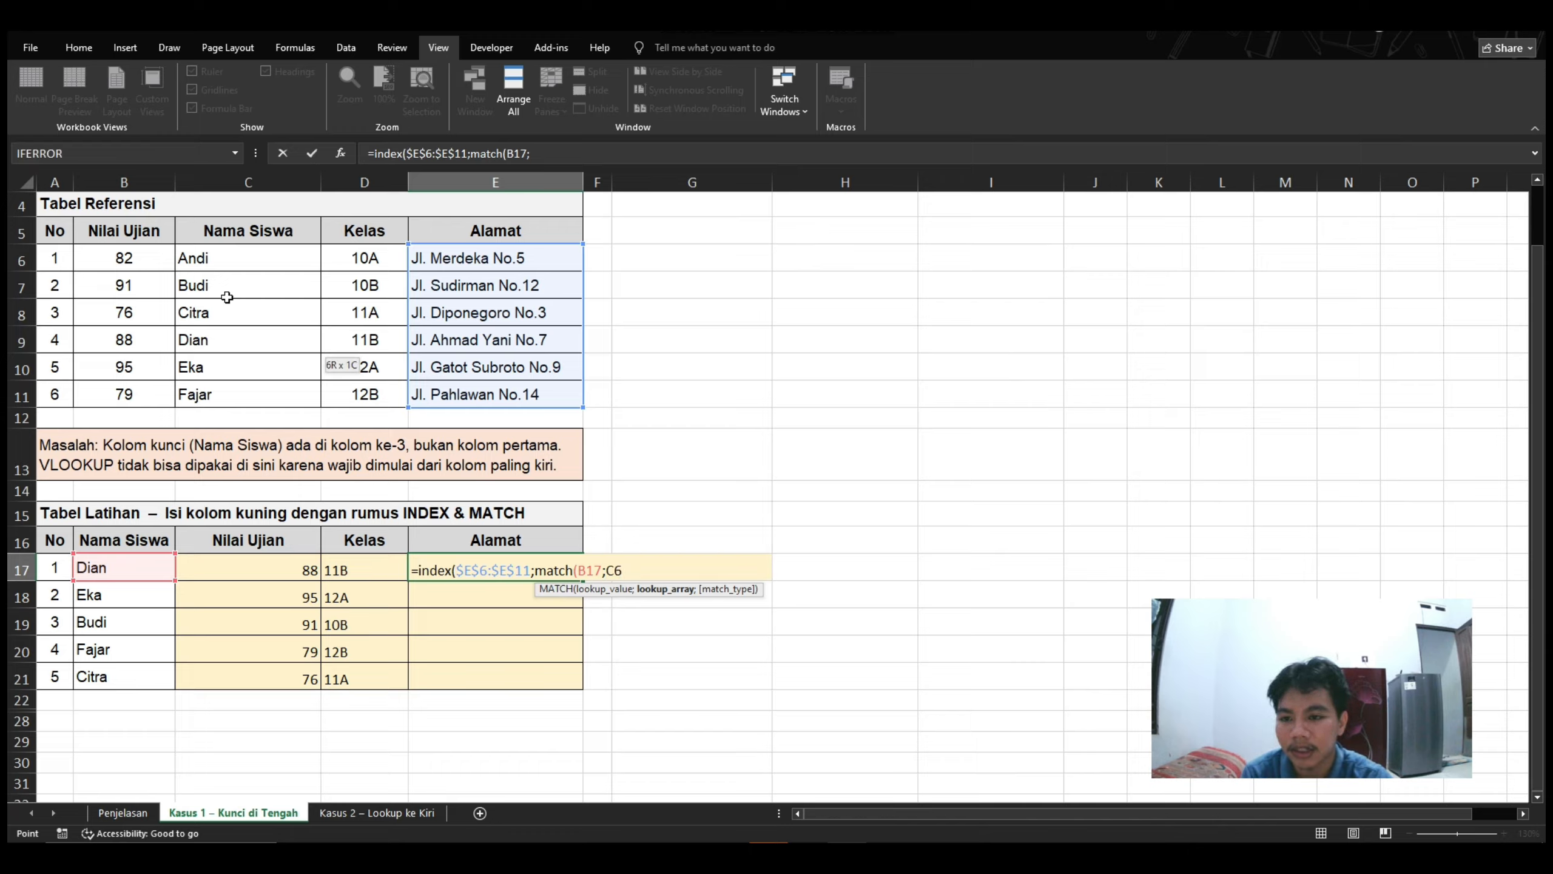
{"action": "left_click", "coordinate": [224, 256]}
{"action": "left_click_drag", "start_coordinate": [238, 345], "coordinate": [234, 392]}
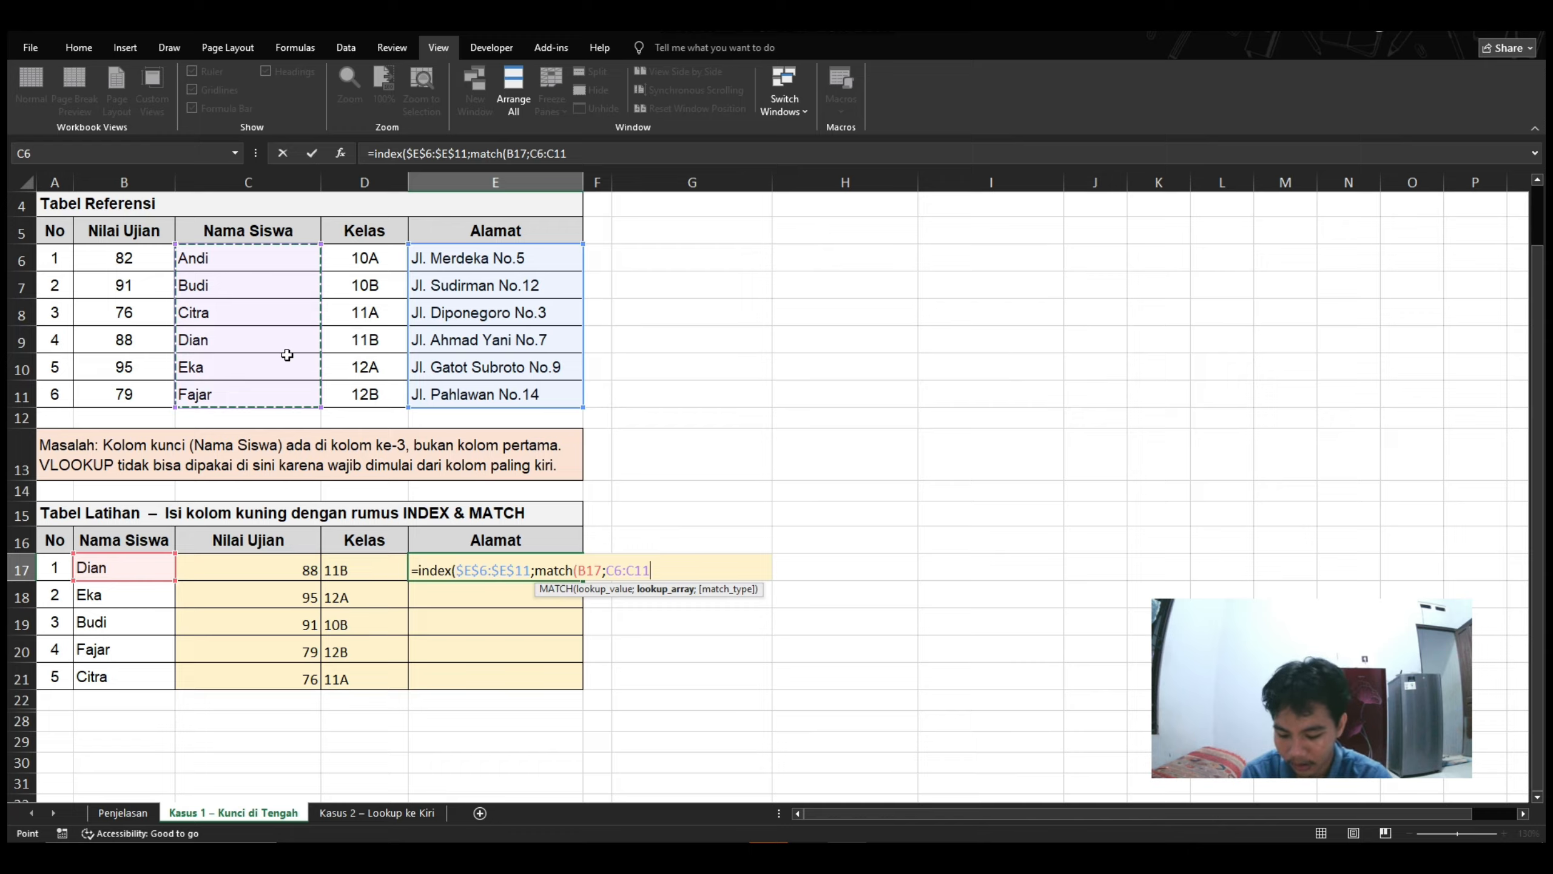
{"action": "key", "text": "F4"}
{"action": "type", "text": ";"}
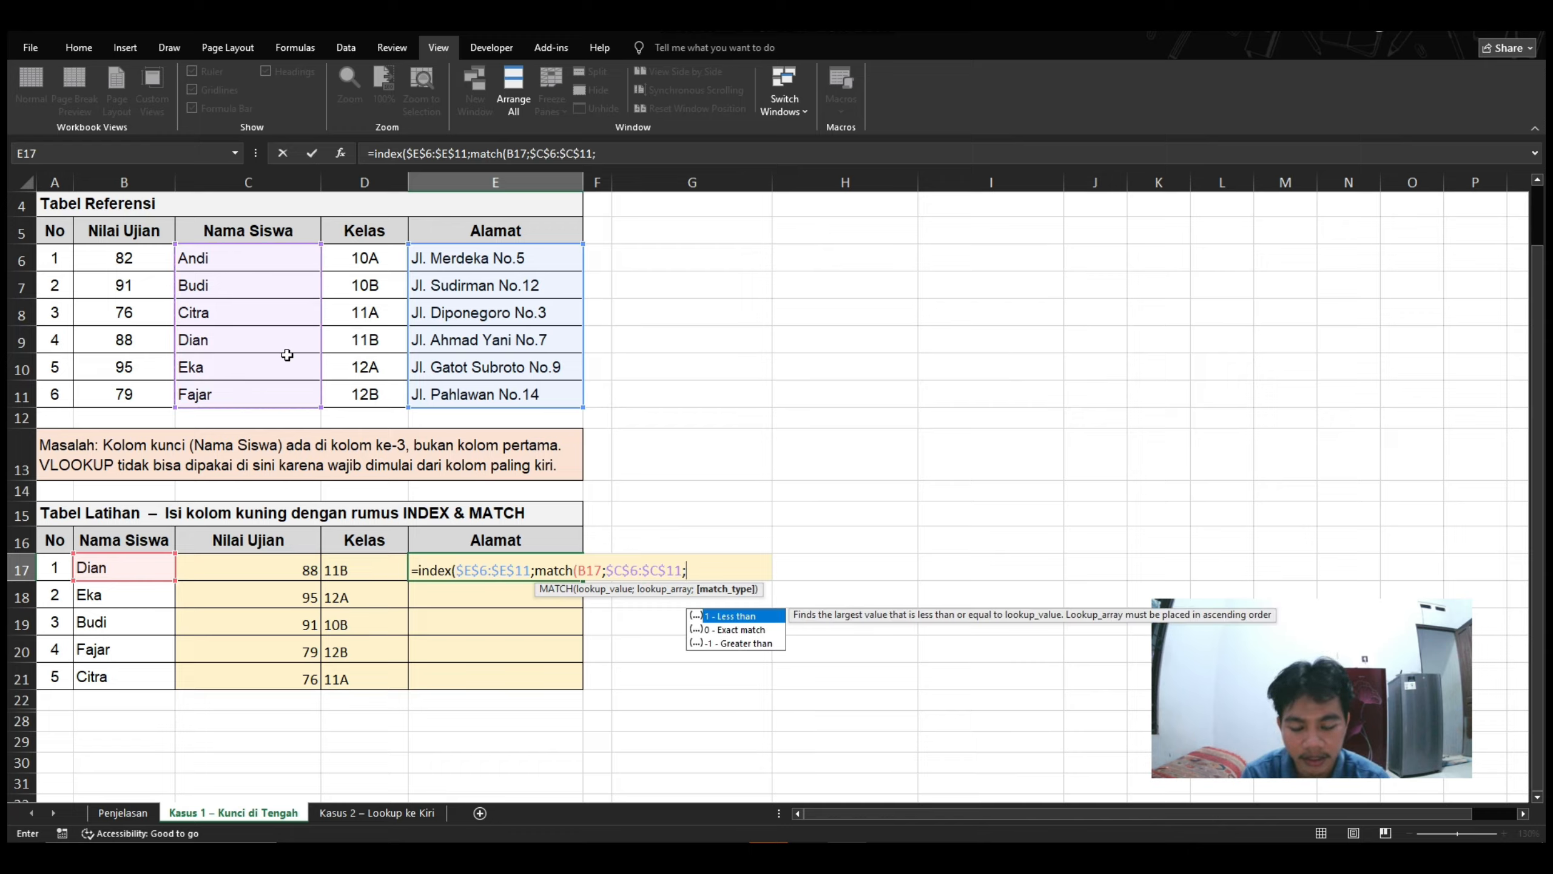
{"action": "type", "text": "0"}
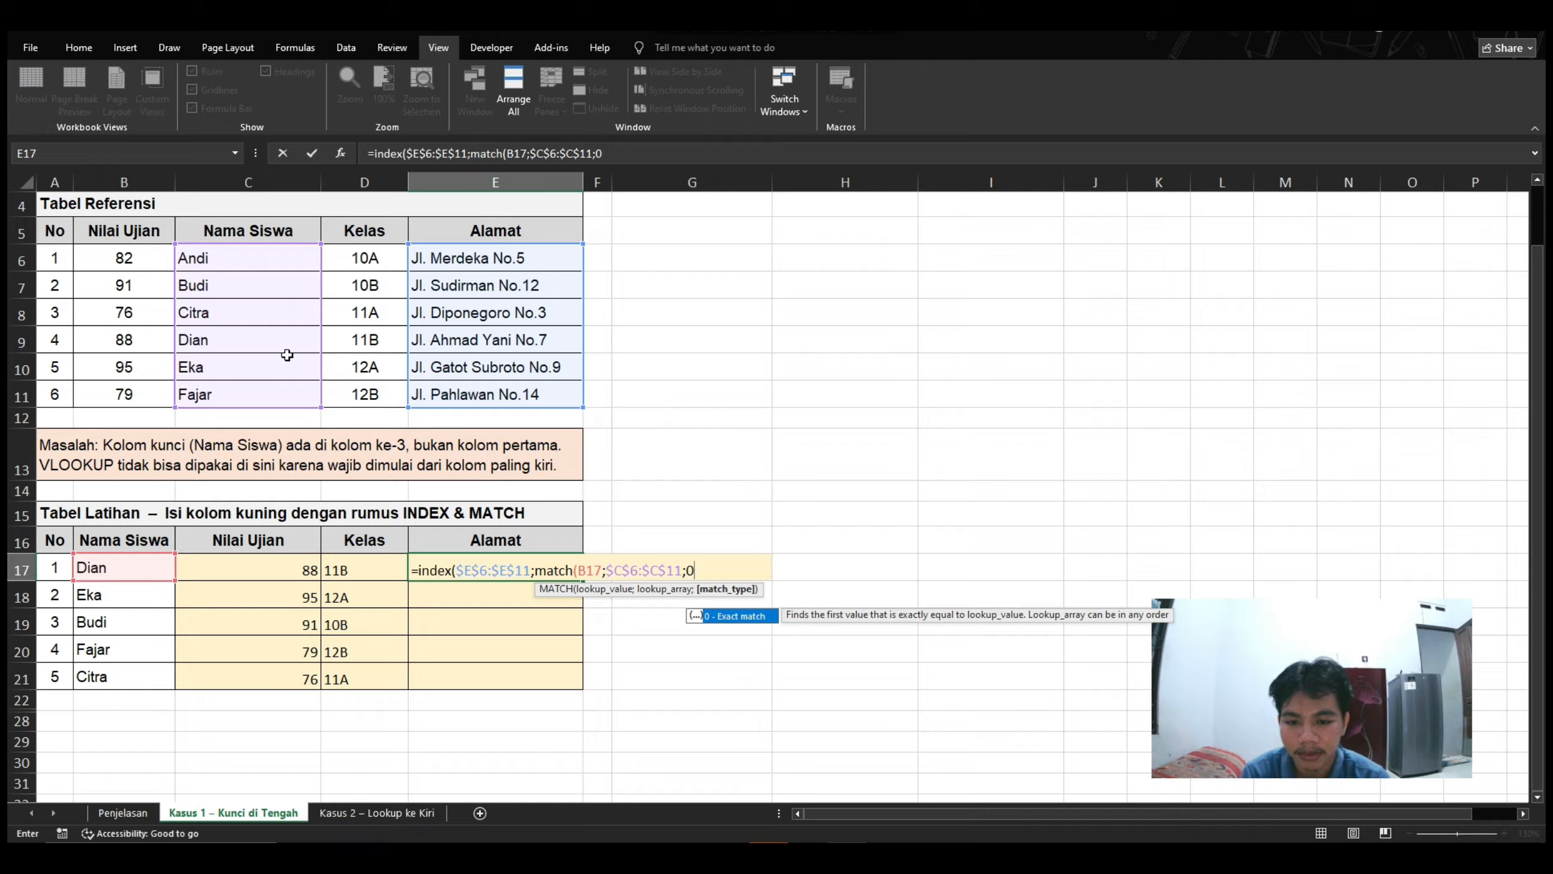
{"action": "type", "text": "))"}
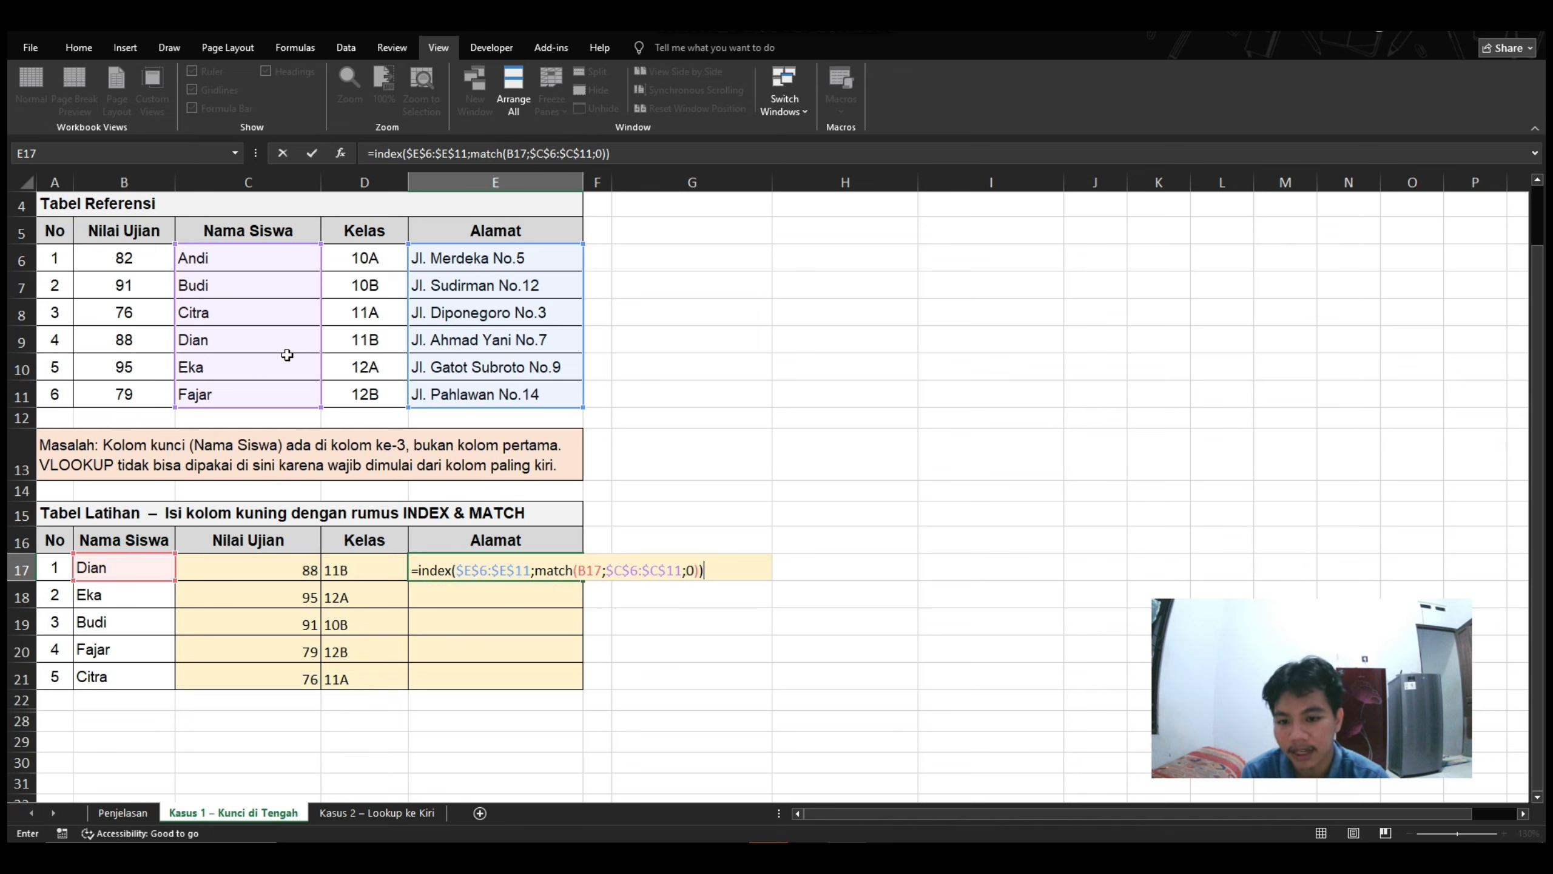
{"action": "key", "text": "Return"}
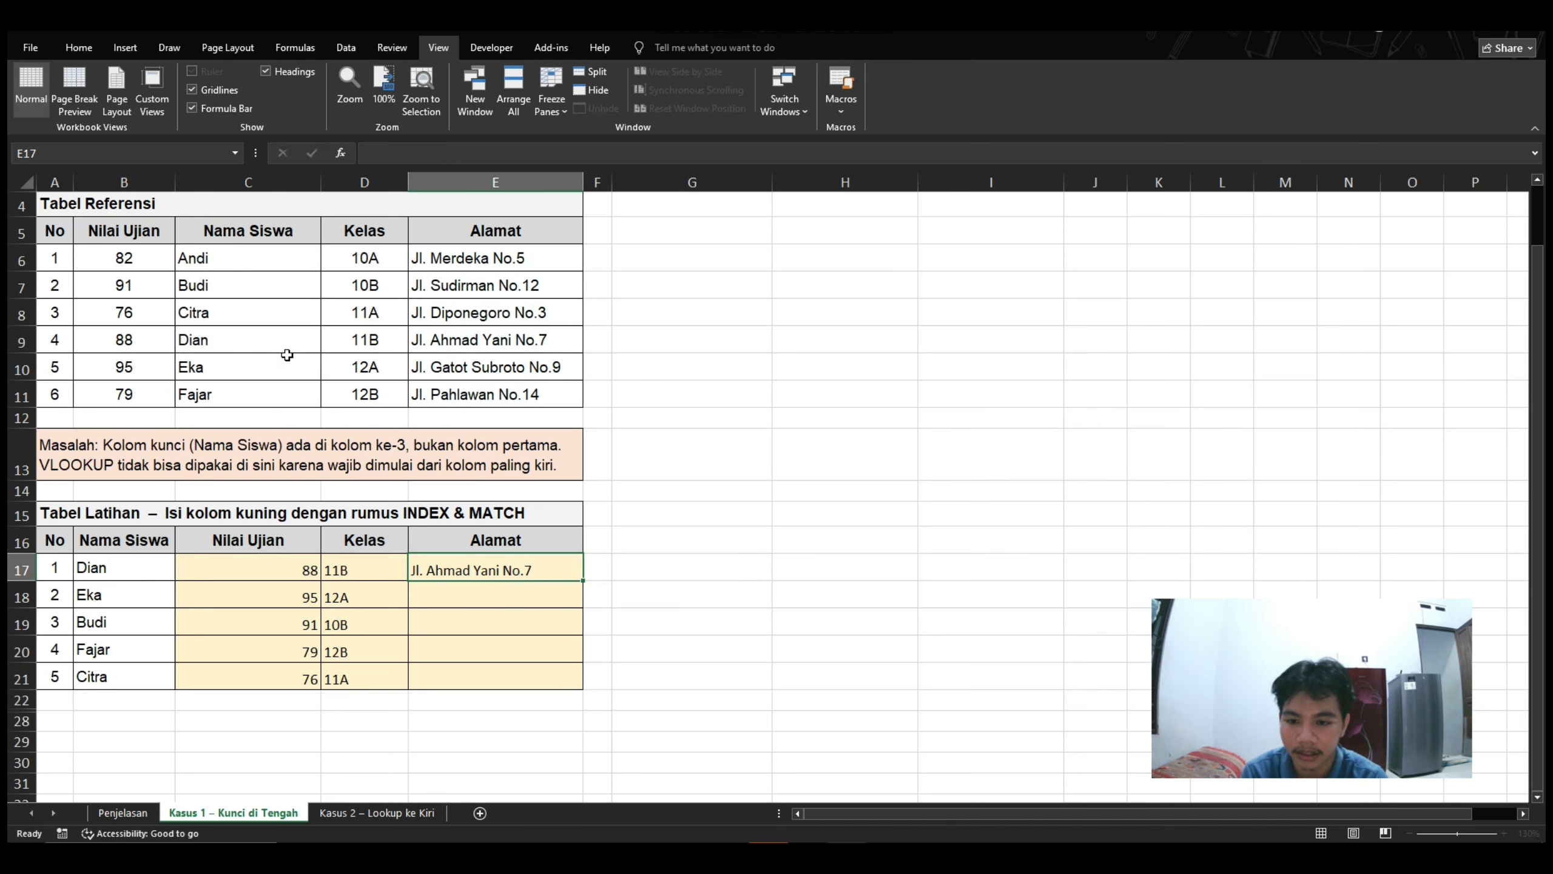
Check the address returned in E17 against the same student's row in the reference table
{"action": "left_click", "coordinate": [444, 567]}
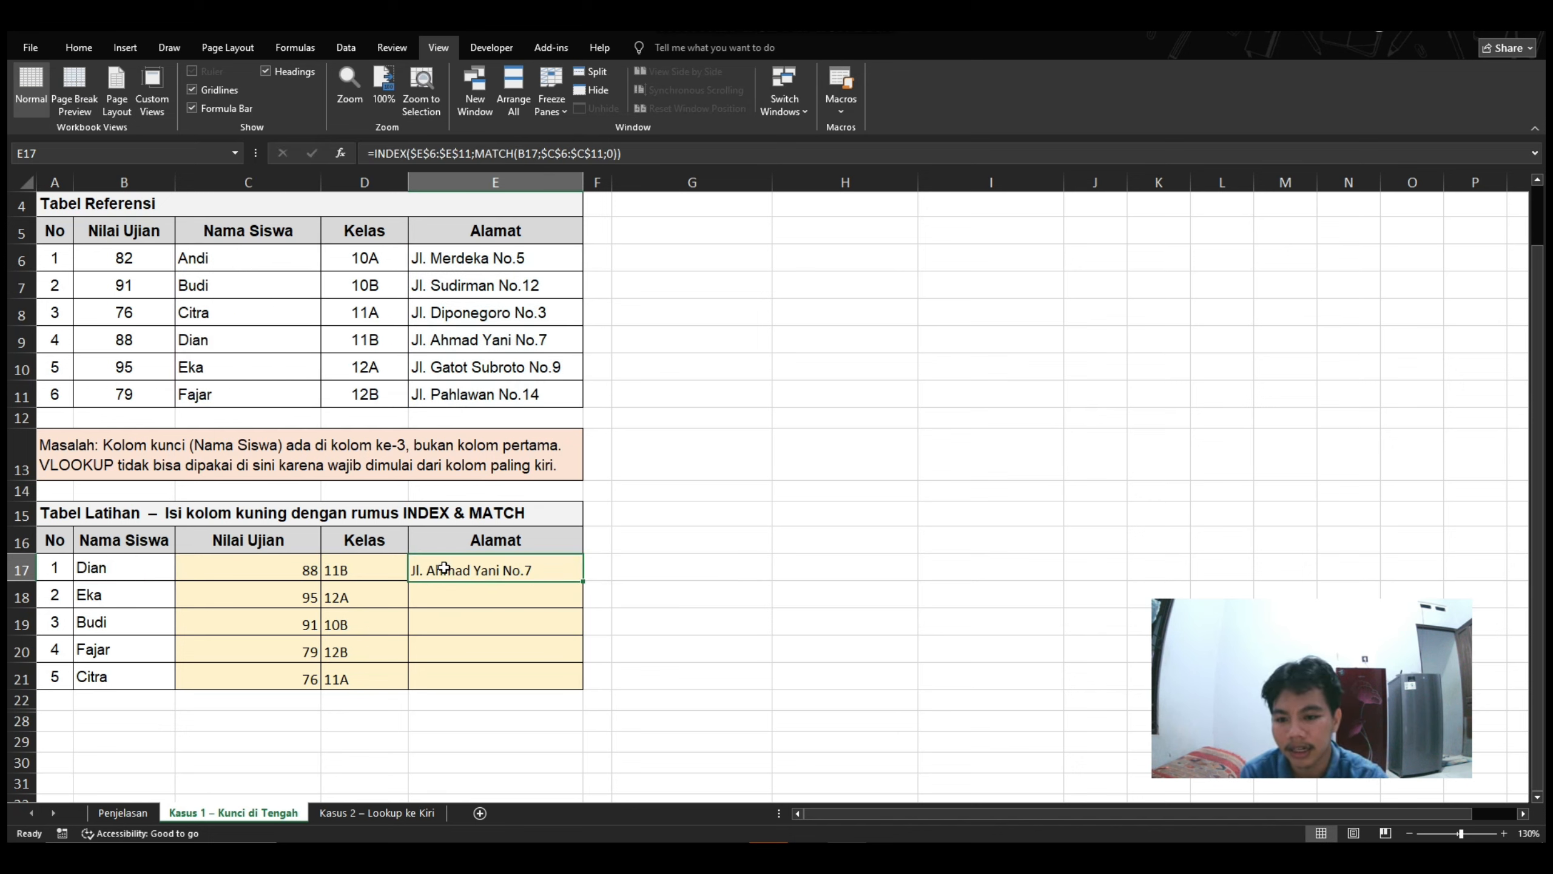
{"action": "left_click", "coordinate": [101, 562]}
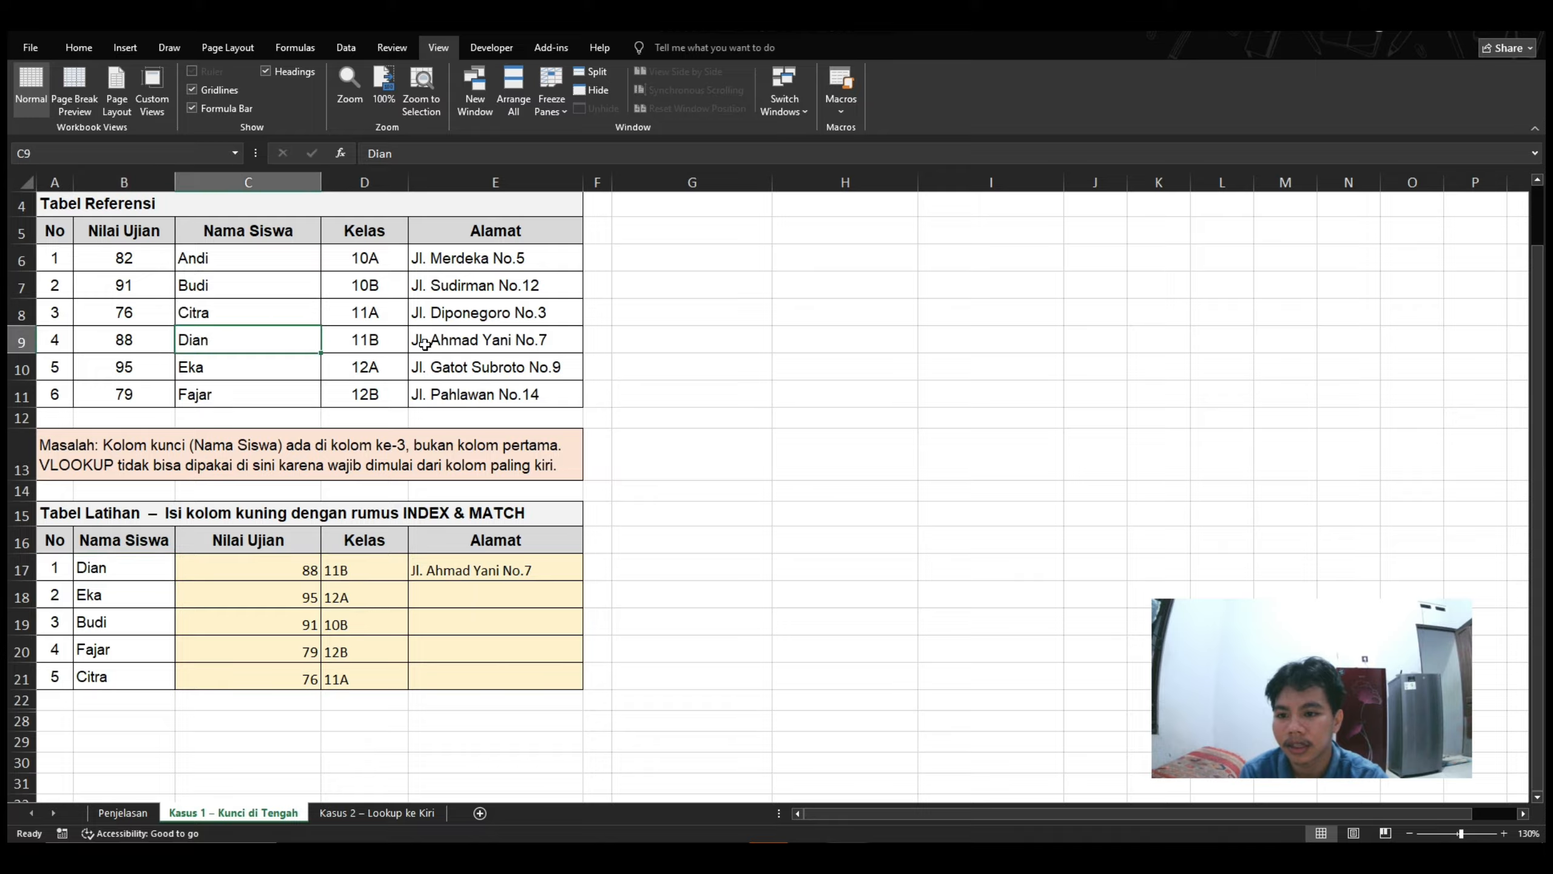
{"action": "left_click", "coordinate": [449, 346]}
Fill the E17 formula down the Alamat column through E21 and review the completed range C17:E21
{"action": "left_click", "coordinate": [484, 575]}
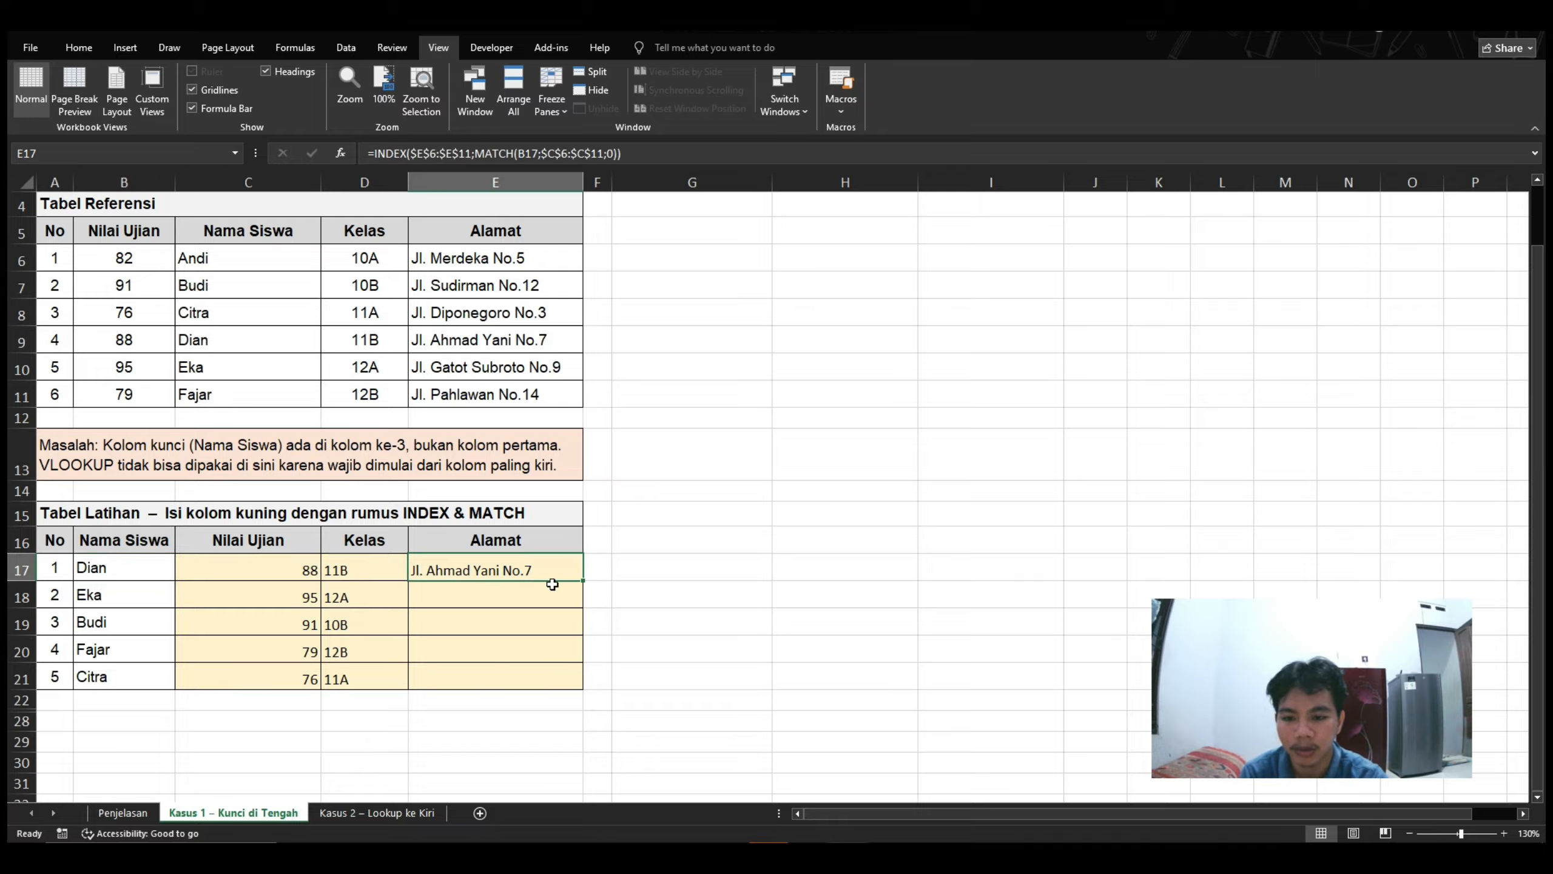
{"action": "double_click", "coordinate": [584, 584]}
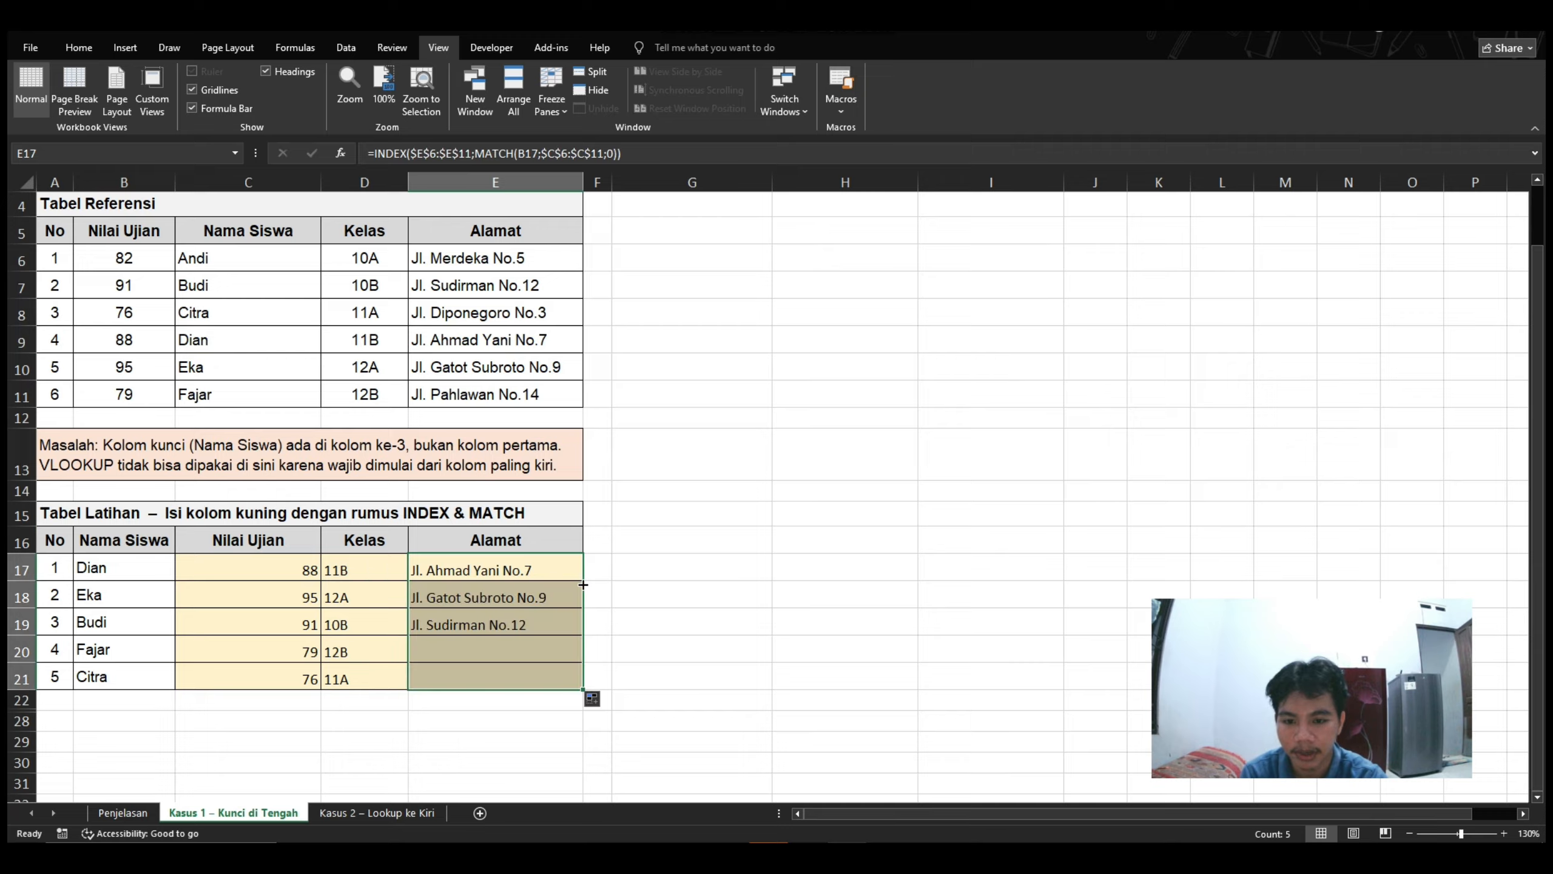
{"action": "left_click", "coordinate": [646, 532]}
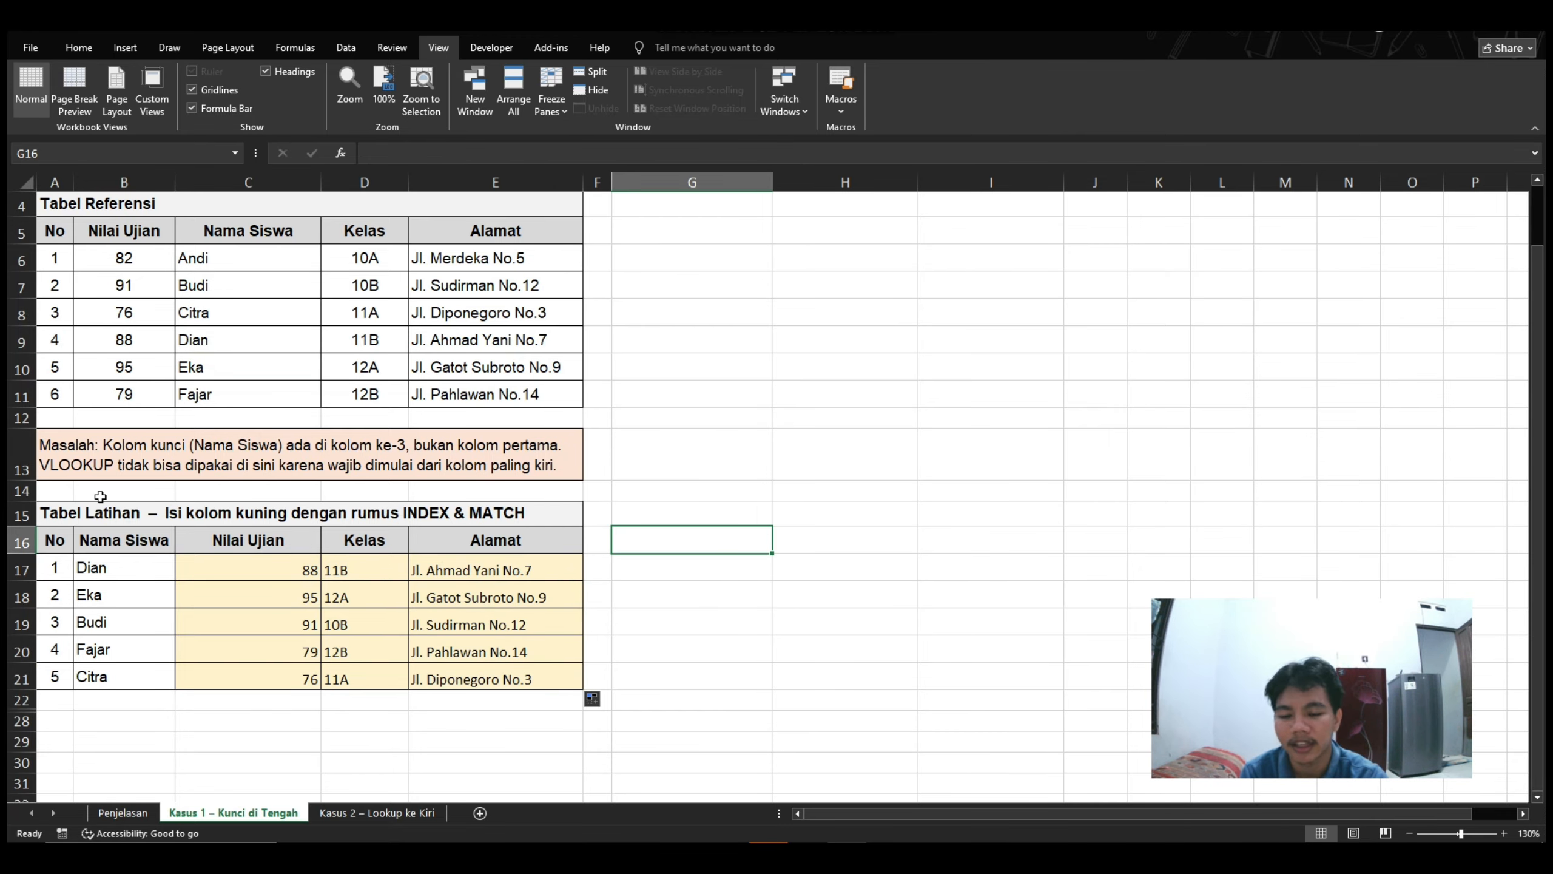
{"action": "left_click_drag", "start_coordinate": [238, 572], "coordinate": [498, 678]}
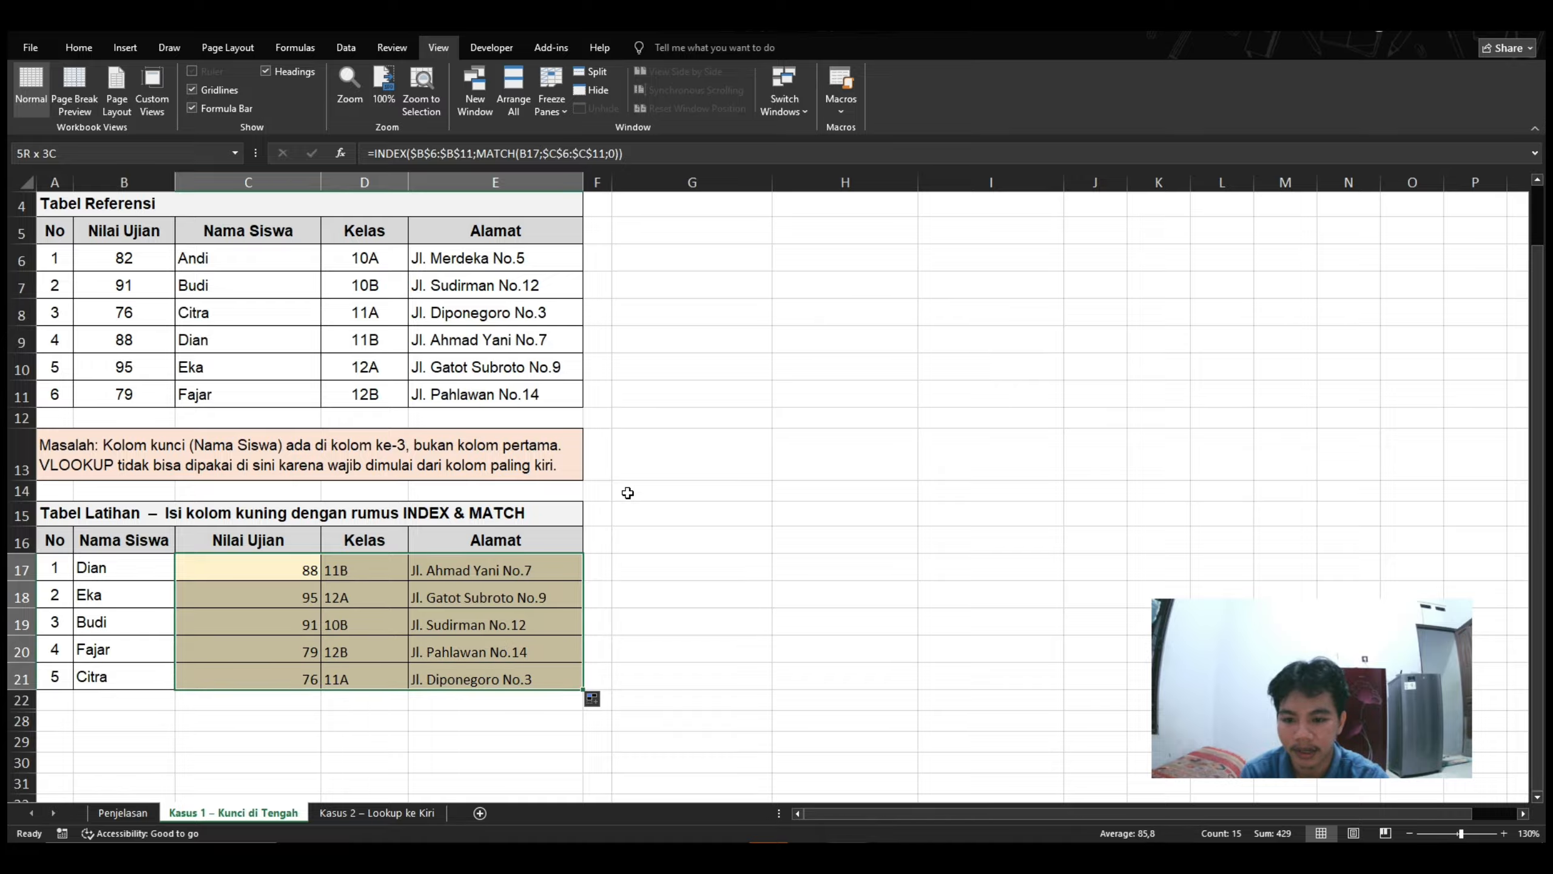
{"action": "left_click", "coordinate": [772, 475]}
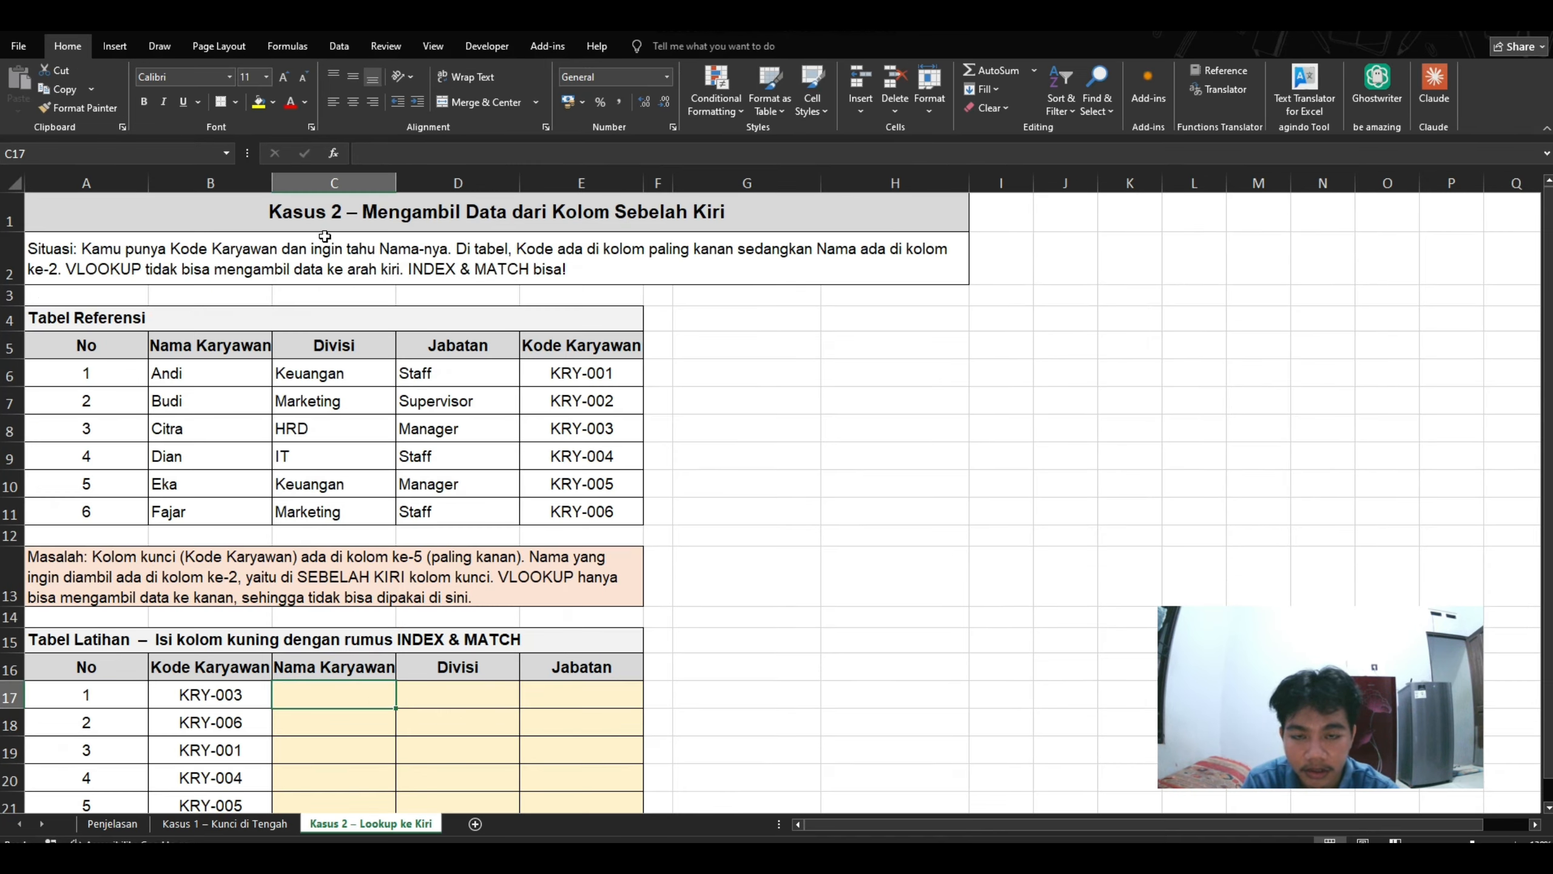
Read the Kasus 2 title and its situation text about looking up a name from the employee code
{"action": "left_click", "coordinate": [254, 203]}
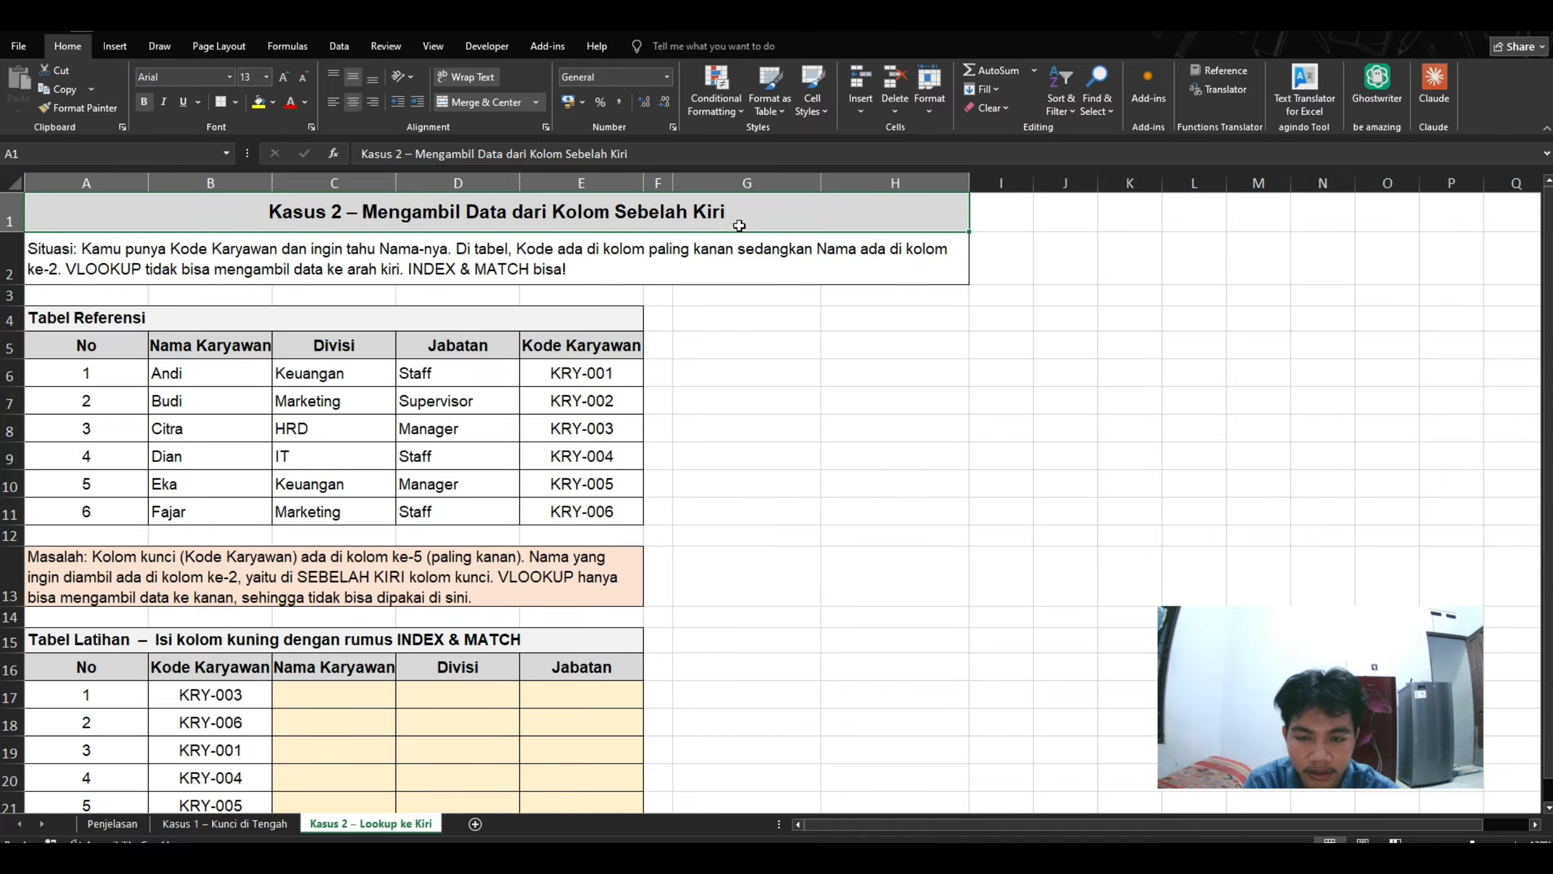
{"action": "left_click", "coordinate": [716, 339]}
{"action": "scroll", "coordinate": [586, 239], "scroll_direction": "down", "scroll_amount": 1}
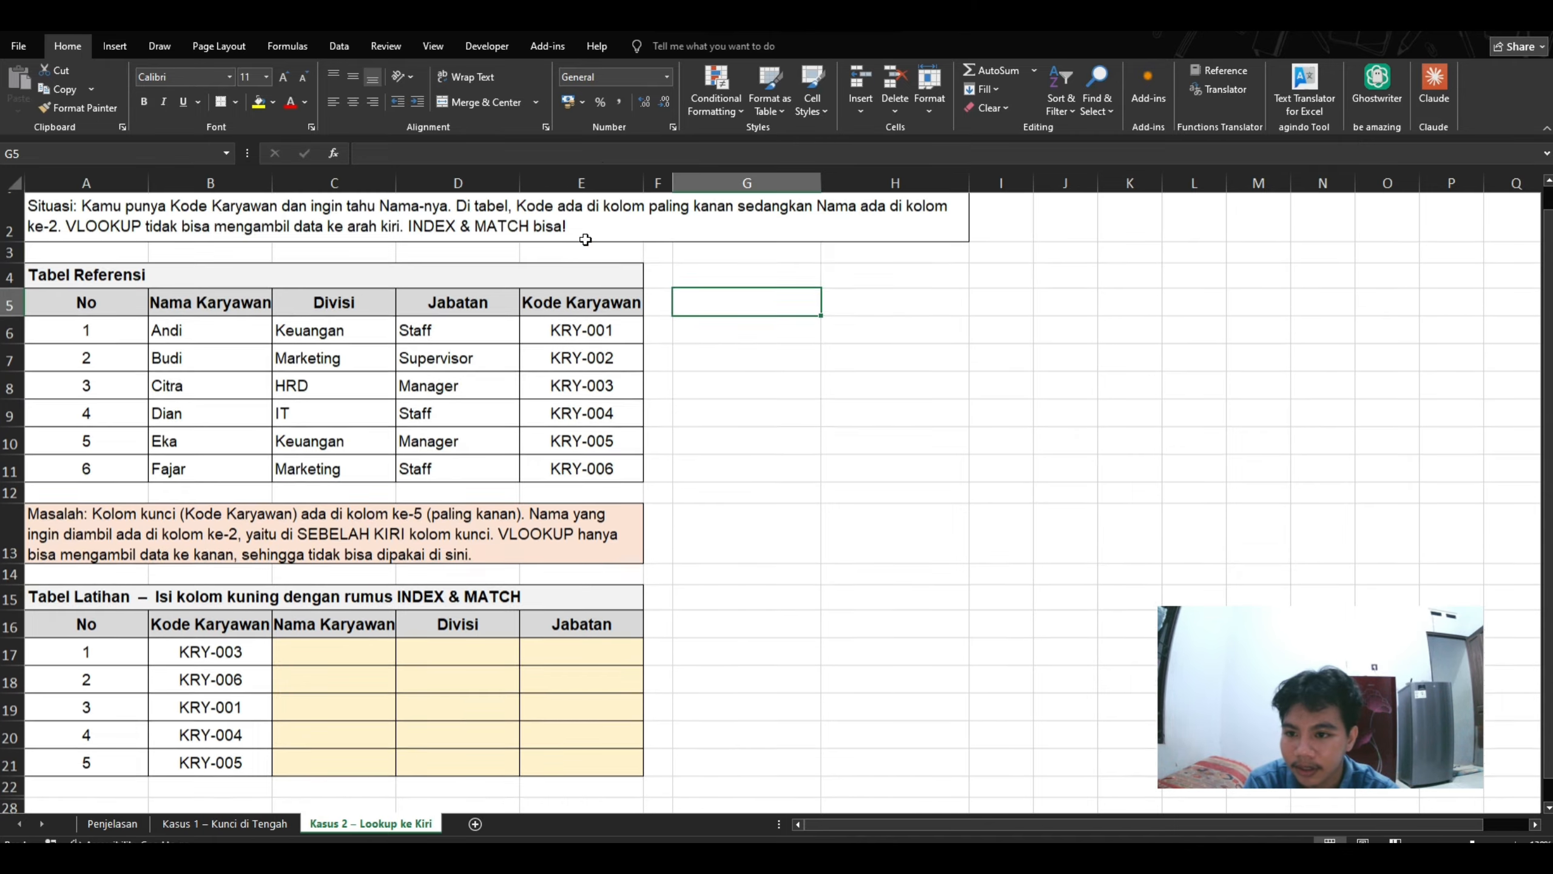
{"action": "scroll", "coordinate": [586, 239], "scroll_direction": "up", "scroll_amount": 1}
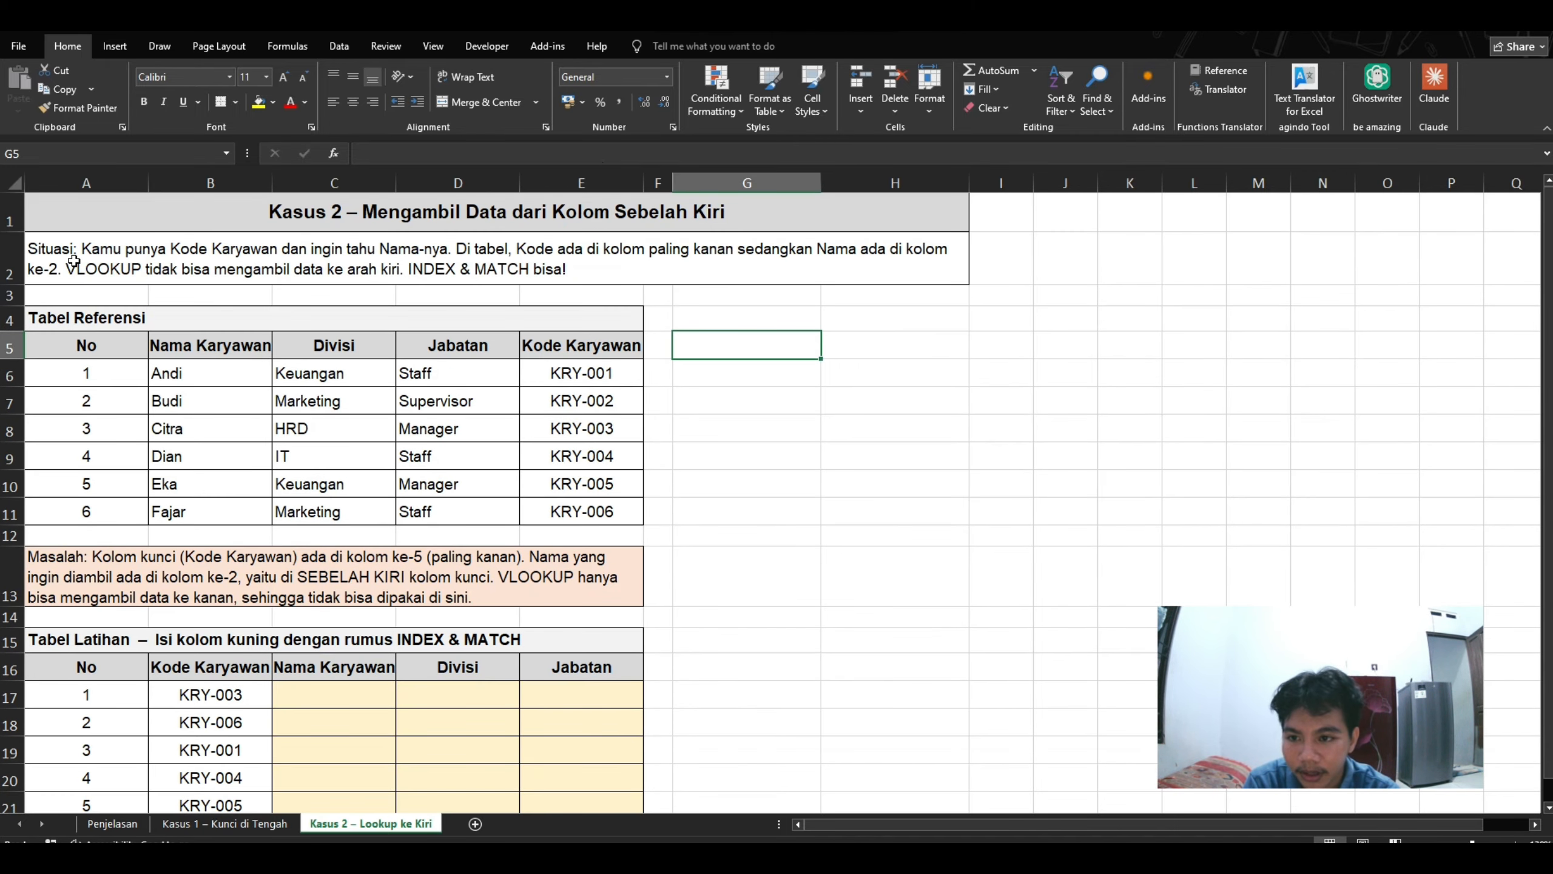
{"action": "left_click", "coordinate": [280, 269]}
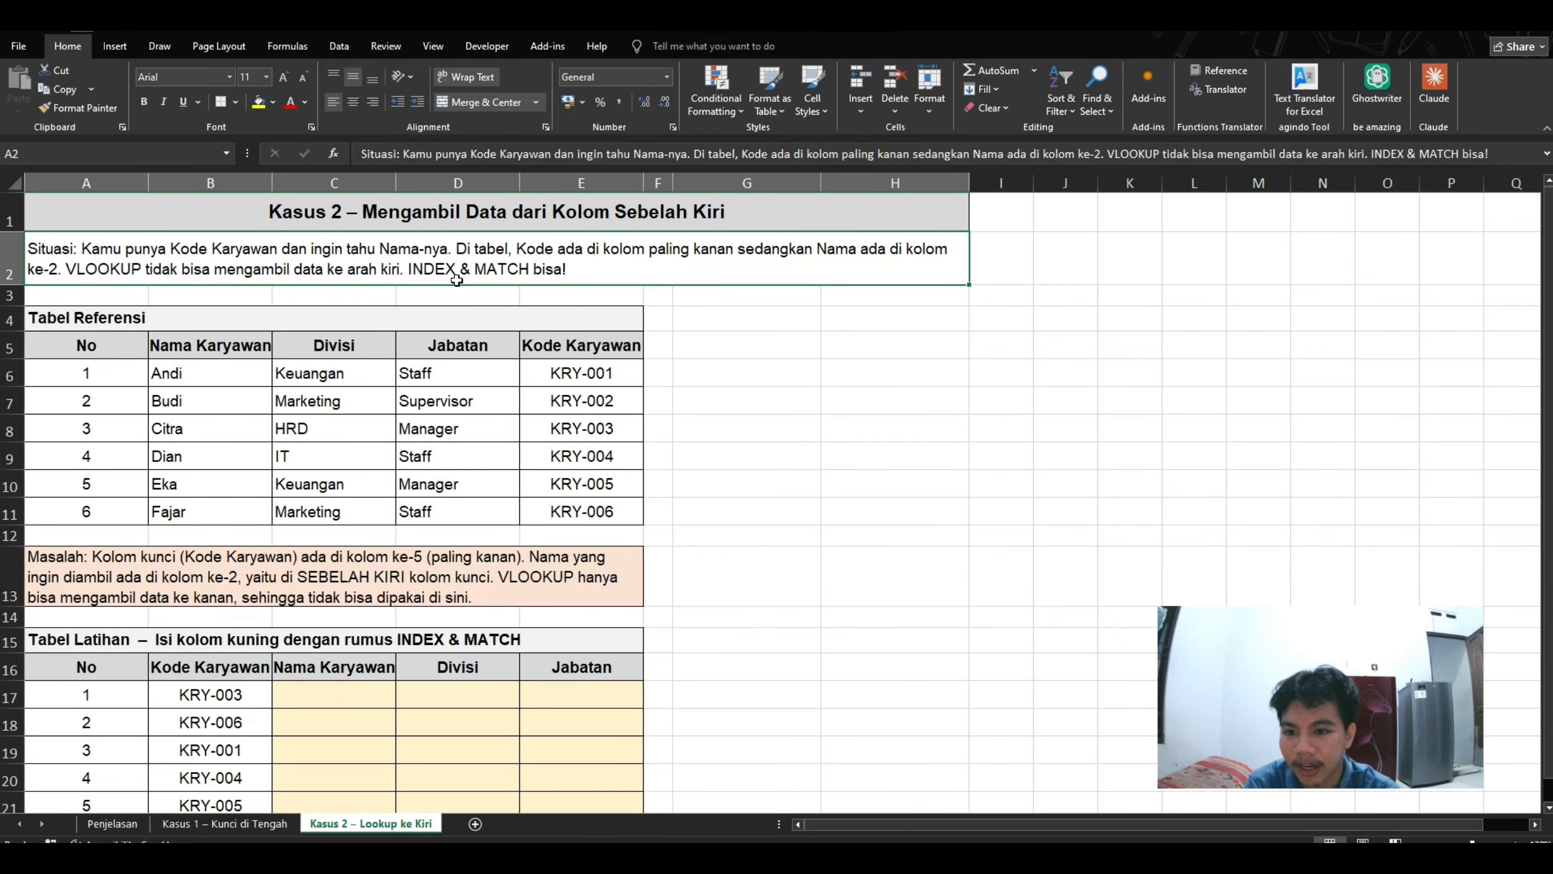
{"action": "scroll", "coordinate": [457, 281], "scroll_direction": "down", "scroll_amount": 1}
{"action": "scroll", "coordinate": [244, 294], "scroll_direction": "up", "scroll_amount": 1}
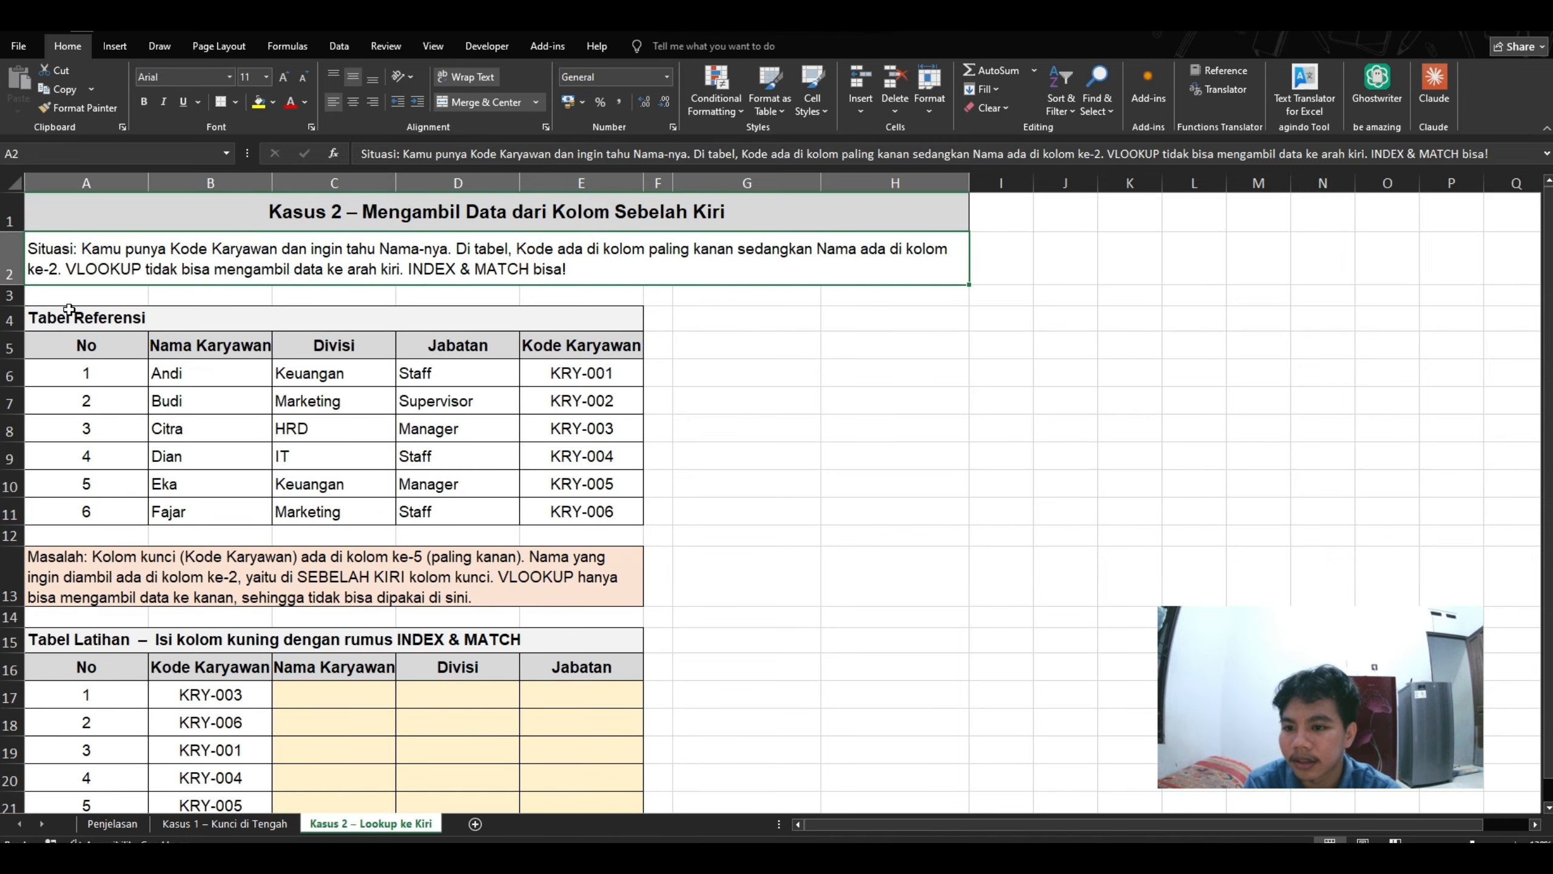
Examine the Kasus 2 reference table and compare the practice table's employee codes with its Kode Karyawan column
{"action": "left_click_drag", "start_coordinate": [333, 321], "coordinate": [443, 508]}
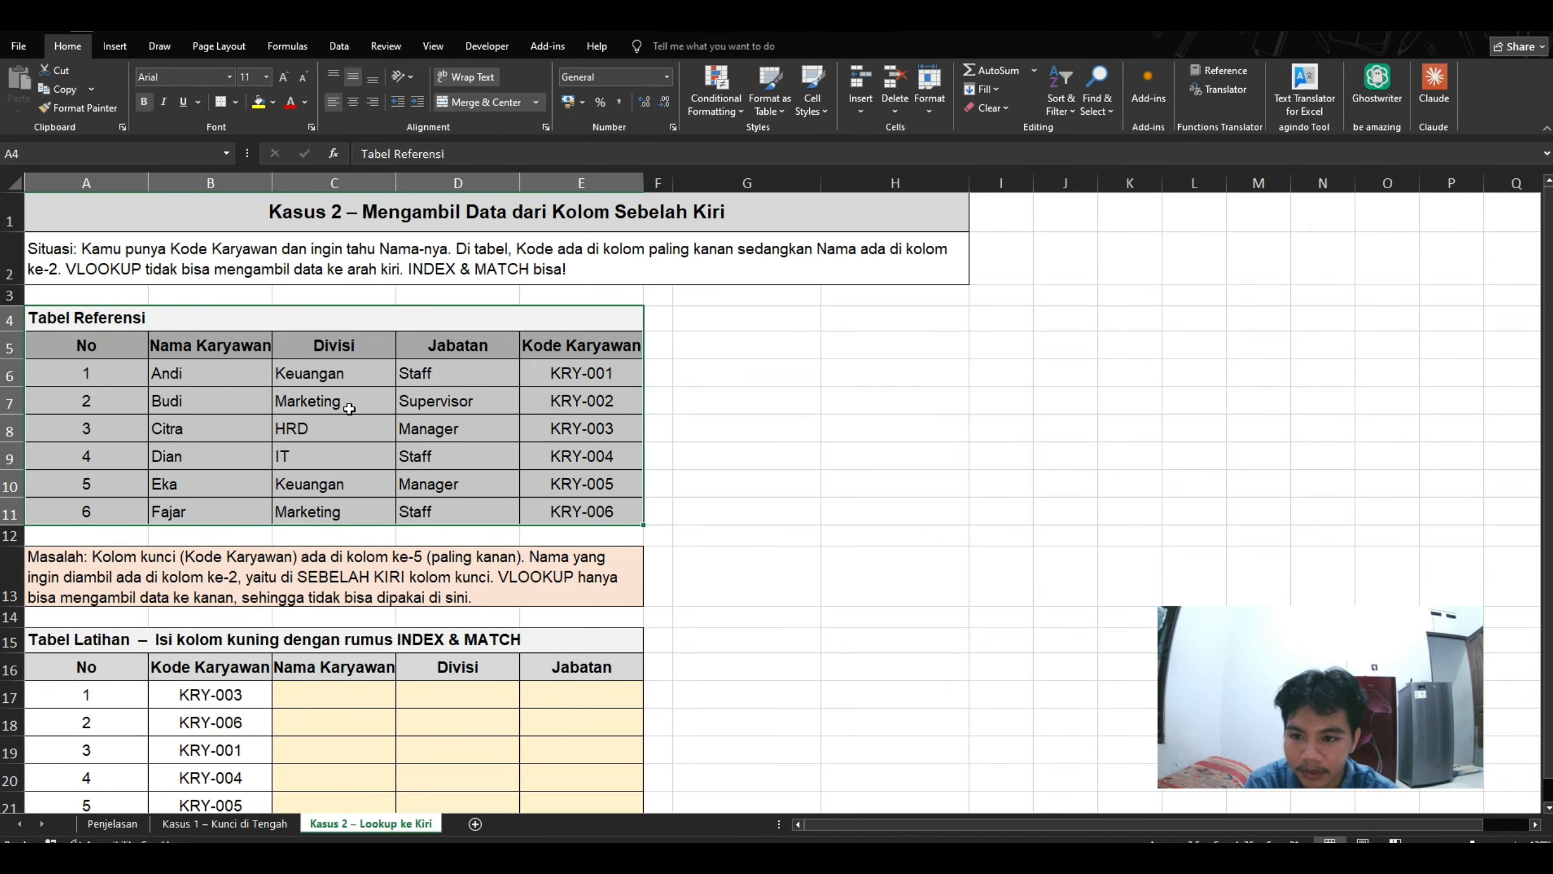
{"action": "scroll", "coordinate": [346, 407], "scroll_direction": "down", "scroll_amount": 1}
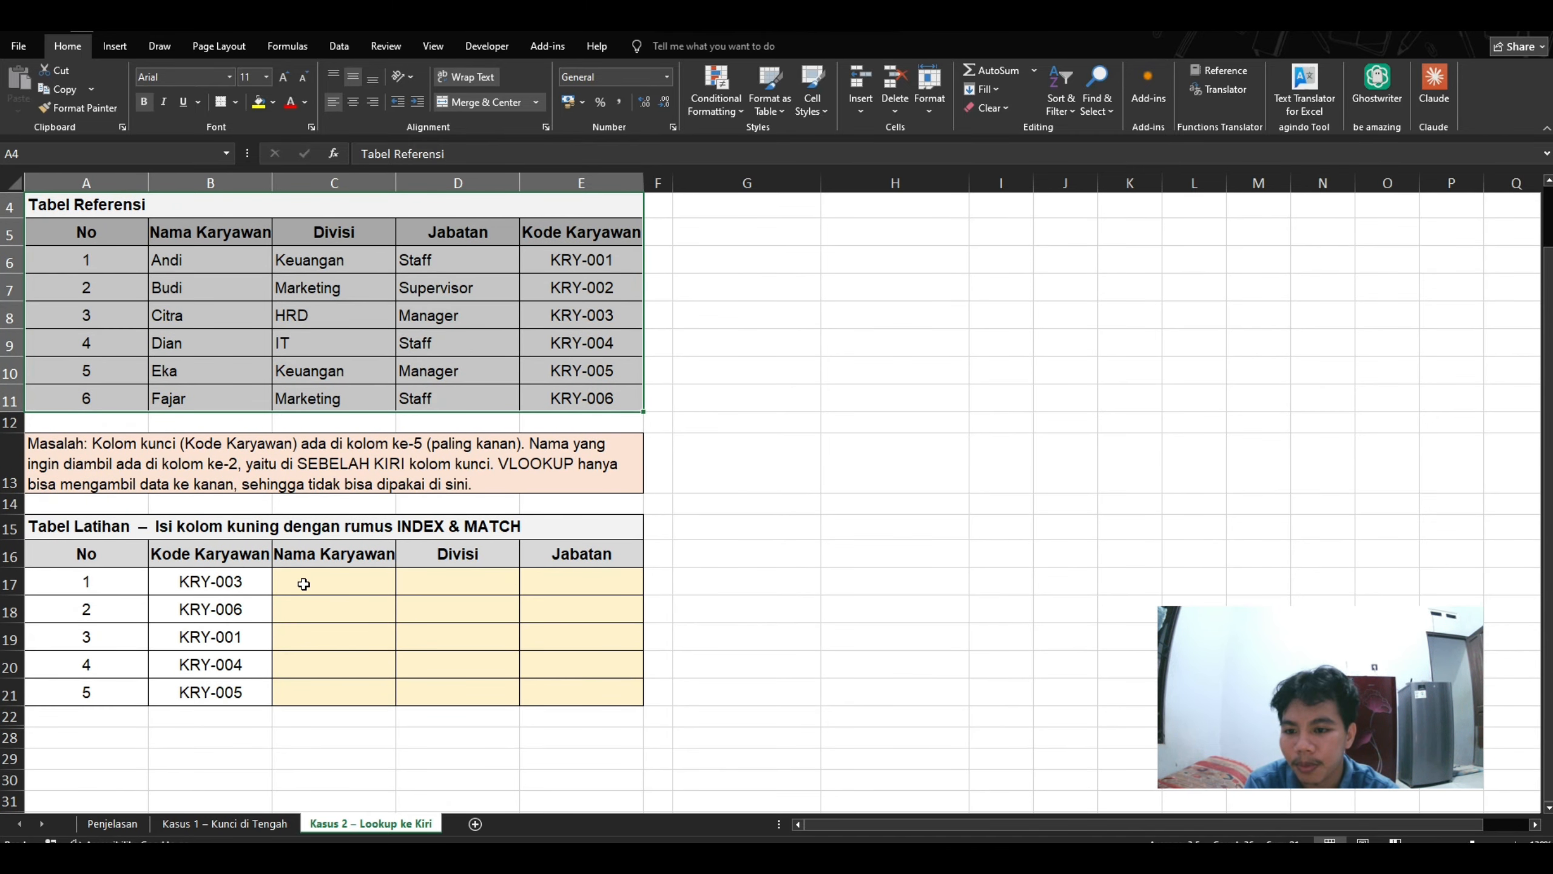
{"action": "left_click", "coordinate": [293, 669]}
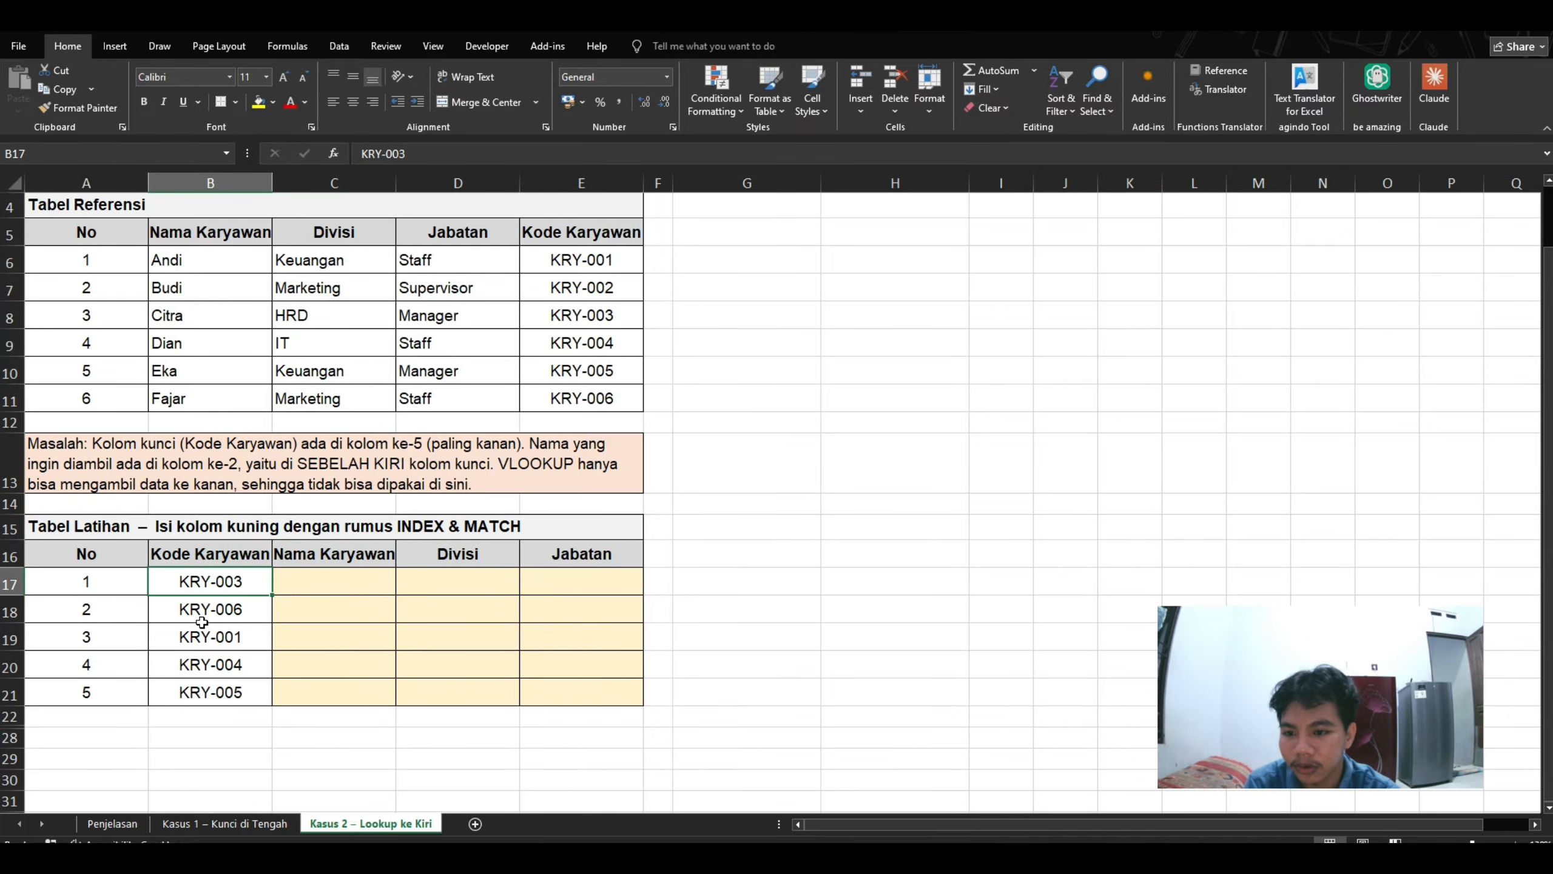
{"action": "left_click", "coordinate": [182, 588]}
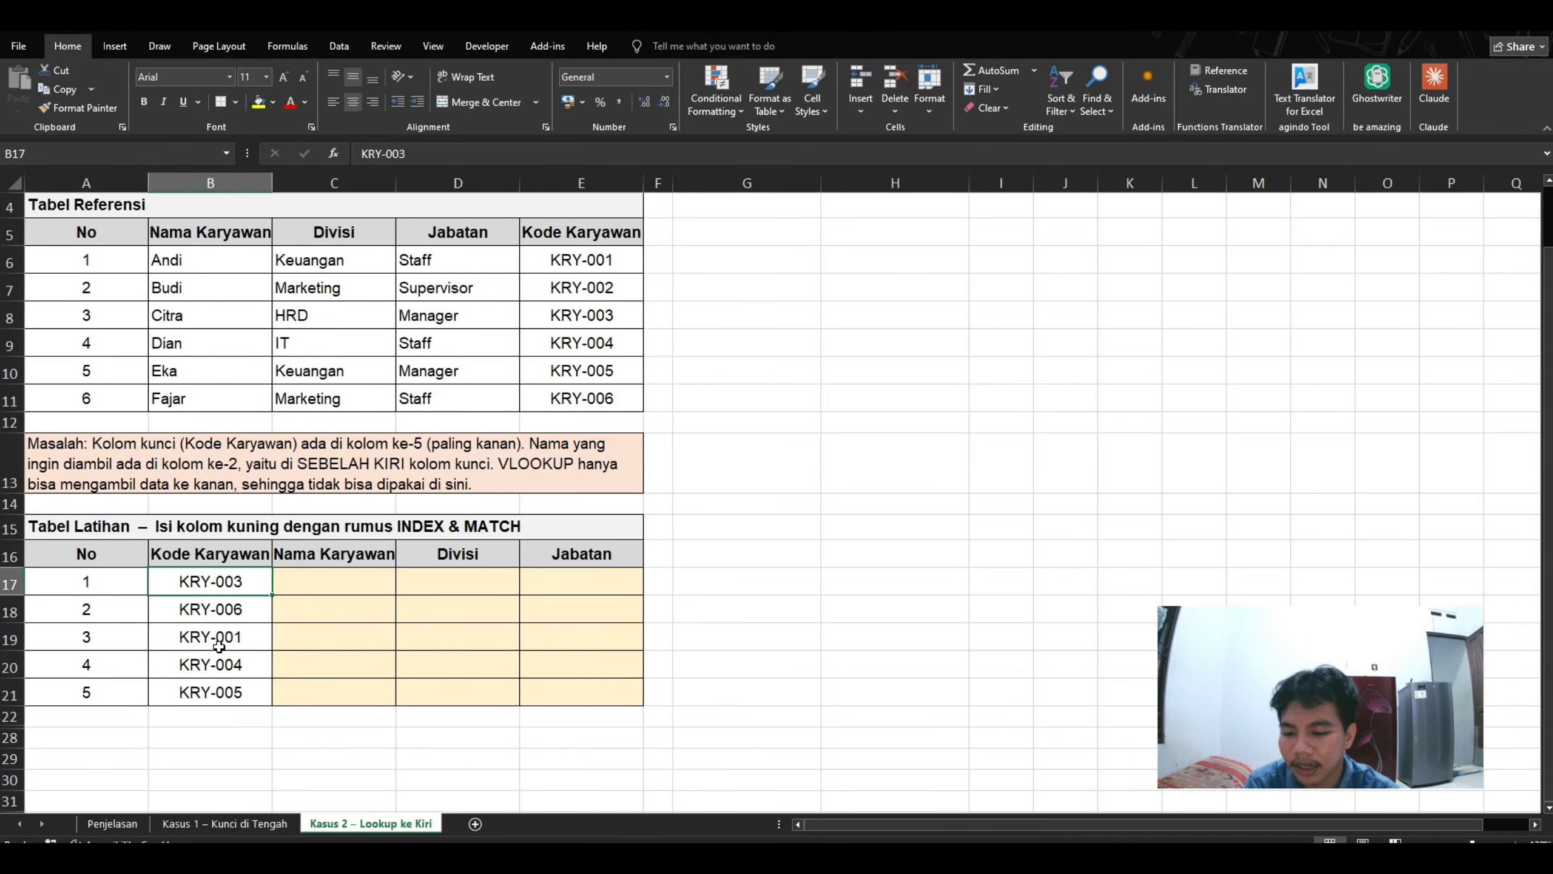
{"action": "left_click", "coordinate": [212, 604]}
{"action": "left_click", "coordinate": [210, 583]}
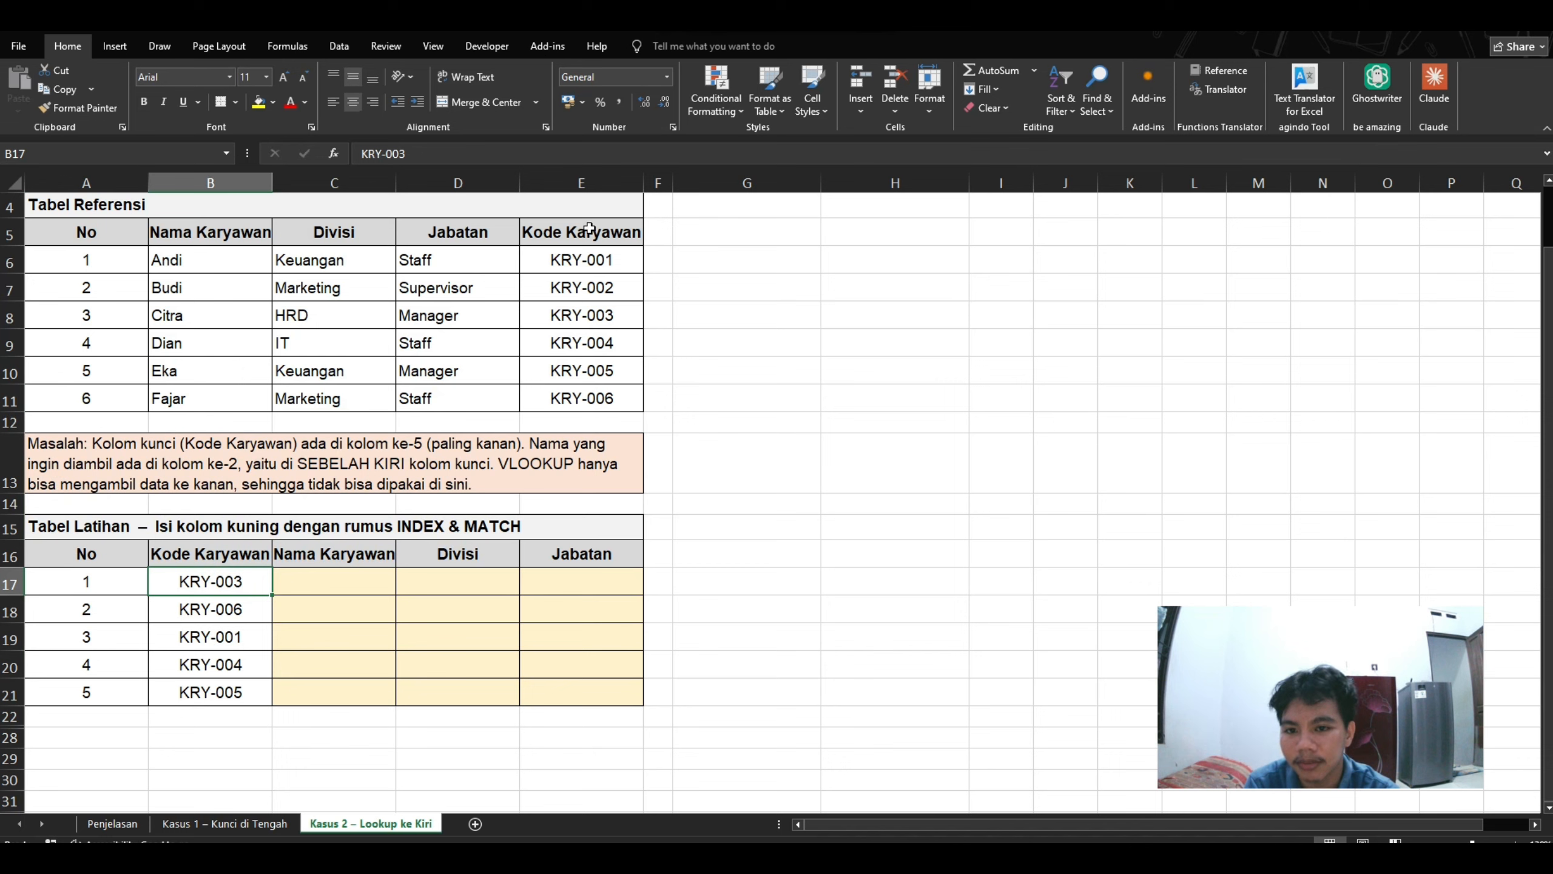
{"action": "left_click_drag", "start_coordinate": [590, 230], "coordinate": [587, 398]}
{"action": "left_click", "coordinate": [700, 366]}
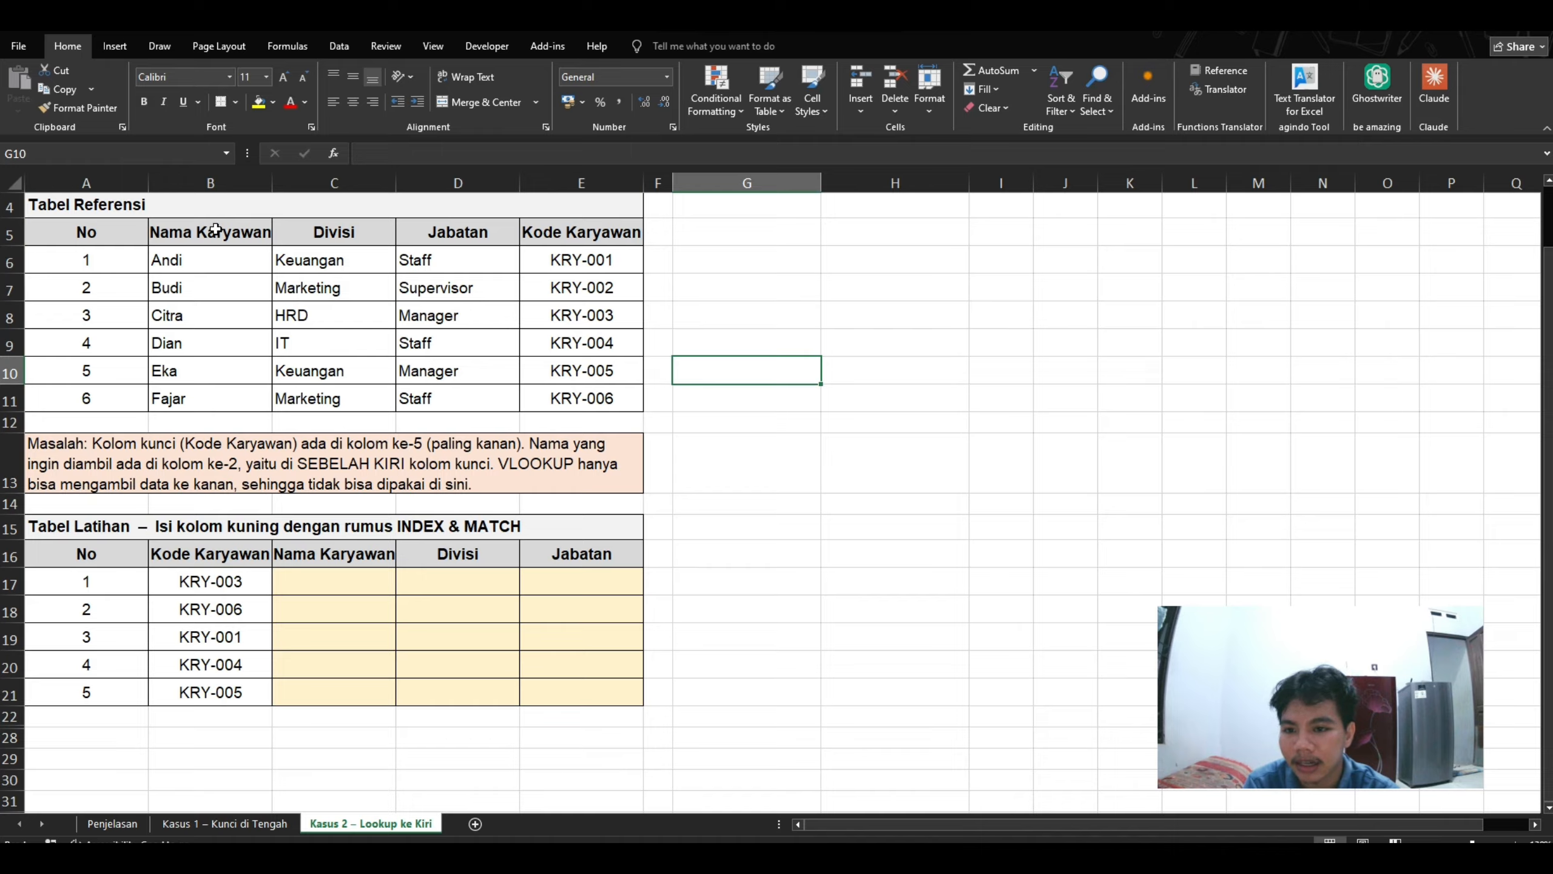
Compare the positions of the Nama Karyawan column and the Kode Karyawan key column within the Kasus 2 reference table
{"action": "left_click_drag", "start_coordinate": [215, 231], "coordinate": [620, 385]}
{"action": "left_click", "coordinate": [802, 231]}
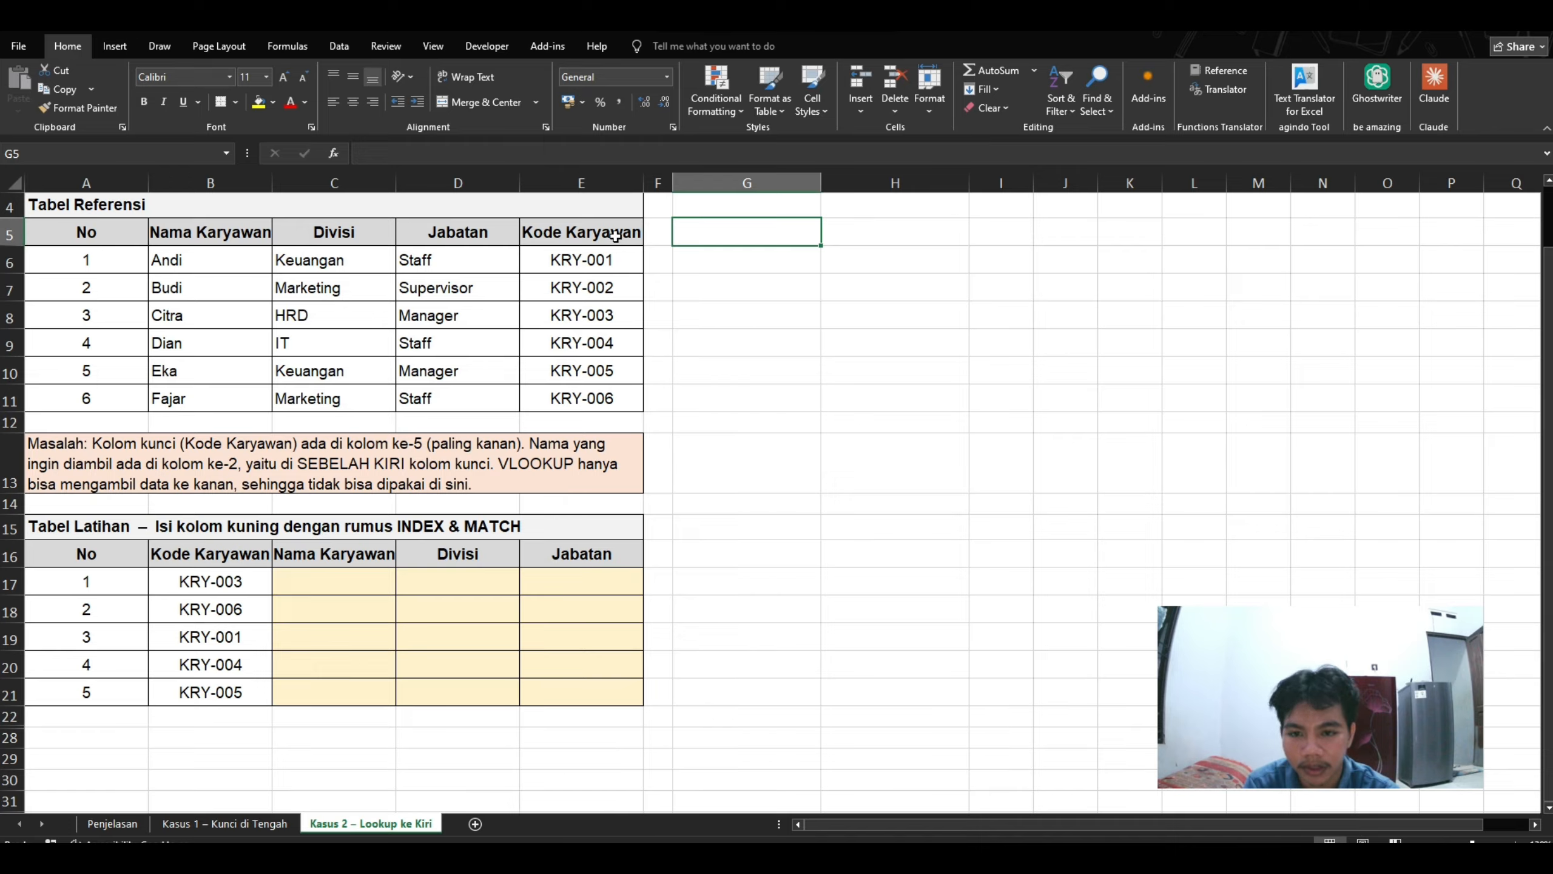
{"action": "left_click_drag", "start_coordinate": [612, 230], "coordinate": [604, 401]}
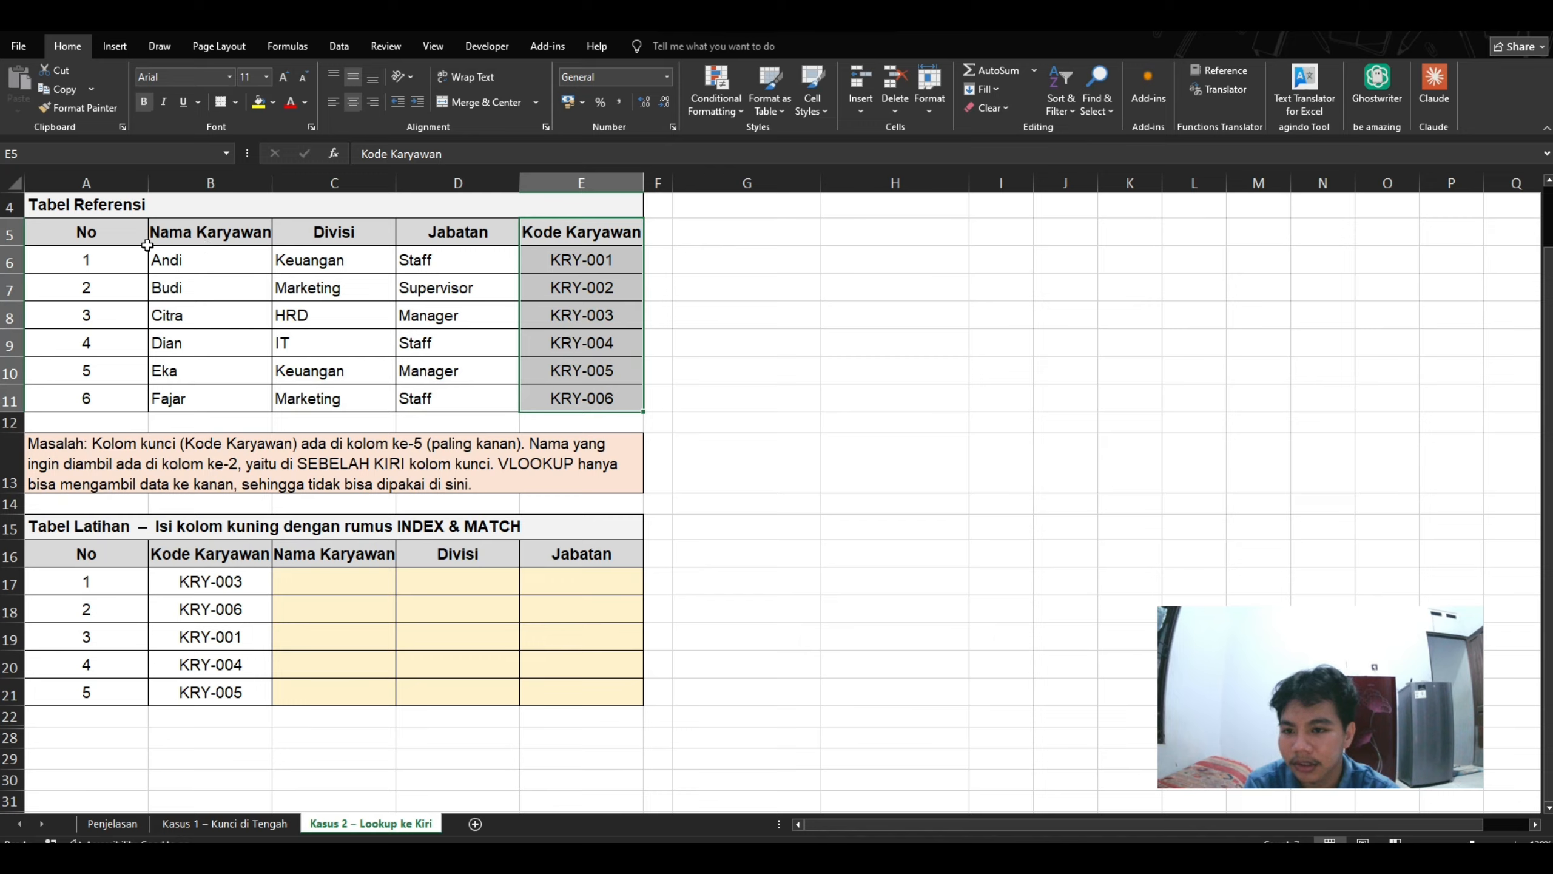
{"action": "left_click", "coordinate": [125, 241]}
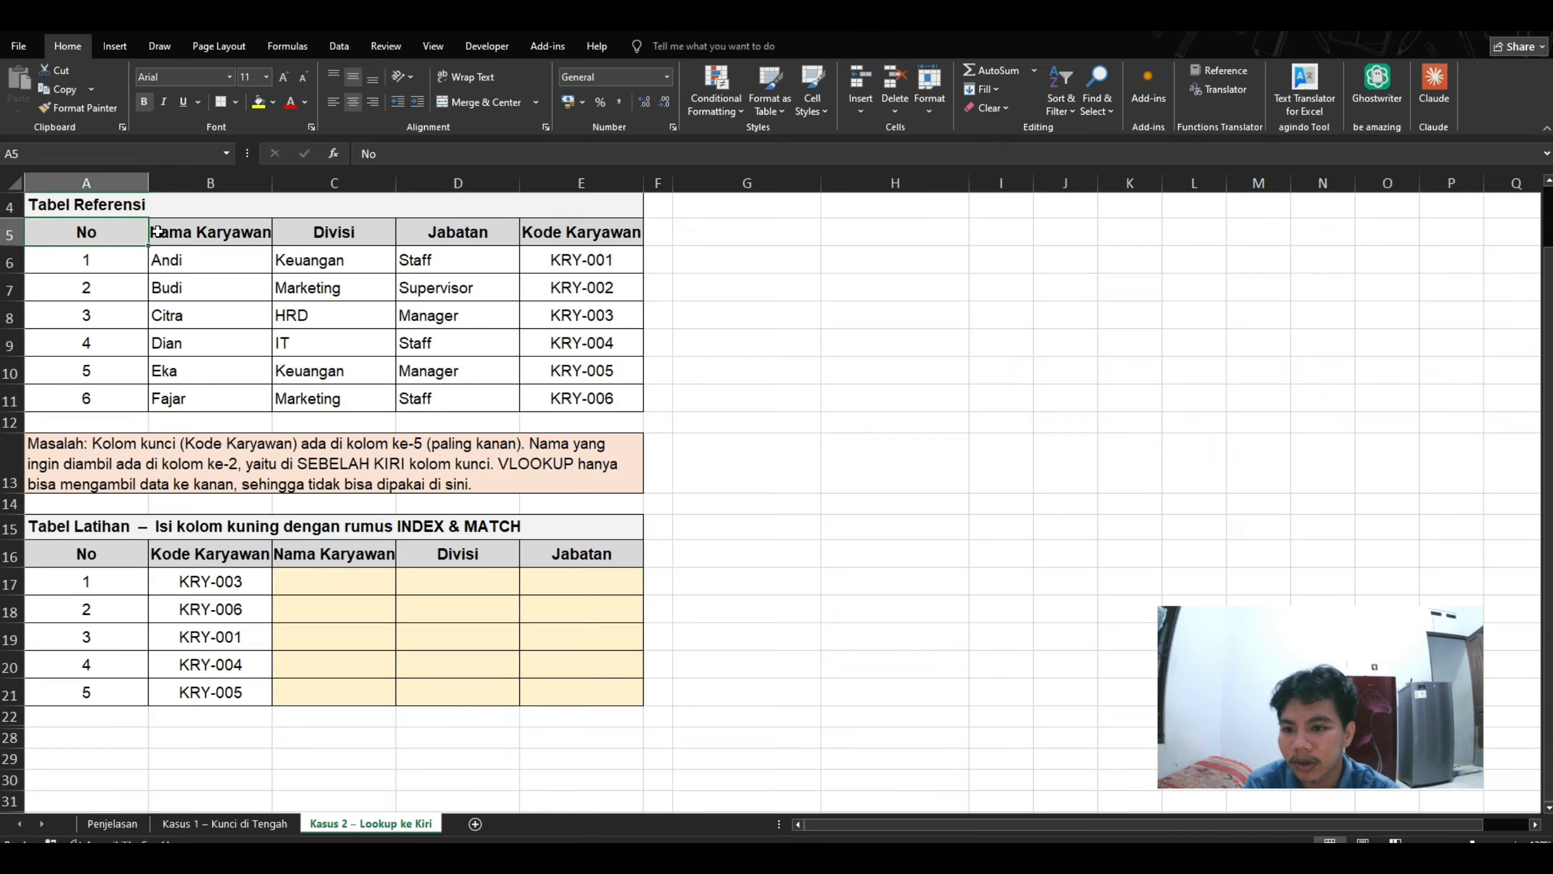
{"action": "left_click", "coordinate": [184, 235]}
{"action": "left_click", "coordinate": [187, 278]}
{"action": "left_click", "coordinate": [177, 249]}
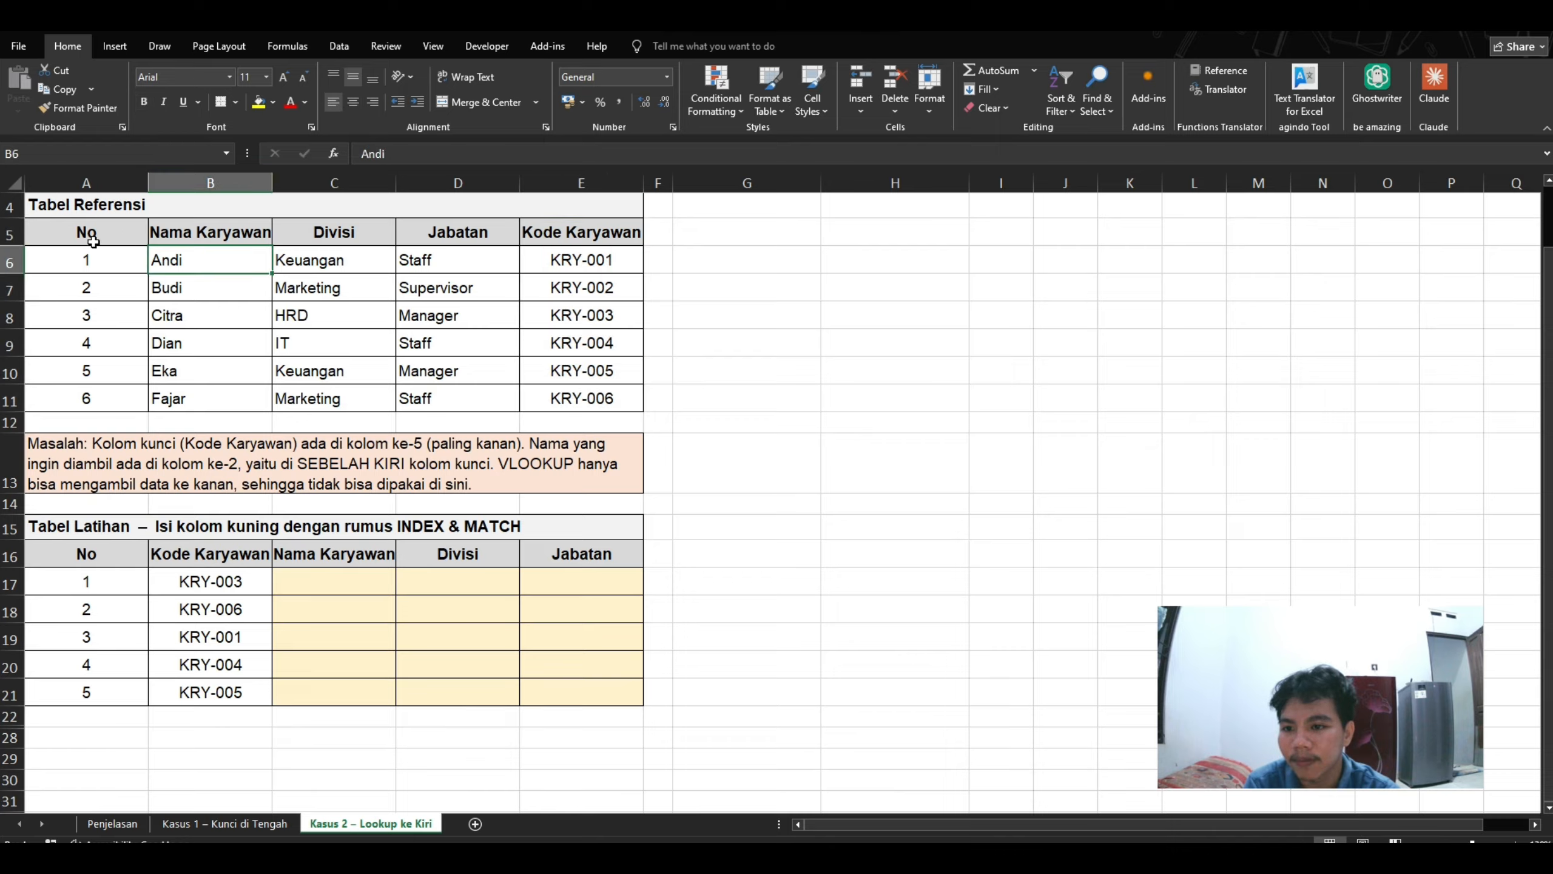
{"action": "left_click", "coordinate": [94, 236]}
{"action": "left_click_drag", "start_coordinate": [227, 236], "coordinate": [233, 398]}
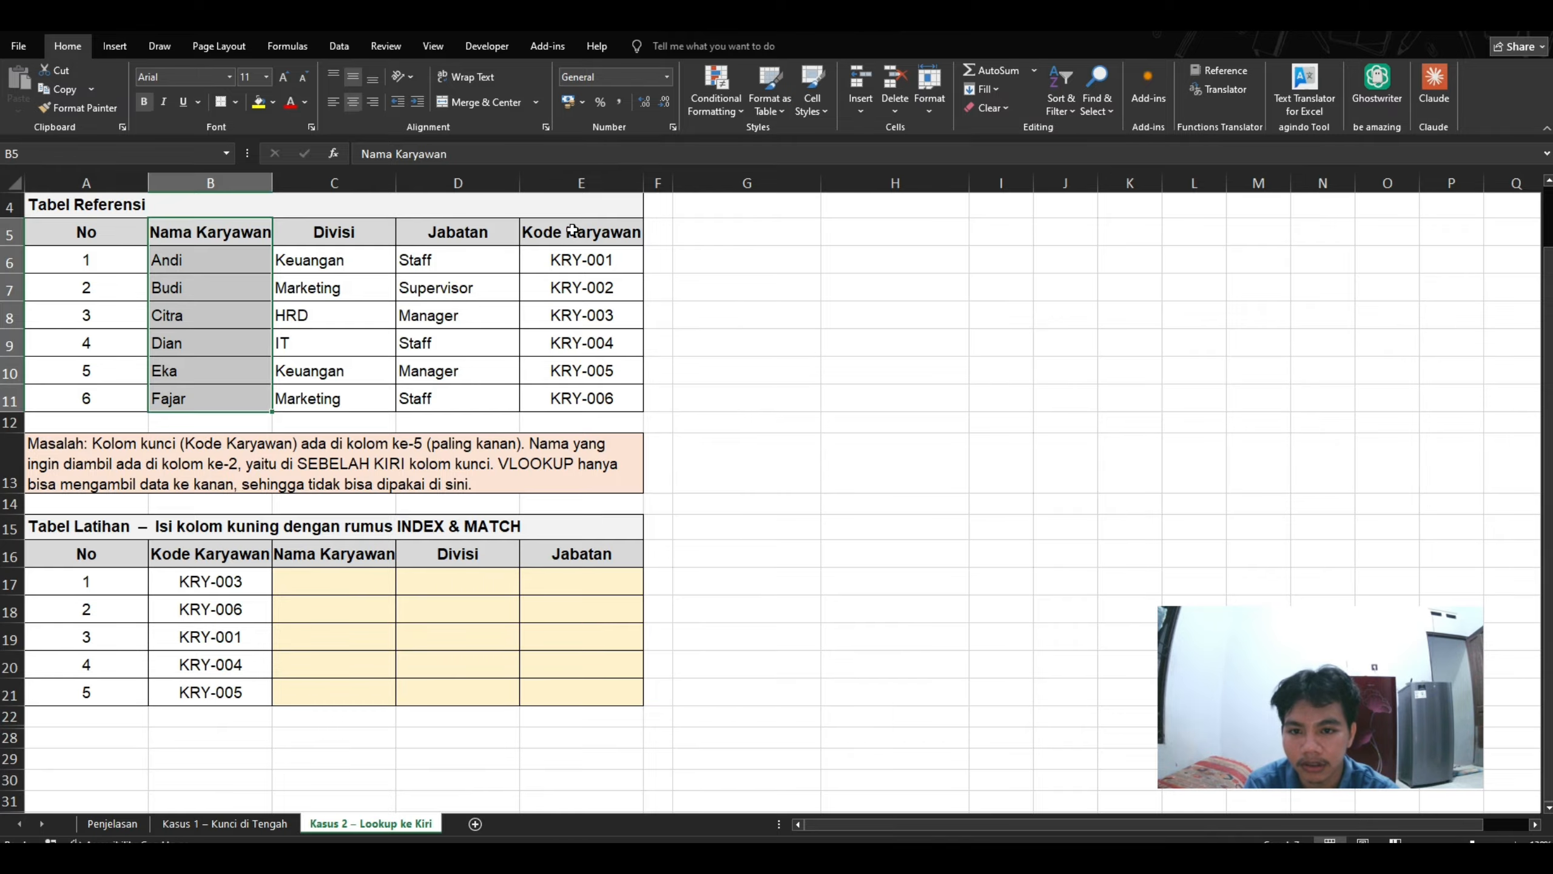
{"action": "left_click_drag", "start_coordinate": [568, 242], "coordinate": [580, 397]}
{"action": "left_click", "coordinate": [719, 298]}
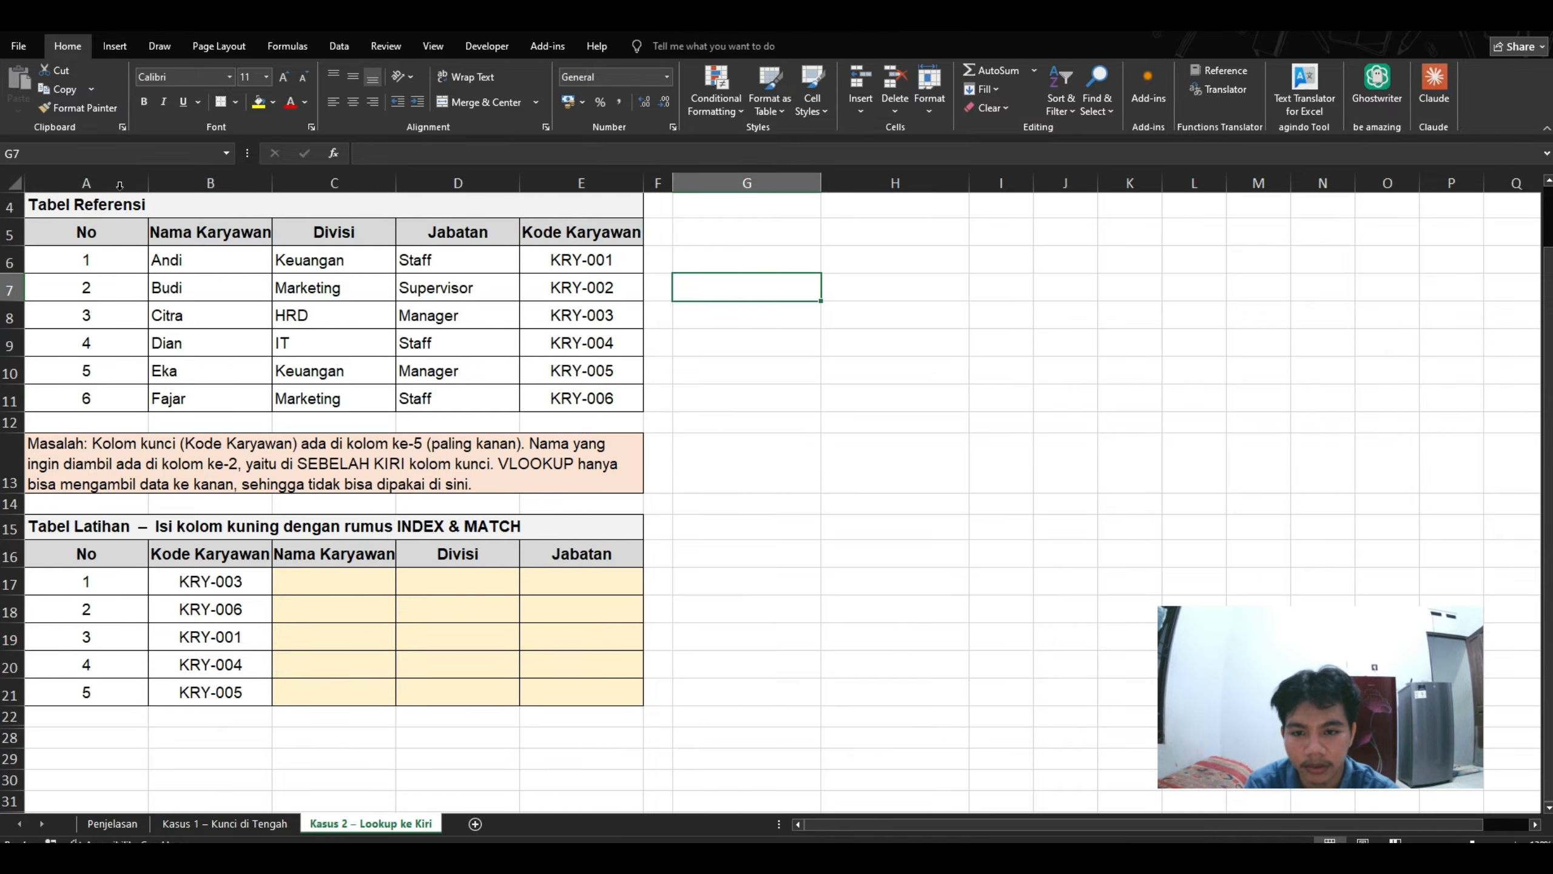
Try looking up the first employee's name in C17 with =VLOOKUP(B17;$A$5:$E$11;2;0)
{"action": "left_click", "coordinate": [304, 576]}
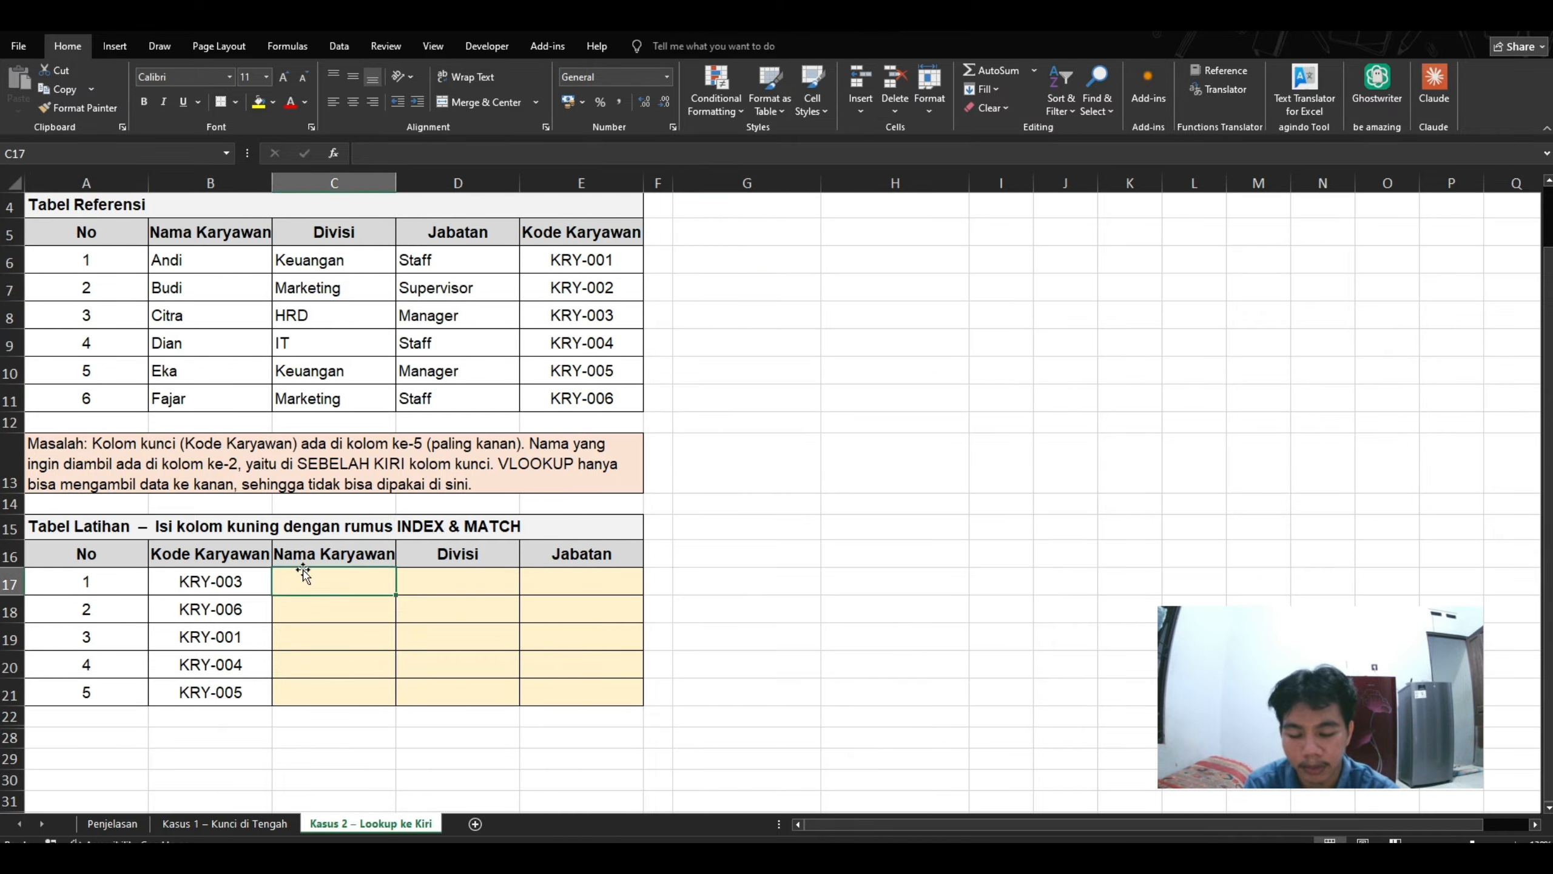
{"action": "type", "text": "="}
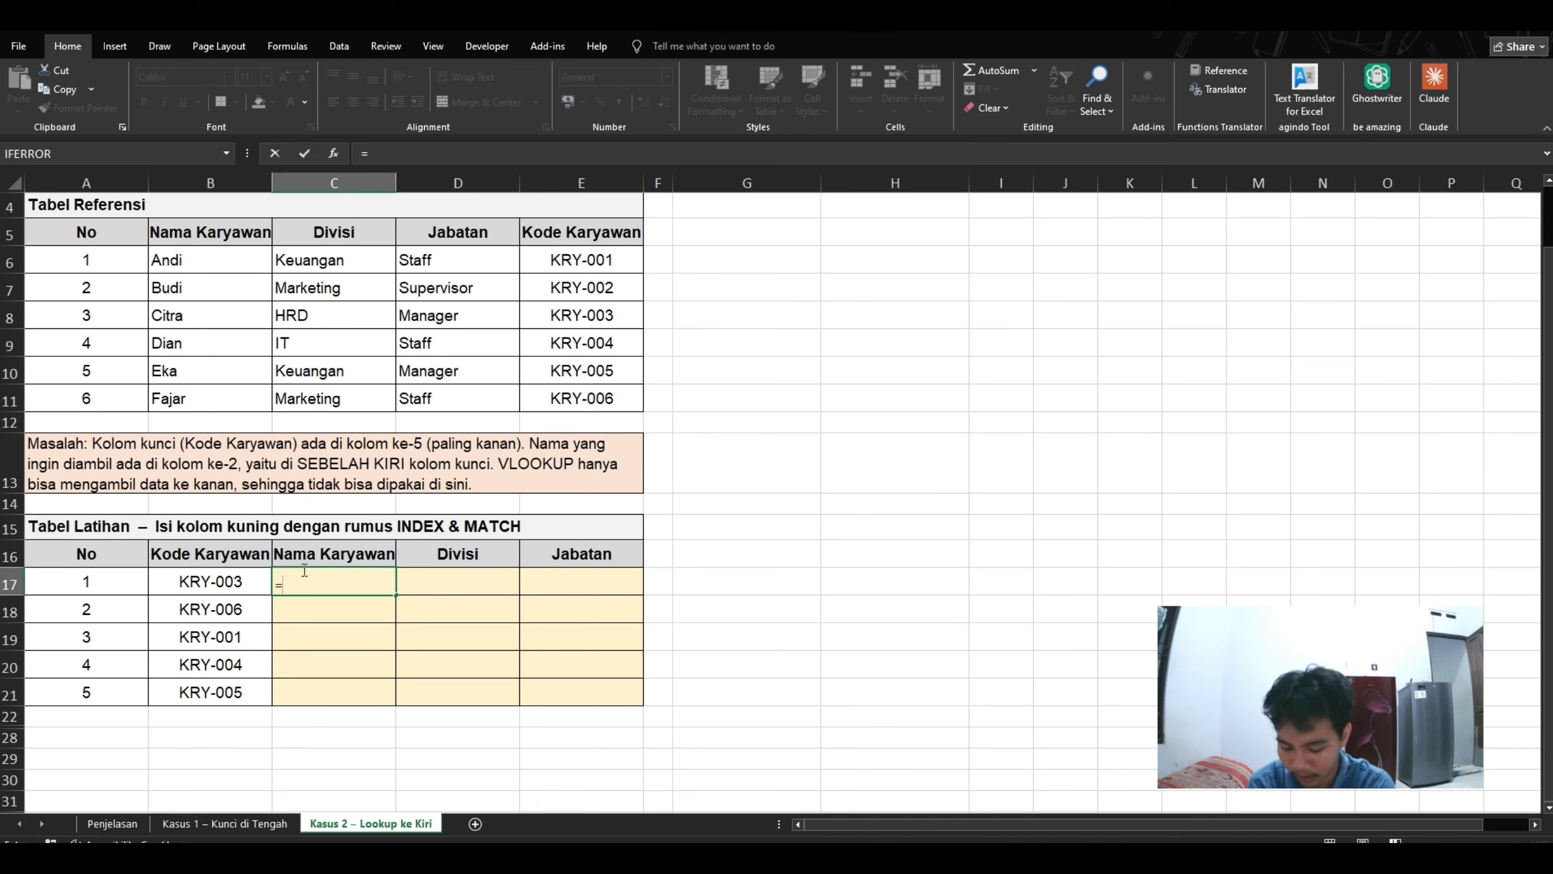
{"action": "type", "text": "vlookup"}
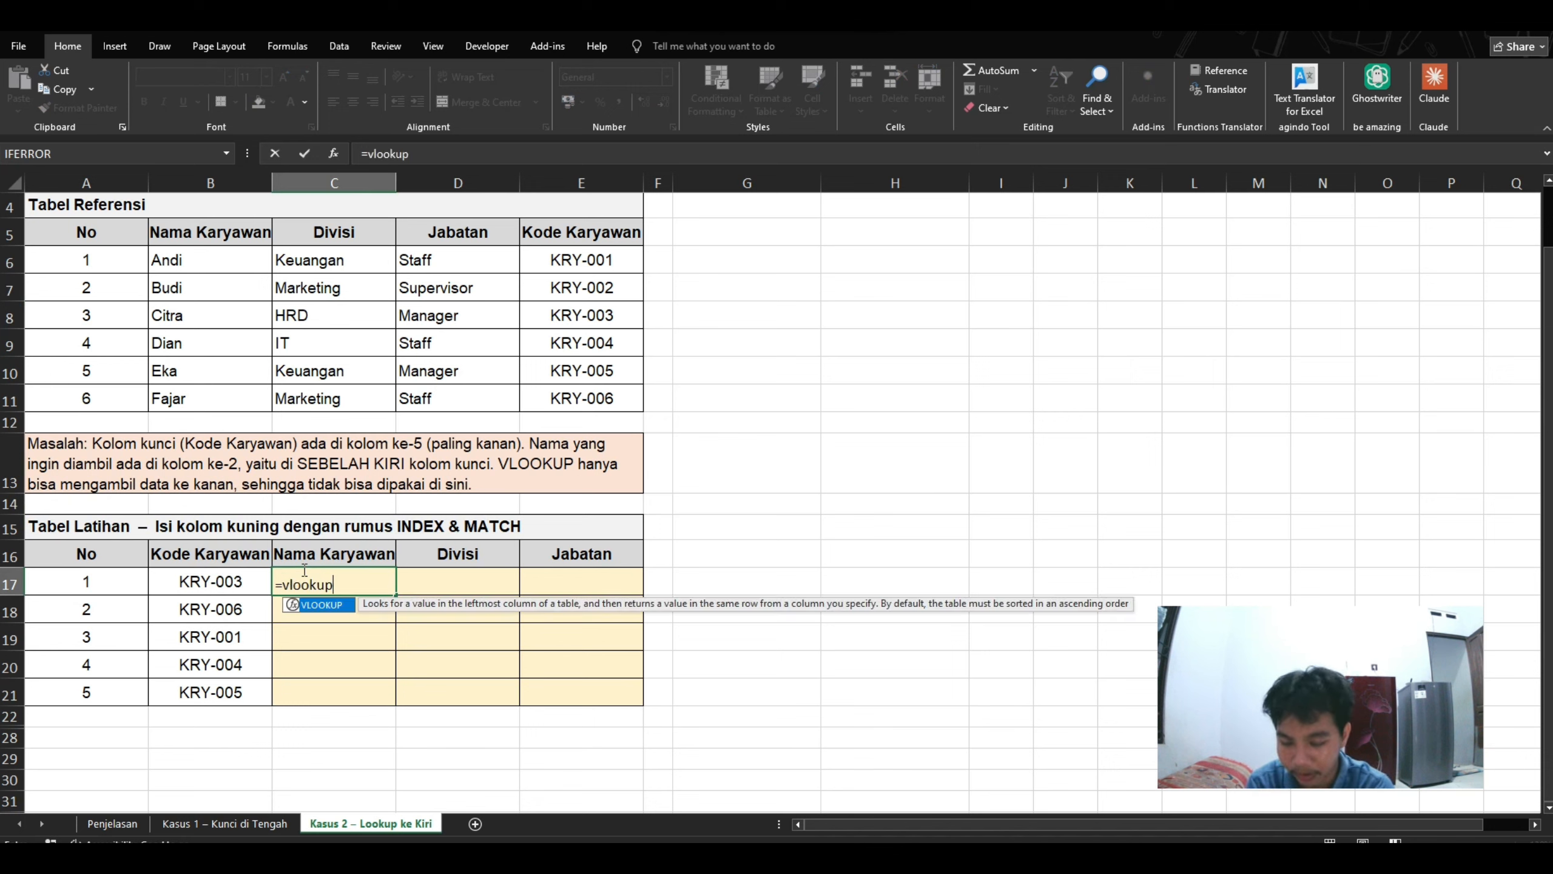
{"action": "type", "text": "("}
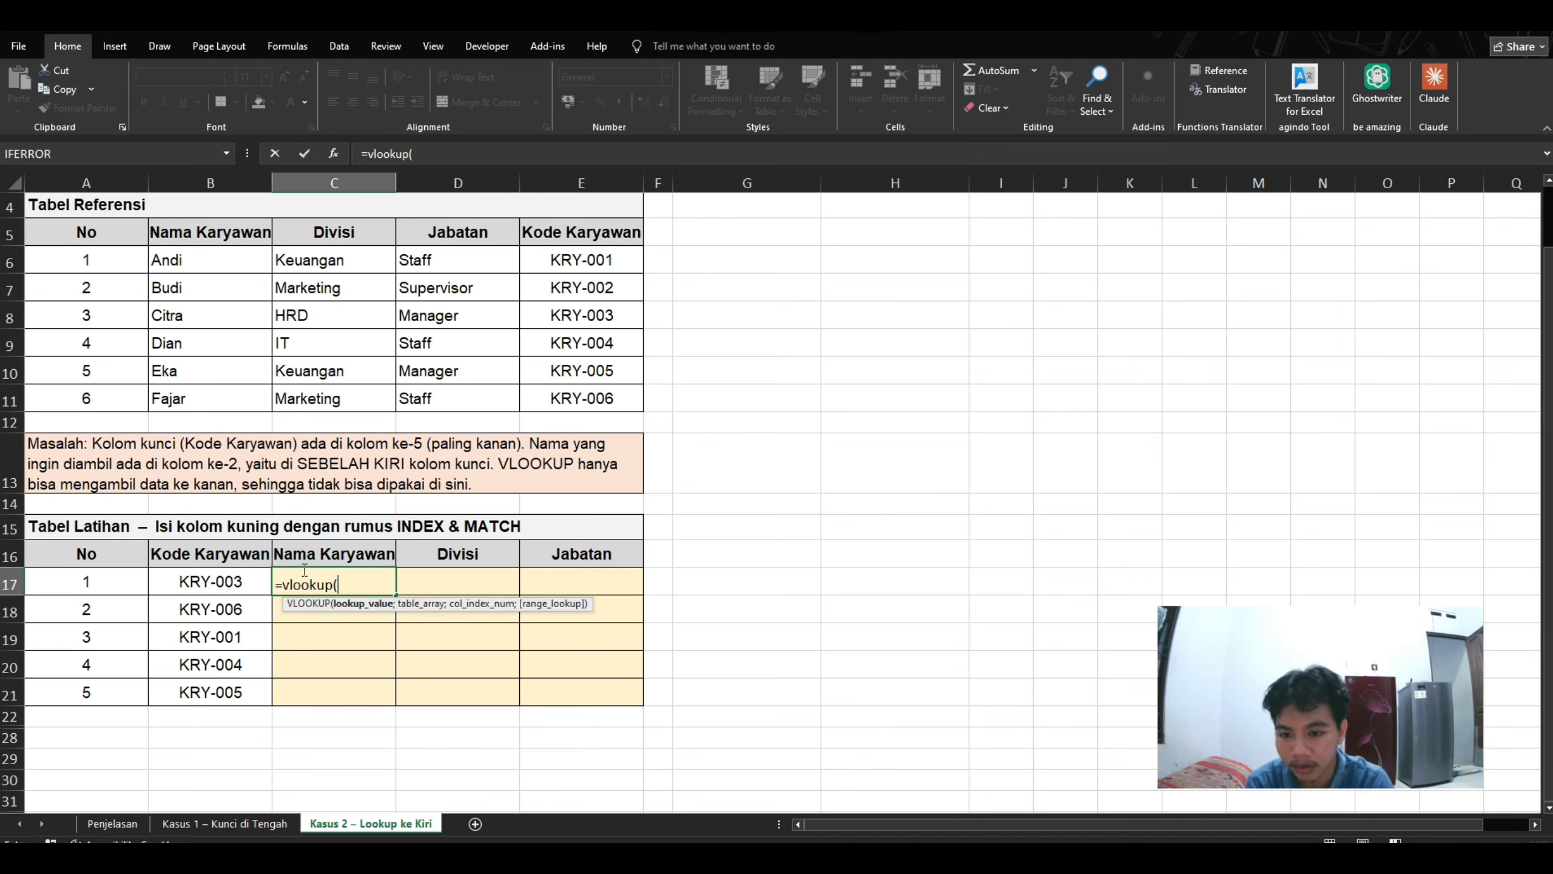
{"action": "left_click", "coordinate": [225, 582]}
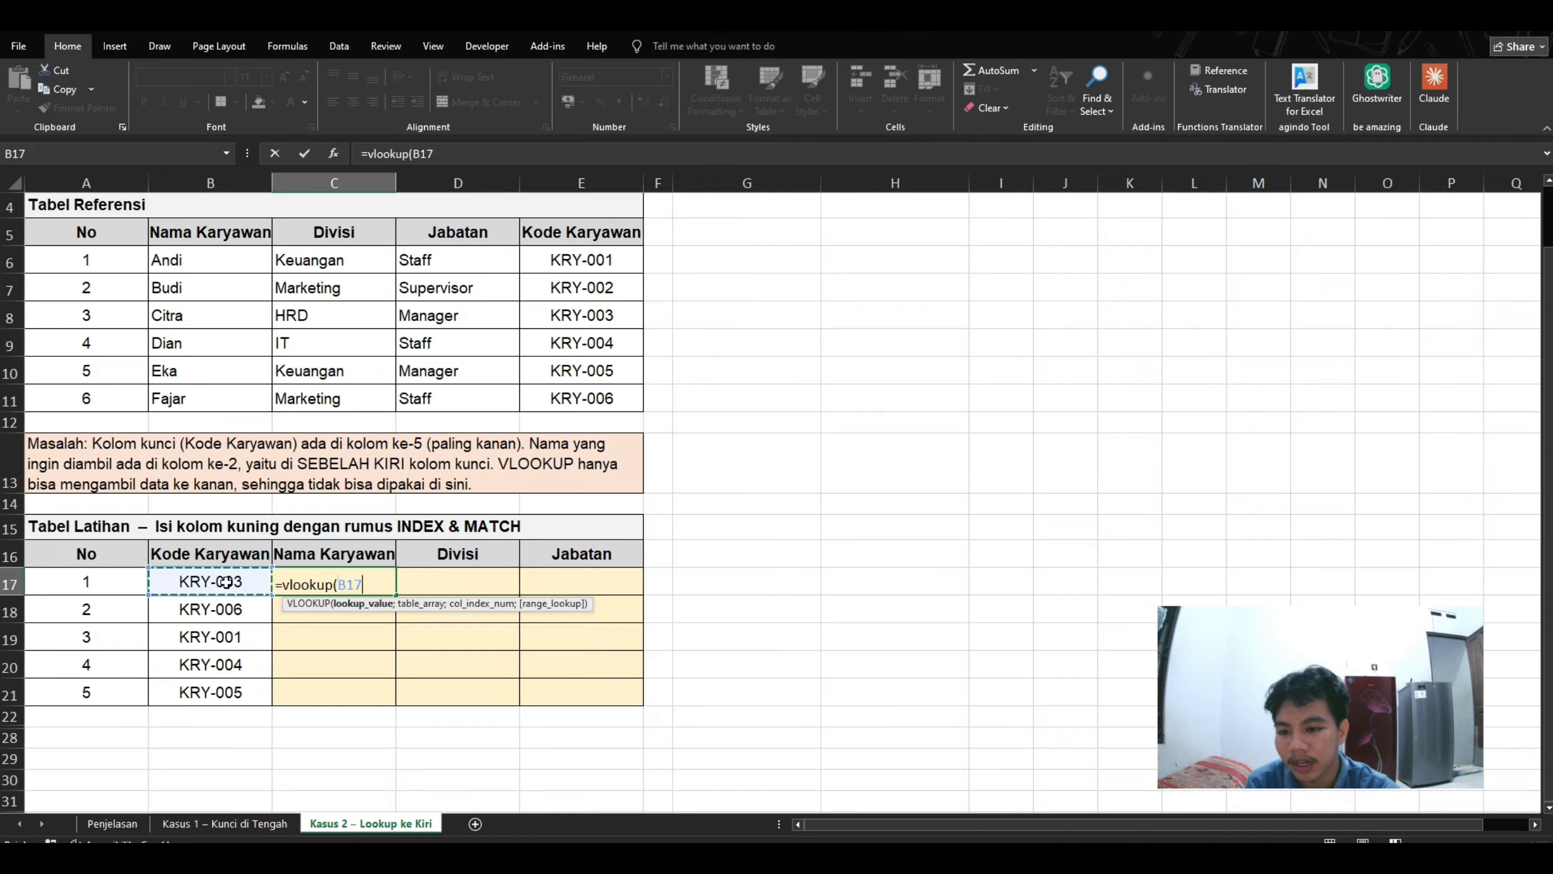
{"action": "type", "text": ";"}
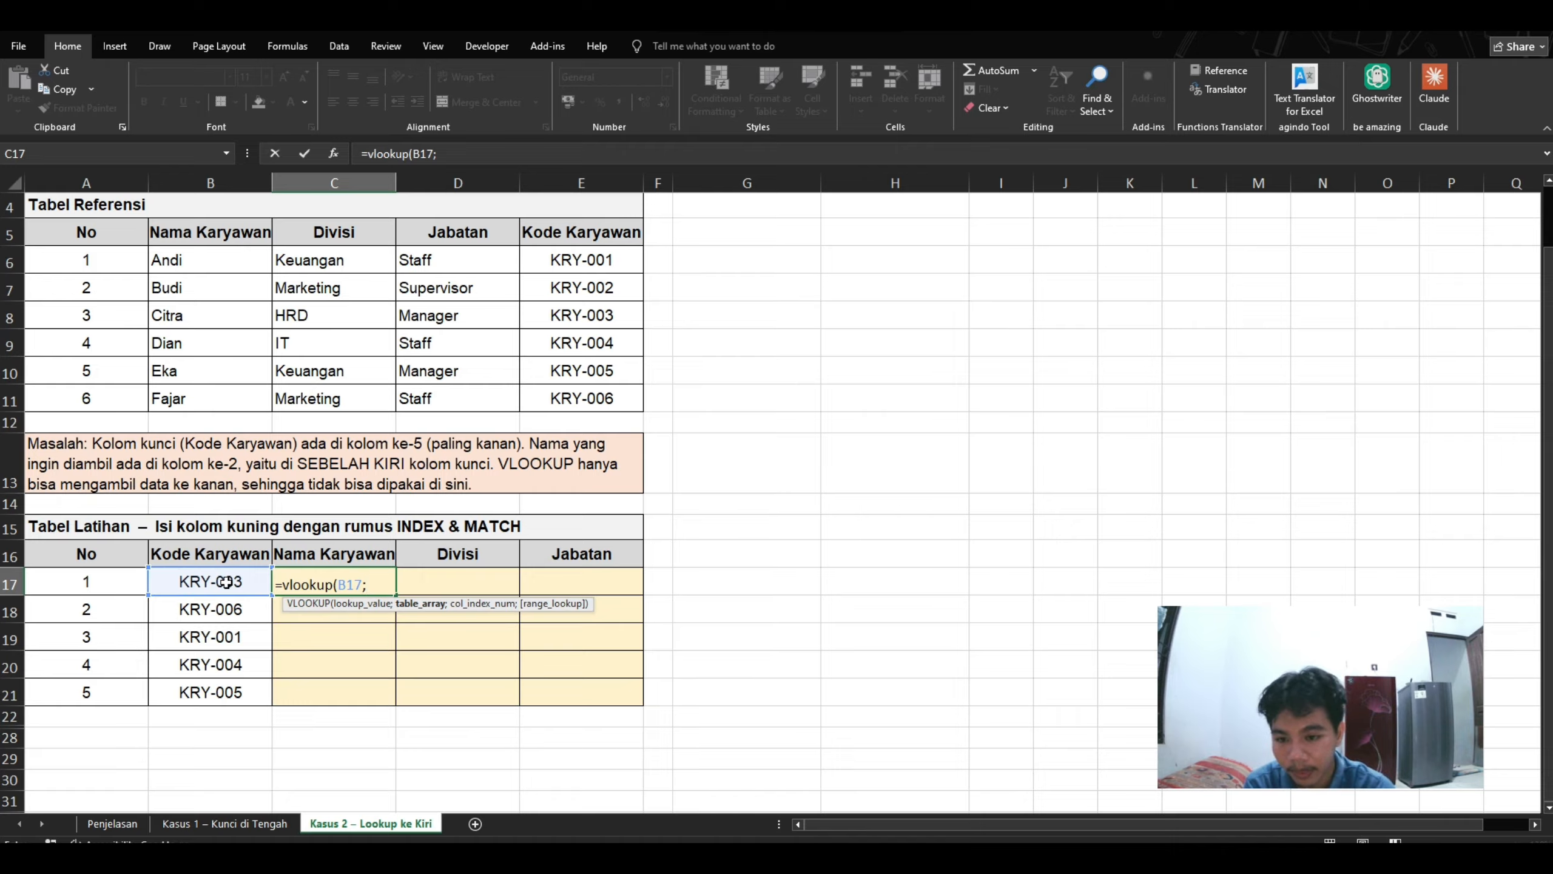
{"action": "left_click_drag", "start_coordinate": [101, 235], "coordinate": [567, 391]}
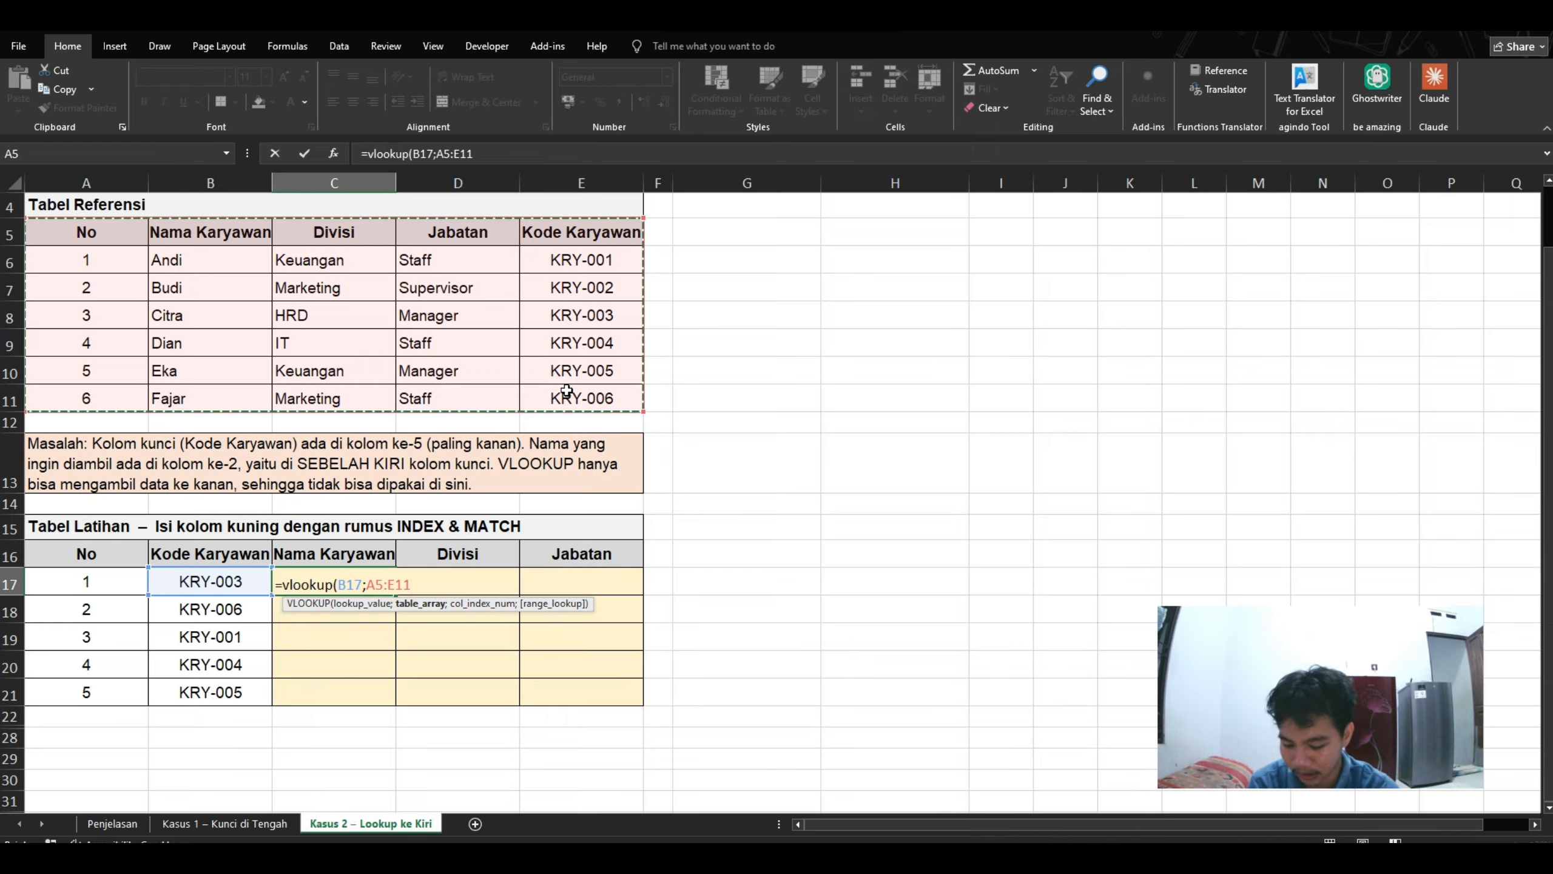
{"action": "key", "text": "F4"}
{"action": "type", "text": ";"}
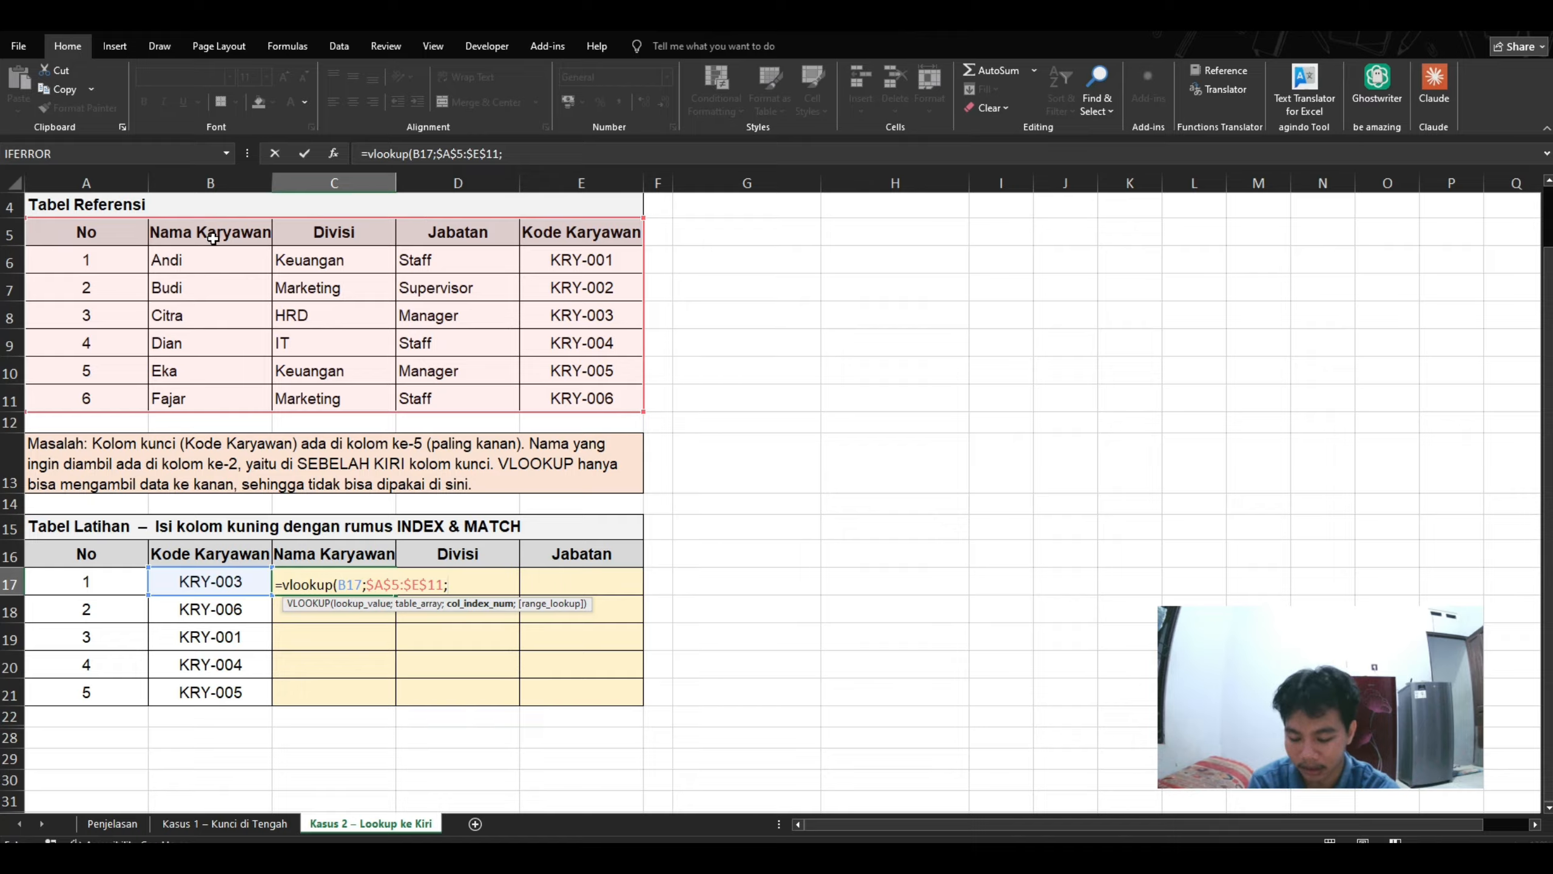
{"action": "type", "text": "2"}
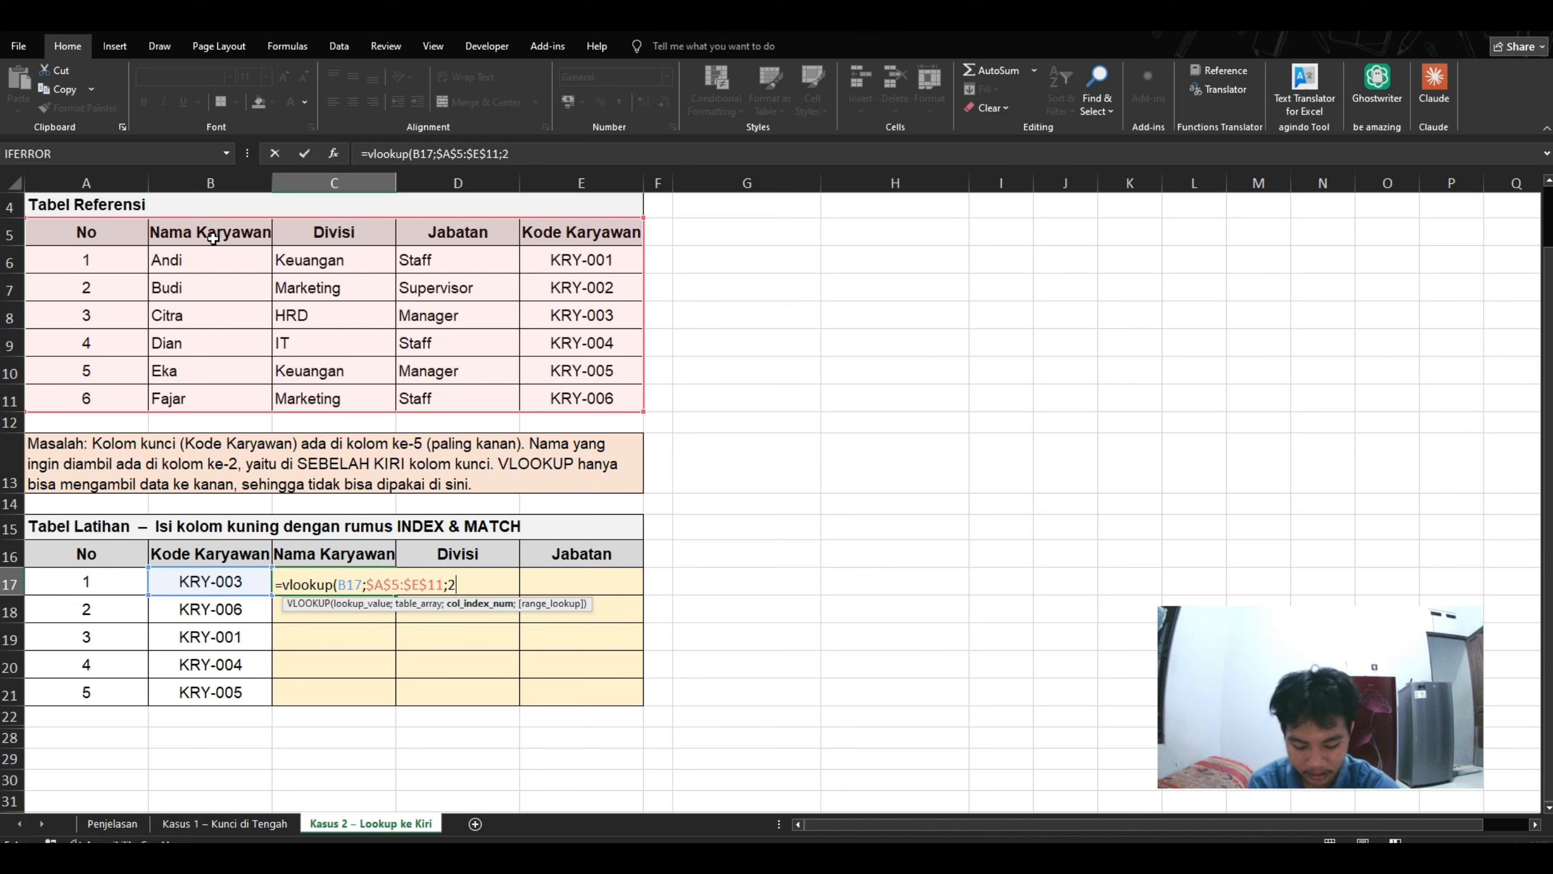
{"action": "type", "text": ";0"}
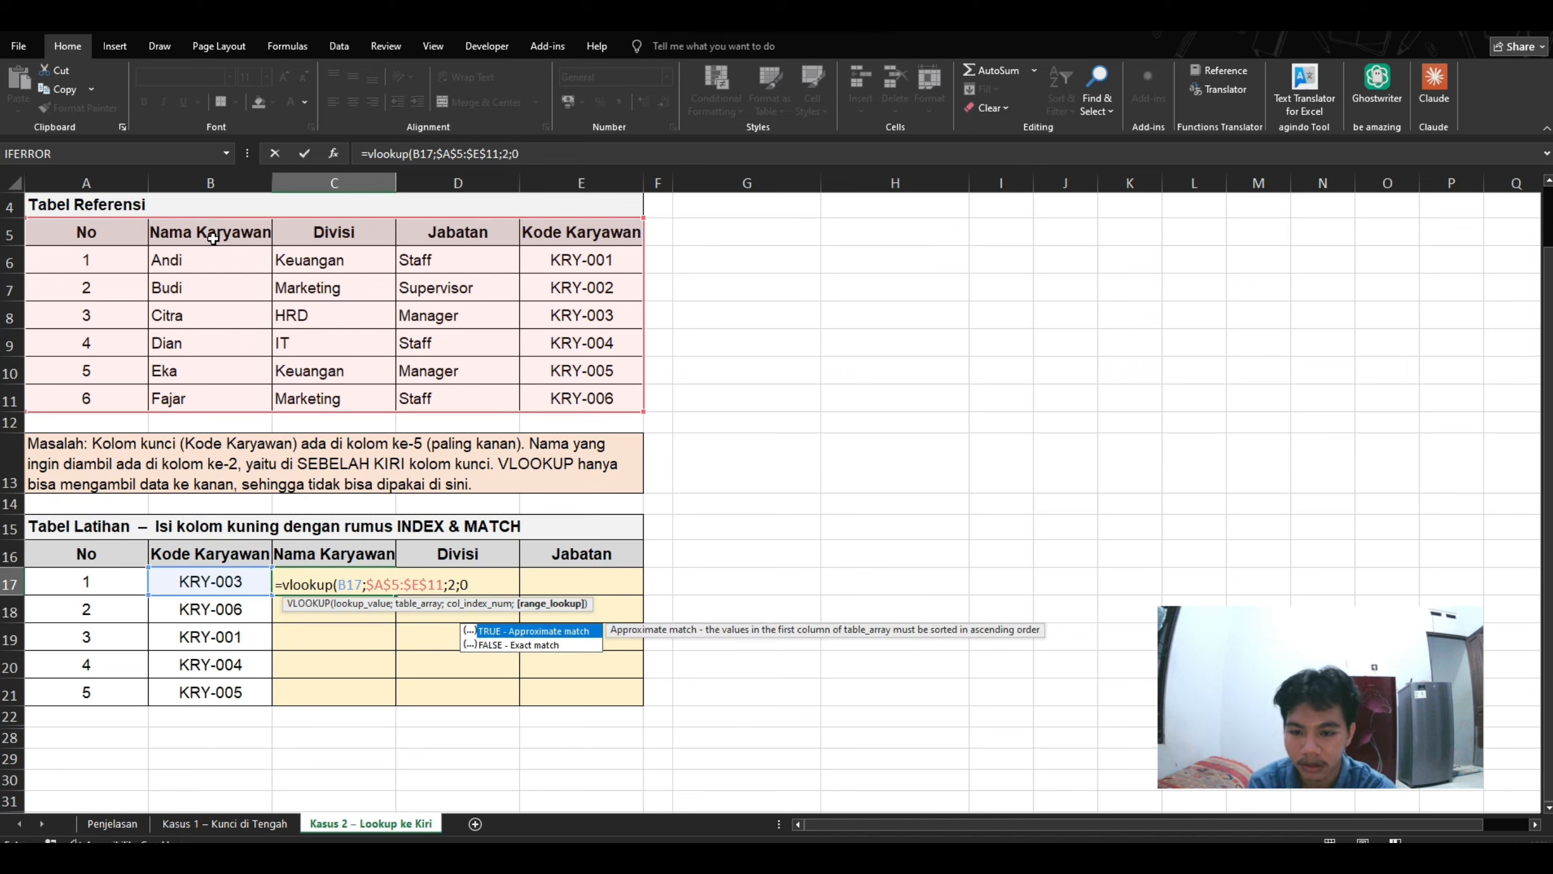
{"action": "type", "text": ")"}
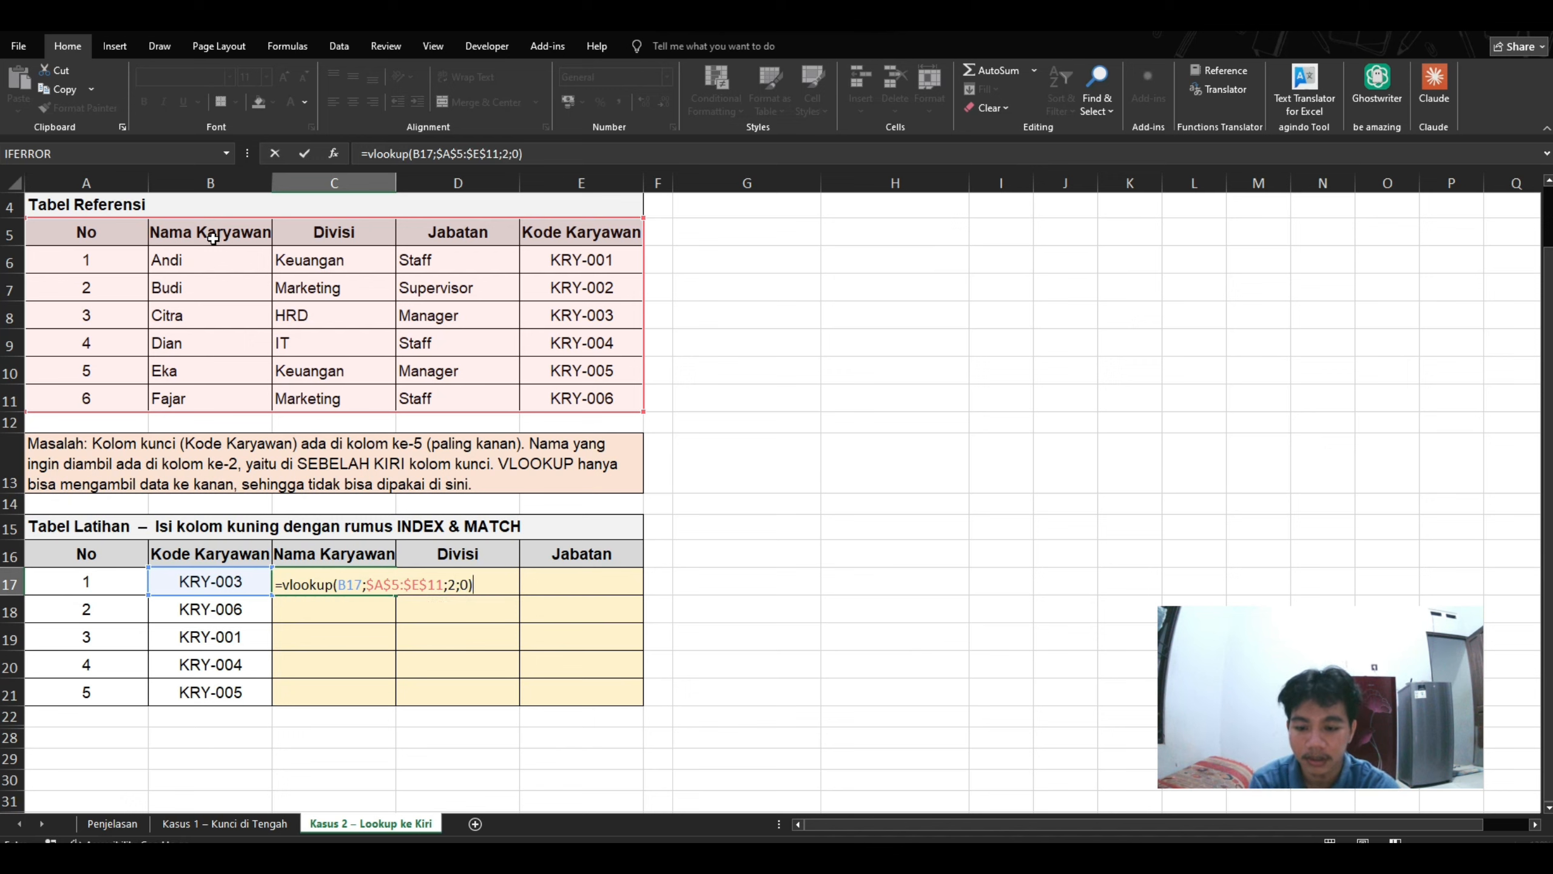
{"action": "key", "text": "Return"}
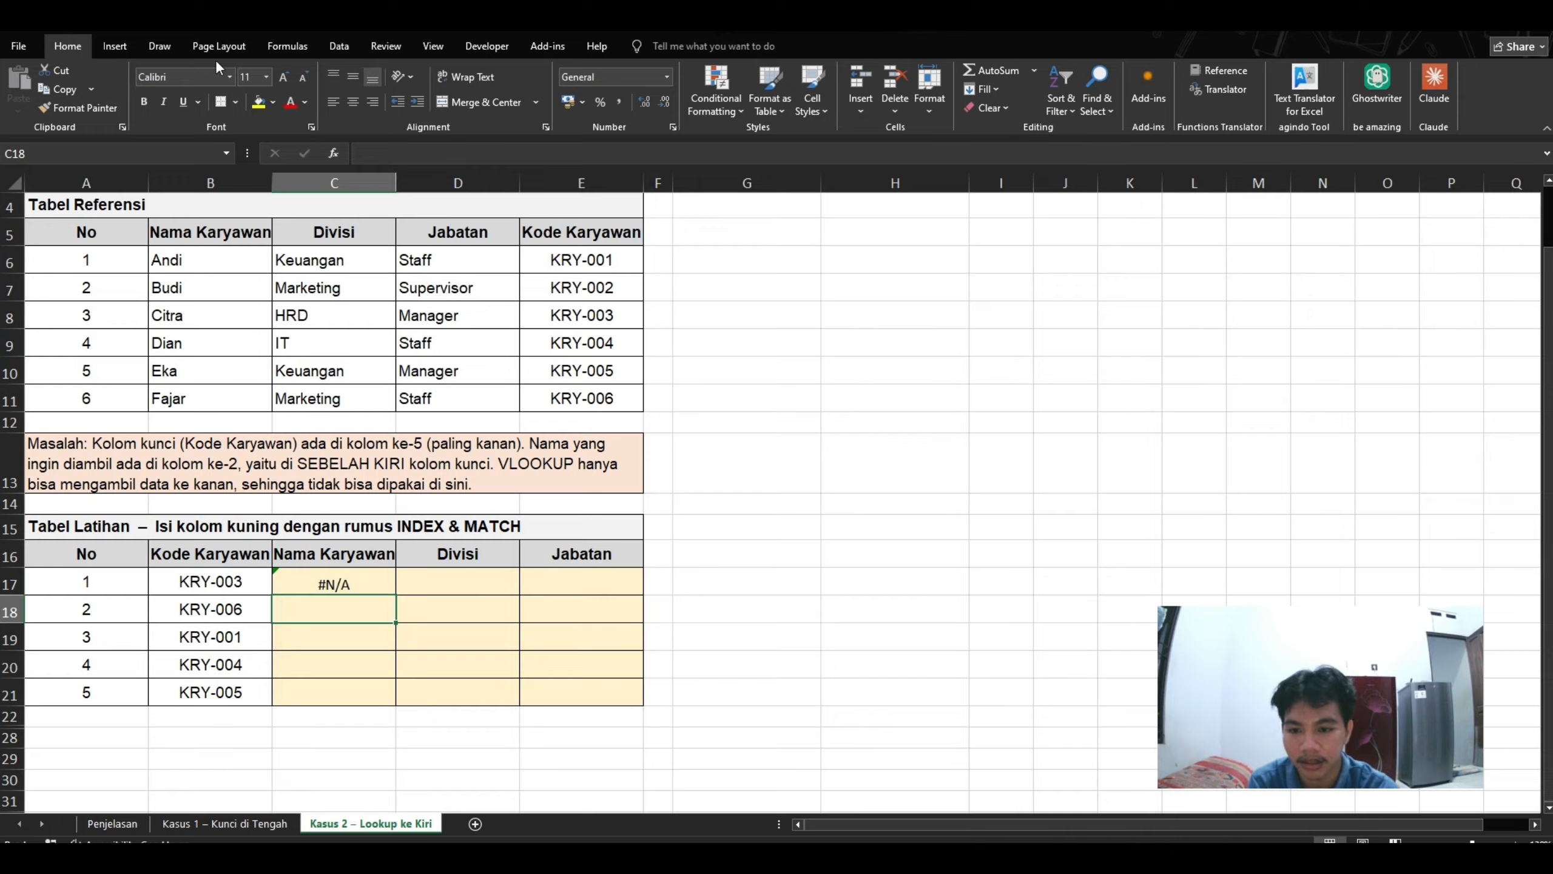
Review the Nama Karyawan answer cells C17:C21, the Masalah note on VLOOKUP, and columns A and B
{"action": "left_click_drag", "start_coordinate": [322, 582], "coordinate": [323, 689]}
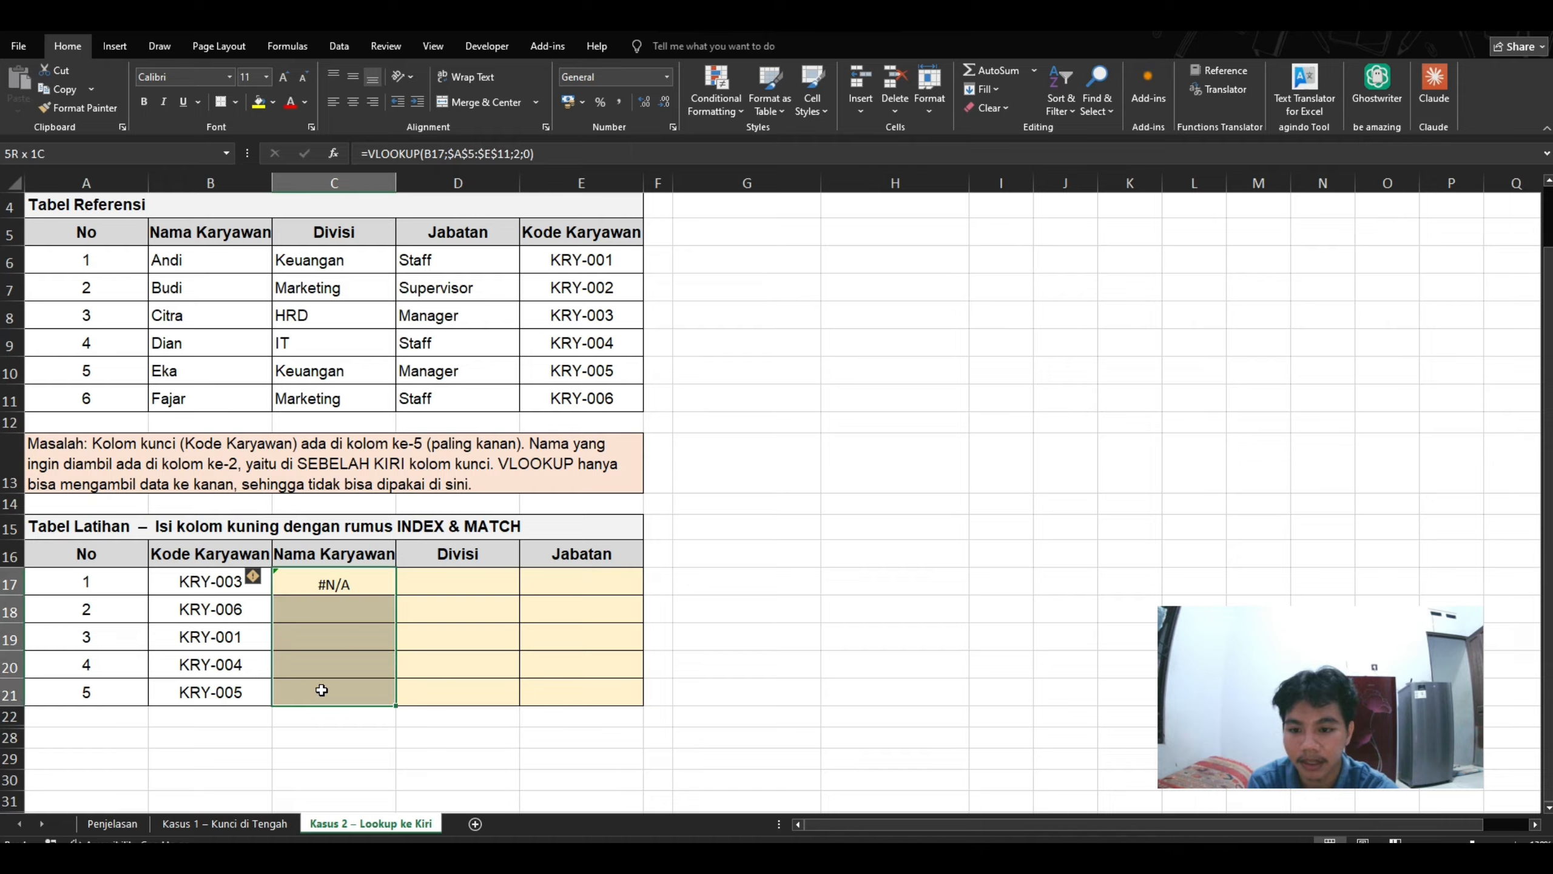
{"action": "left_click", "coordinate": [435, 604]}
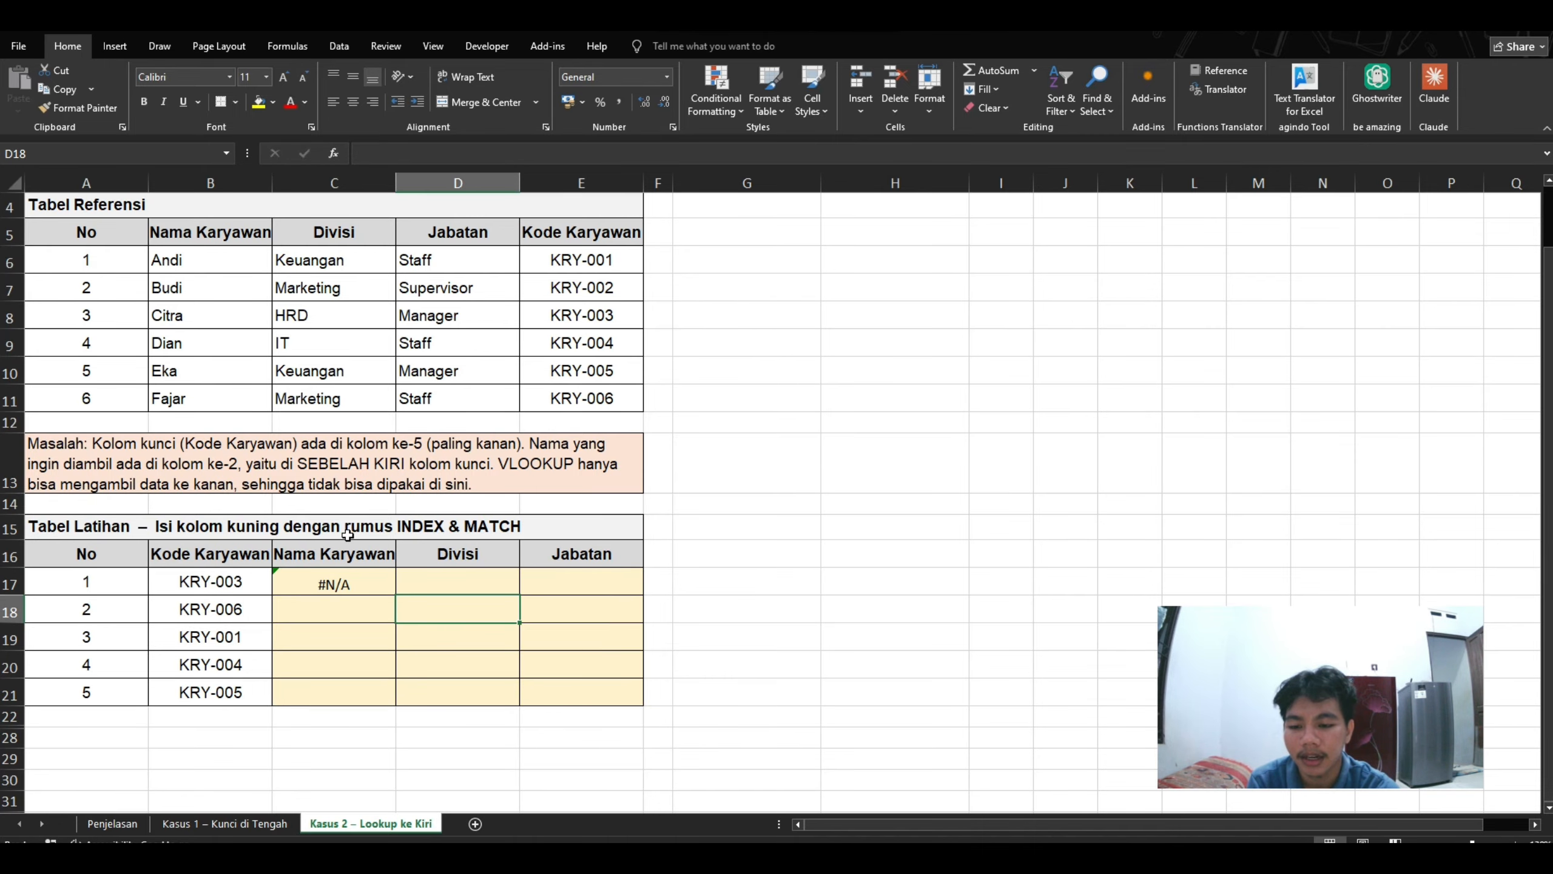
{"action": "left_click", "coordinate": [263, 466]}
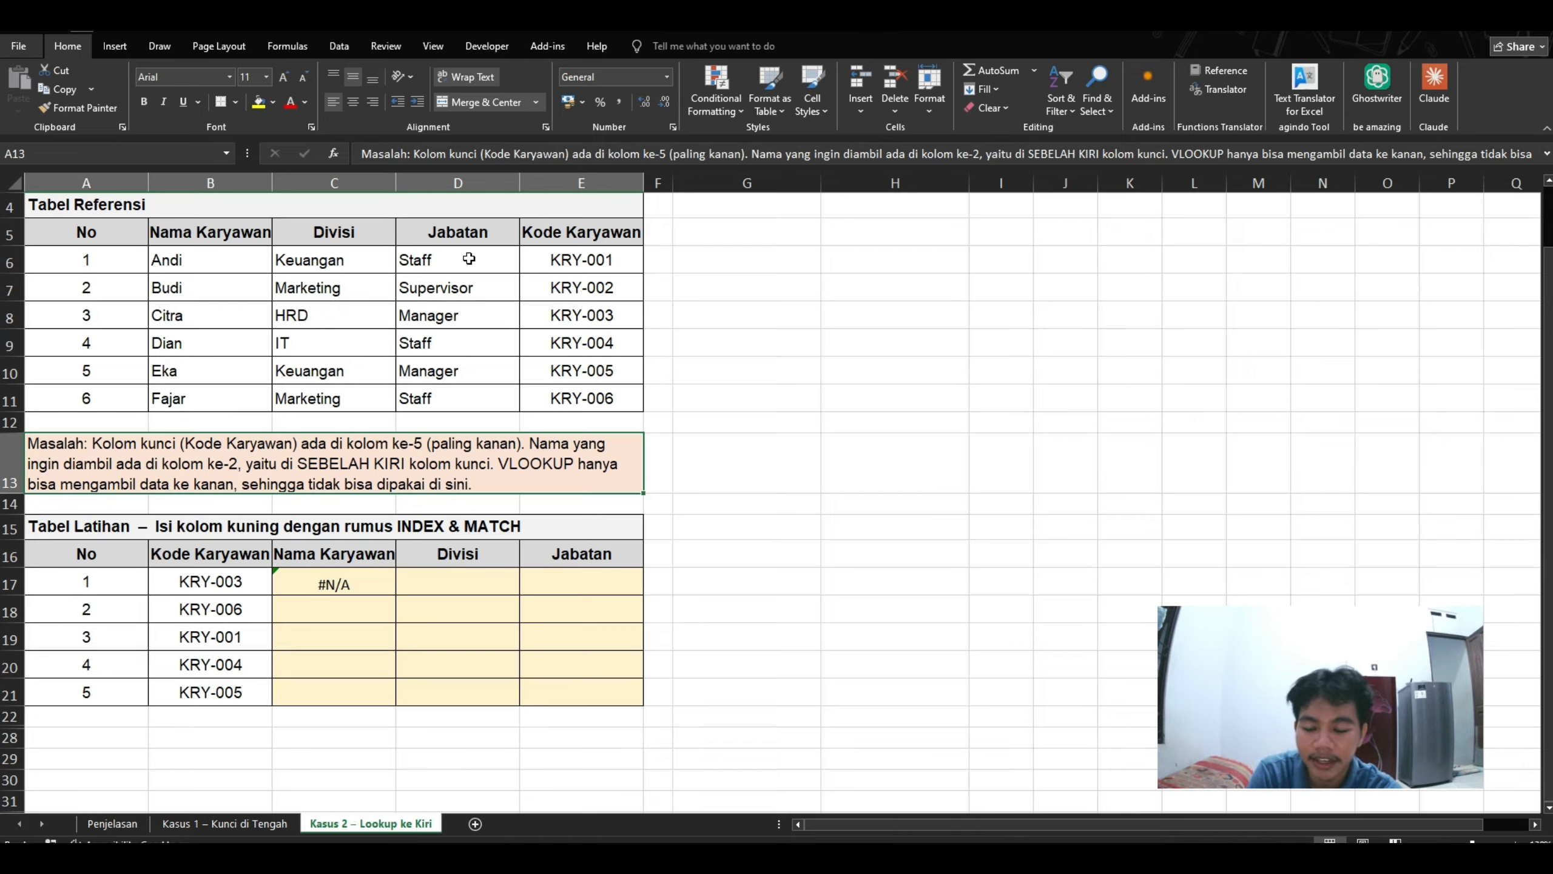
{"action": "left_click_drag", "start_coordinate": [110, 181], "coordinate": [198, 172]}
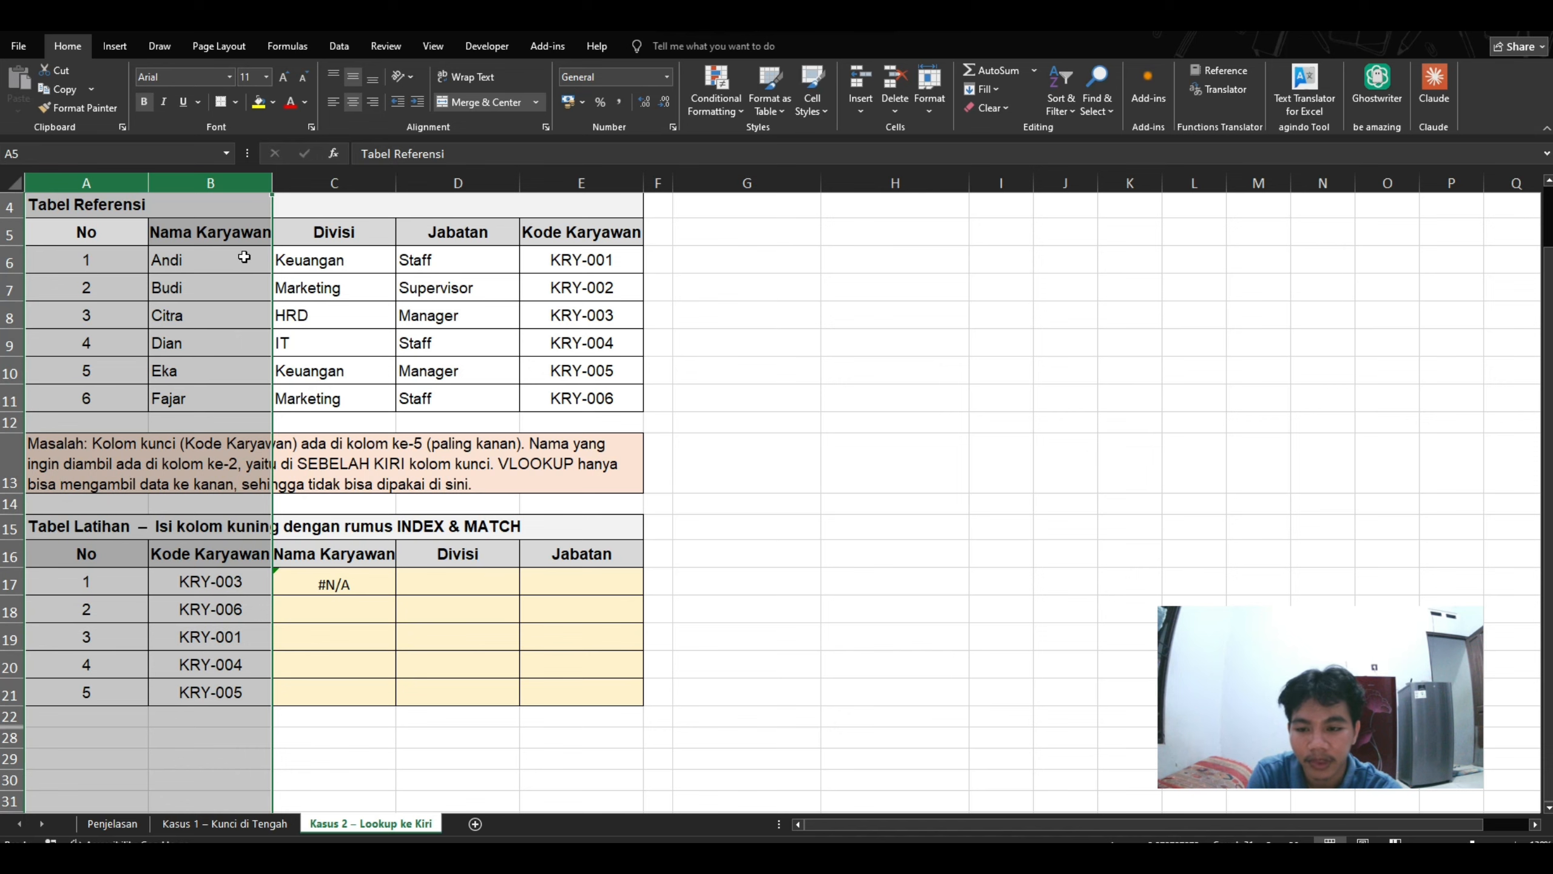
Clear the VLOOKUP formula from cell C17
{"action": "left_click", "coordinate": [341, 581]}
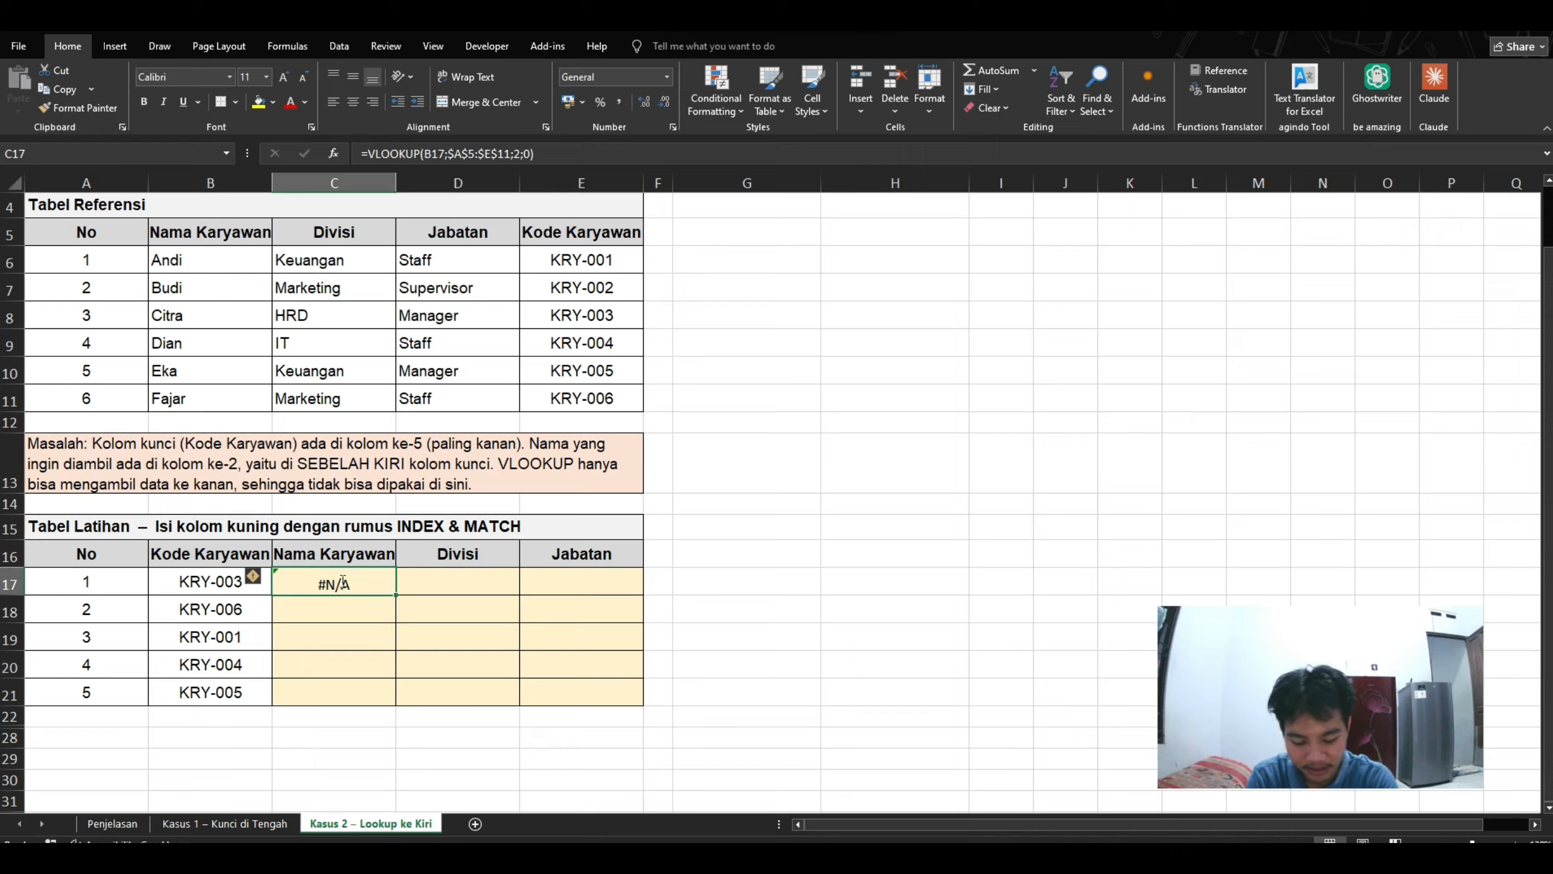
{"action": "double_click", "coordinate": [340, 582]}
{"action": "key", "text": "ctrl+a"}
{"action": "key", "text": "BackSpace"}
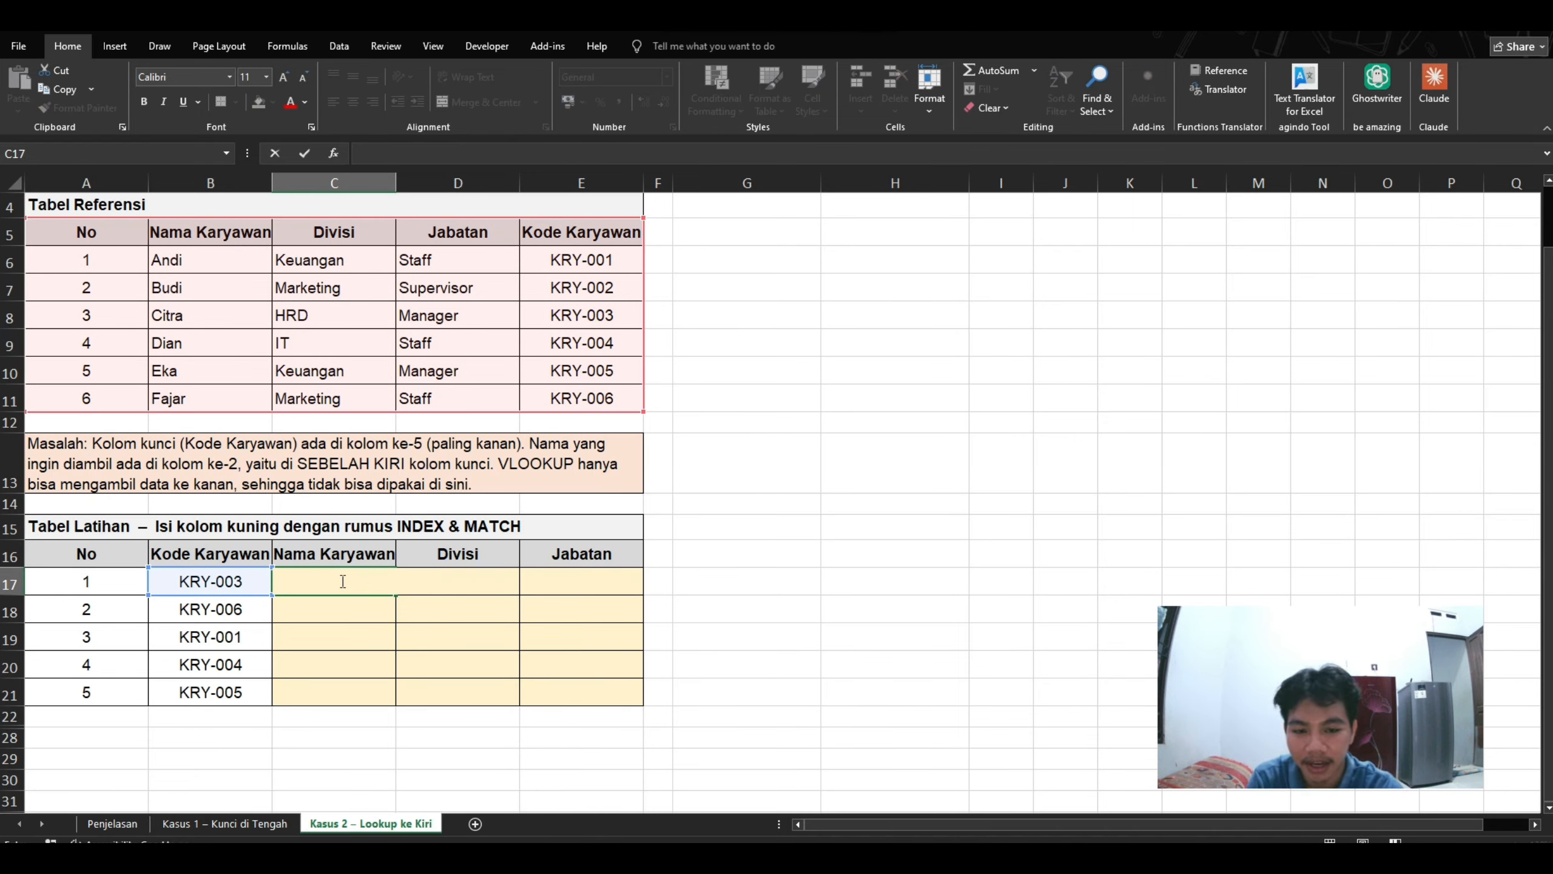
{"action": "left_click", "coordinate": [331, 640]}
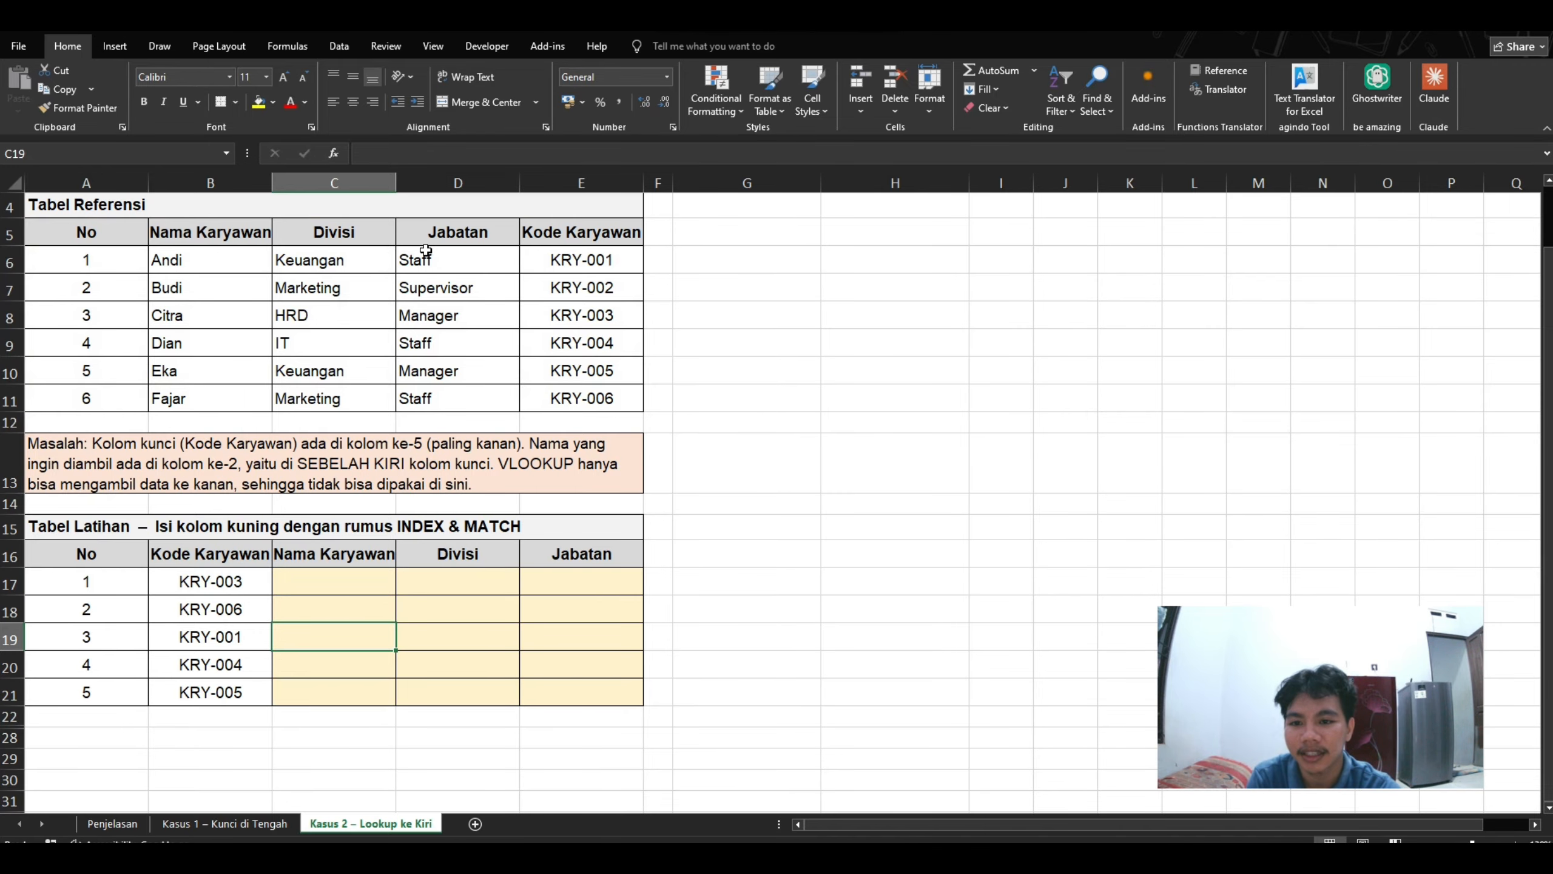
Reread the Kasus 2 situation text and look over the reference and practice tables
{"action": "scroll", "coordinate": [426, 251], "scroll_direction": "up", "scroll_amount": 1}
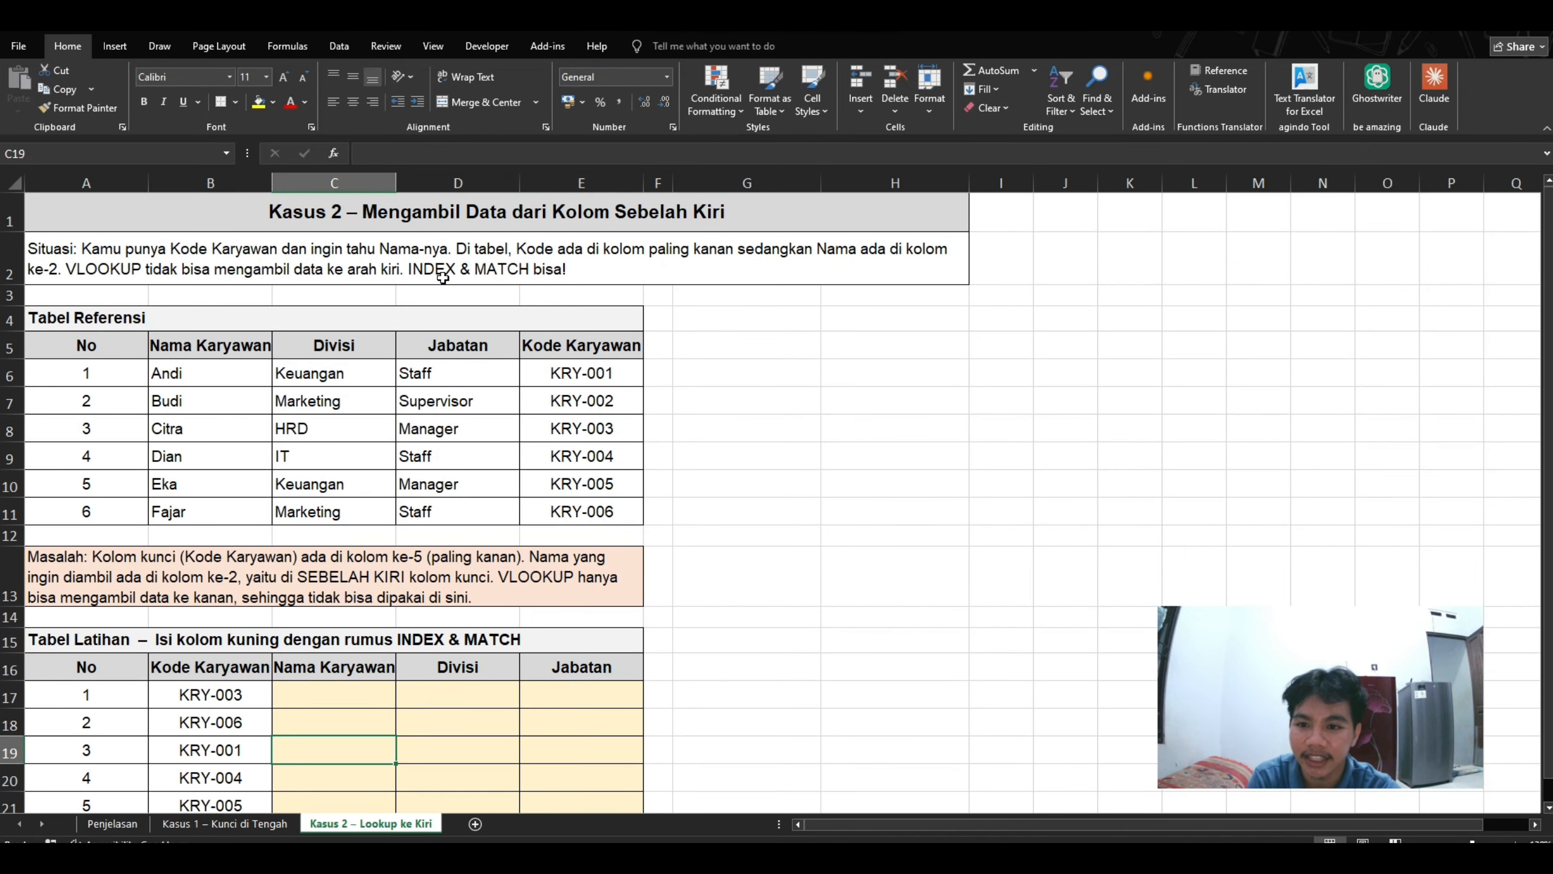
{"action": "left_click", "coordinate": [444, 279]}
{"action": "left_click", "coordinate": [440, 391]}
{"action": "scroll", "coordinate": [440, 390], "scroll_direction": "down", "scroll_amount": 2}
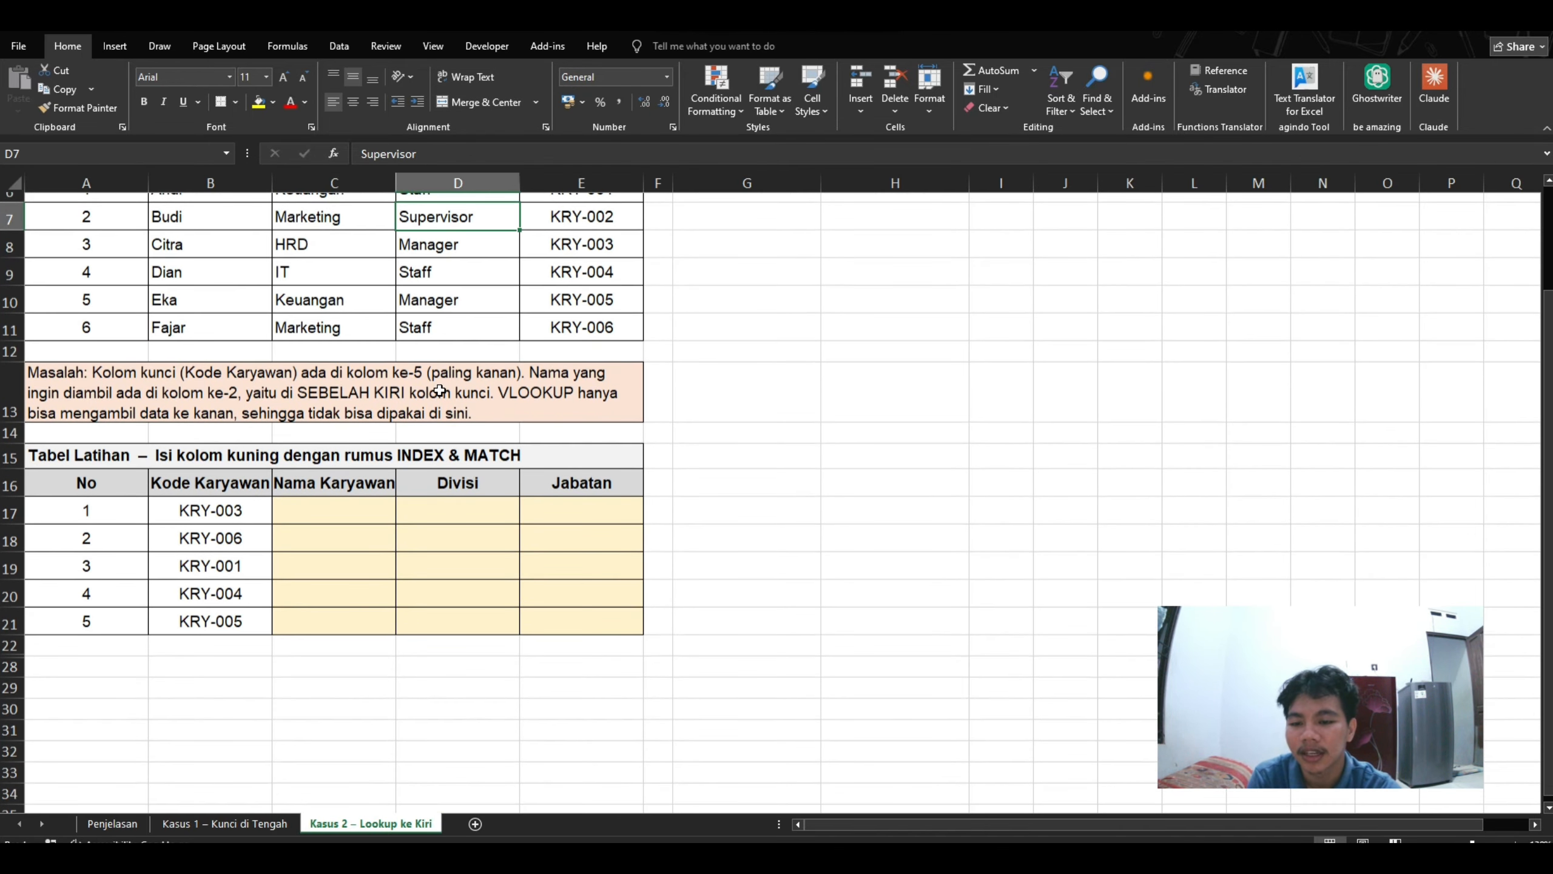
{"action": "scroll", "coordinate": [440, 389], "scroll_direction": "up", "scroll_amount": 1}
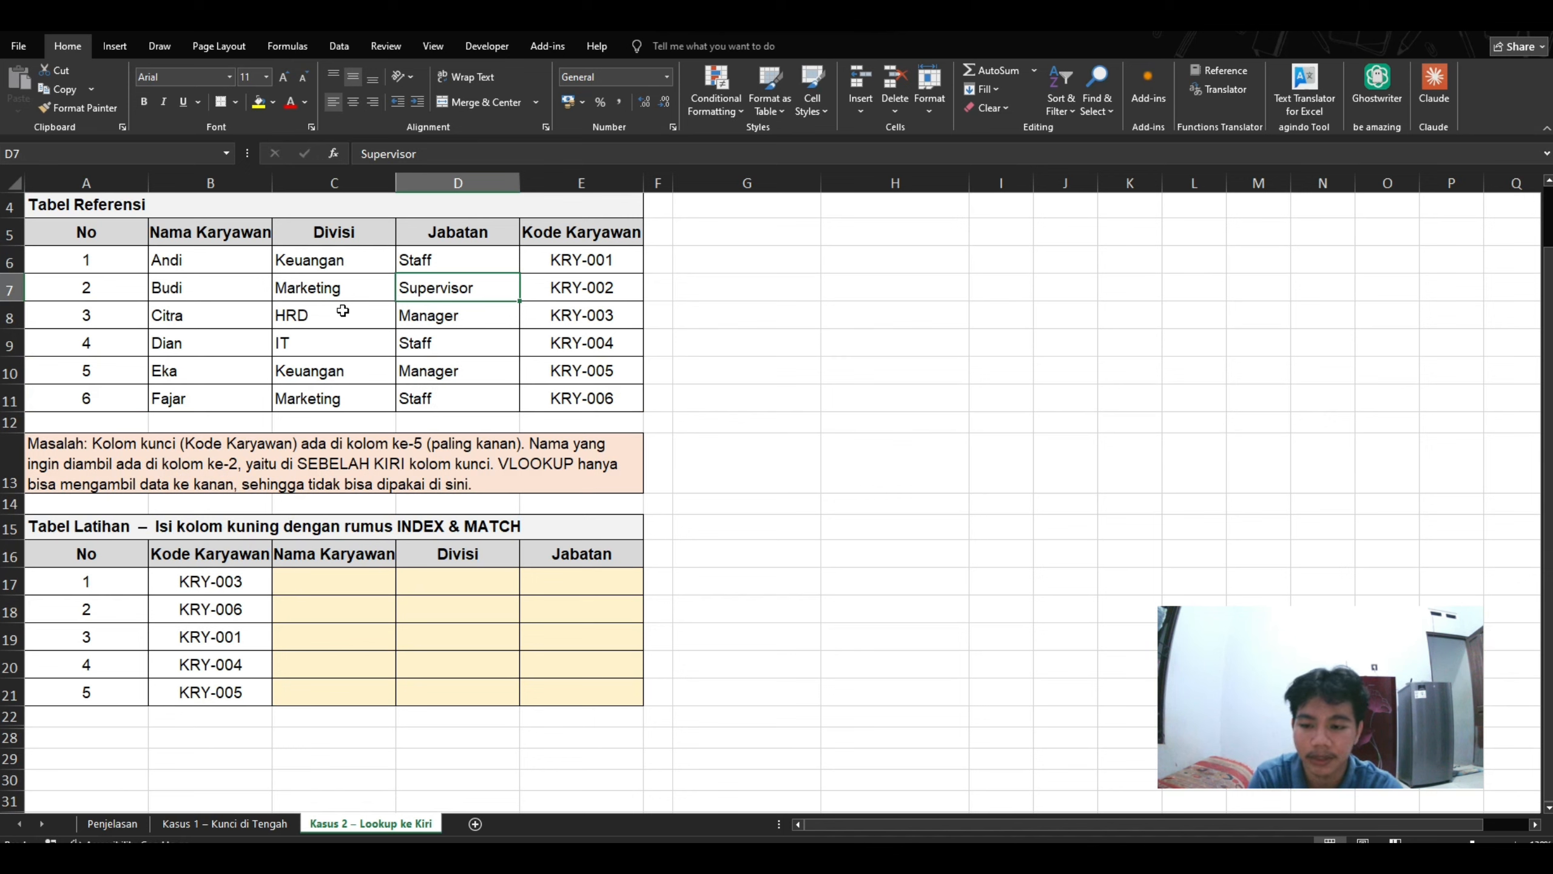
Start an INDEX formula in C17 with the reference table's employee names, $B$6:$B$11, as its absolute array
{"action": "left_click", "coordinate": [312, 588]}
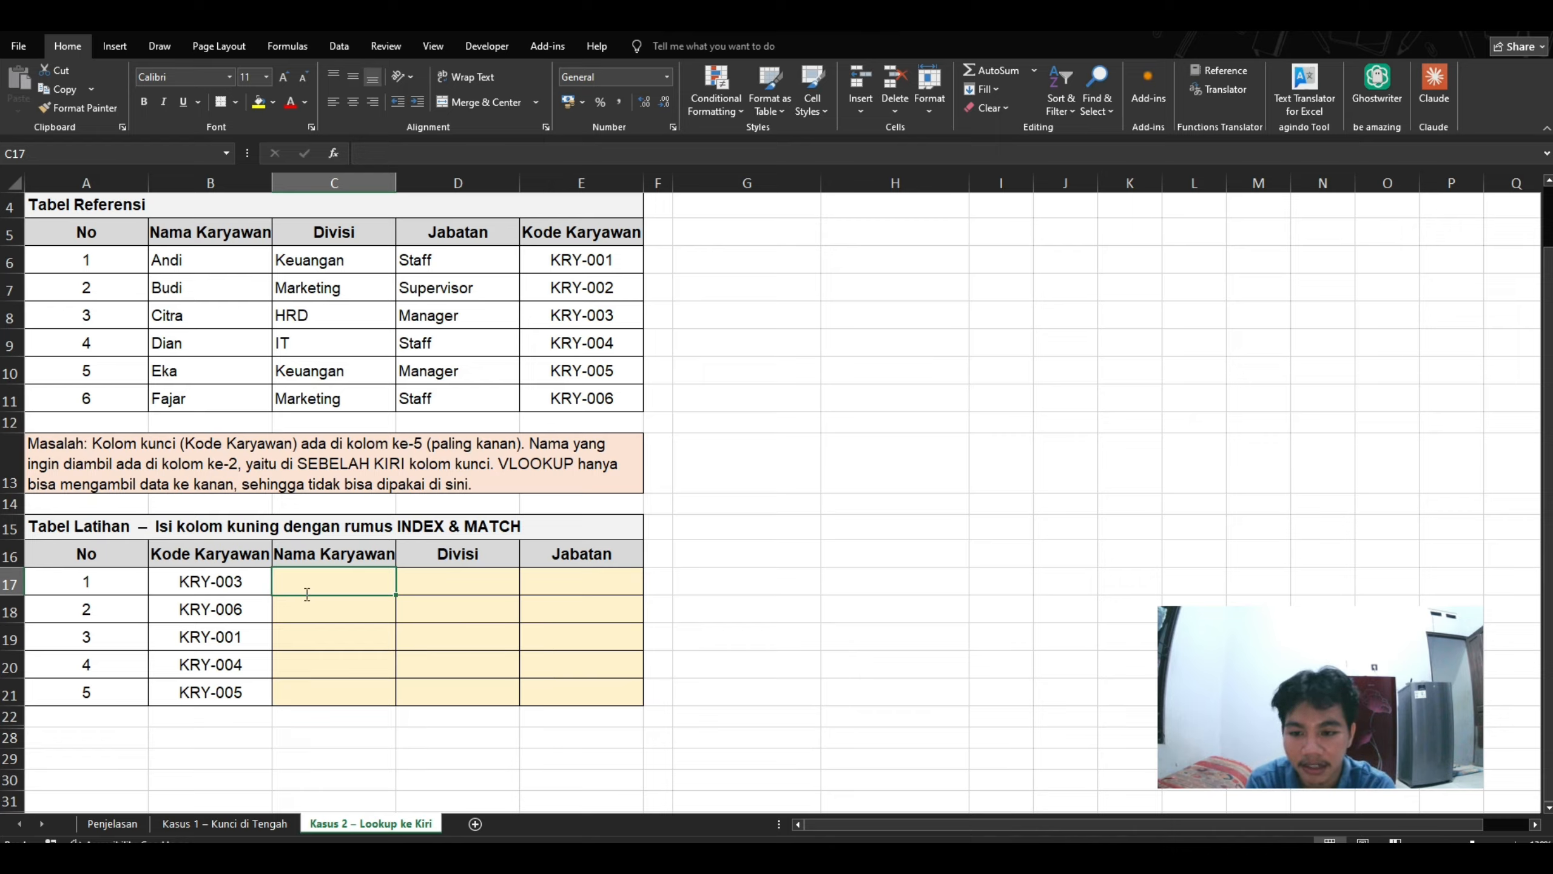
{"action": "type", "text": "=index"}
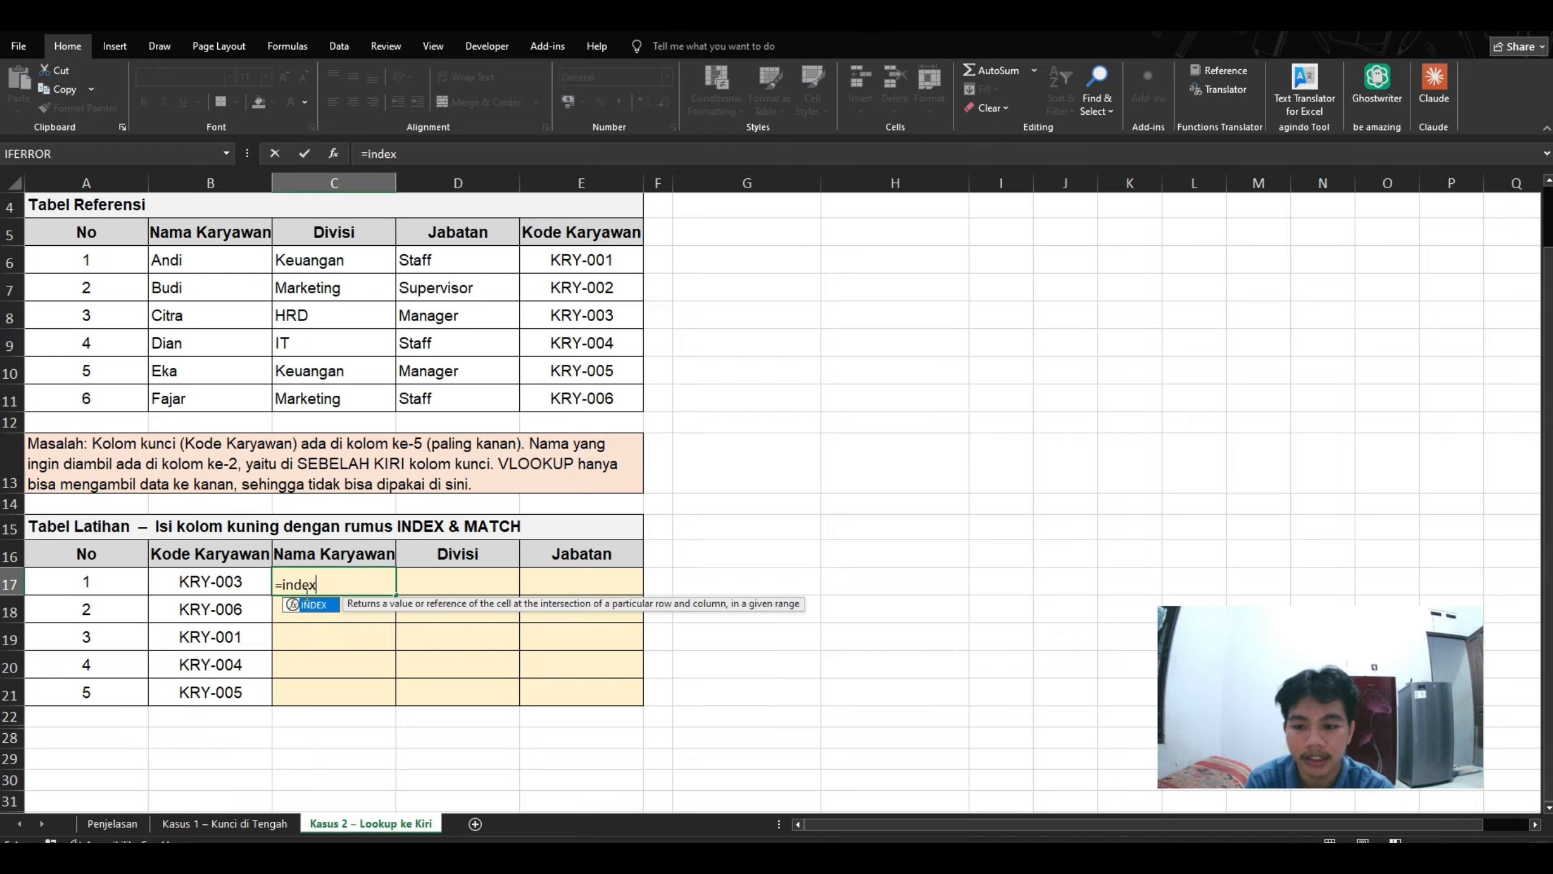
{"action": "type", "text": "("}
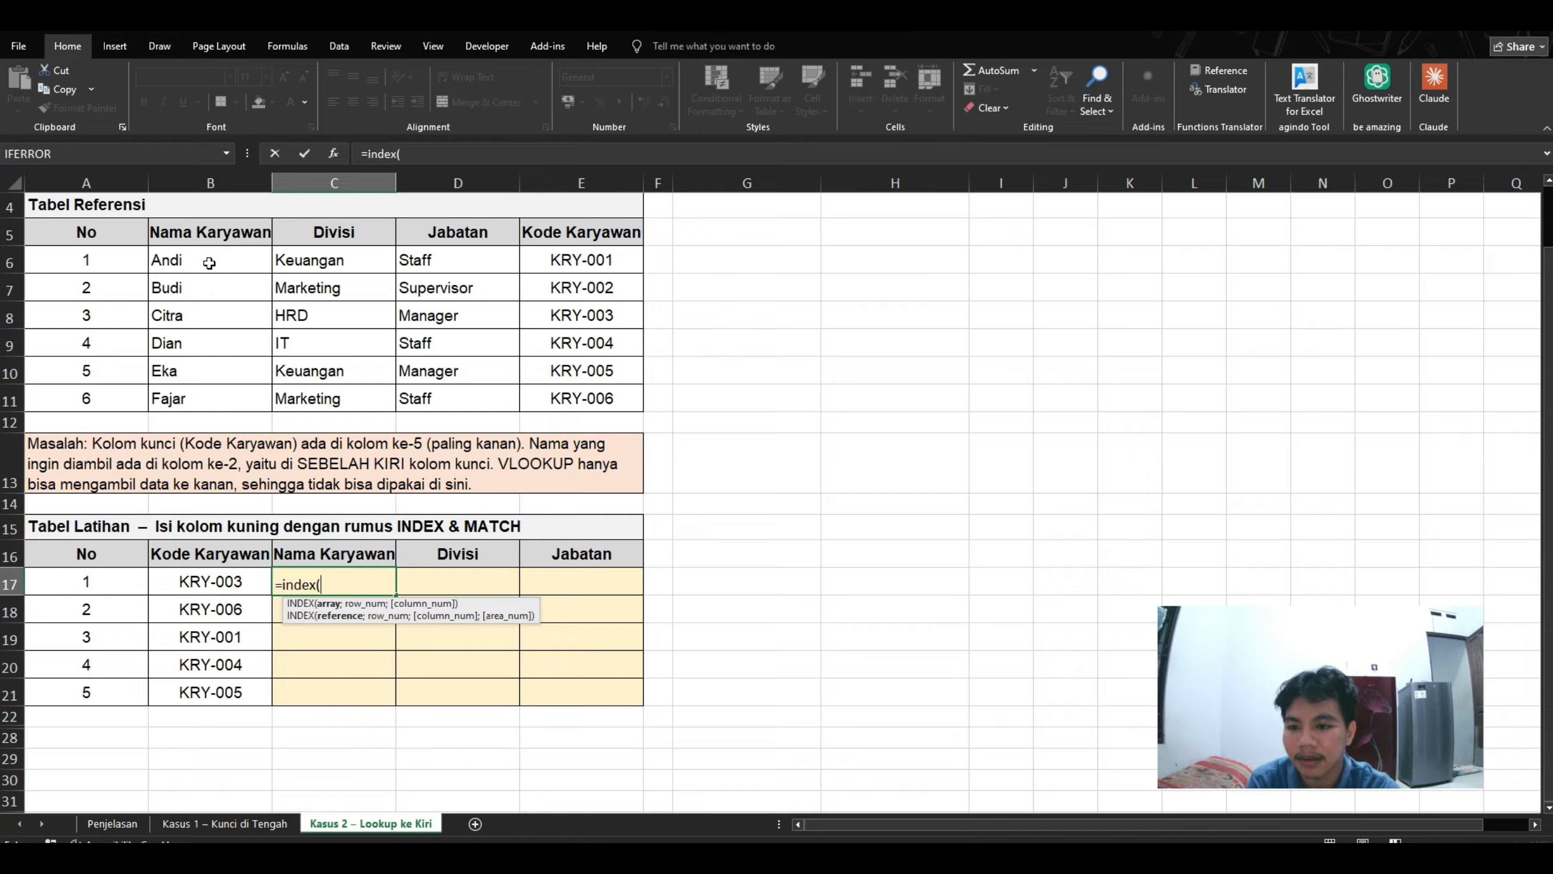
{"action": "left_click_drag", "start_coordinate": [209, 263], "coordinate": [212, 393]}
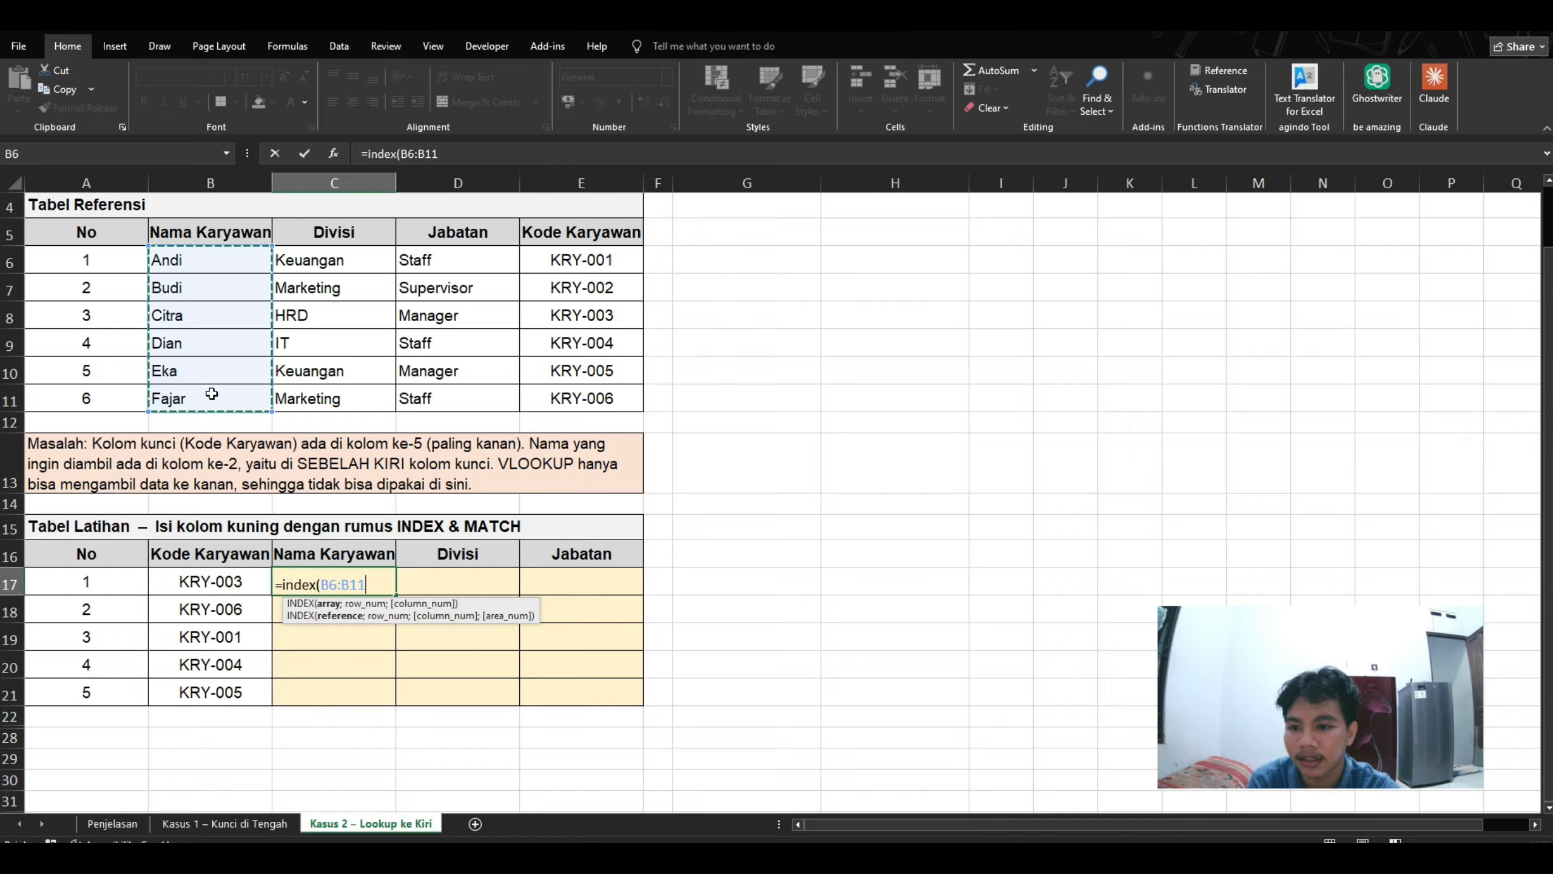
{"action": "key", "text": "F4"}
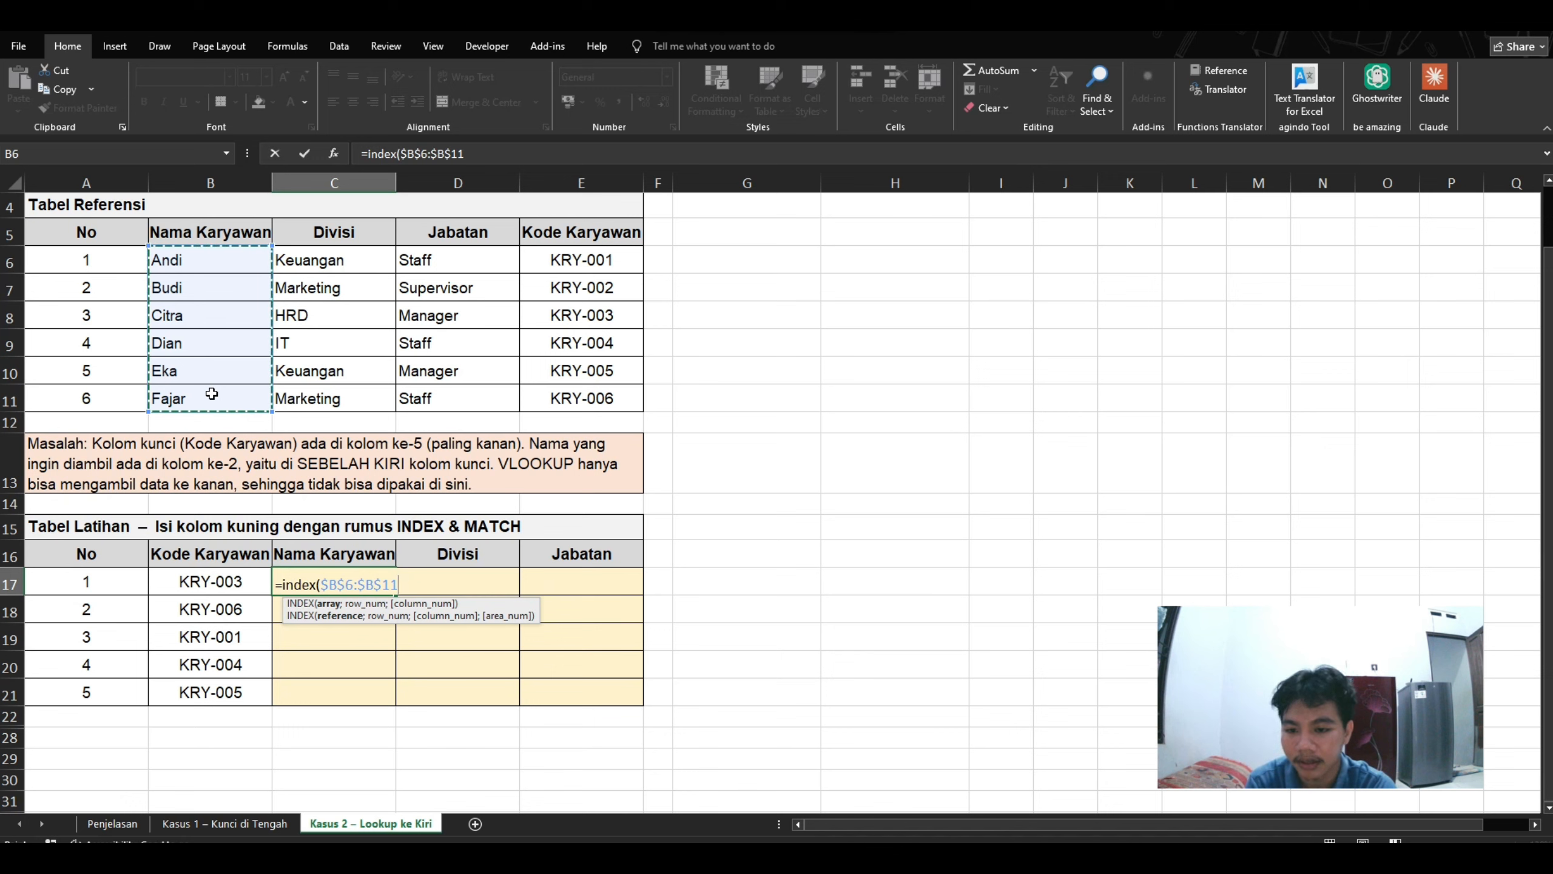
{"action": "type", "text": ";"}
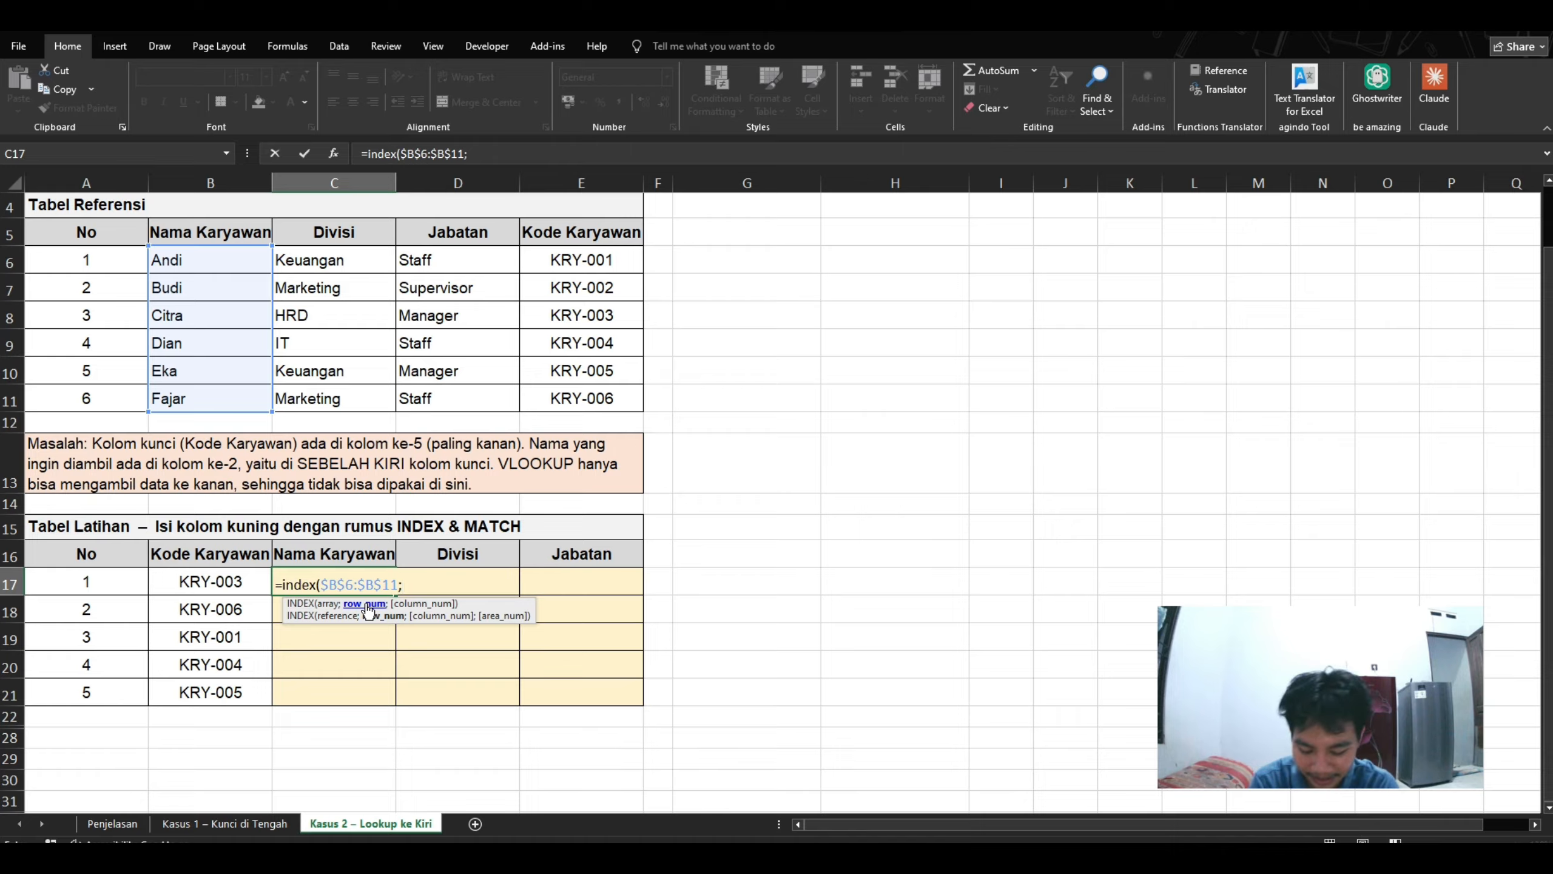
Nest a MATCH function as the row number in C17's INDEX formula, with the employee code in B17 as lookup value
{"action": "type", "text": "matcxh"}
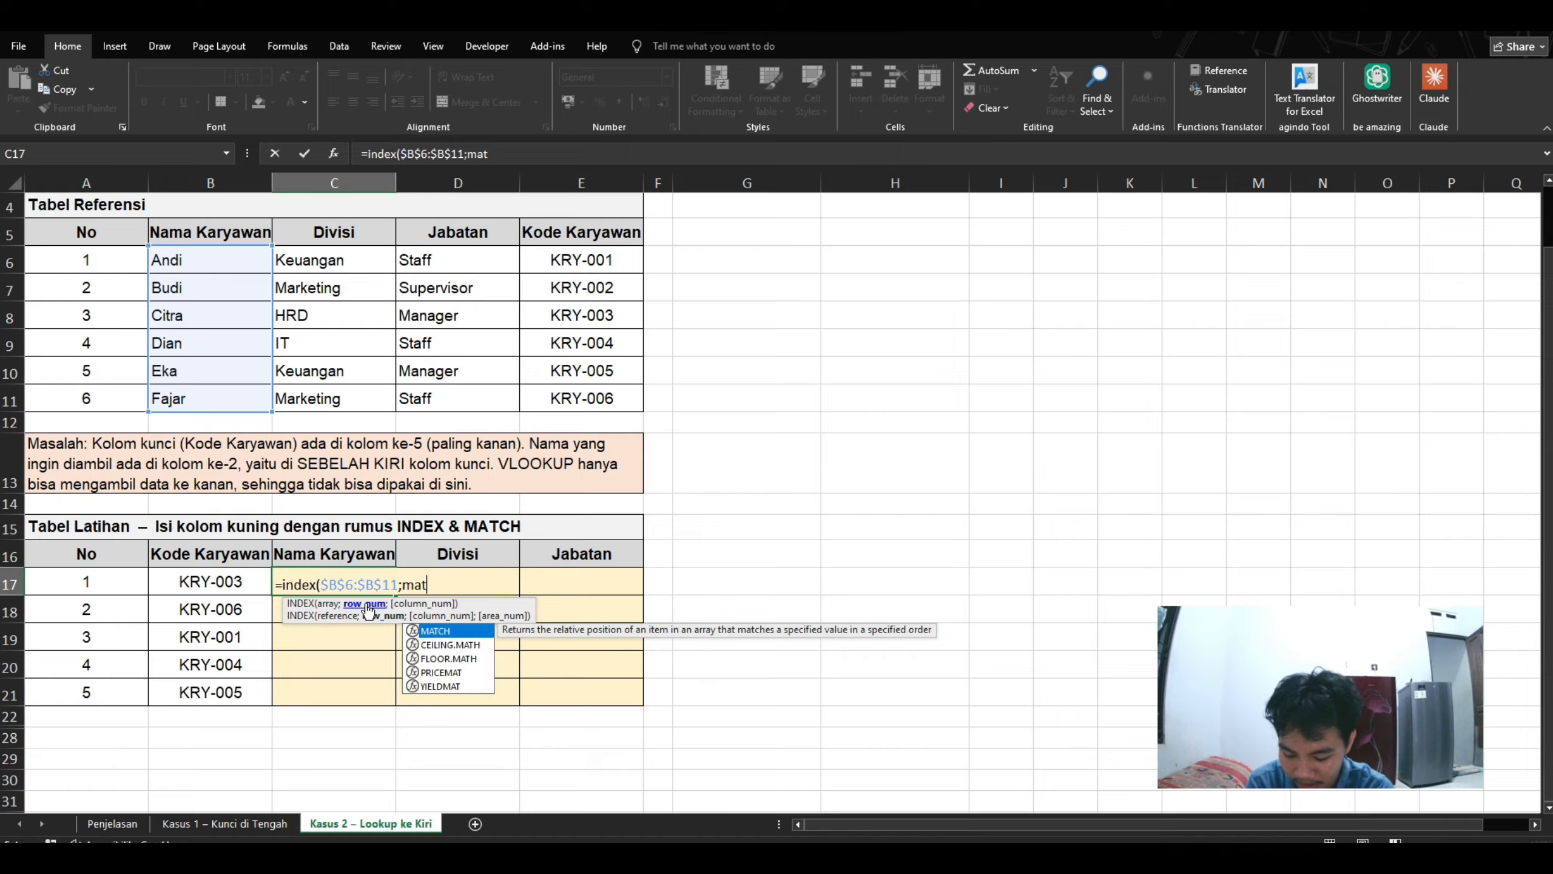
{"action": "key", "text": "BackSpace"}
{"action": "key", "text": "BackSpace"}
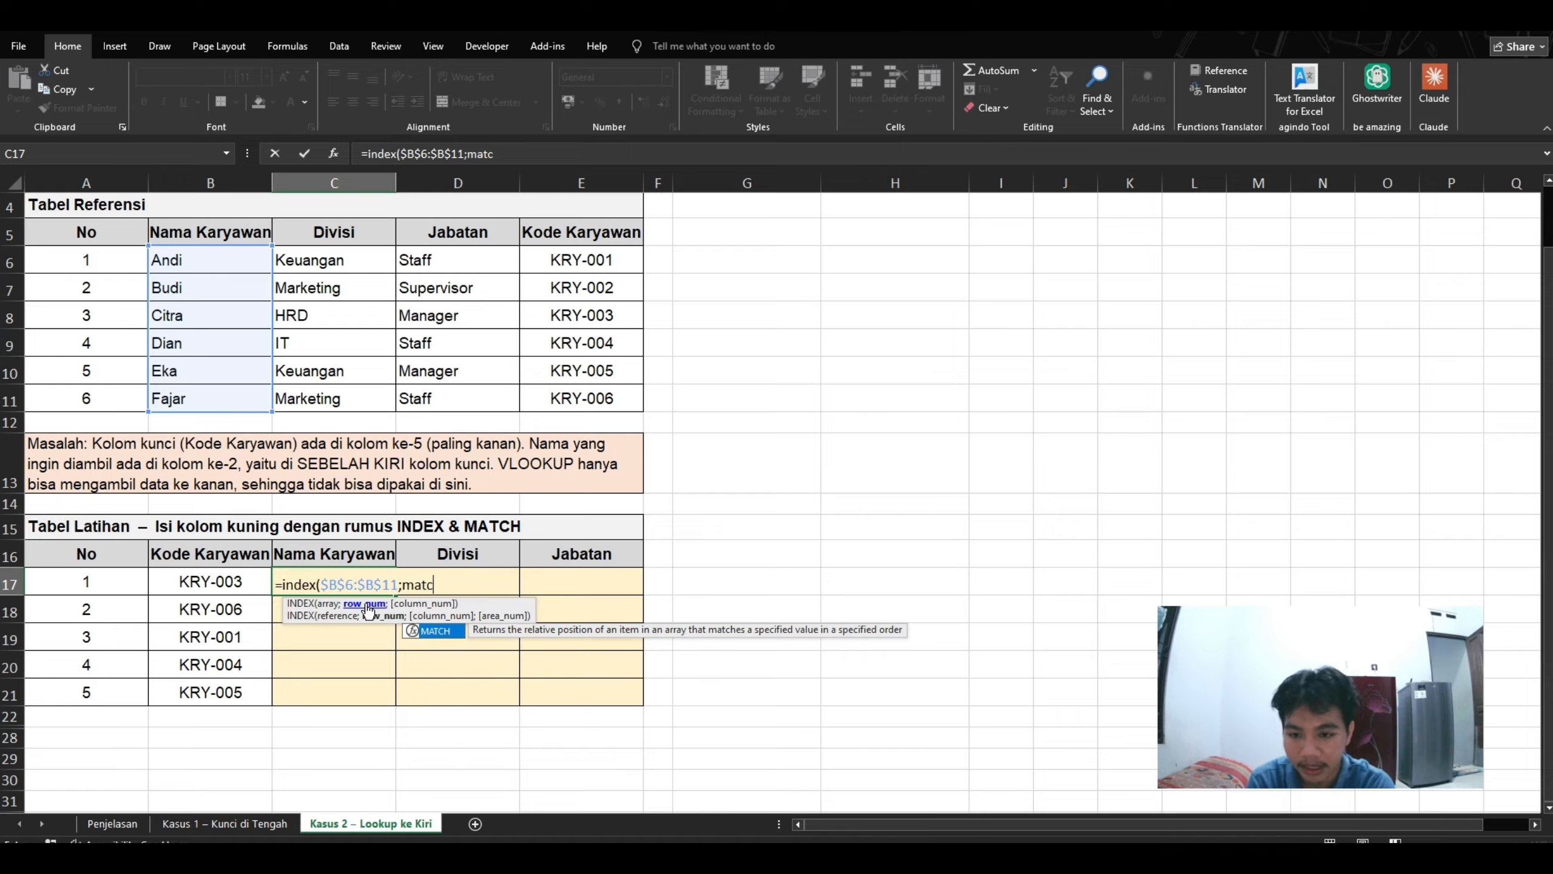
{"action": "key", "text": "BackSpace"}
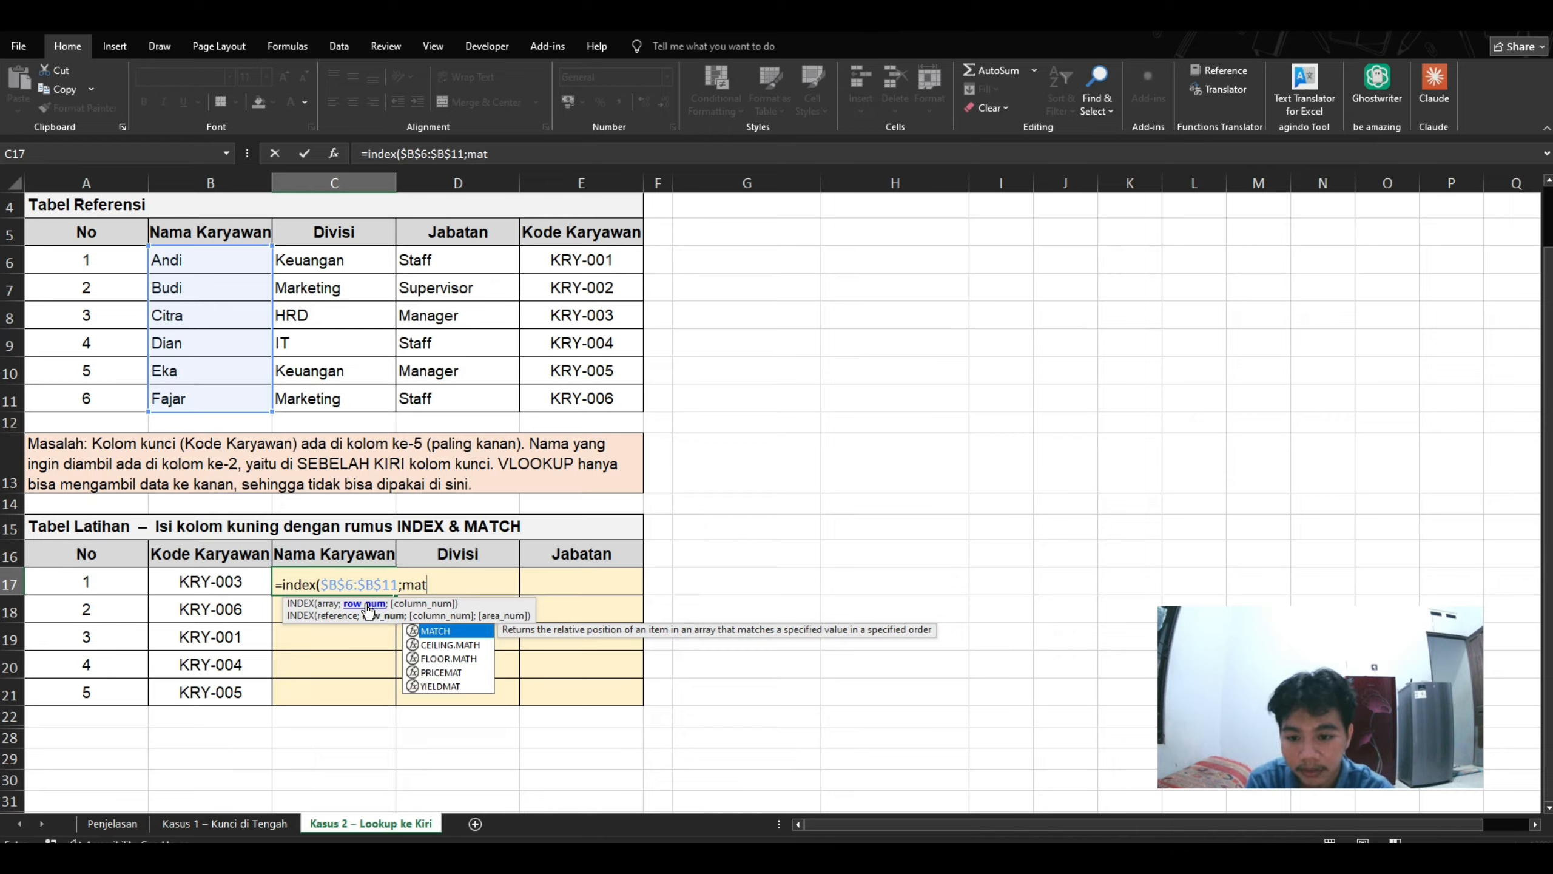
{"action": "type", "text": "ch("}
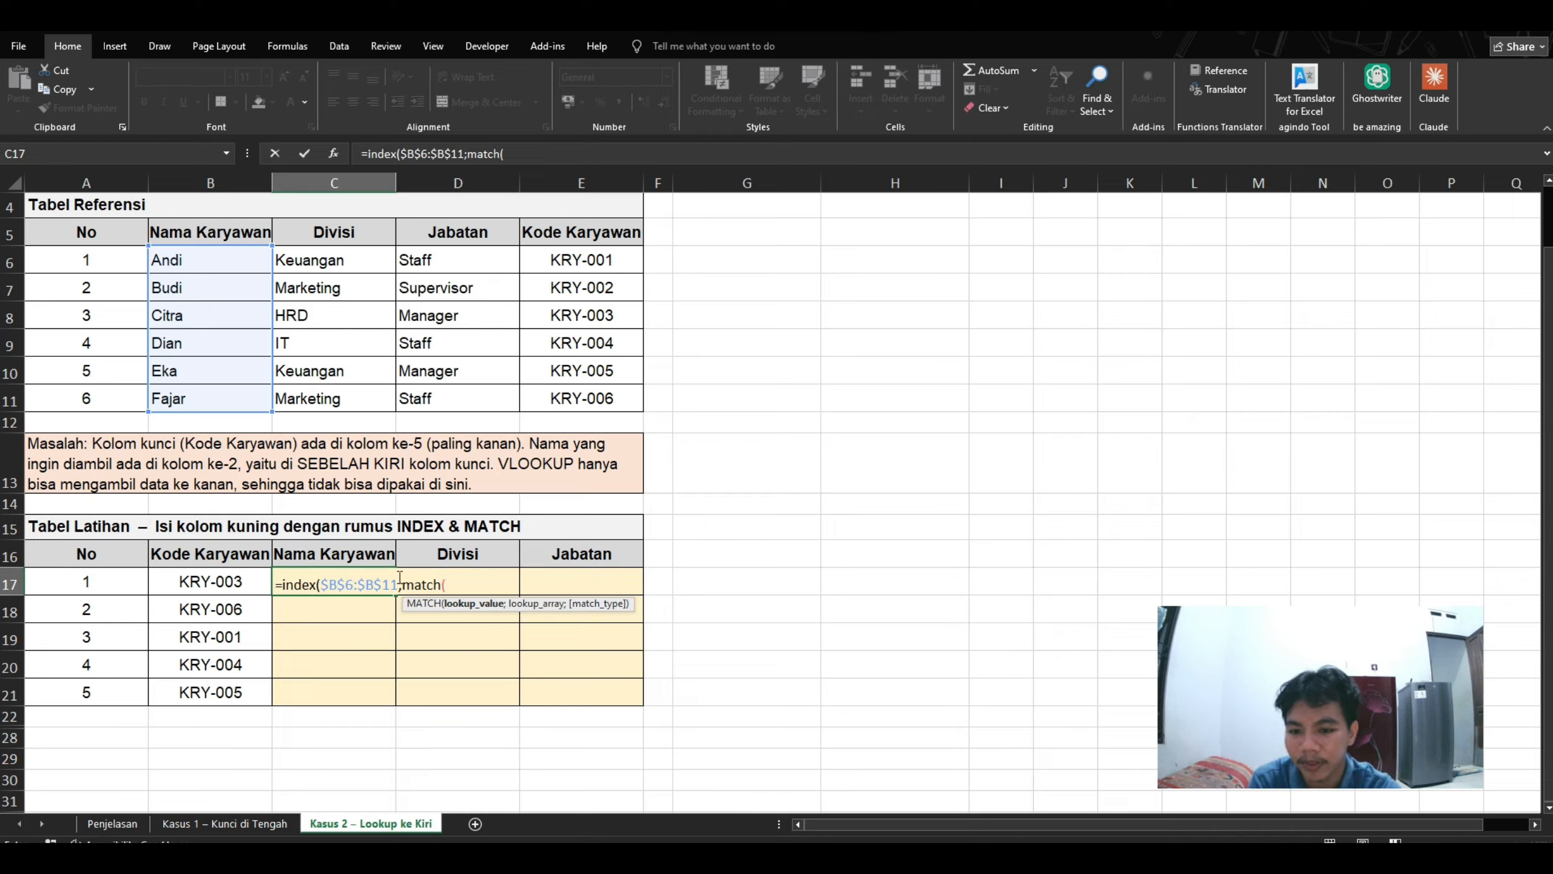
{"action": "left_click", "coordinate": [203, 583]}
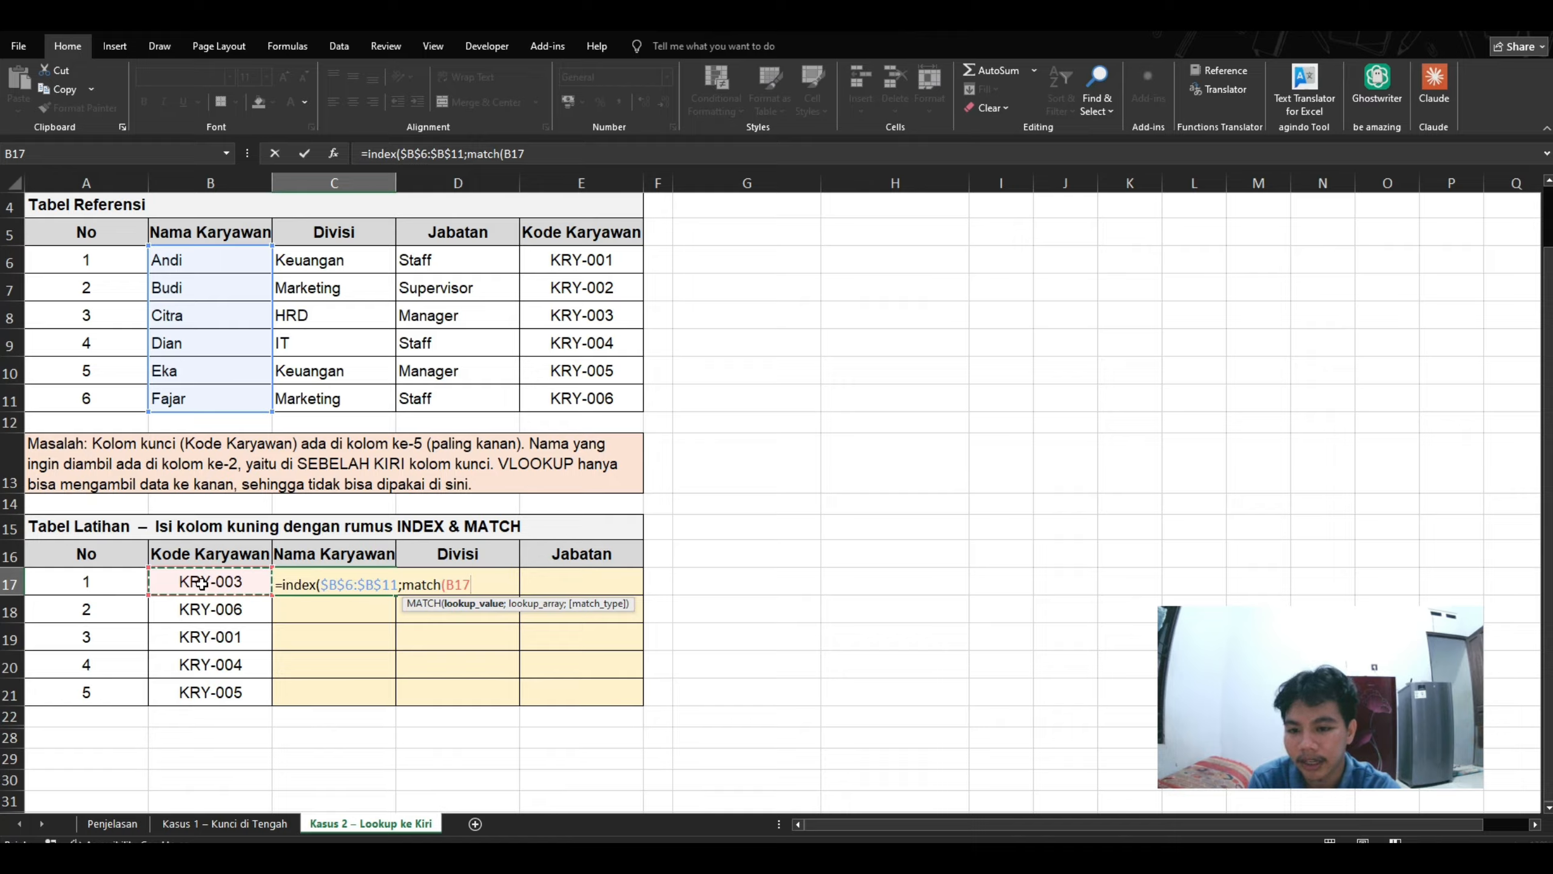
{"action": "type", "text": ";"}
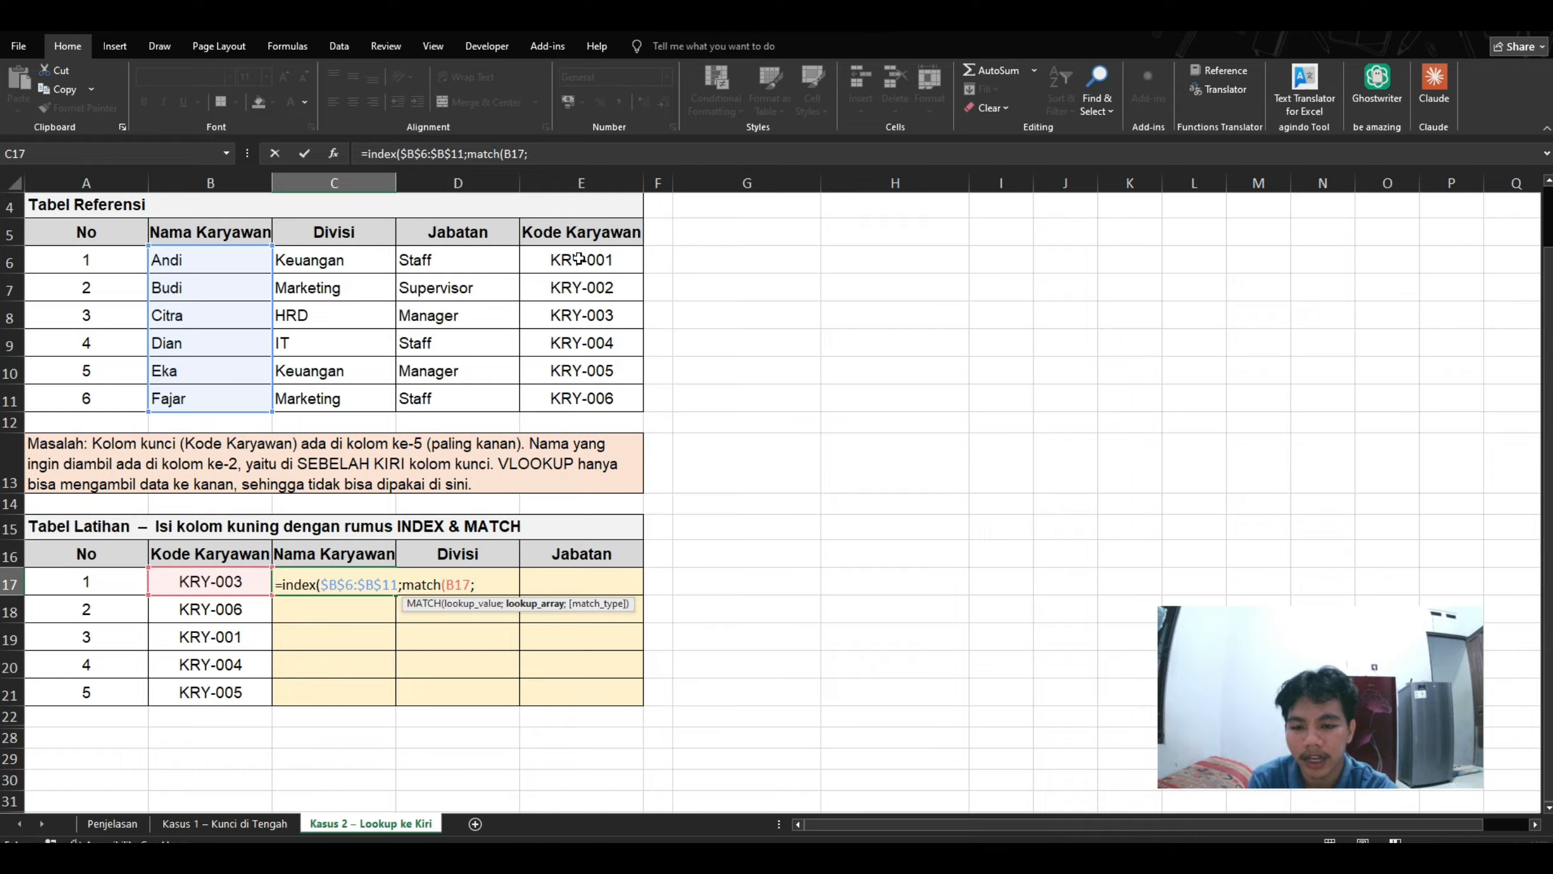
Complete C17's MATCH with the reference table's employee codes, $E$6:$E$11, as absolute lookup array and match type 0, and enter the formula
{"action": "left_click_drag", "start_coordinate": [578, 259], "coordinate": [581, 399]}
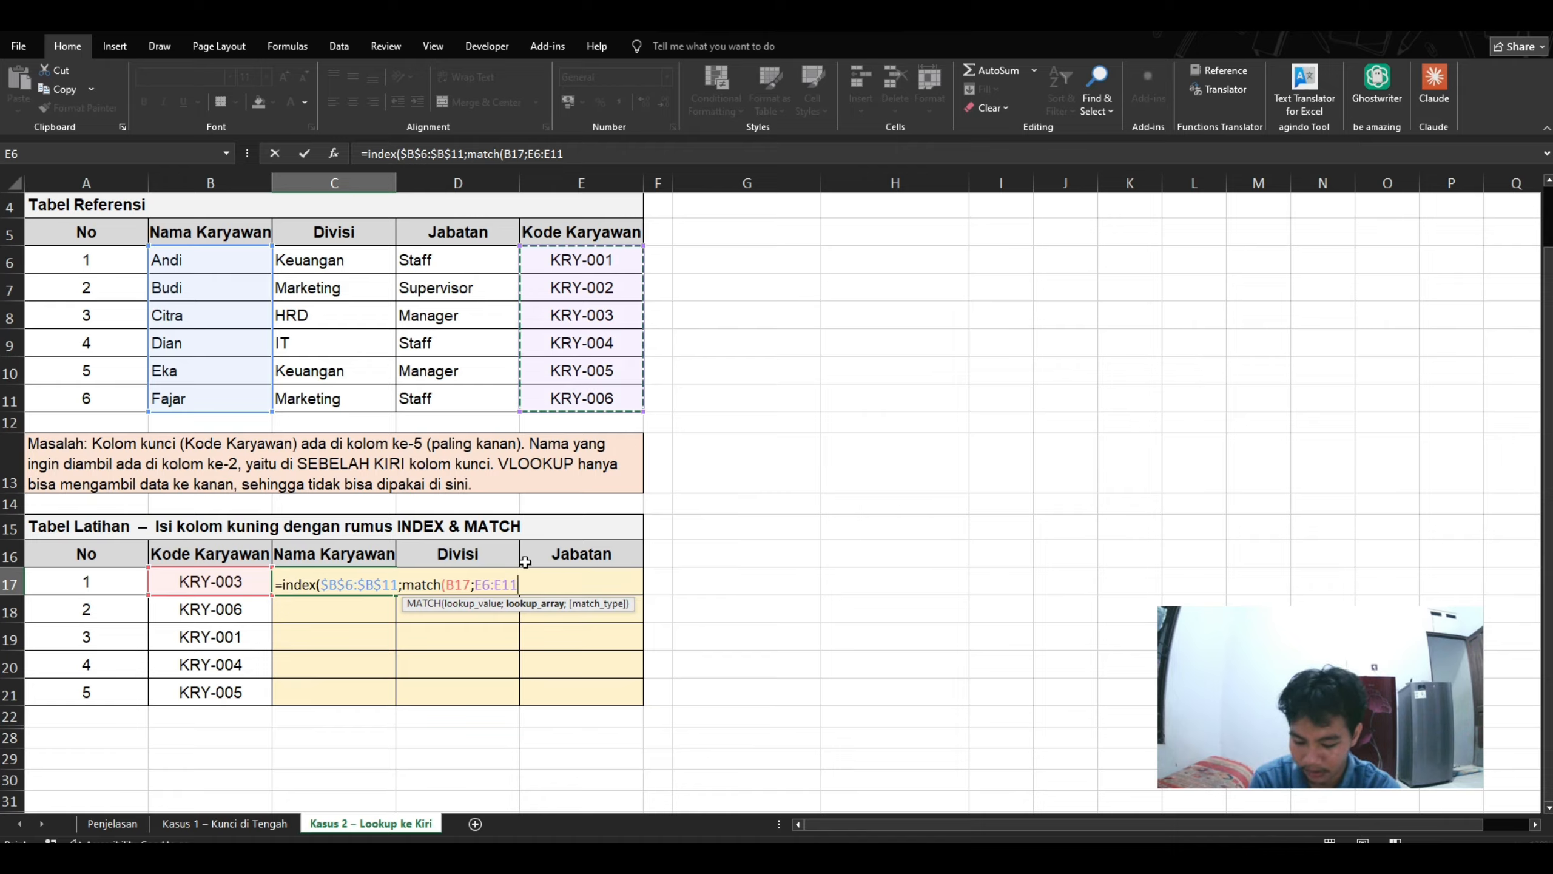
{"action": "key", "text": "F4"}
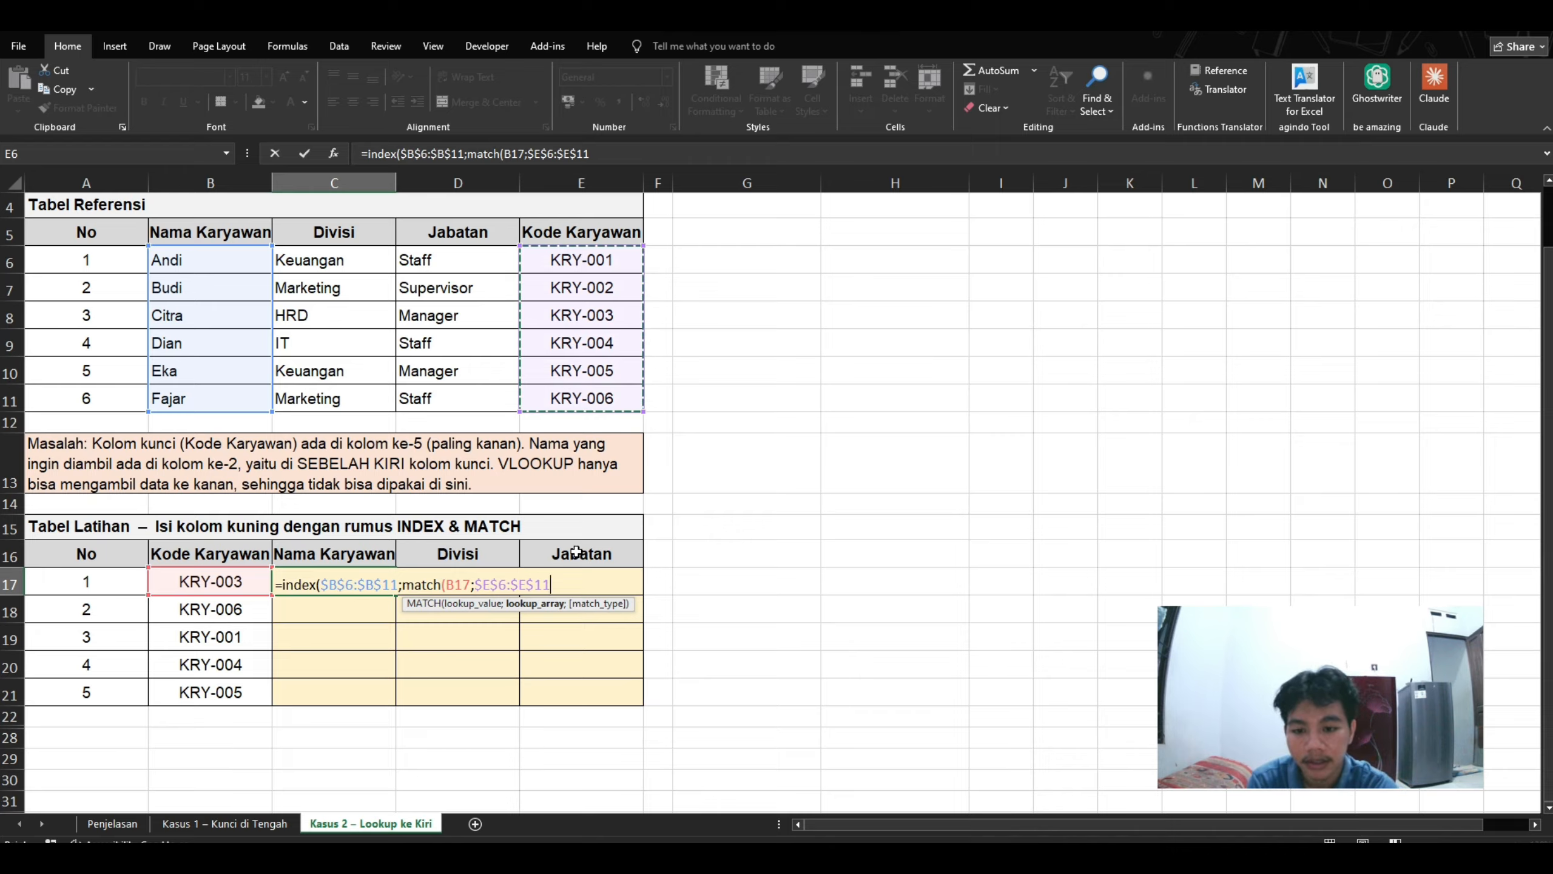
{"action": "type", "text": ";"}
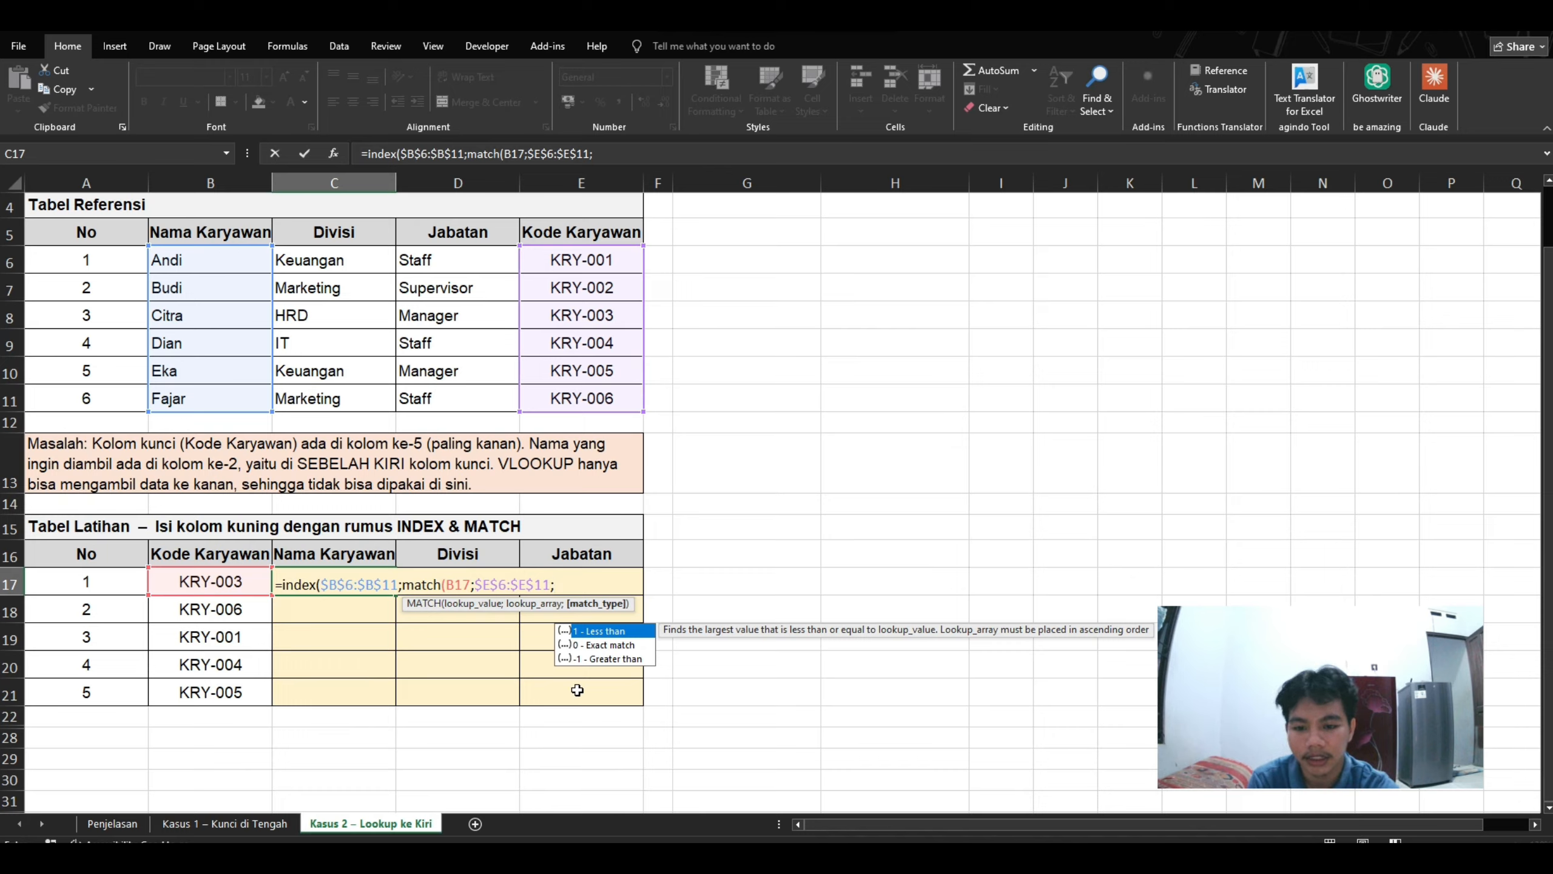
{"action": "type", "text": "0"}
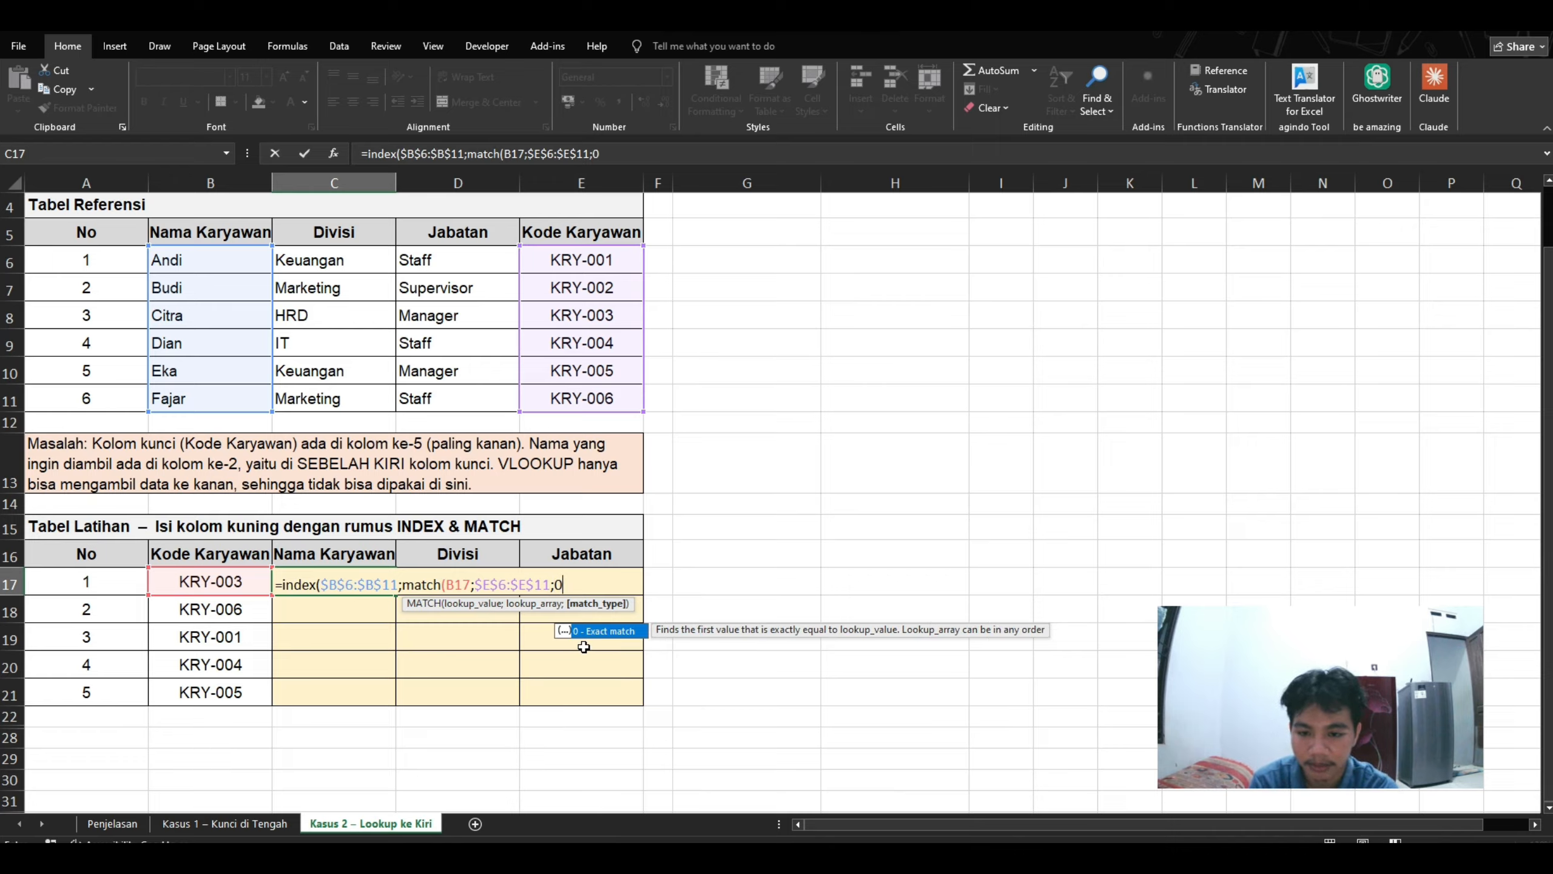
{"action": "type", "text": "))"}
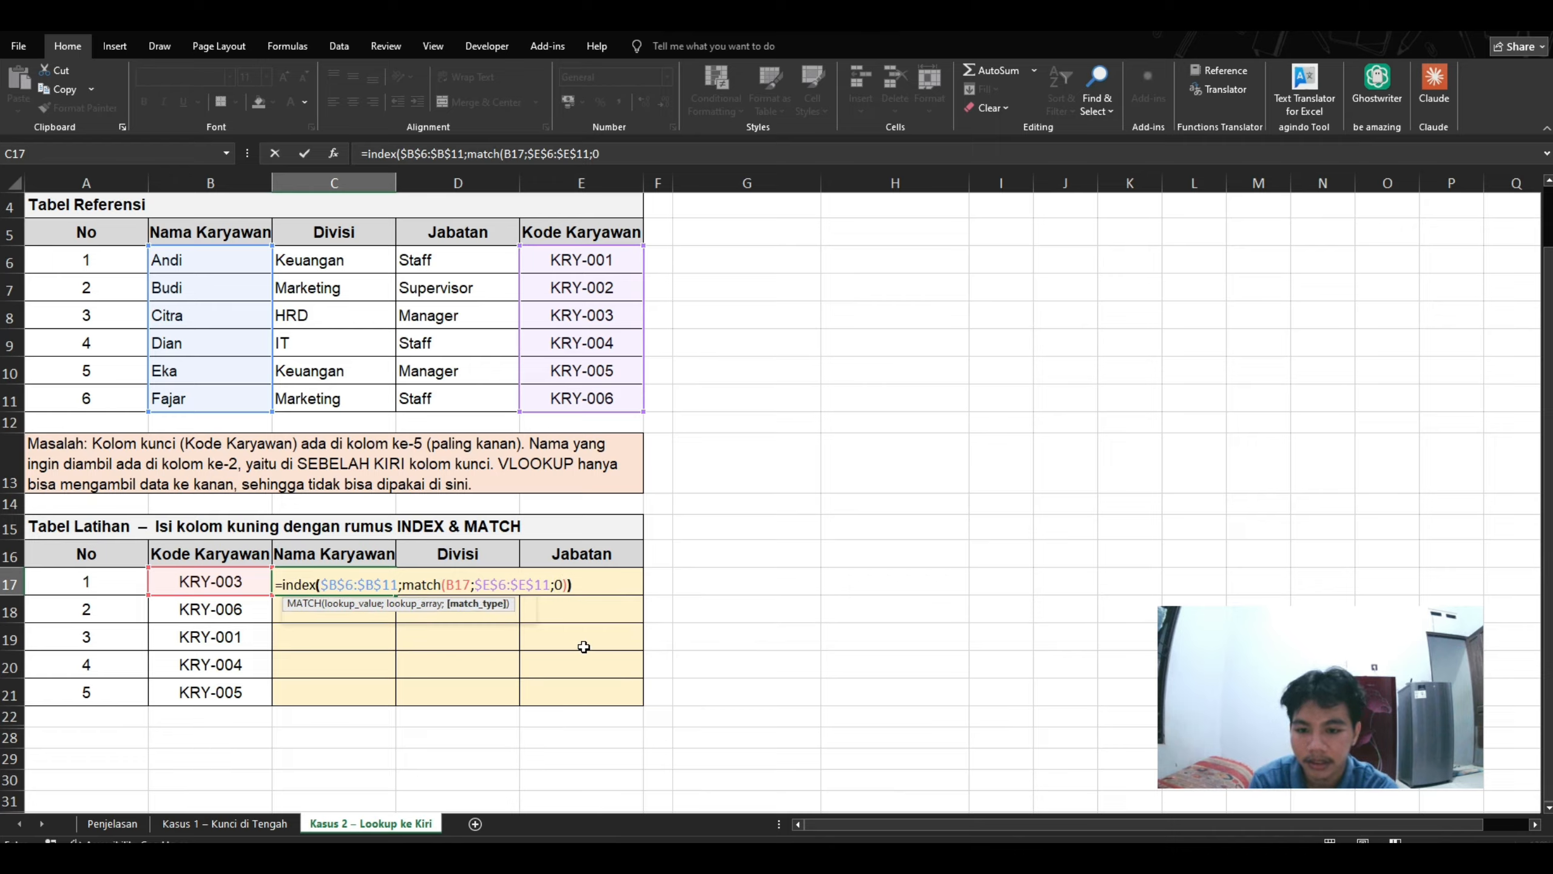
{"action": "type", "text": ")"}
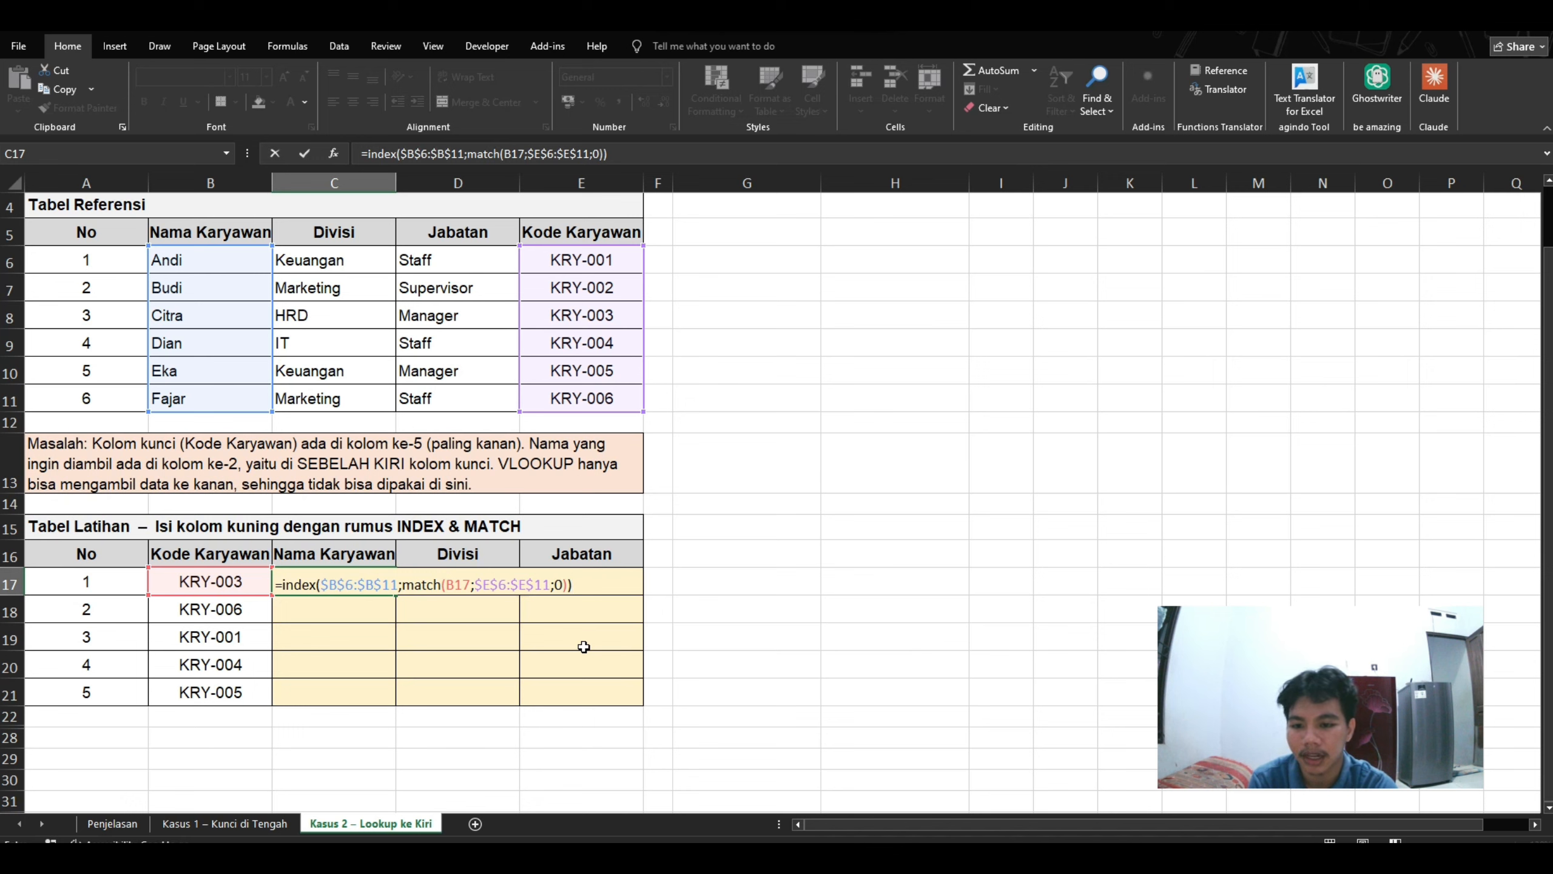
{"action": "key", "text": "Return"}
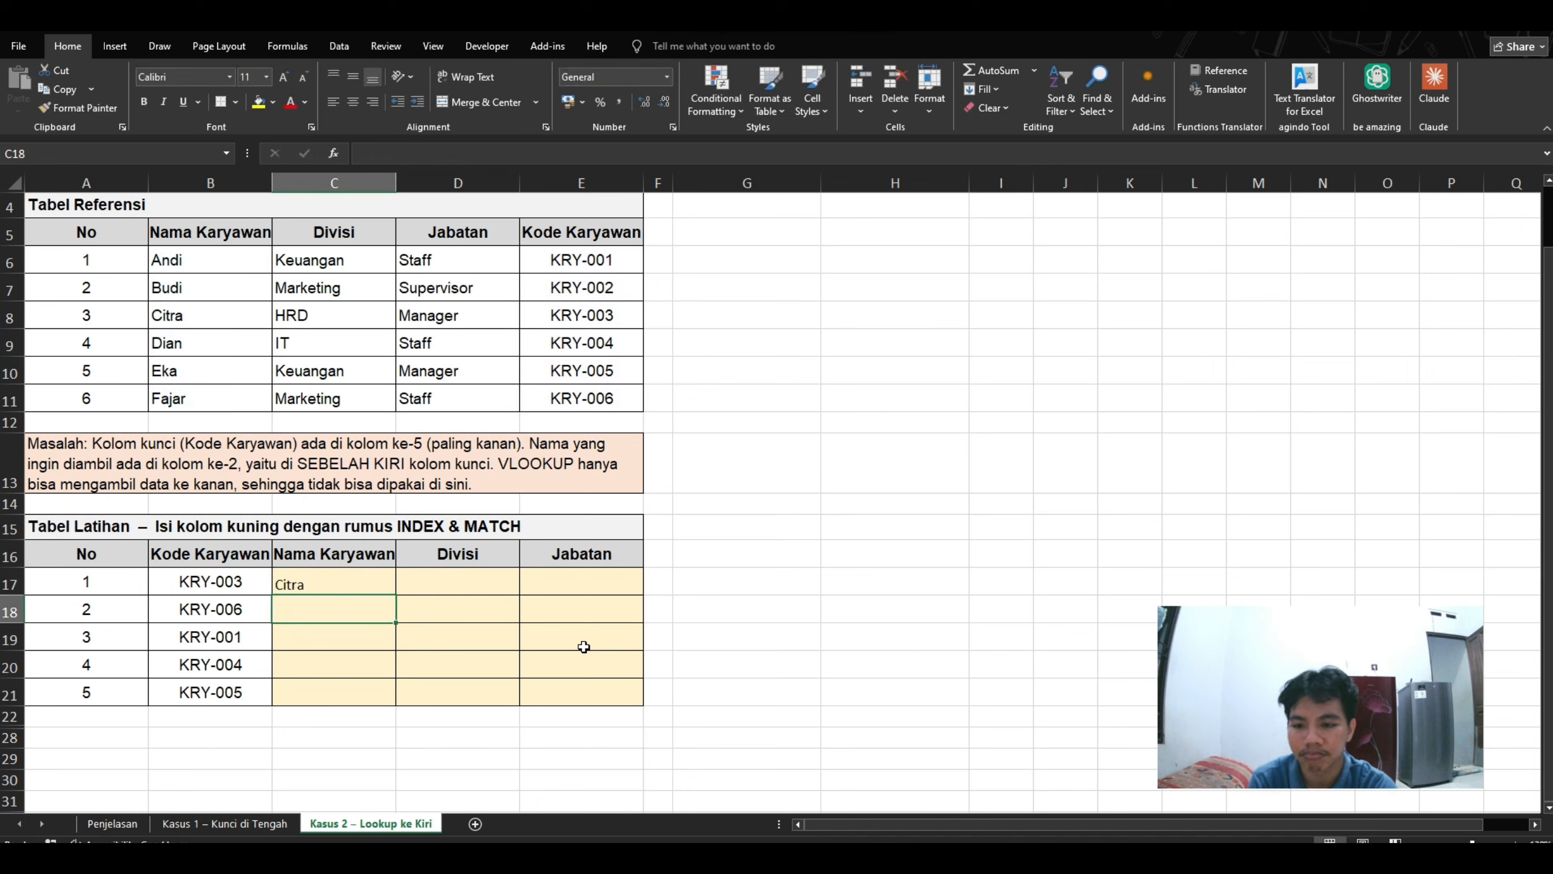
Check C17's result against the code and name in row 8 of the reference table, and fill the formula down to C21
{"action": "left_click", "coordinate": [314, 585]}
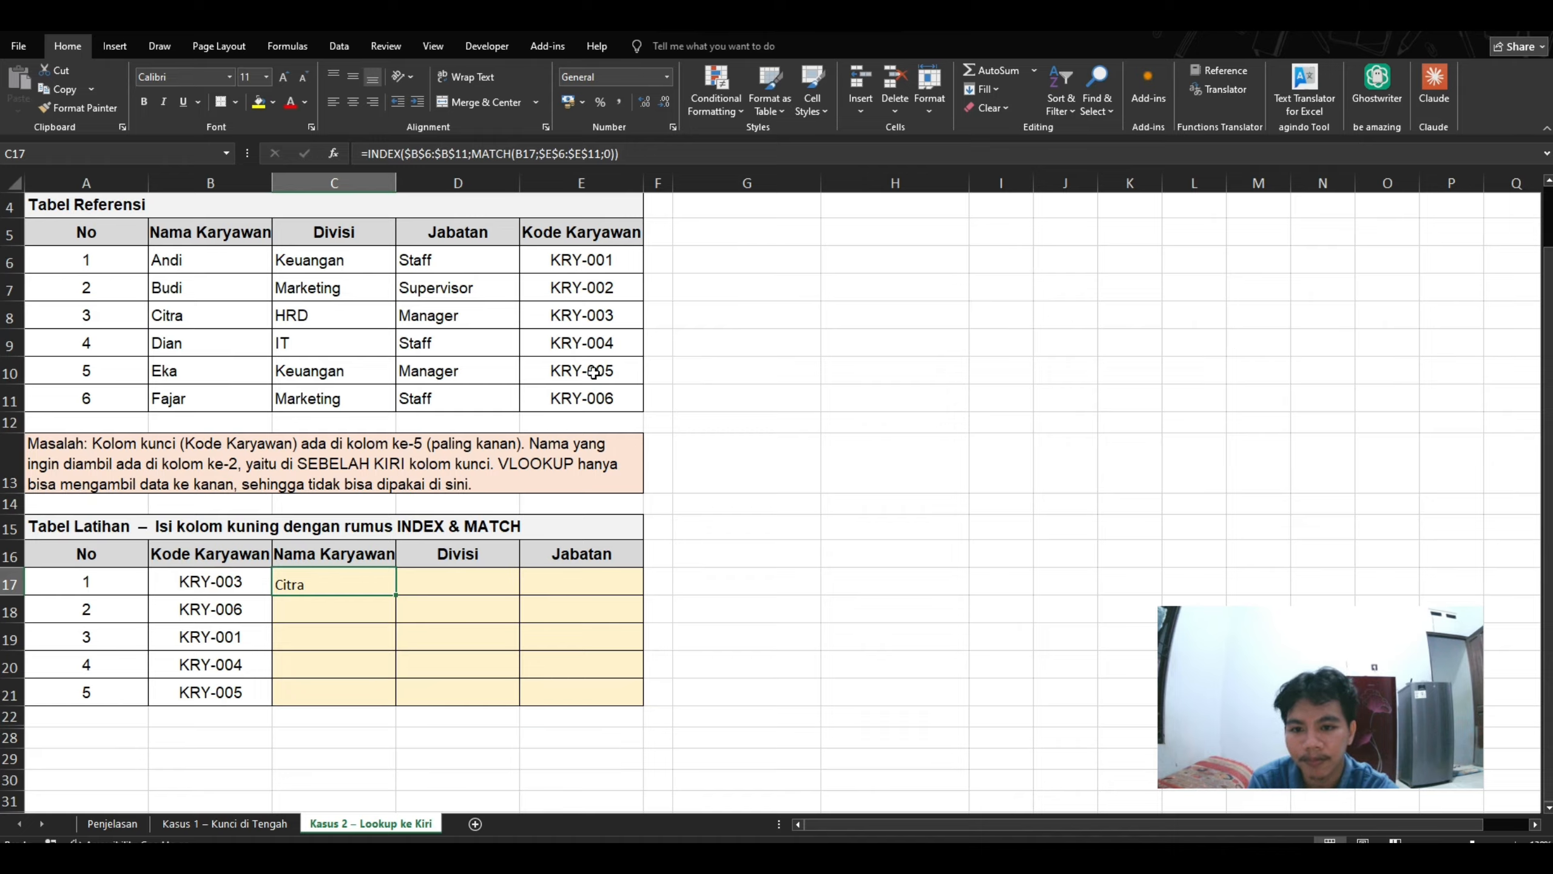
{"action": "left_click", "coordinate": [588, 319]}
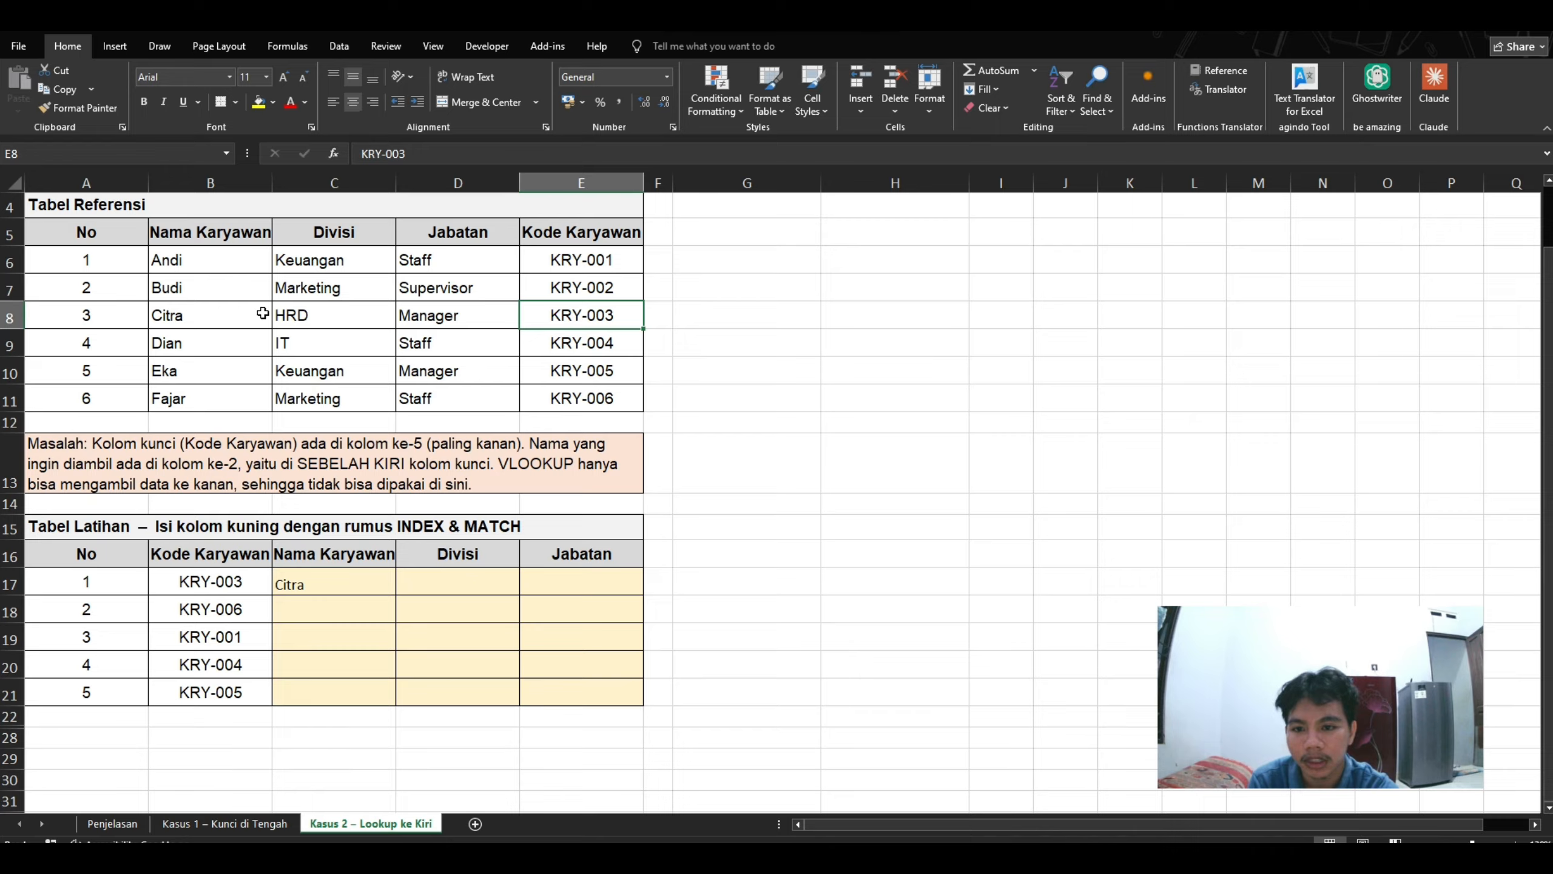
{"action": "left_click", "coordinate": [198, 318]}
{"action": "left_click", "coordinate": [532, 320]}
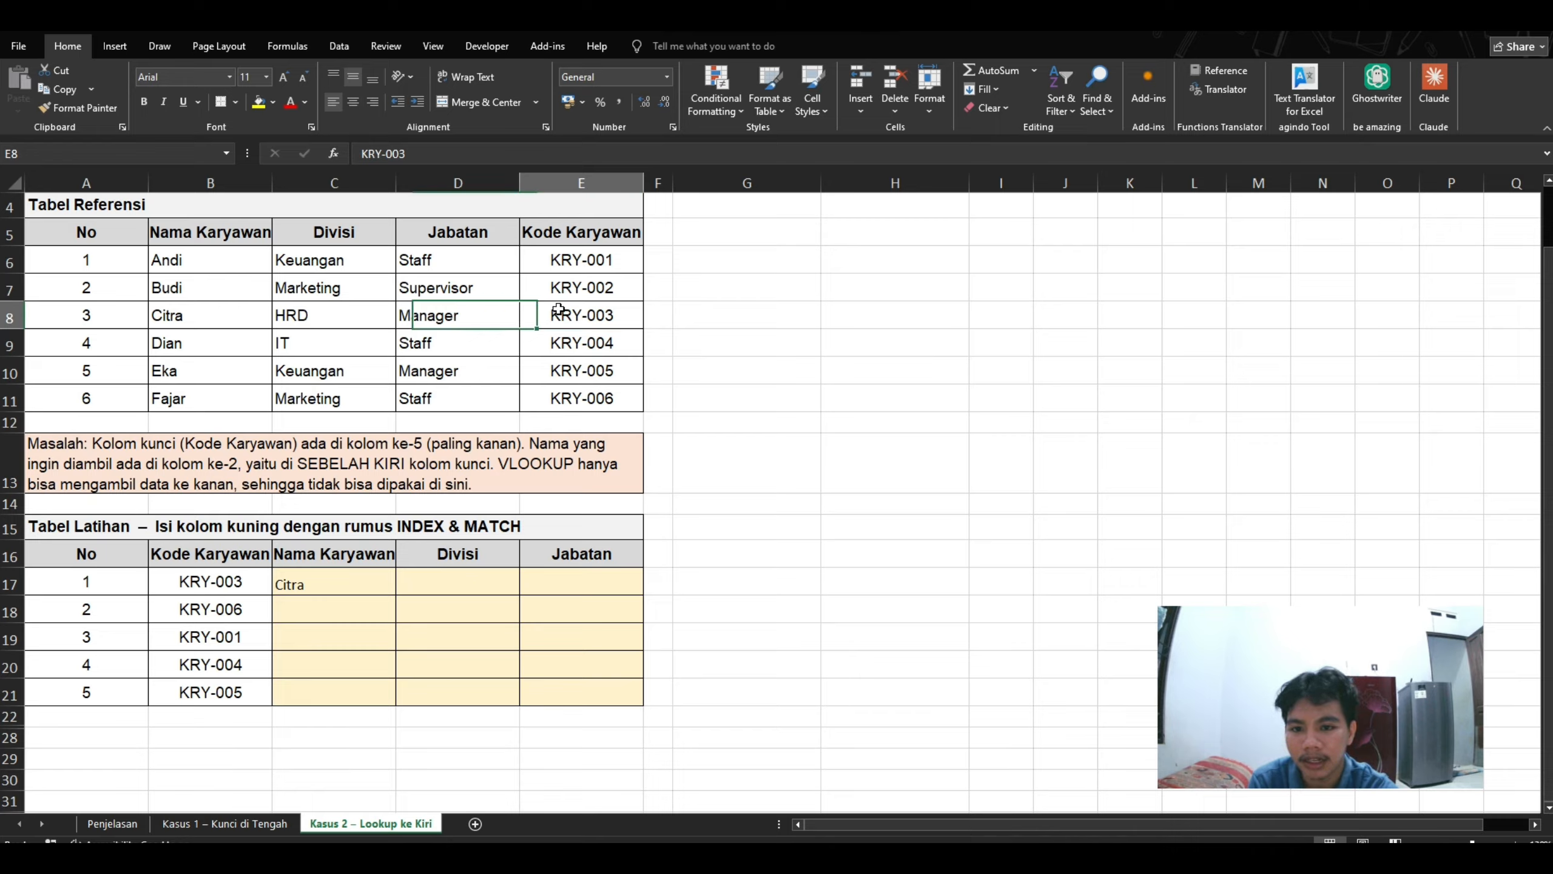
{"action": "left_click", "coordinate": [180, 315]}
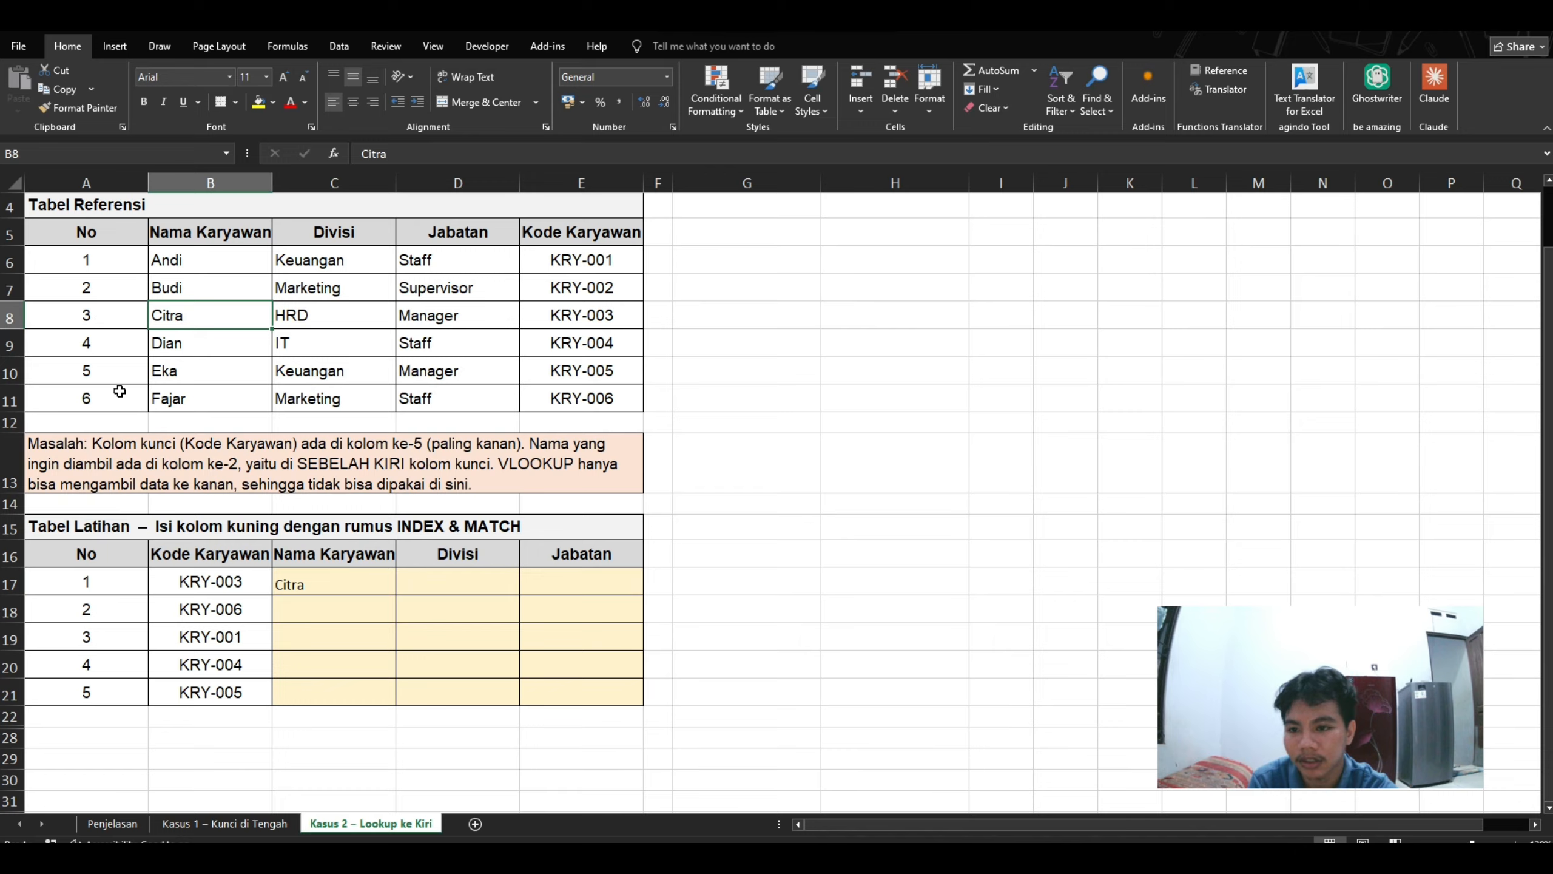
{"action": "left_click", "coordinate": [315, 578]}
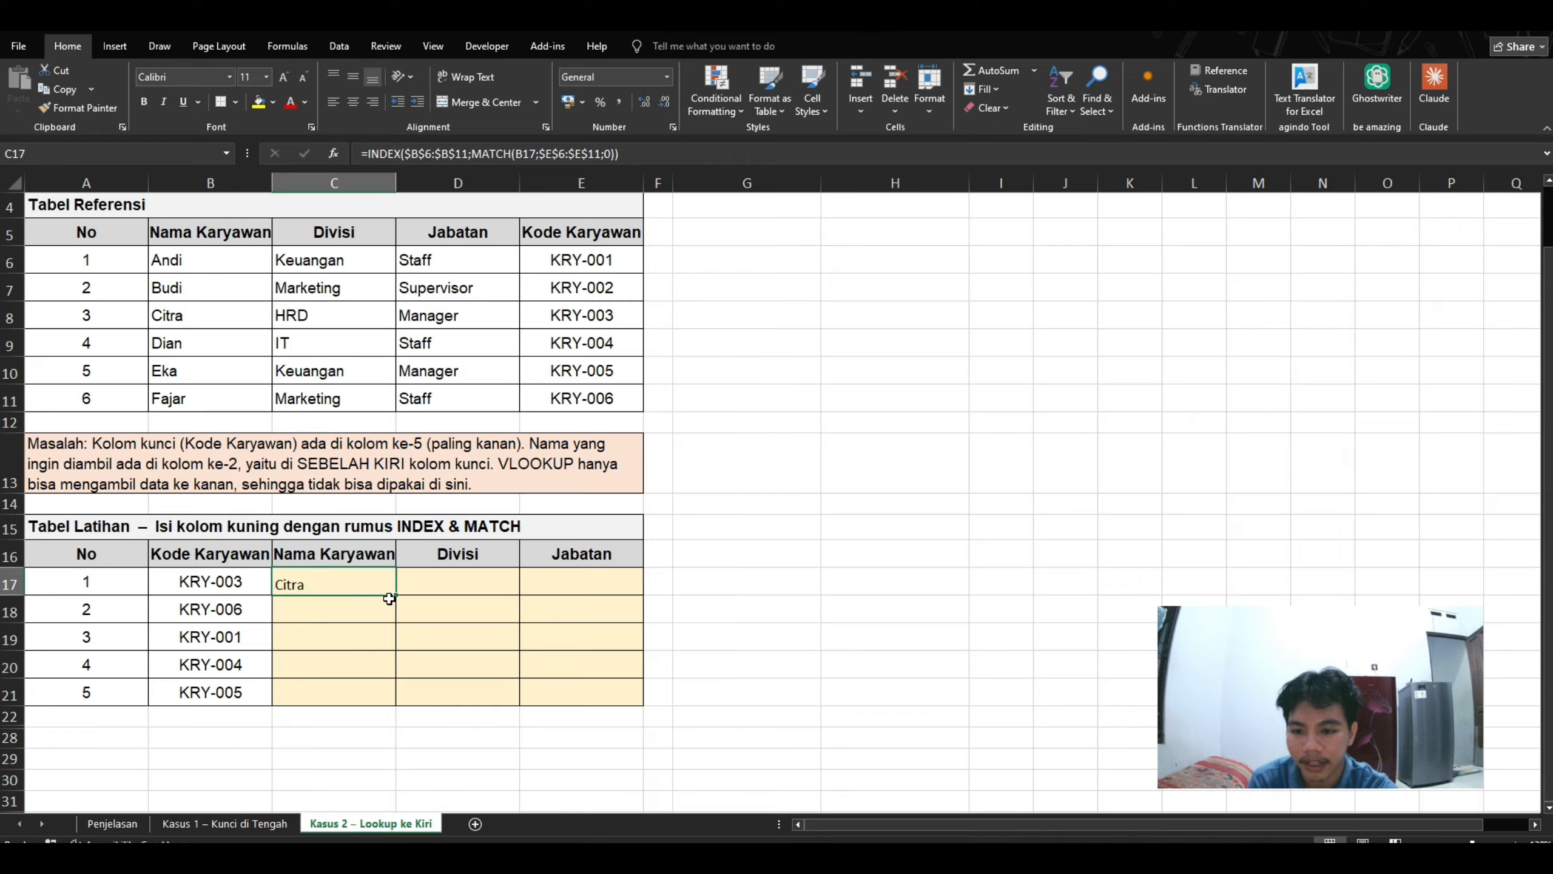
{"action": "double_click", "coordinate": [396, 599]}
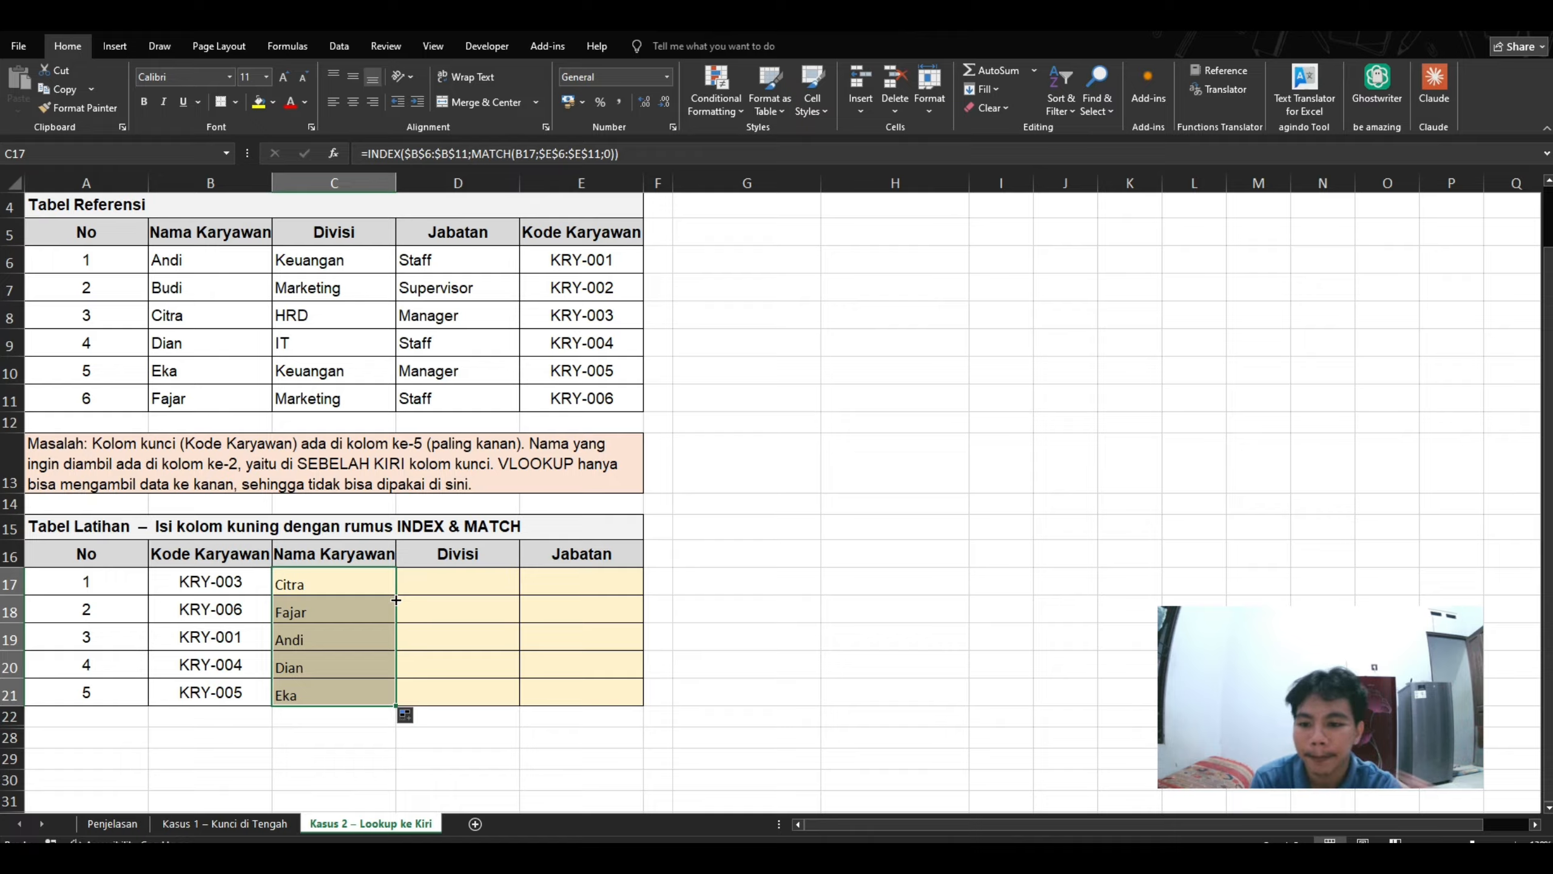
Start an INDEX formula in D17 with the reference table's Divisi values, $C$6:$C$11, as its absolute array
{"action": "left_click", "coordinate": [465, 583]}
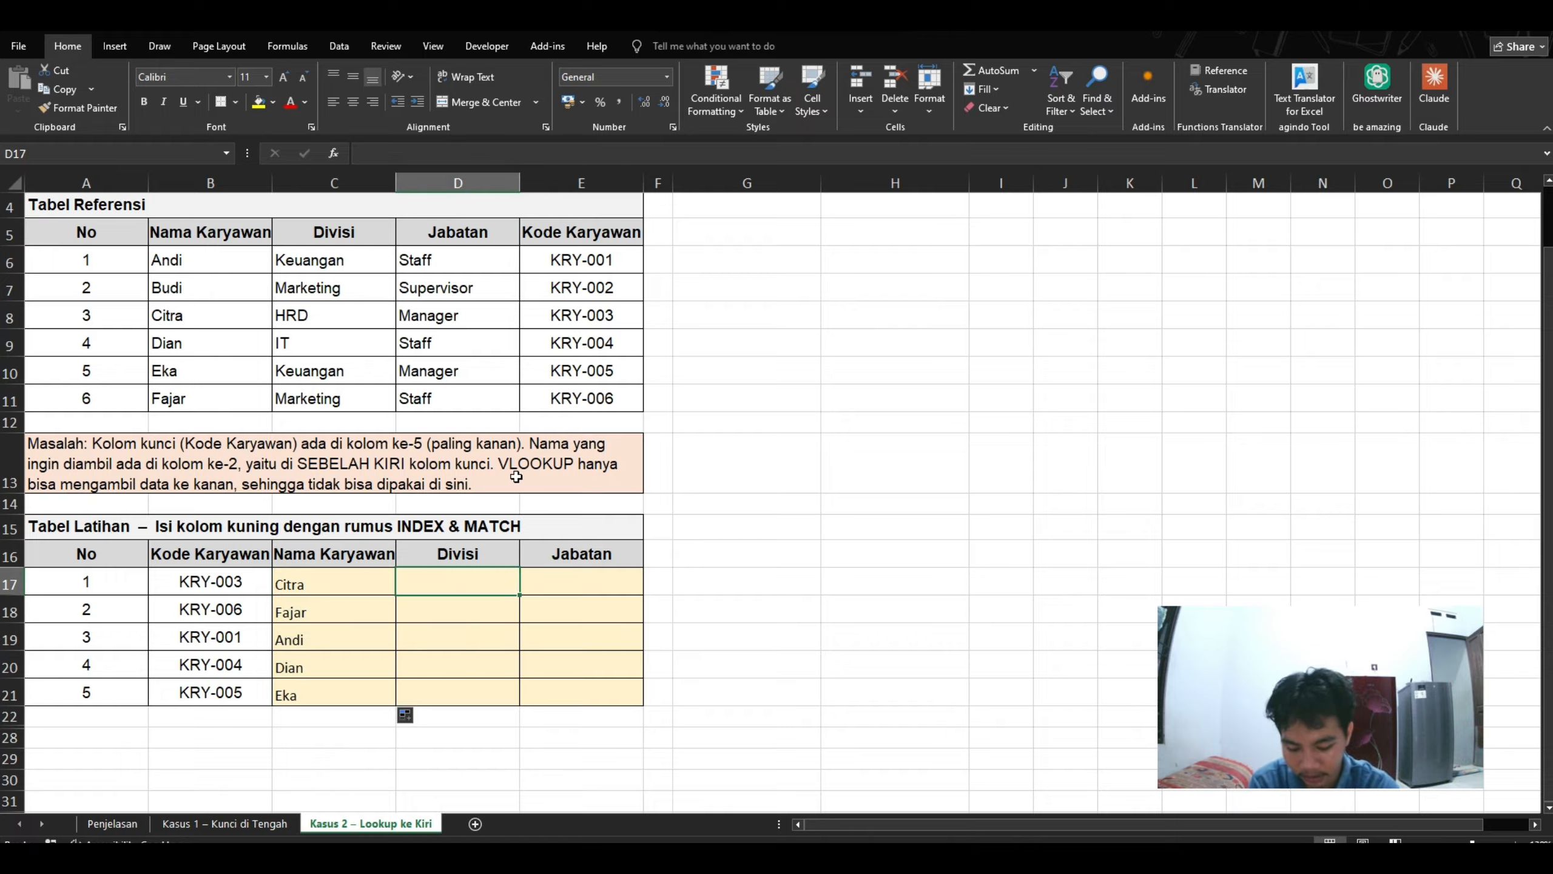
{"action": "type", "text": "=in"}
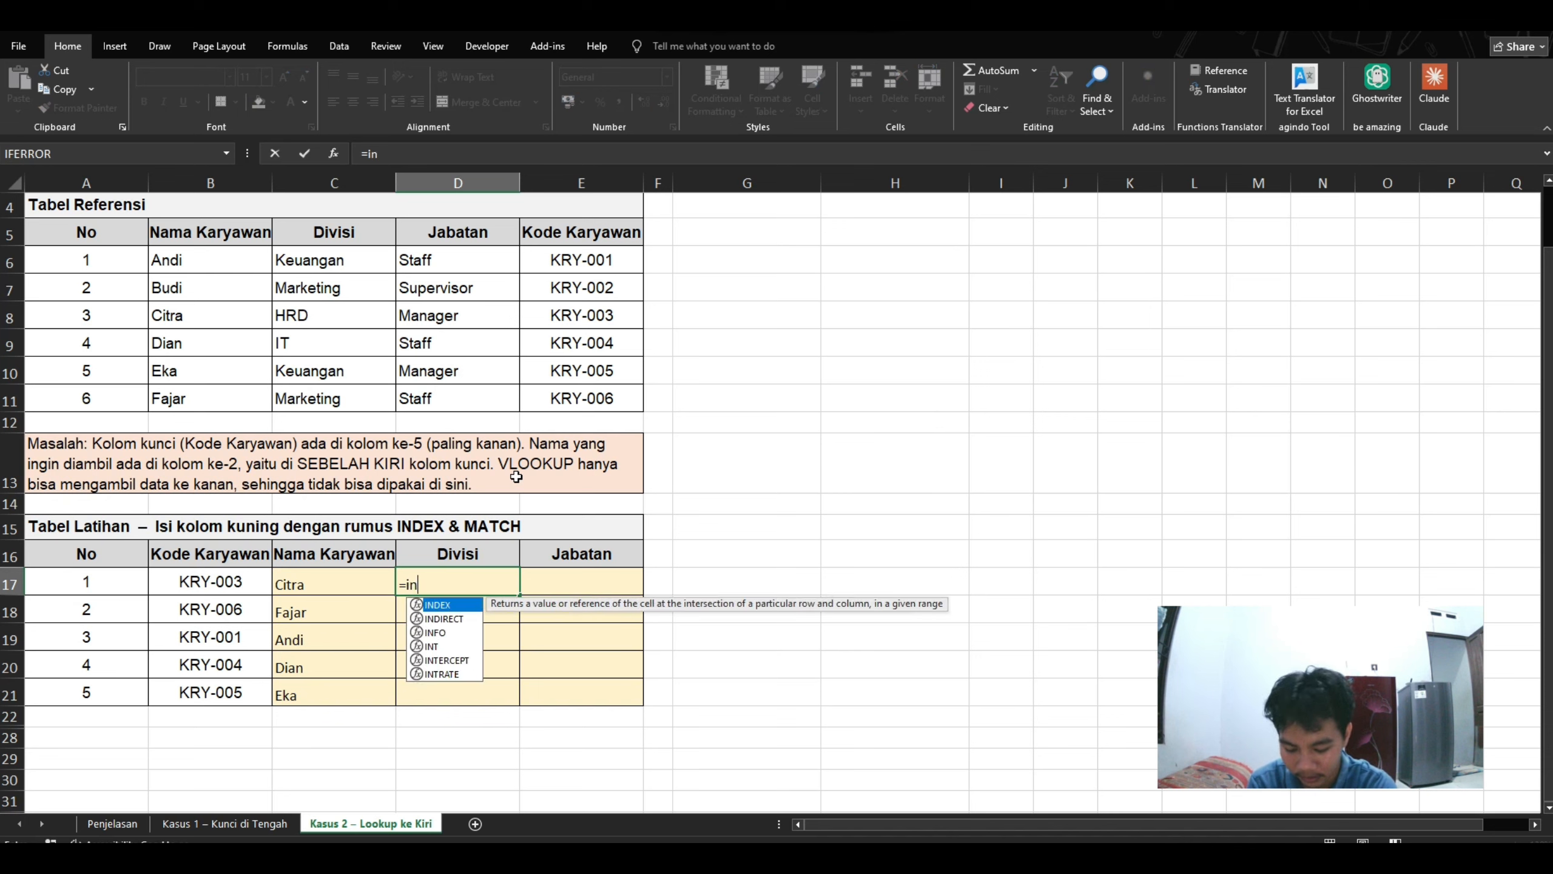
{"action": "type", "text": "dex("}
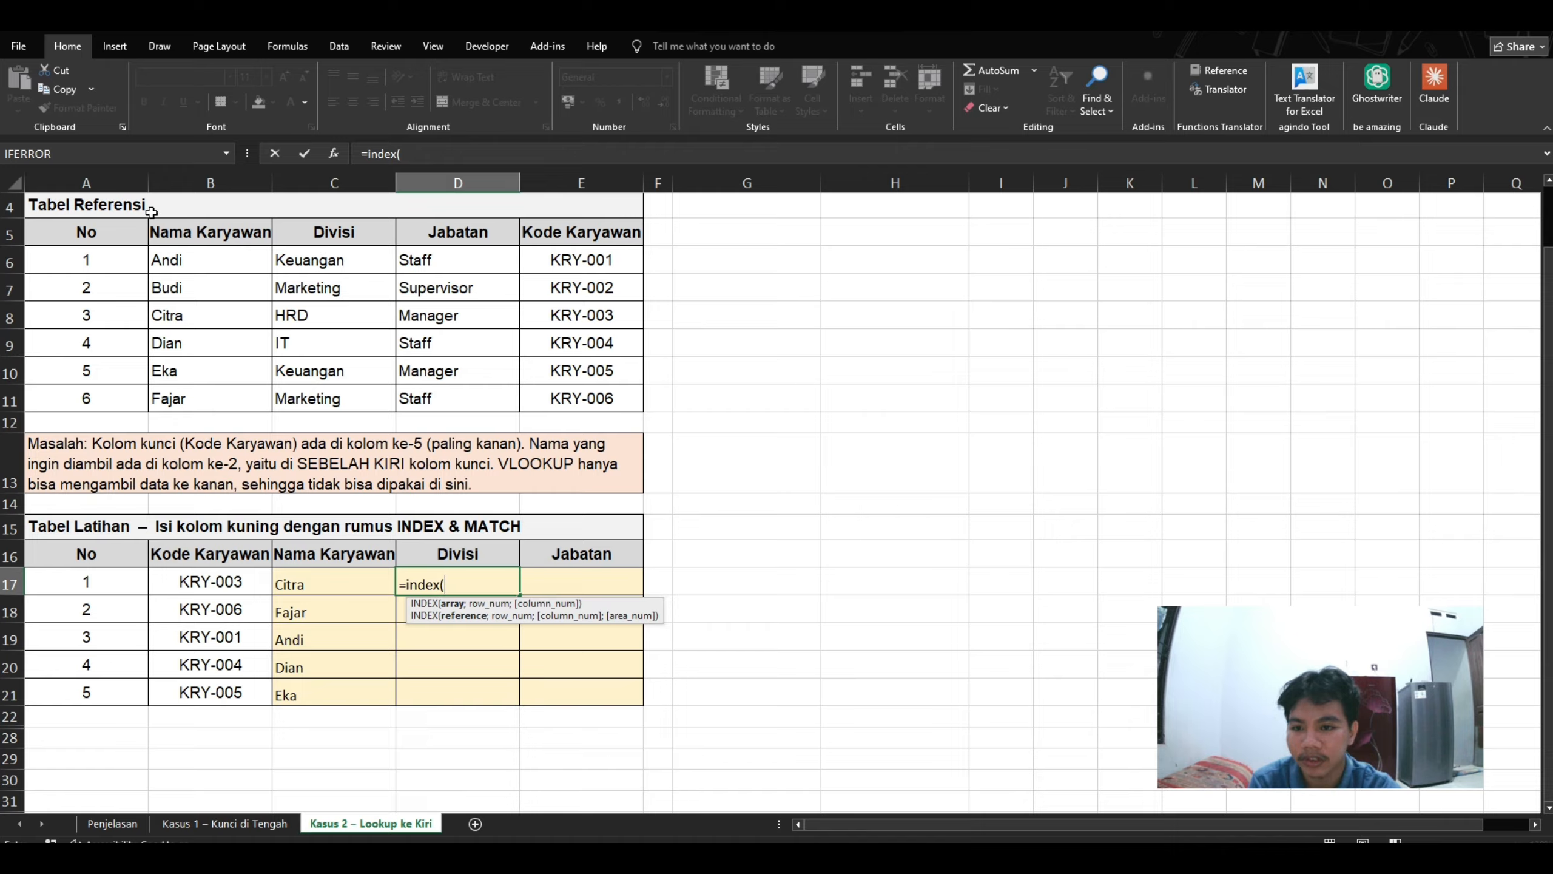
{"action": "left_click_drag", "start_coordinate": [318, 257], "coordinate": [320, 406]}
{"action": "key", "text": "F4"}
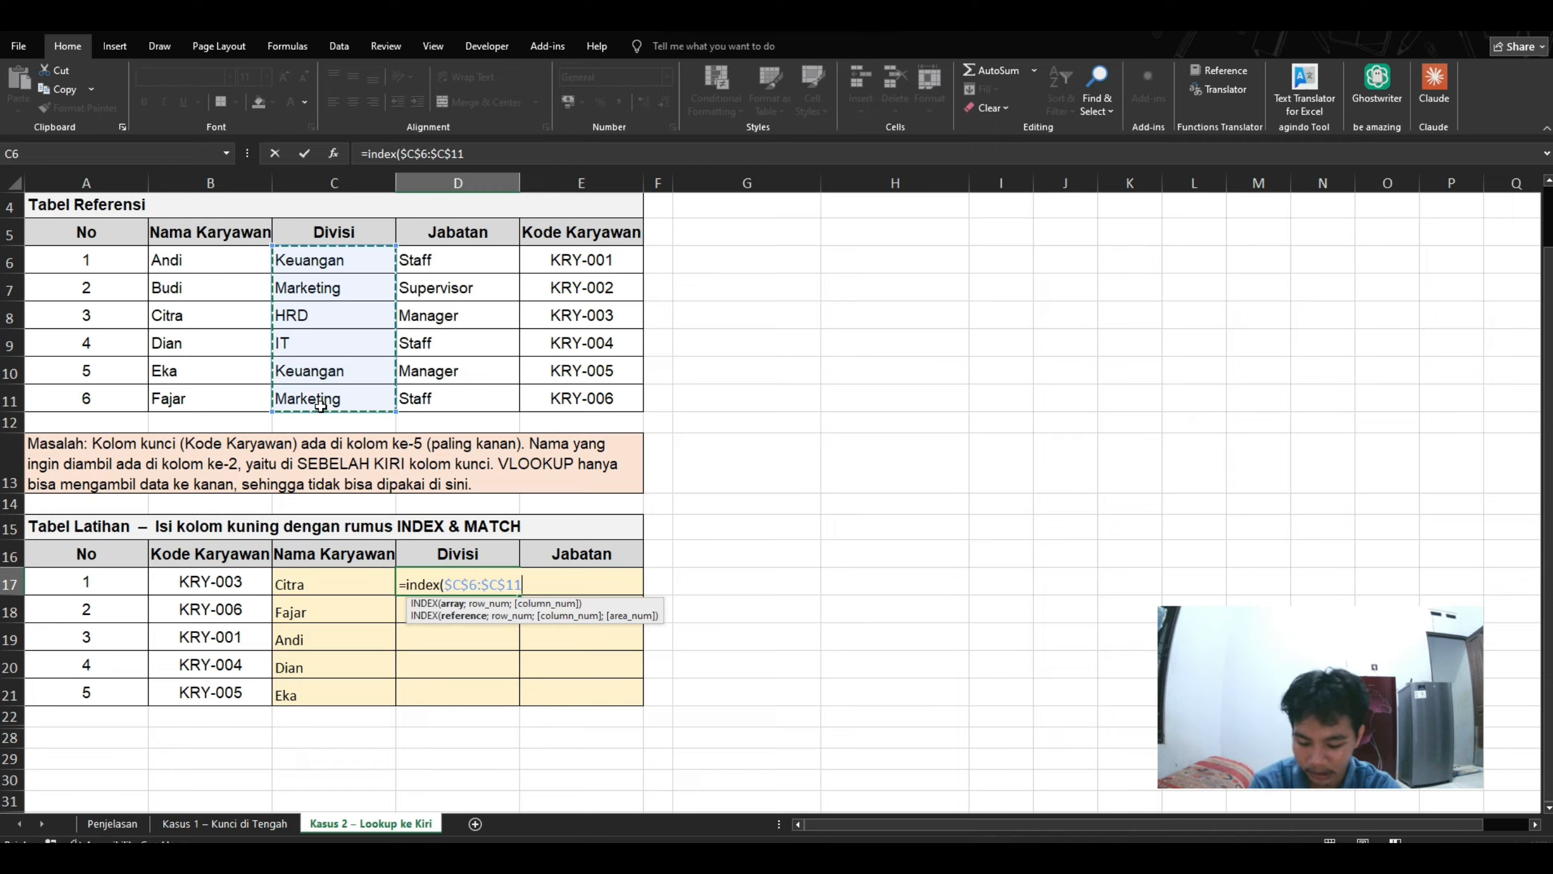
{"action": "type", "text": ";"}
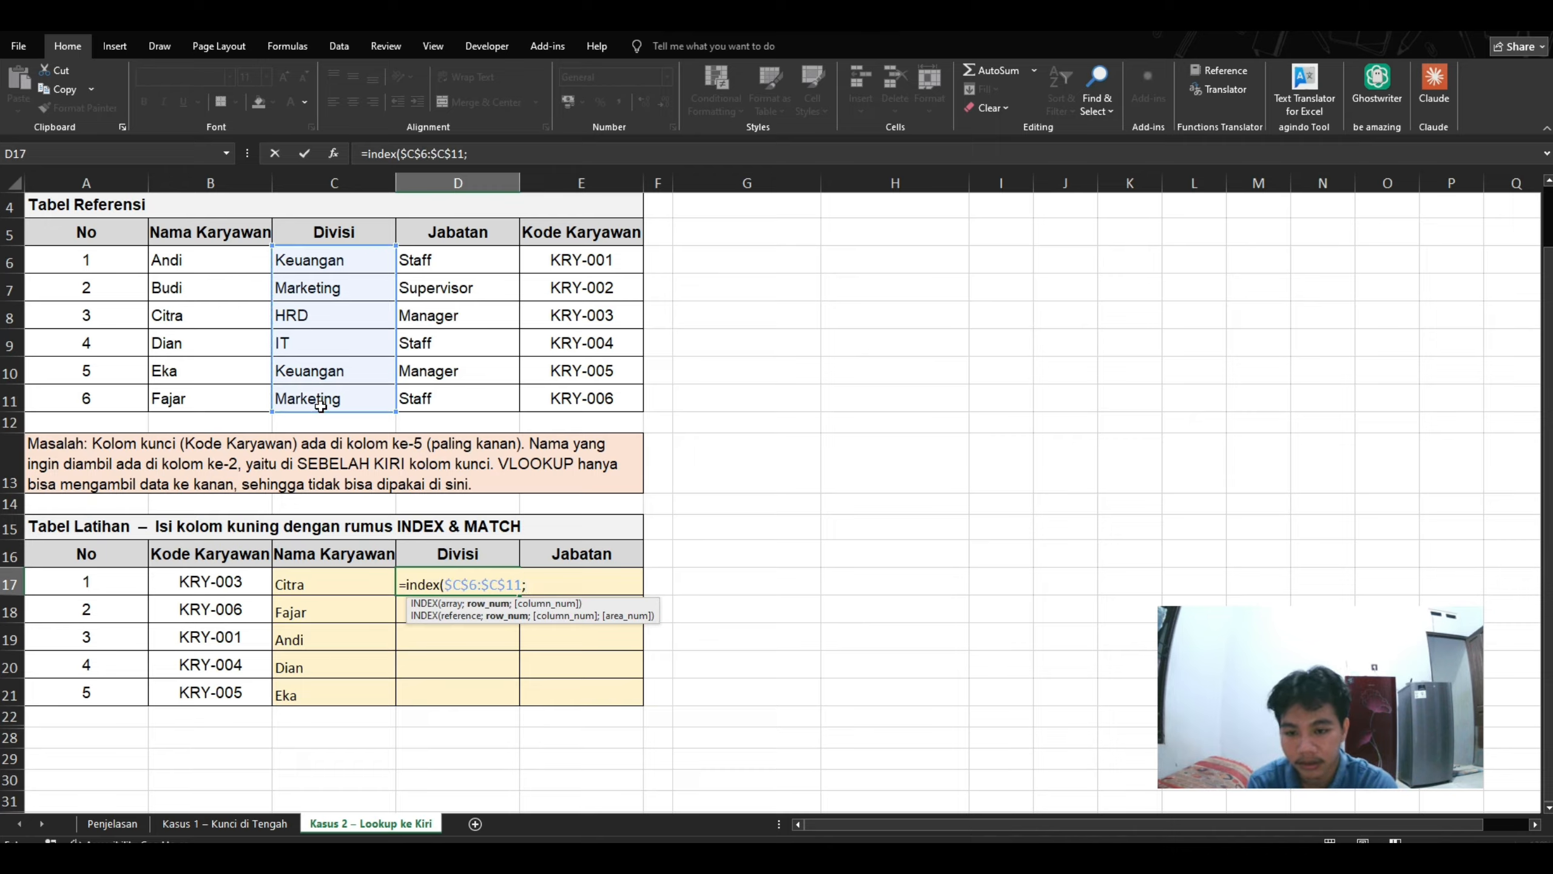
Complete D17's formula with a nested MATCH of B17 against the absolute range $E$6:$E$11, using match type 0
{"action": "type", "text": "match"}
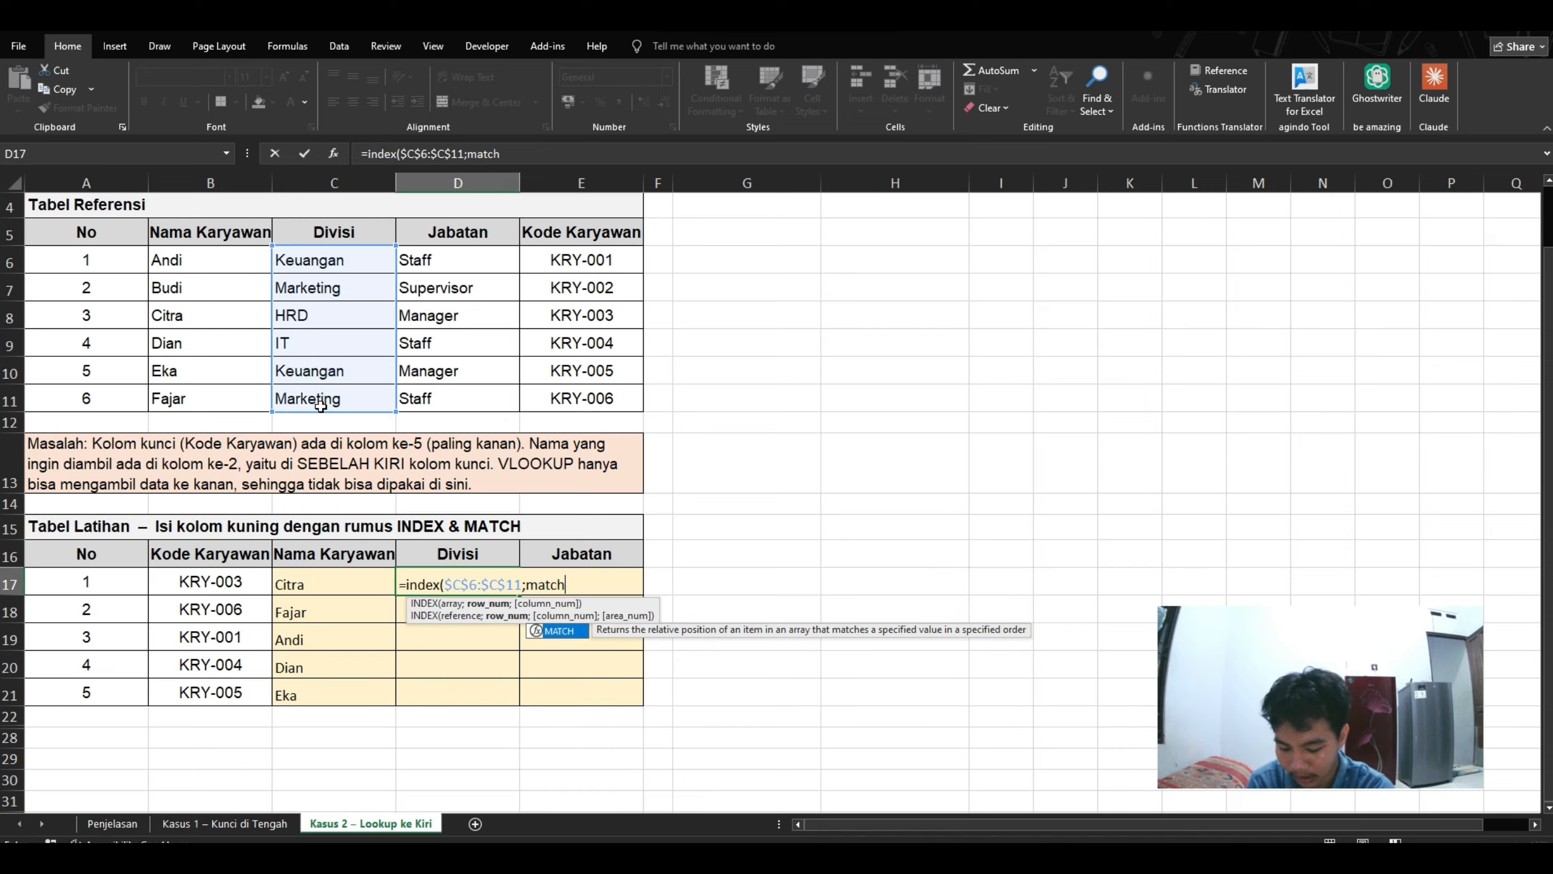
{"action": "type", "text": "("}
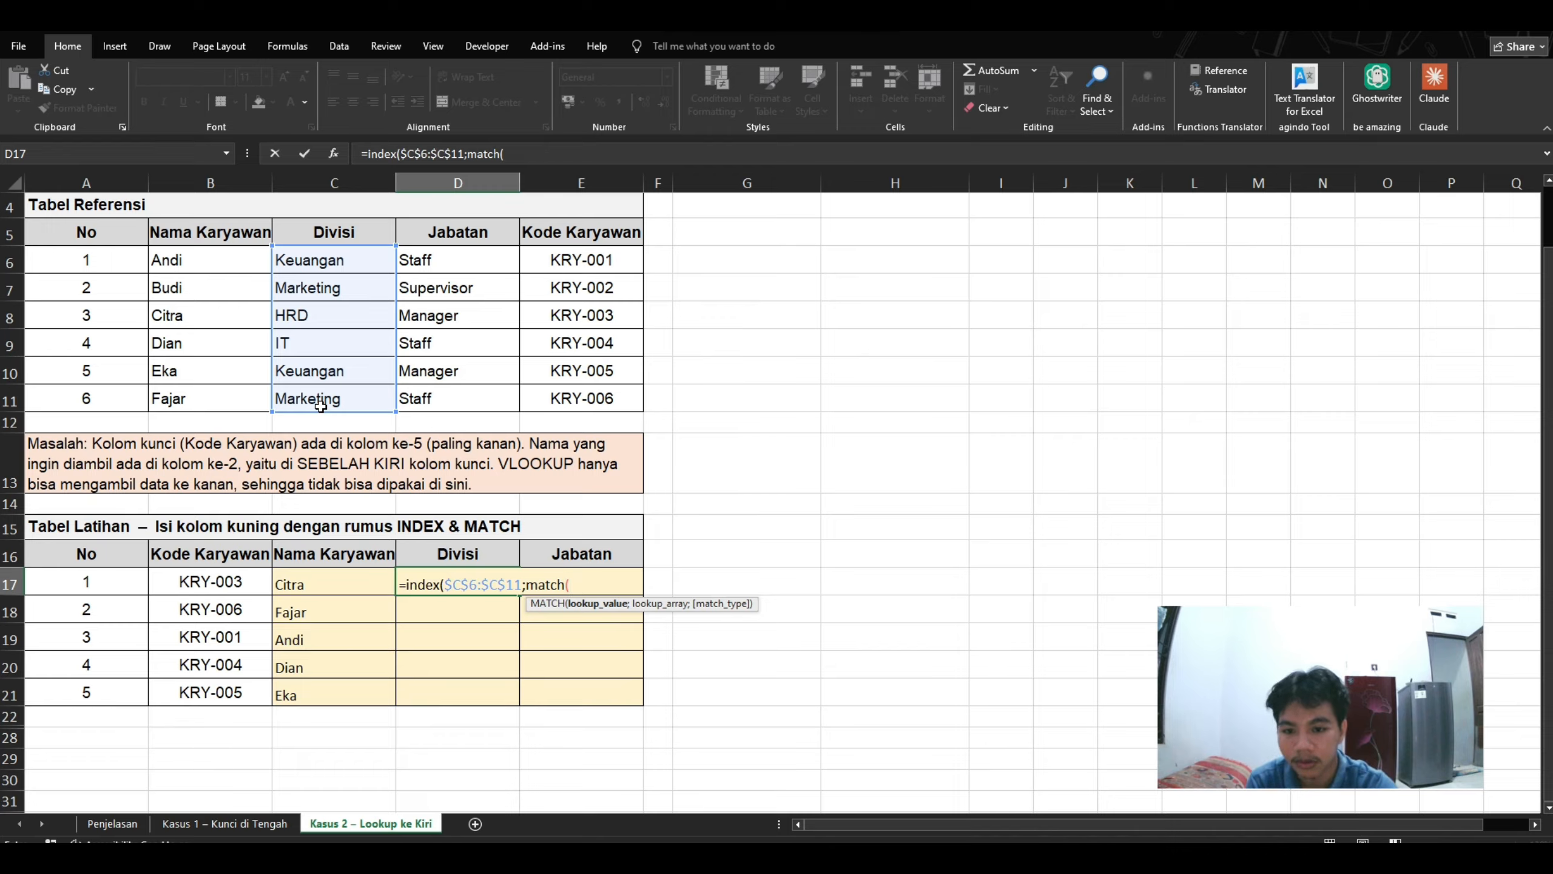
{"action": "left_click", "coordinate": [197, 586]}
{"action": "type", "text": ";"}
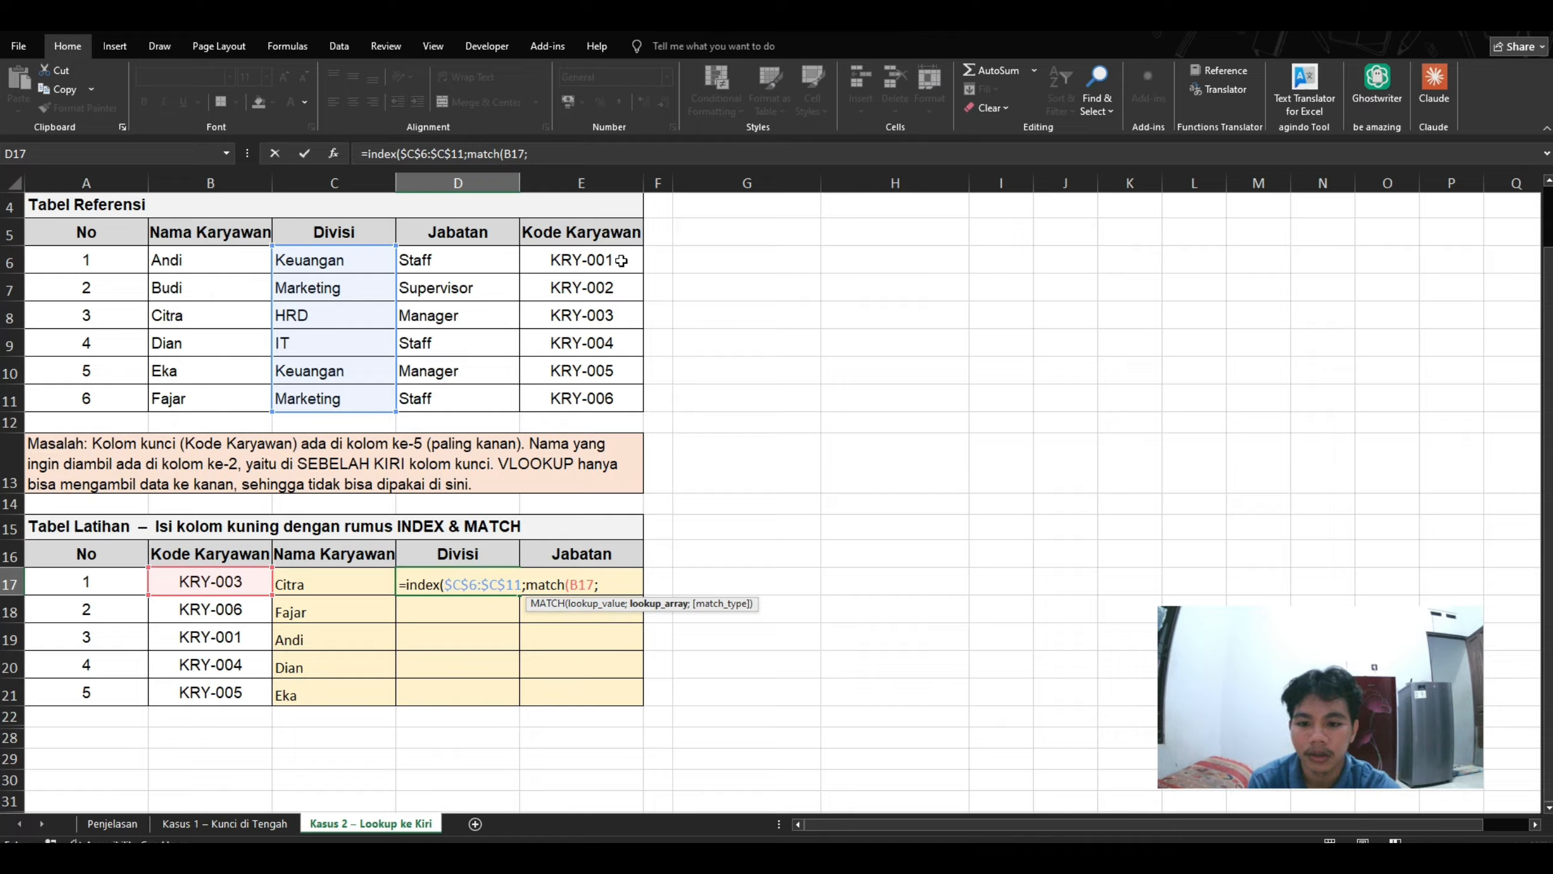
{"action": "left_click_drag", "start_coordinate": [622, 261], "coordinate": [619, 395]}
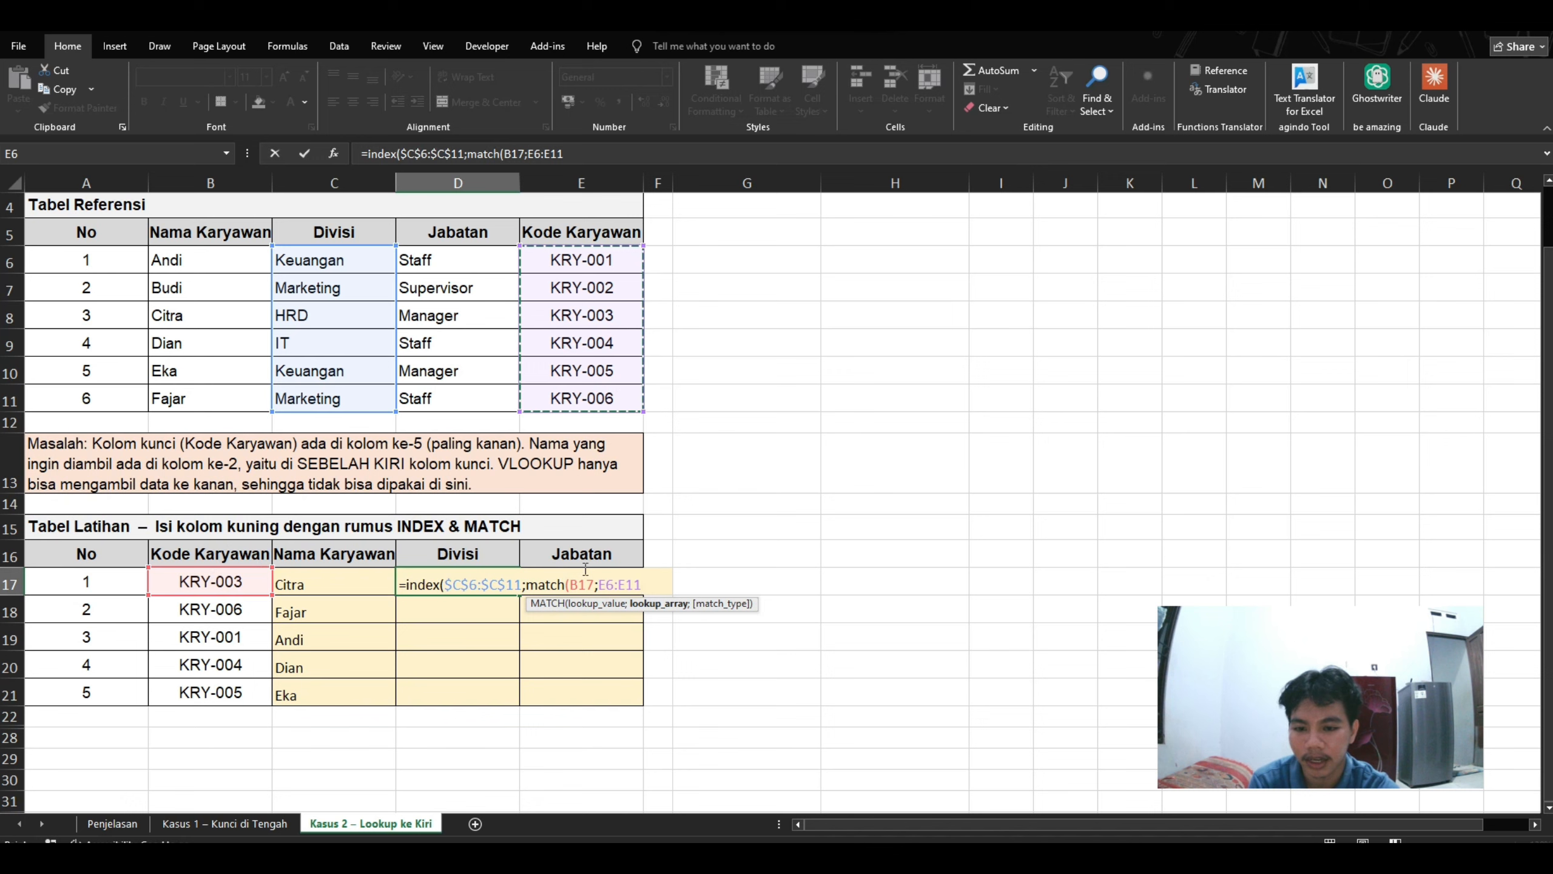
{"action": "key", "text": "F4"}
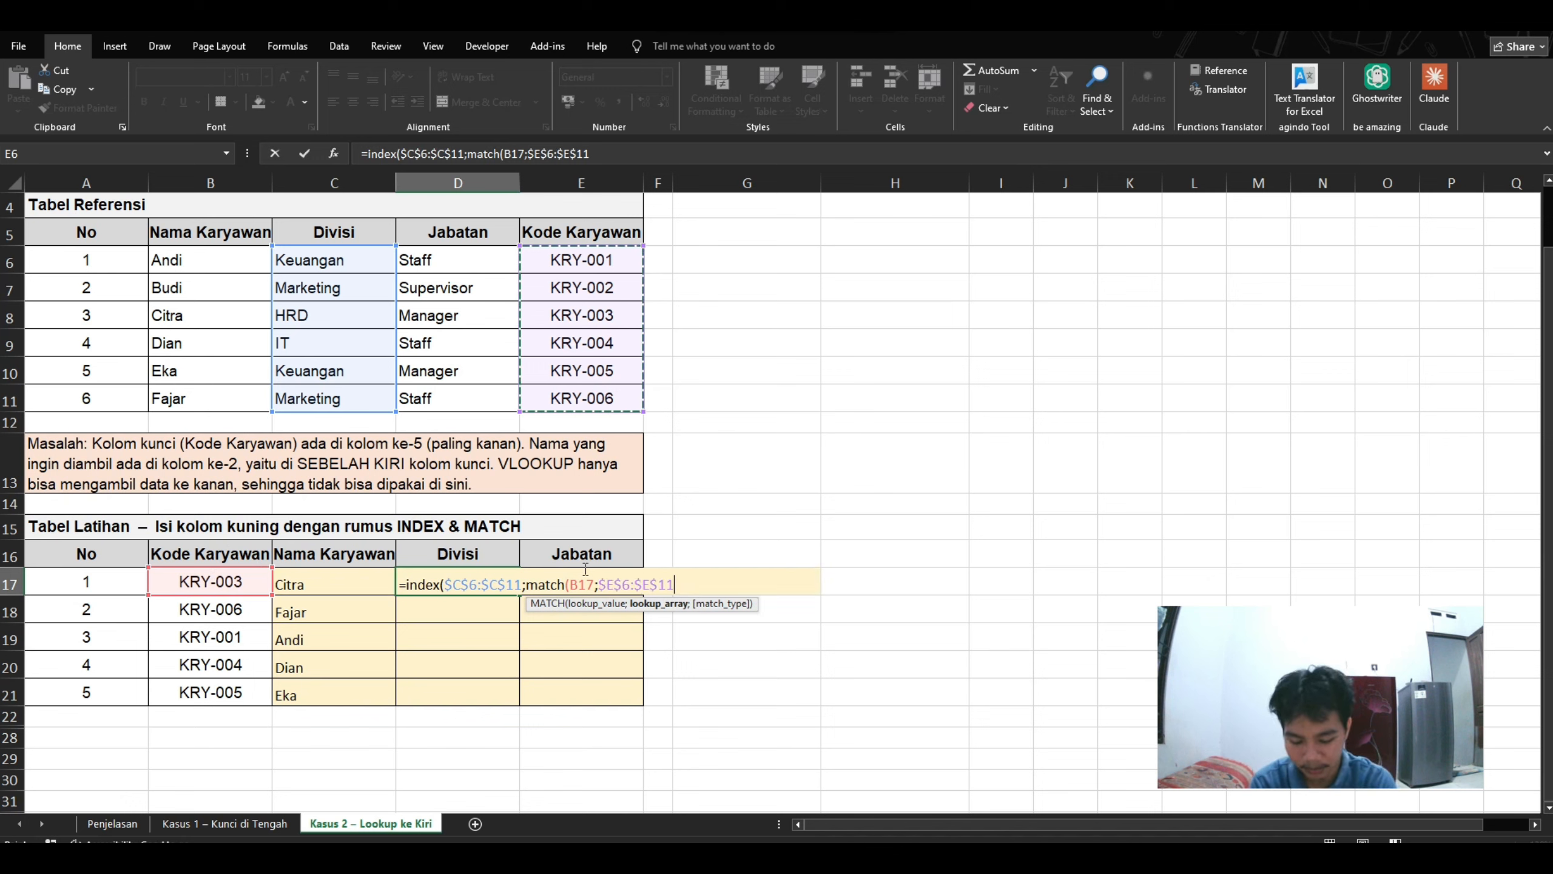
{"action": "type", "text": ";"}
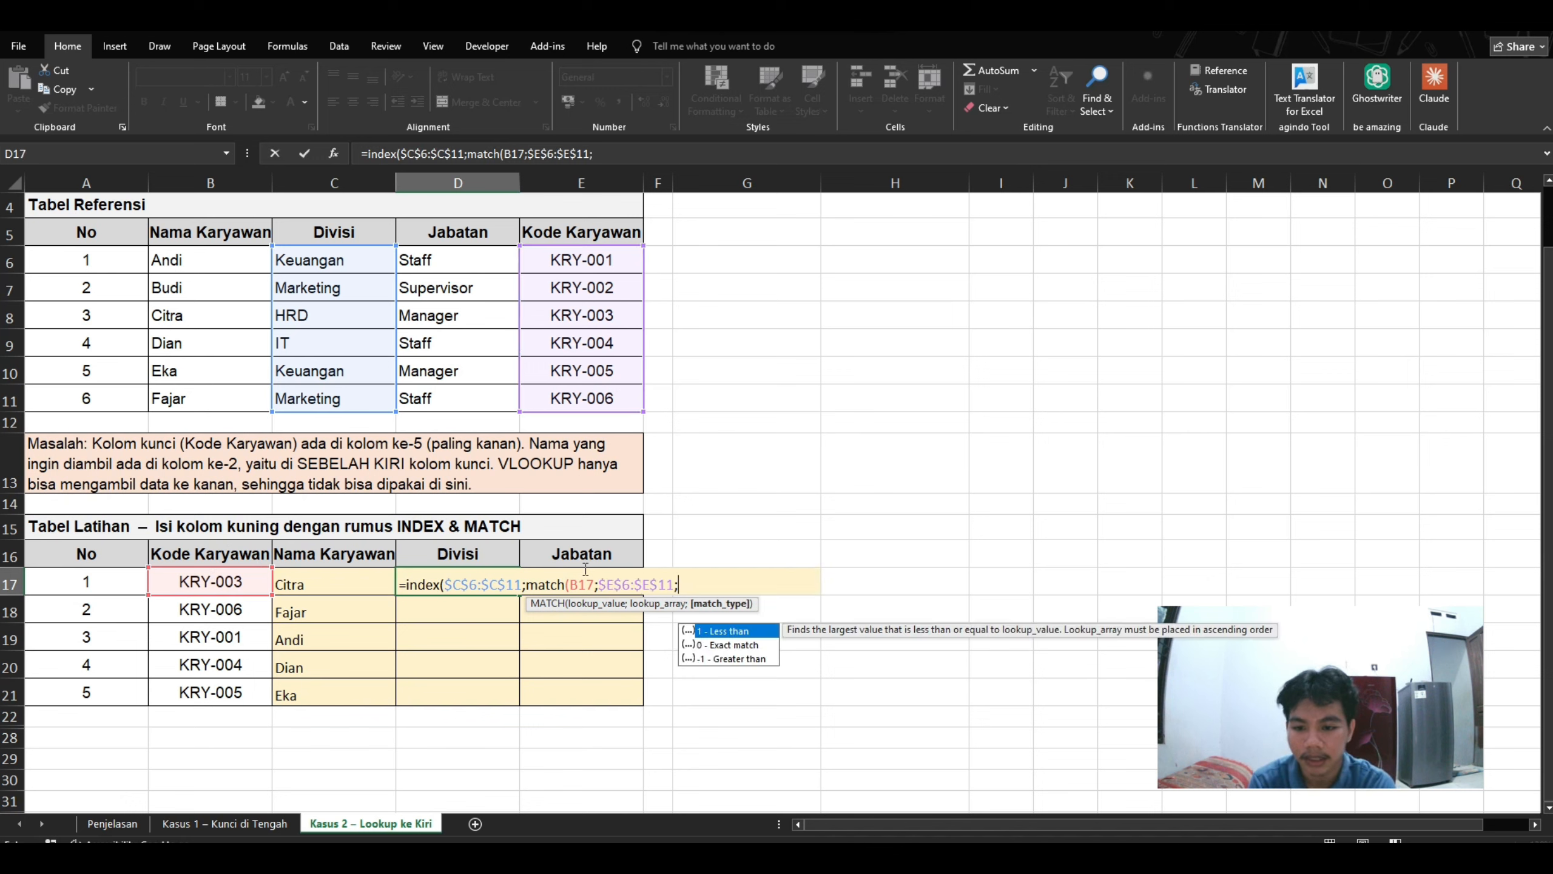
{"action": "type", "text": "0"}
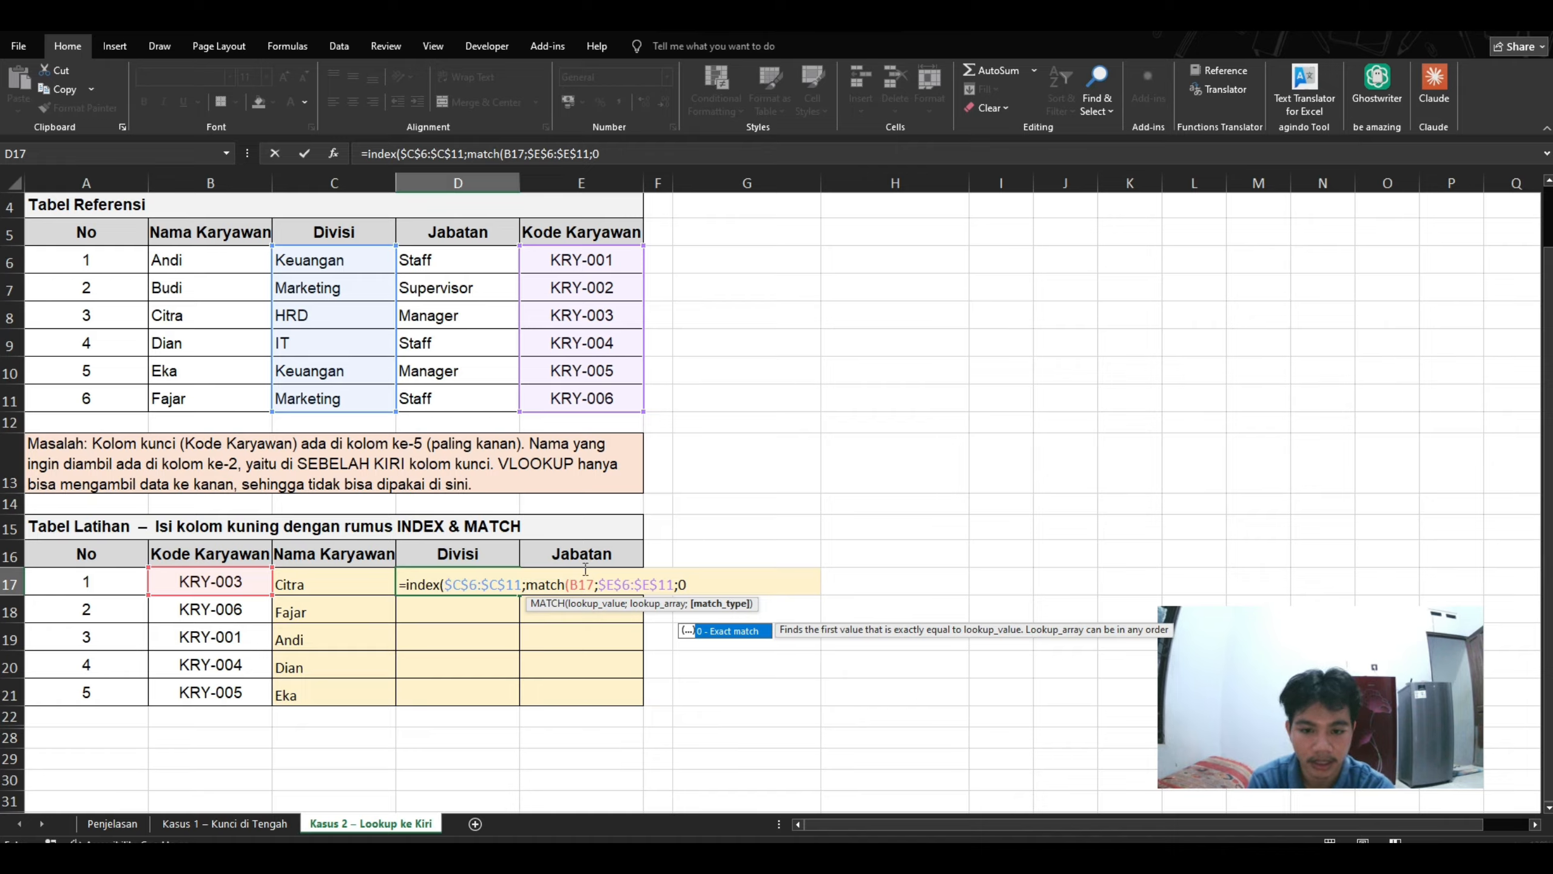
{"action": "type", "text": "))"}
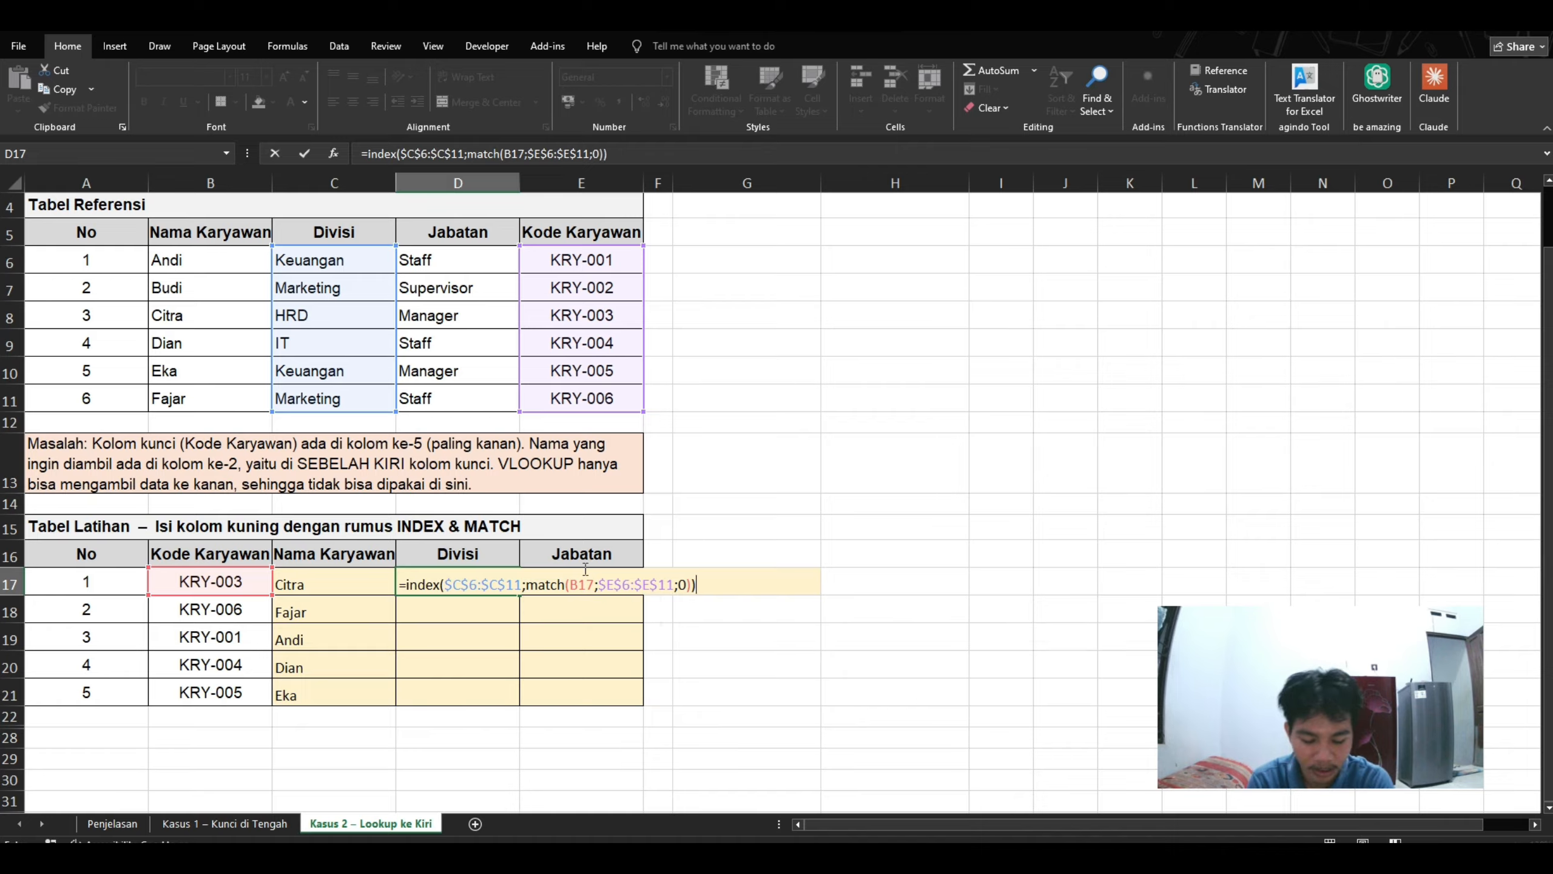
{"action": "key", "text": "Return"}
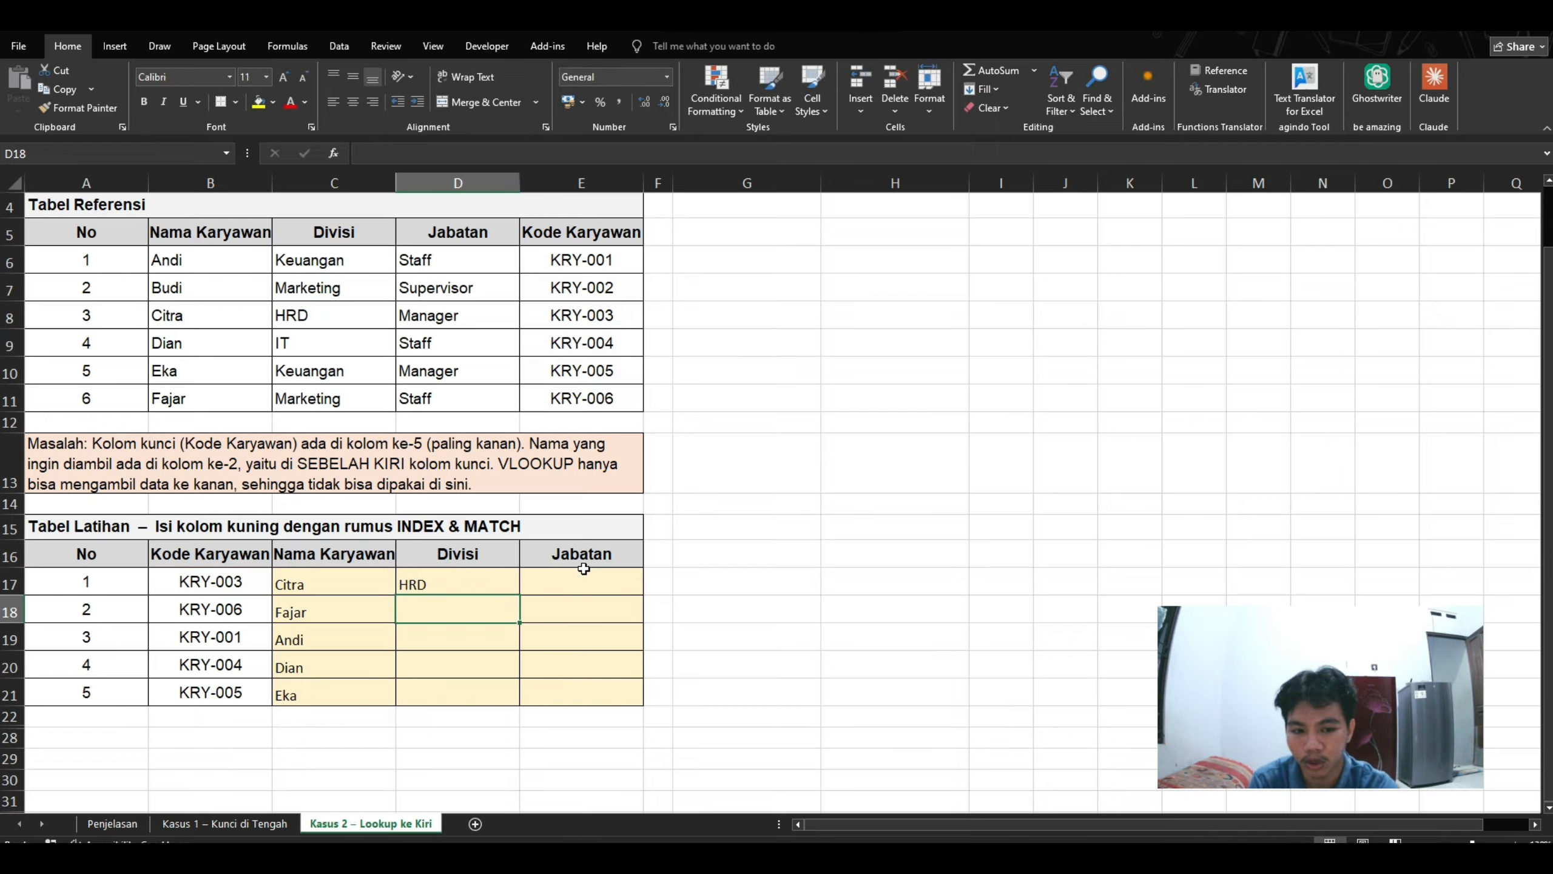
Check D17's result against the name and Divisi in row 8 of the reference table, and fill the formula down to D21
{"action": "left_click", "coordinate": [442, 582]}
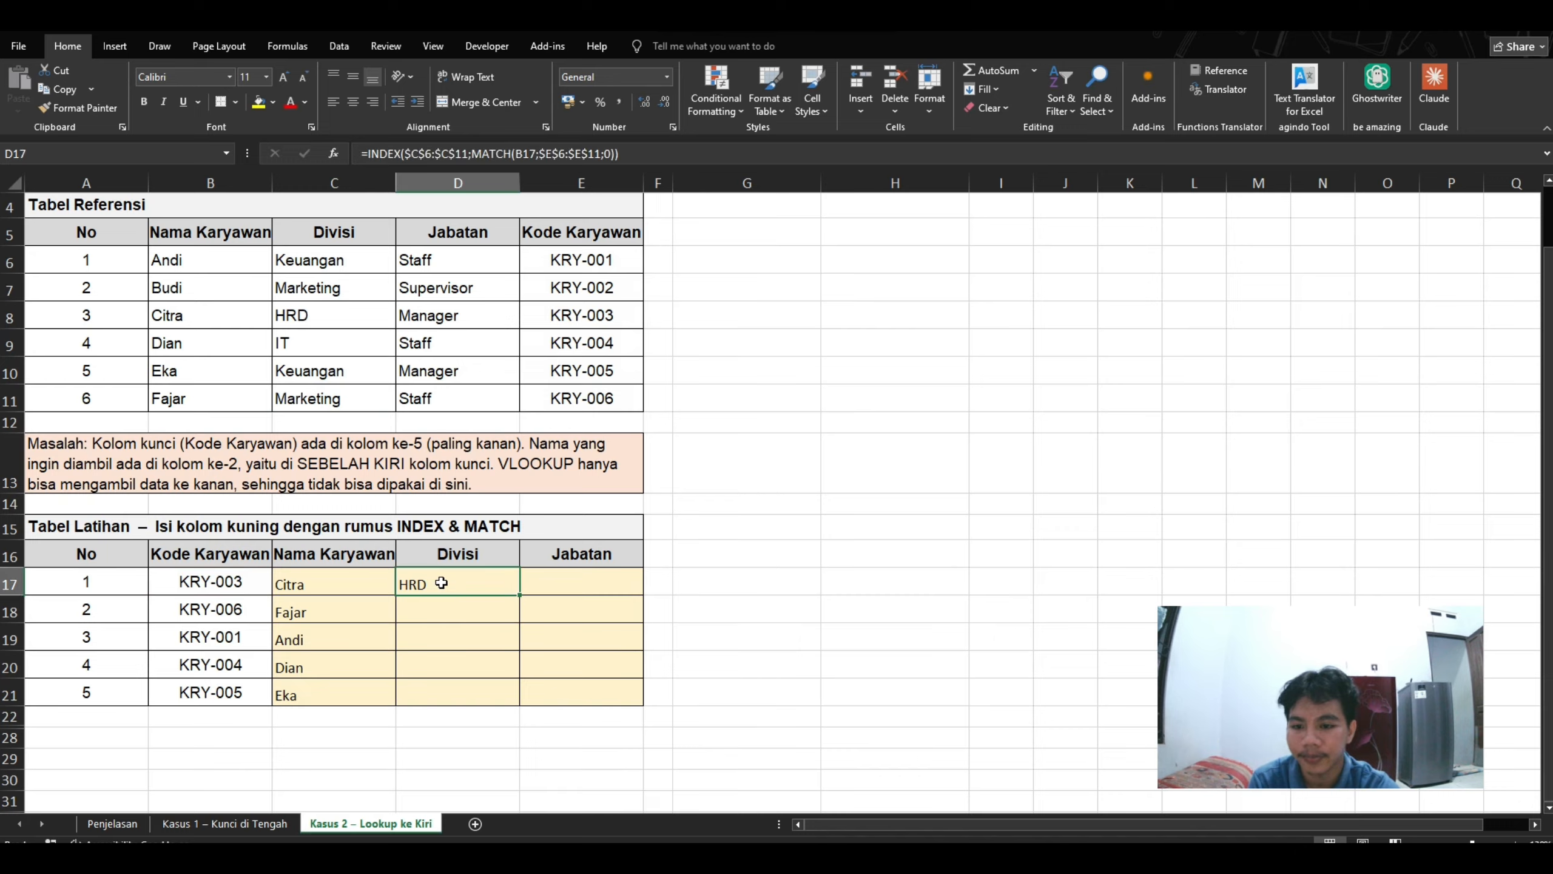
{"action": "left_click", "coordinate": [234, 581]}
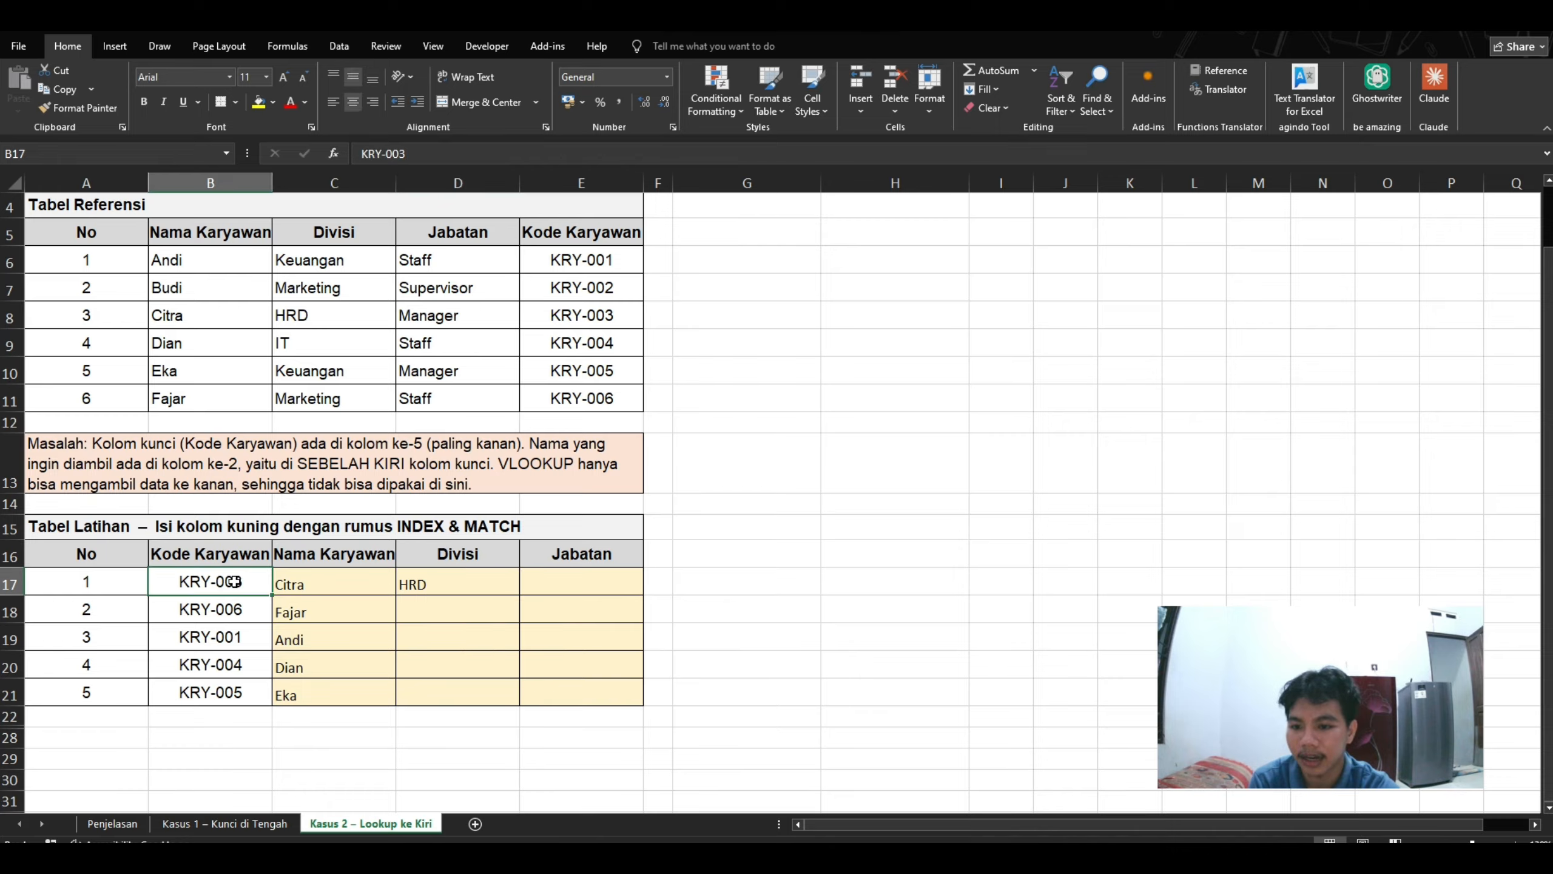
{"action": "left_click", "coordinate": [304, 583]}
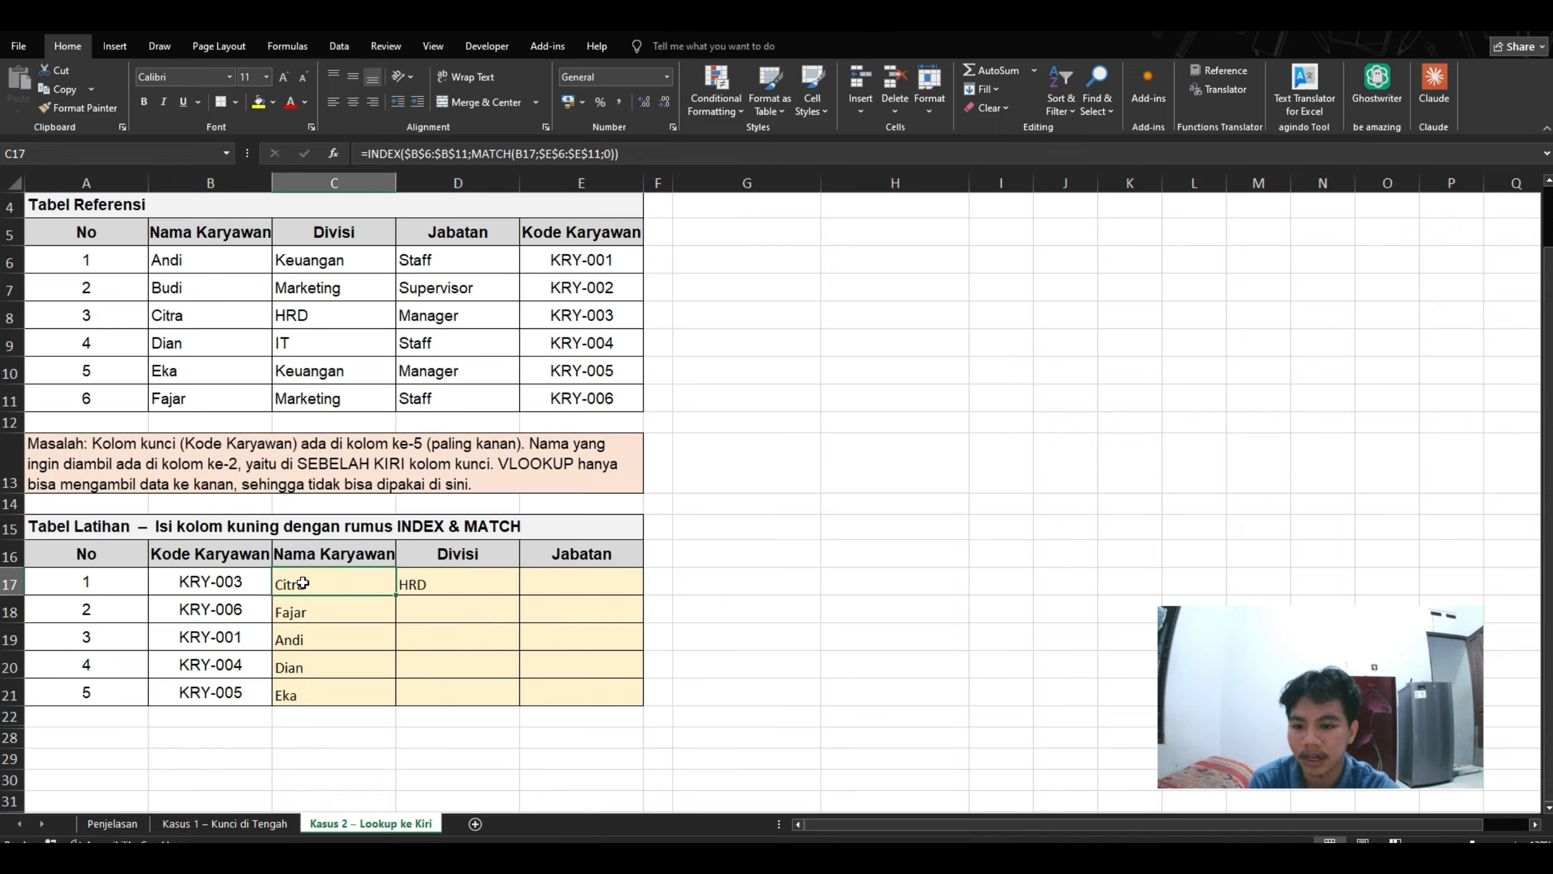
{"action": "left_click", "coordinate": [429, 589]}
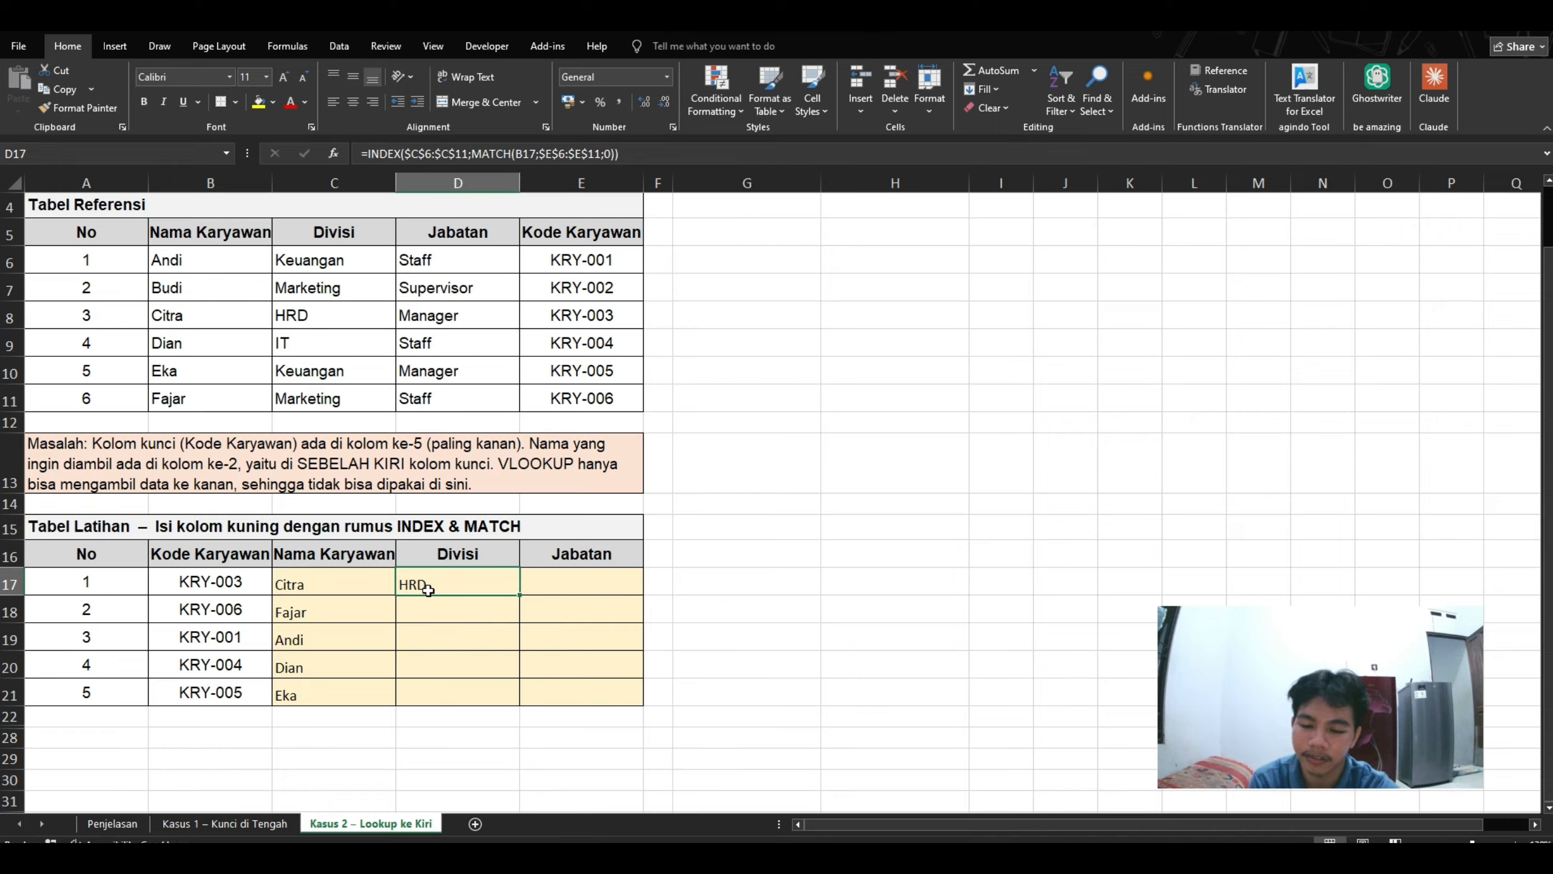
{"action": "left_click", "coordinate": [237, 306]}
{"action": "left_click", "coordinate": [350, 319]}
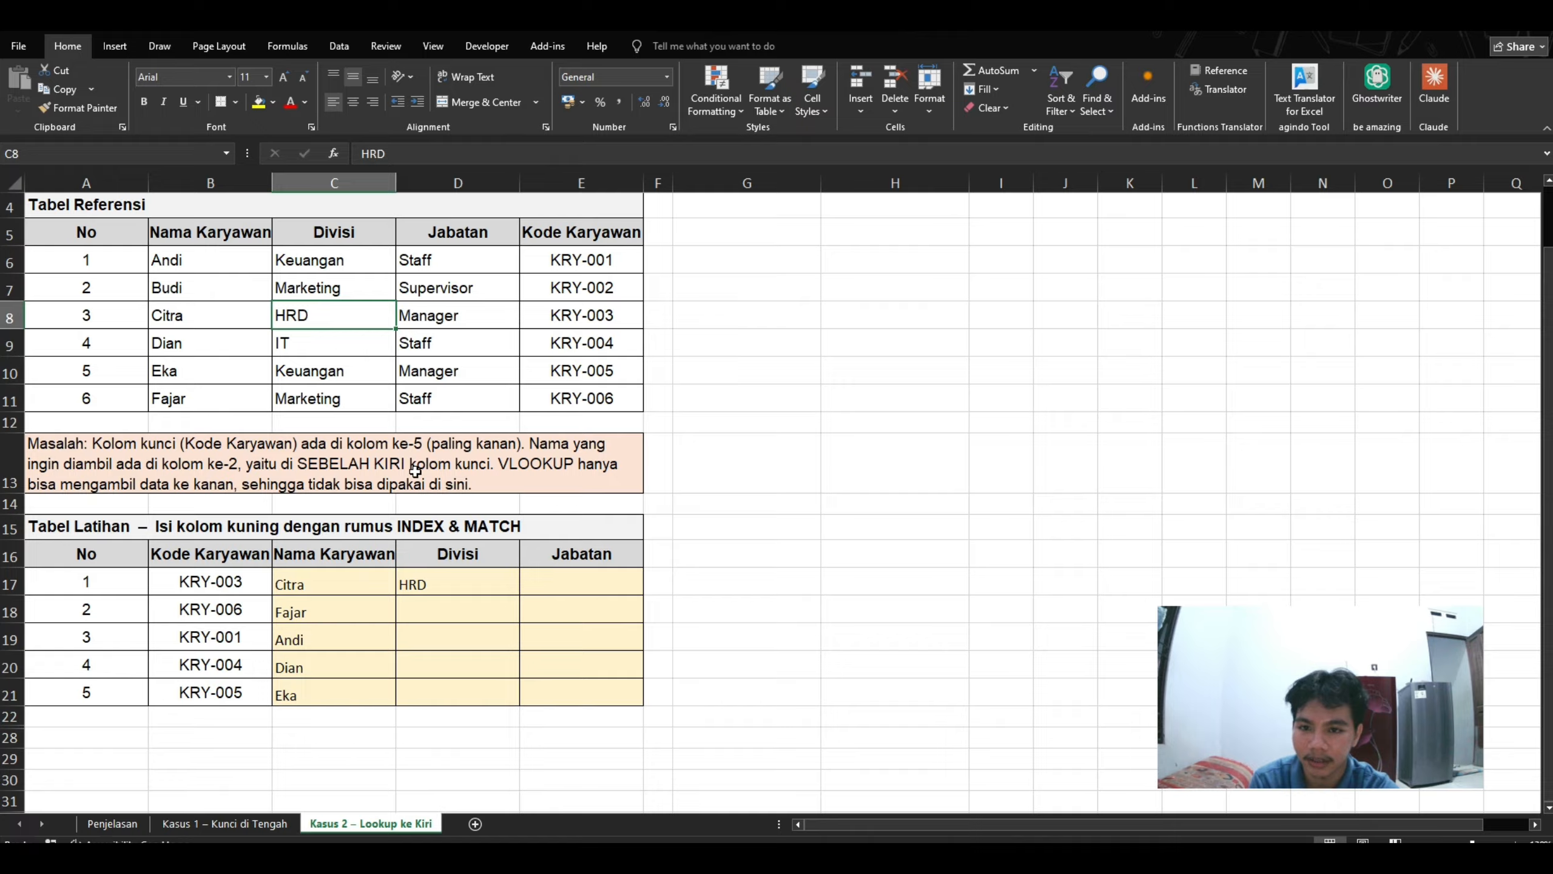
{"action": "left_click", "coordinate": [459, 590]}
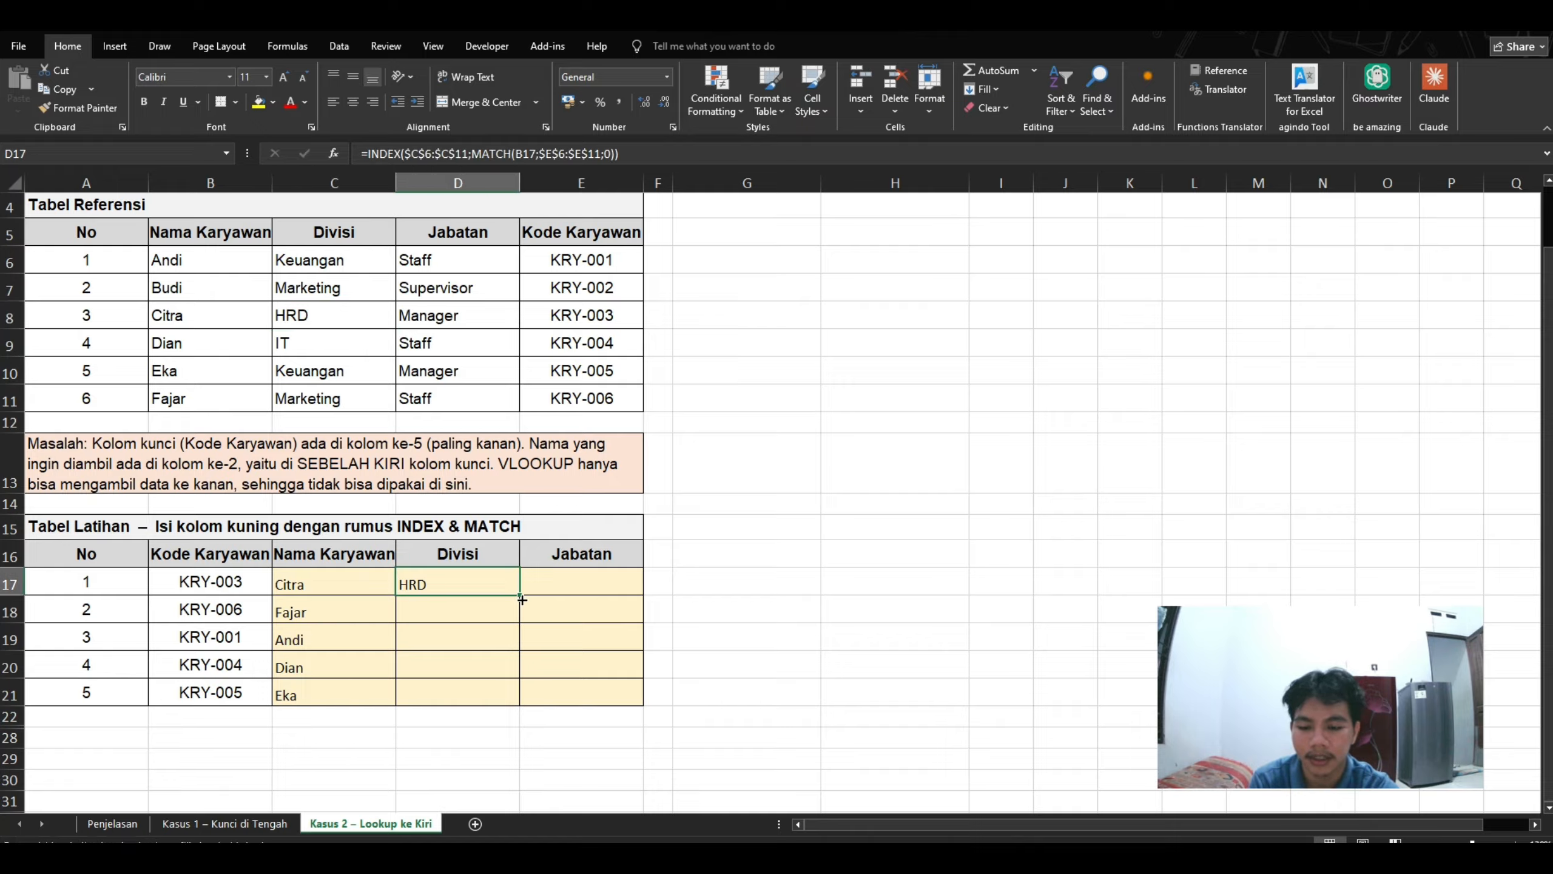
{"action": "double_click", "coordinate": [521, 600]}
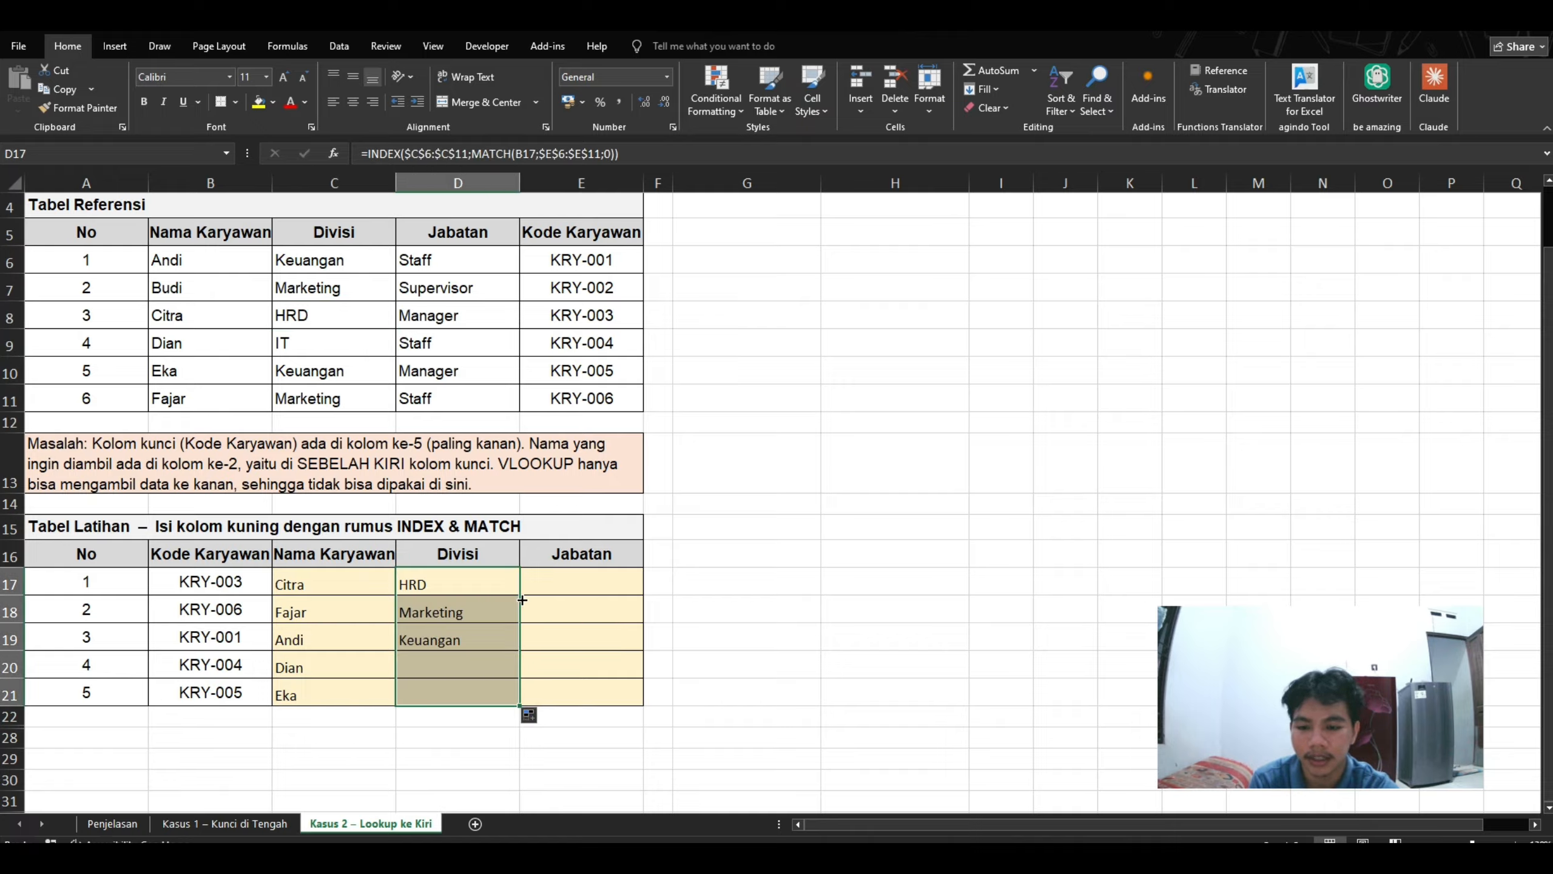
{"action": "left_click", "coordinate": [547, 646]}
{"action": "left_click", "coordinate": [431, 588]}
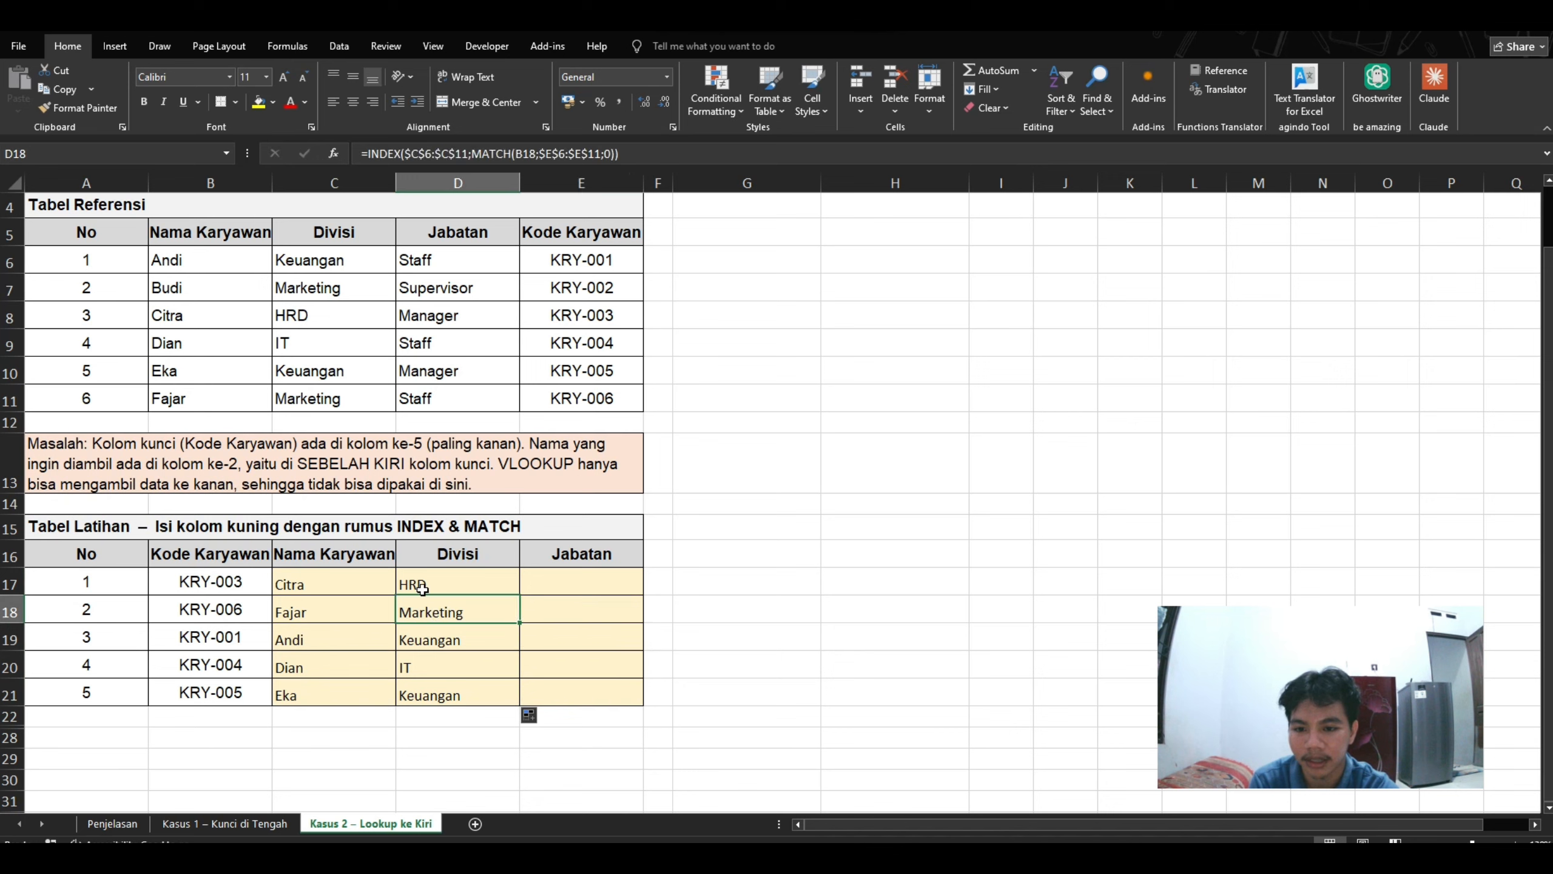
Start an INDEX formula in E17 with the reference table's Jabatan values, $D$6:$D$11, as its absolute array
{"action": "left_click", "coordinate": [578, 588]}
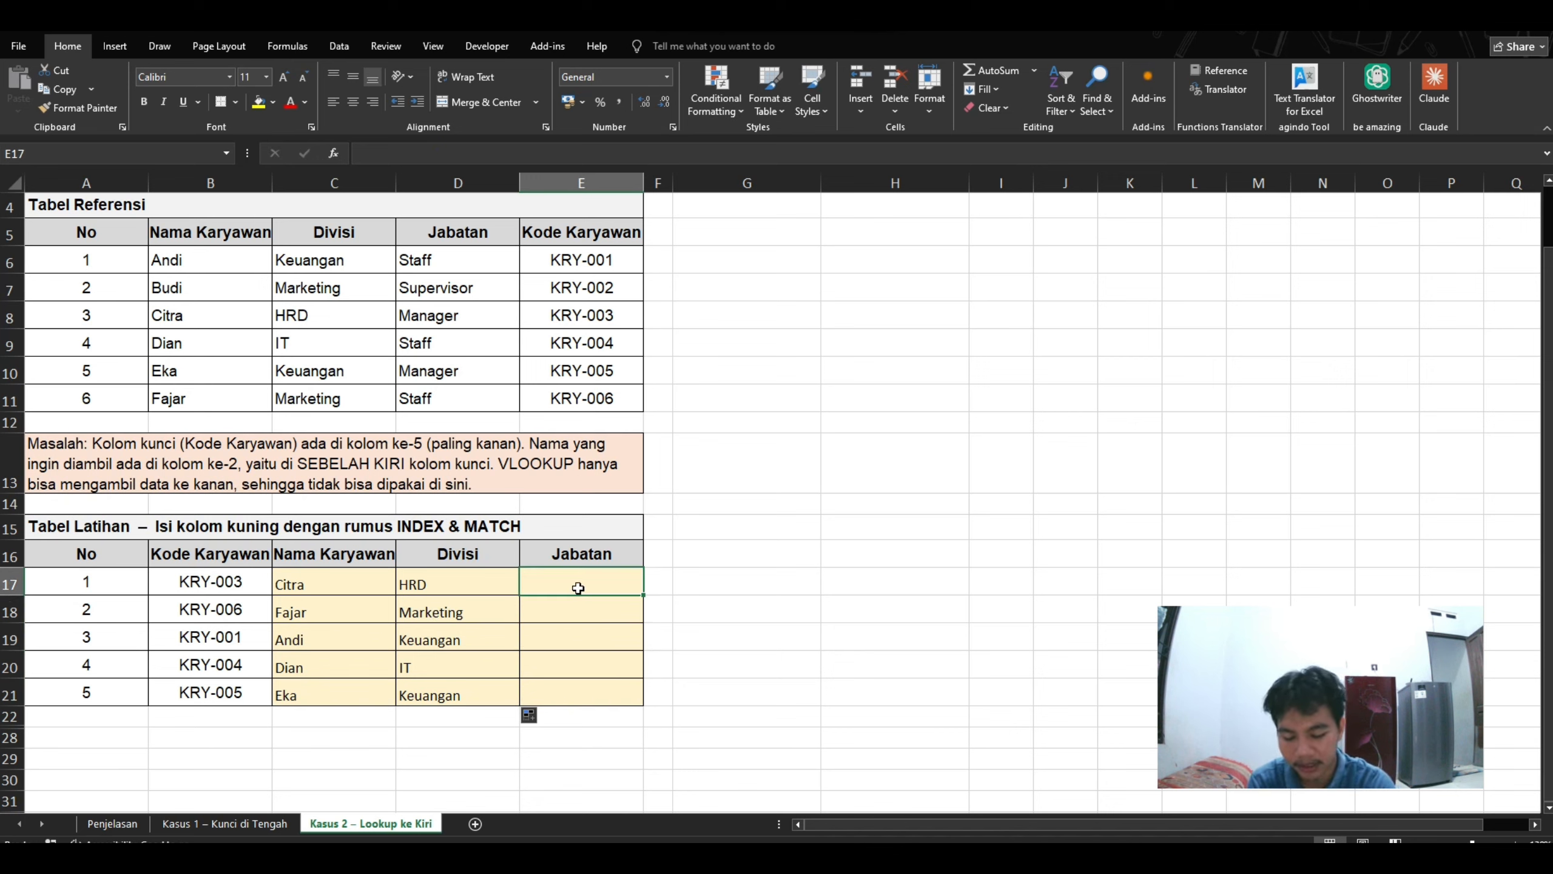
{"action": "type", "text": "=in"}
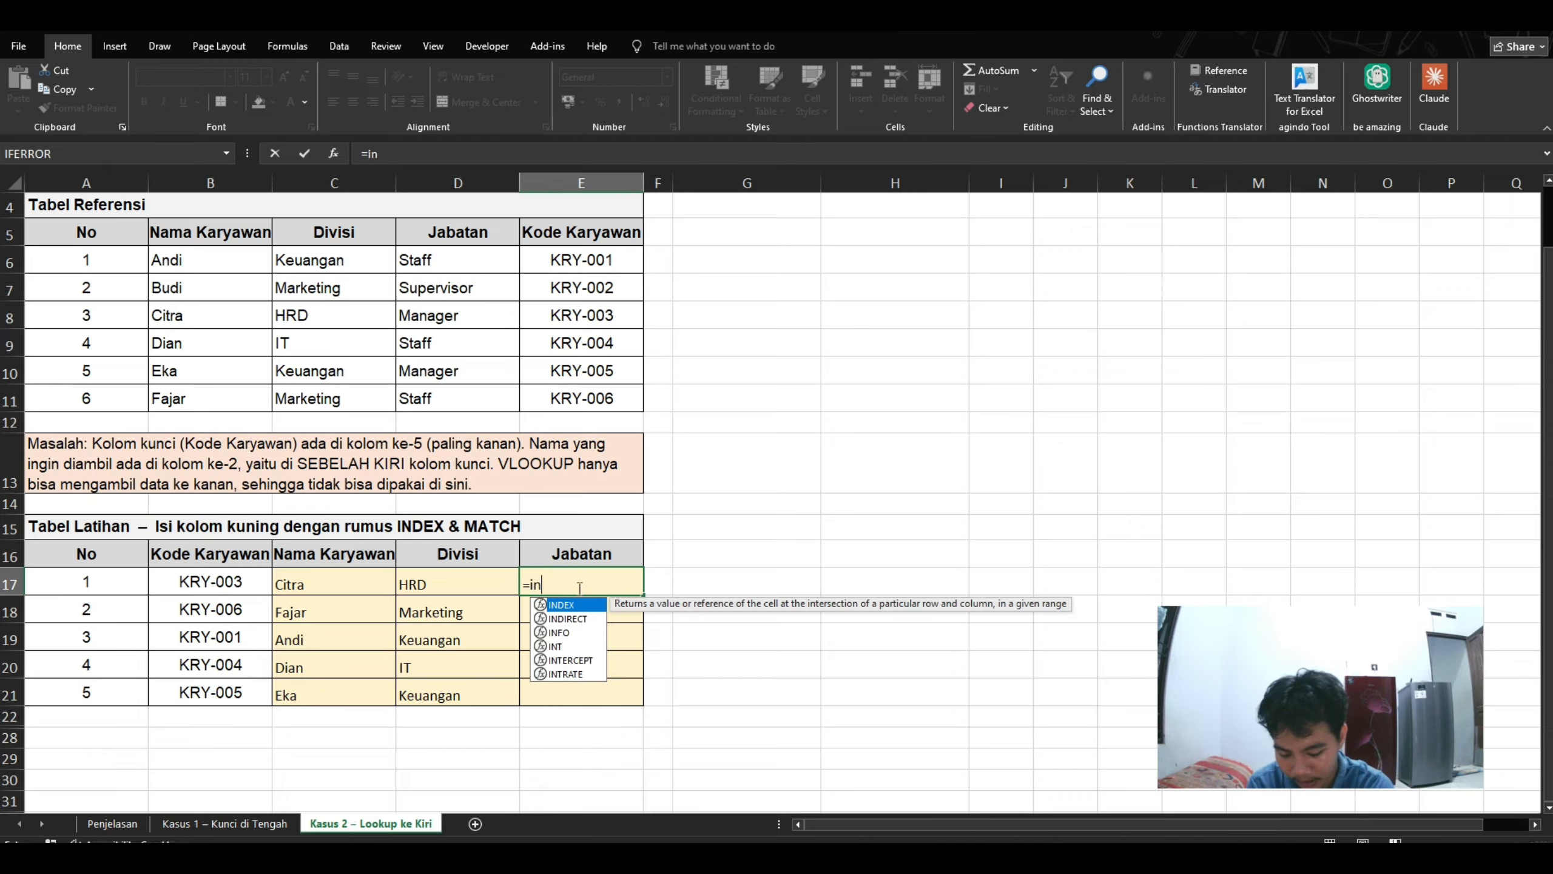
{"action": "type", "text": "dex("}
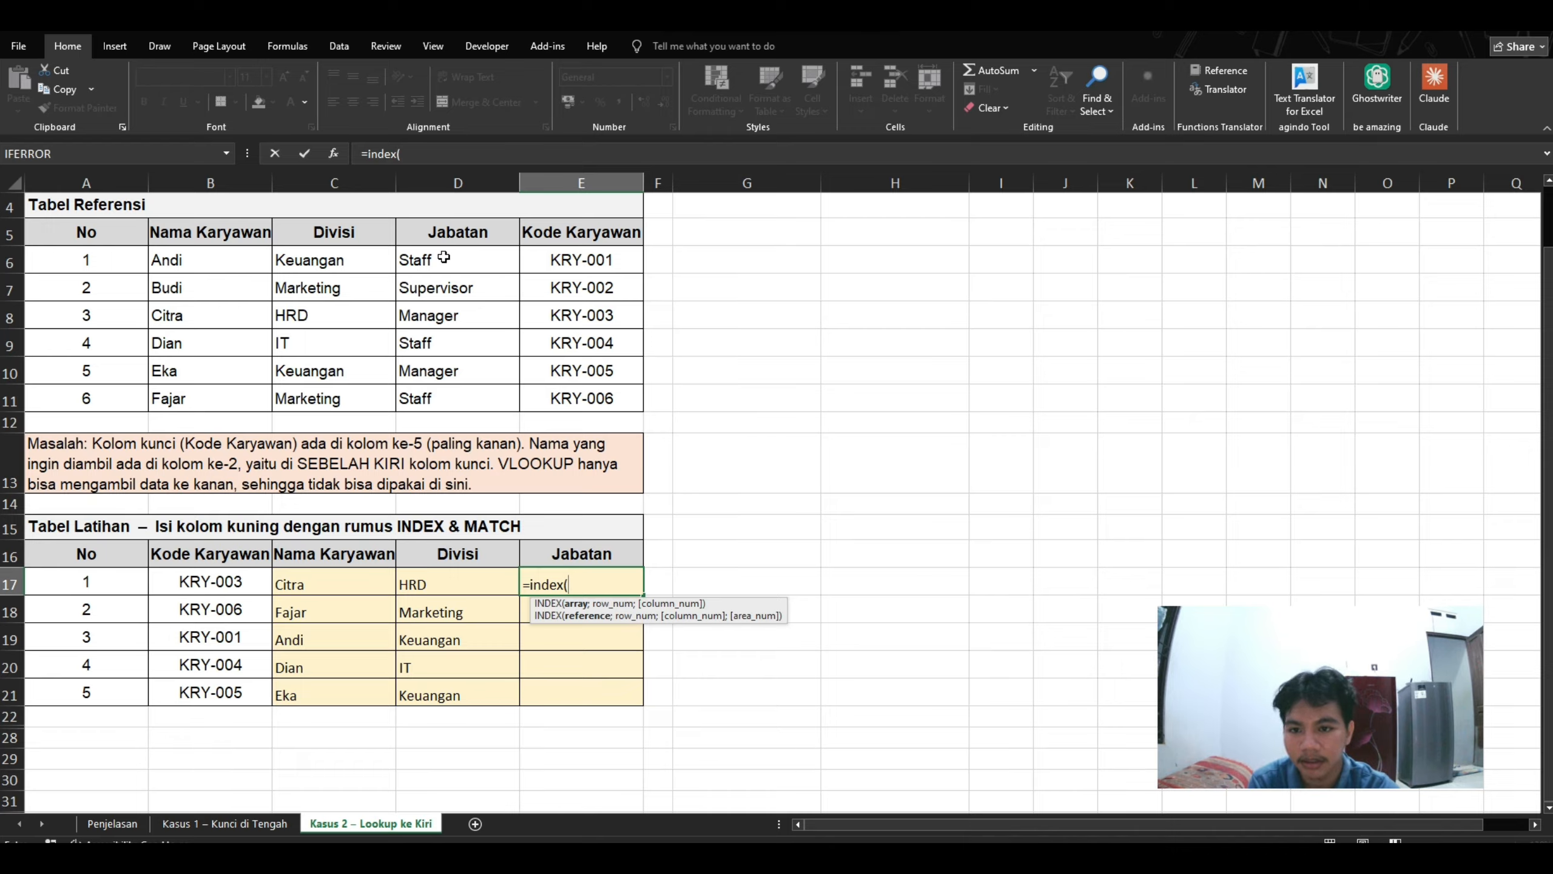
{"action": "left_click_drag", "start_coordinate": [444, 258], "coordinate": [447, 388]}
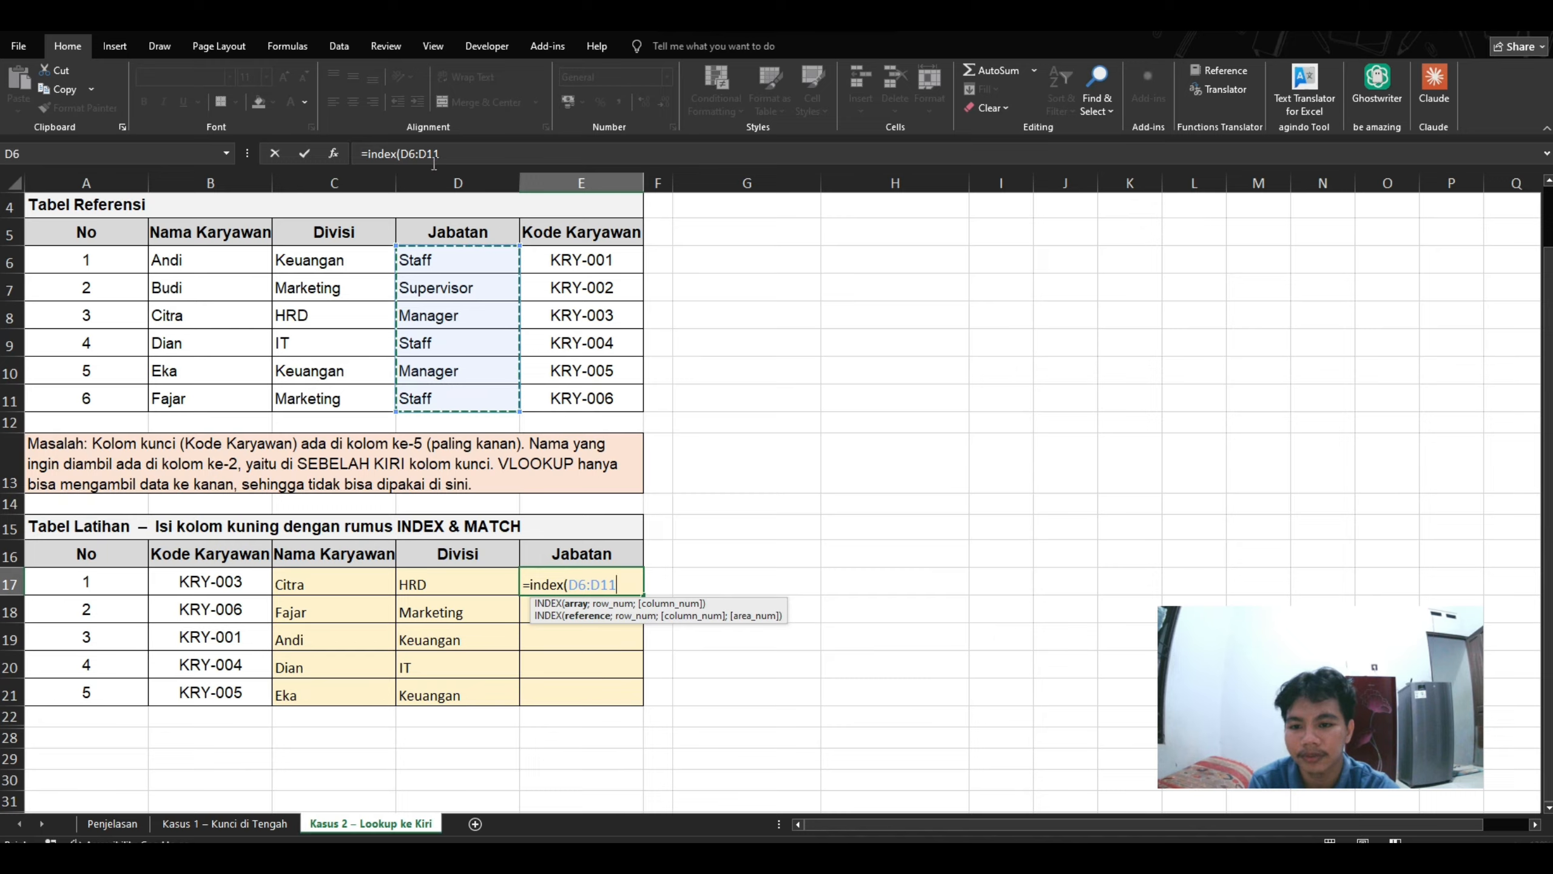
{"action": "key", "text": "F4"}
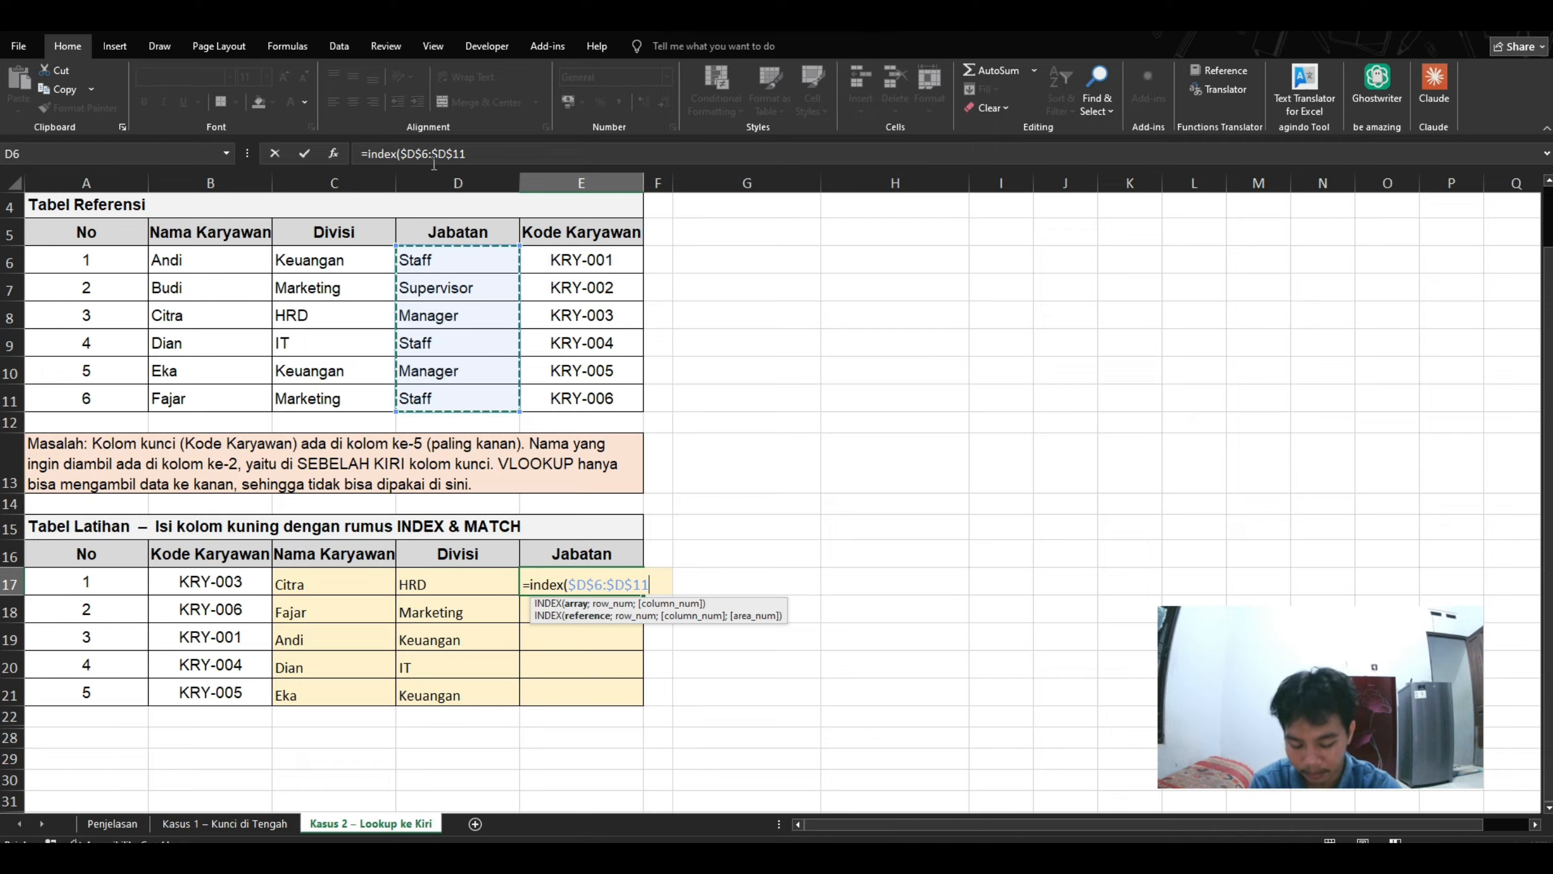
Nest a MATCH function as the row number in E17's INDEX formula, with the employee code in B17 as lookup value
{"action": "type", "text": ";m"}
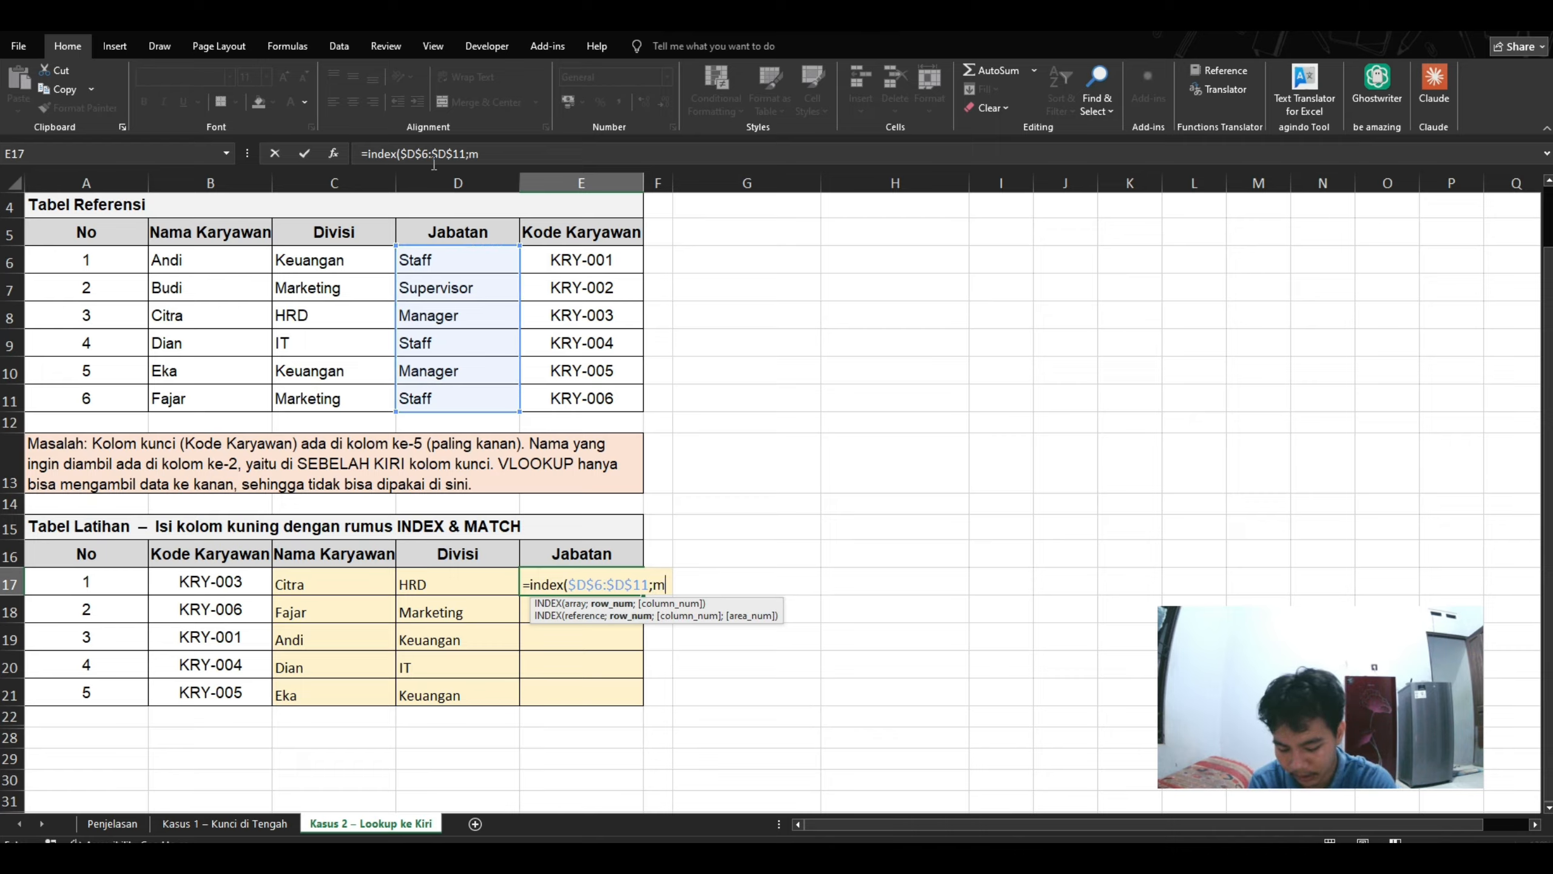
{"action": "type", "text": "atch("}
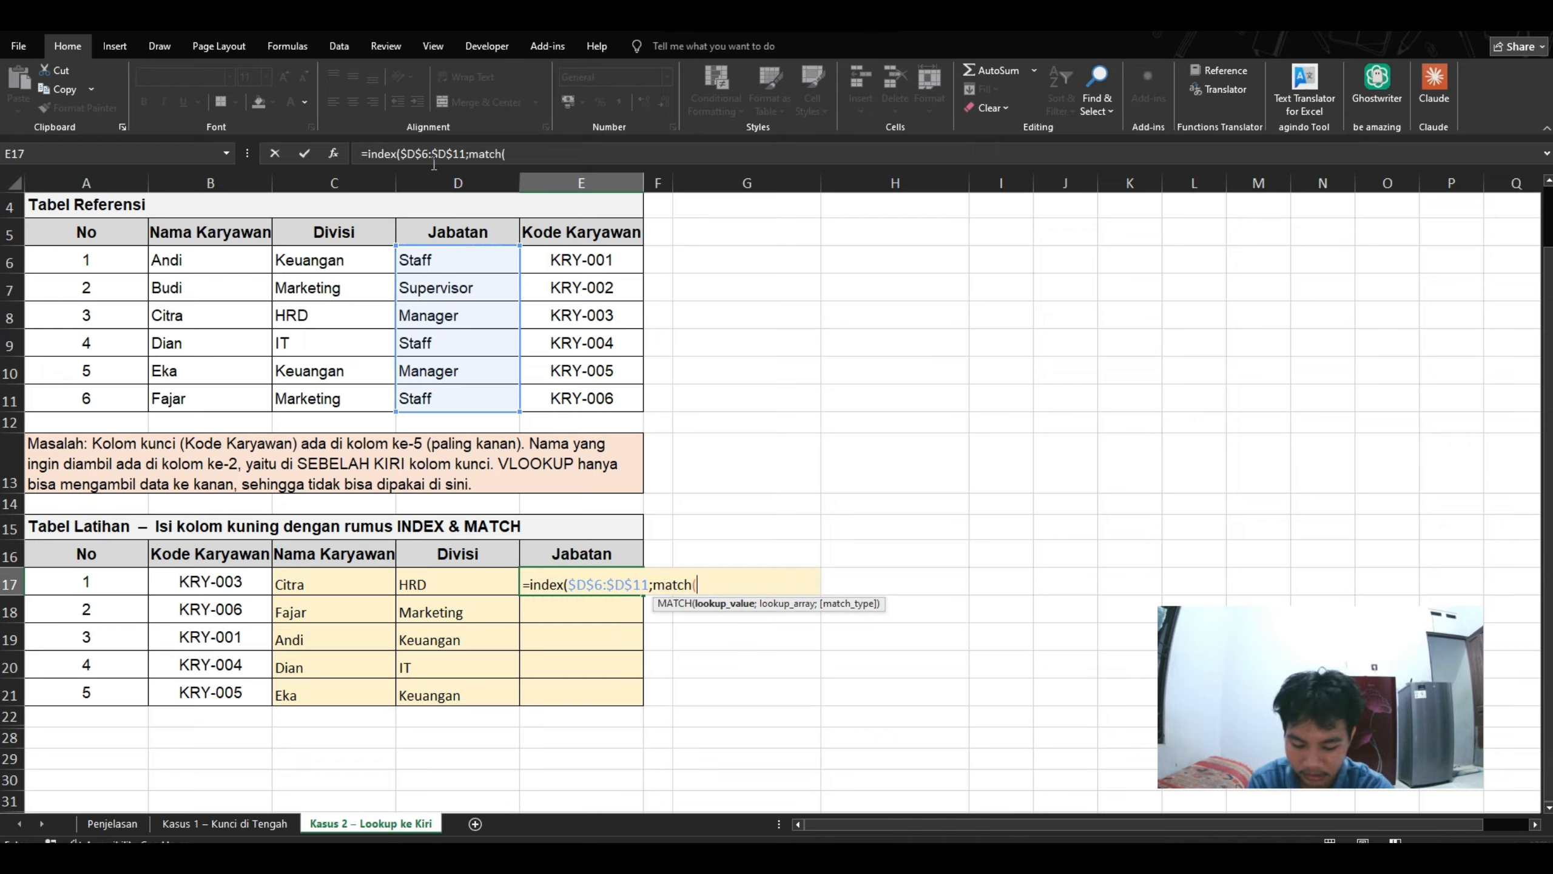
{"action": "left_click", "coordinate": [181, 587]}
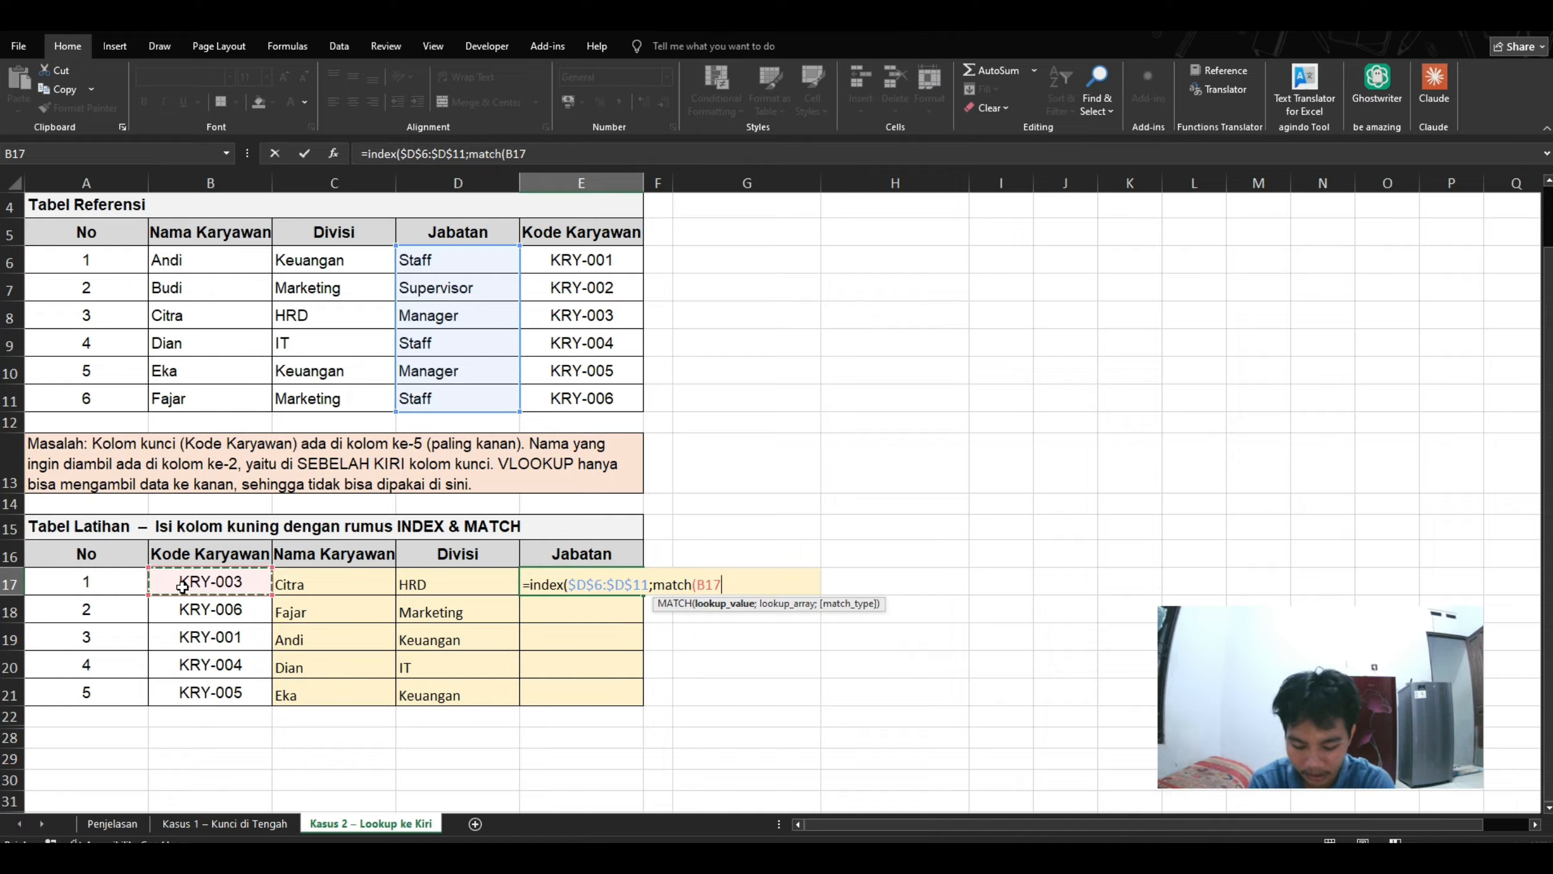
{"action": "type", "text": ";"}
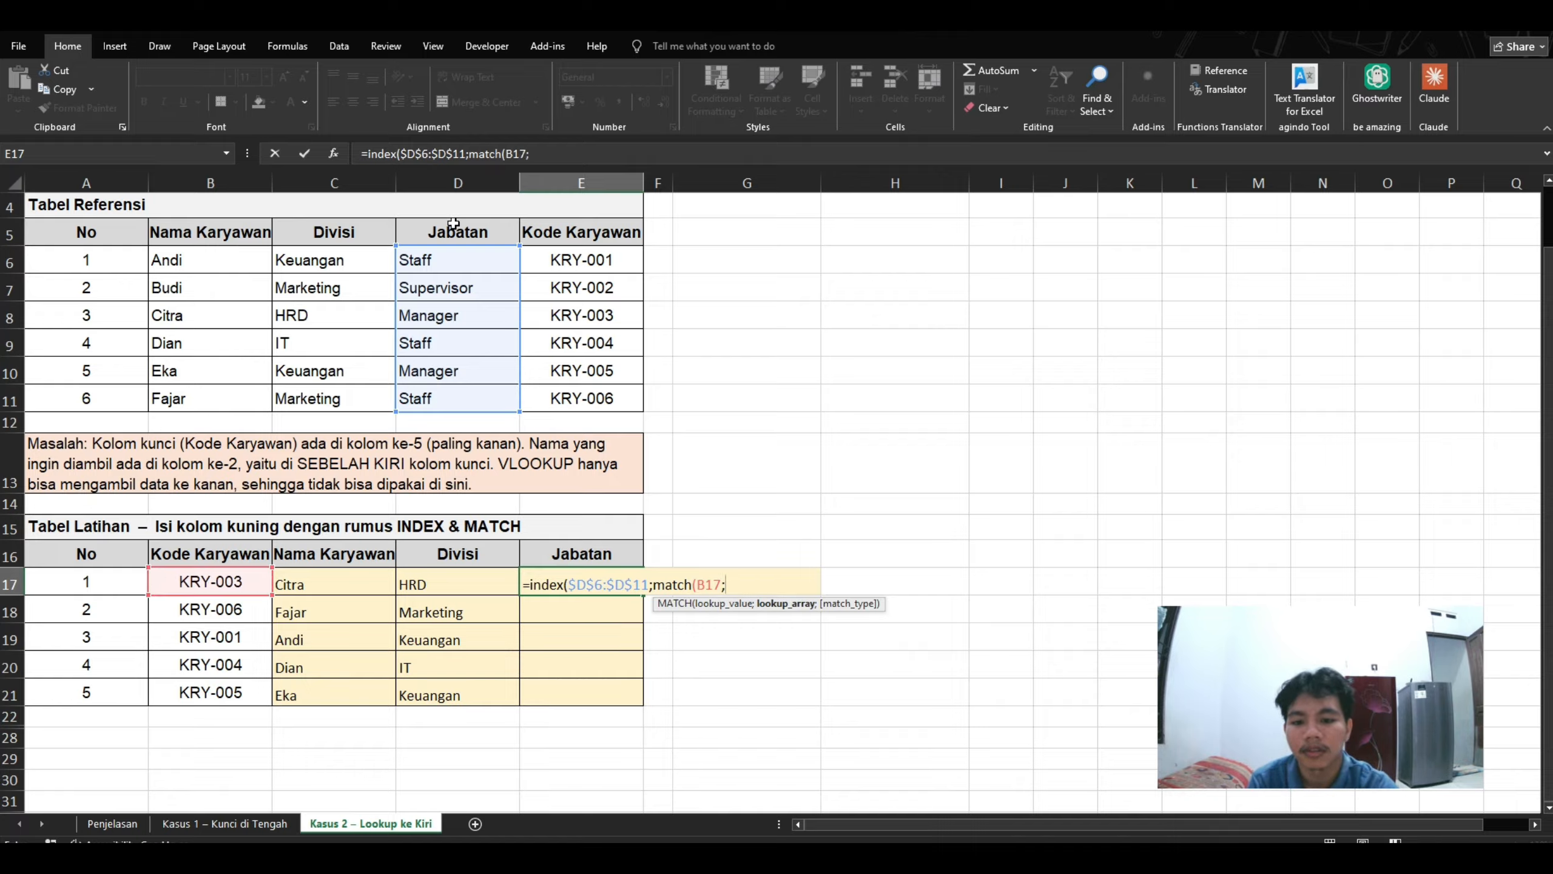